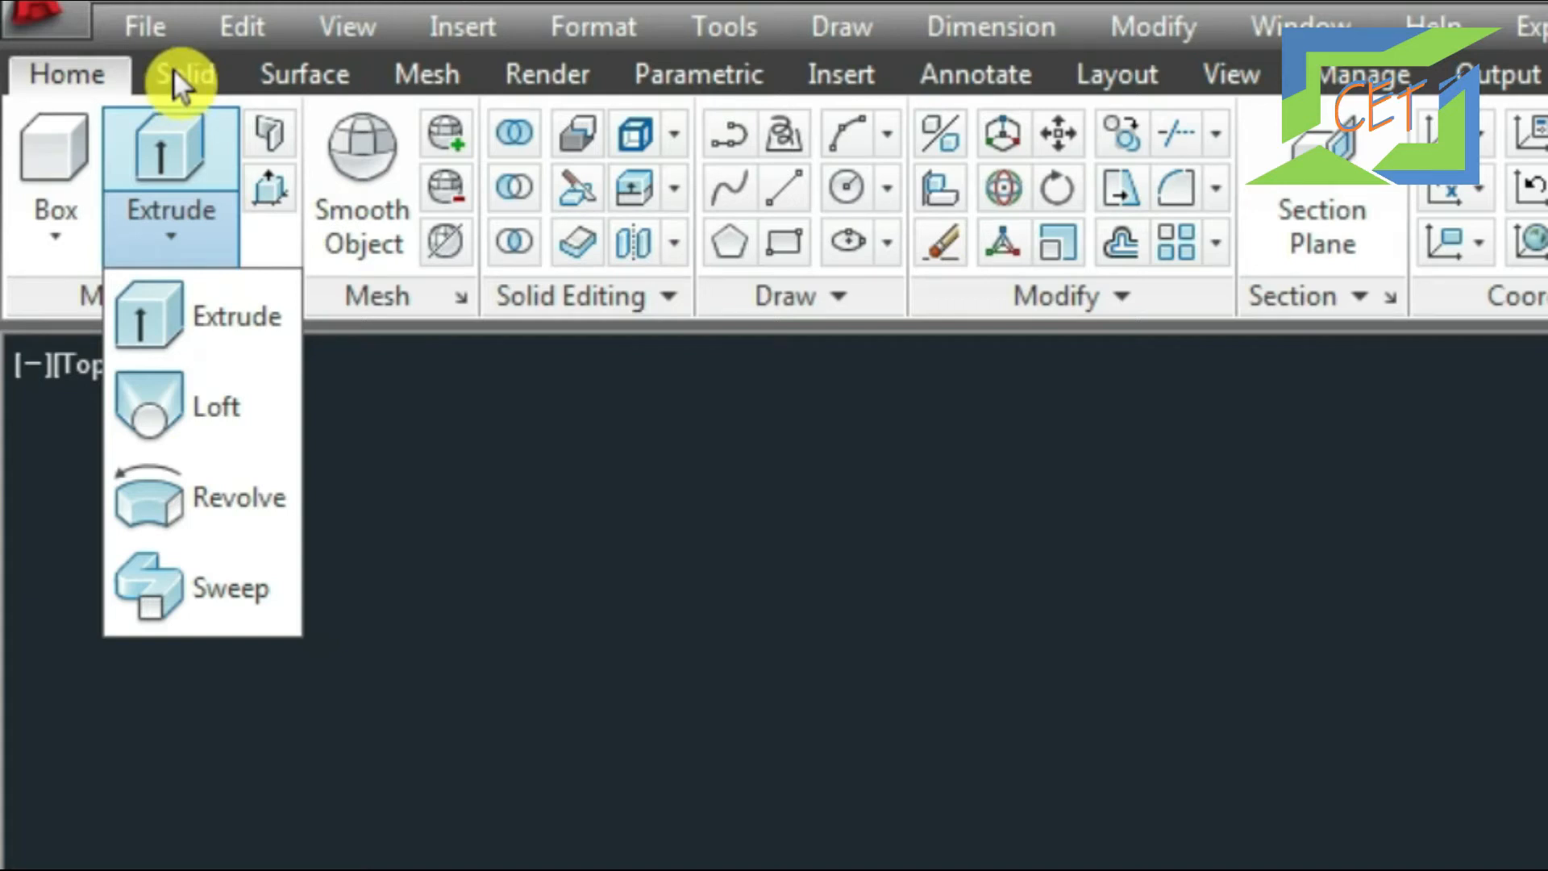
pyautogui.click(179, 74)
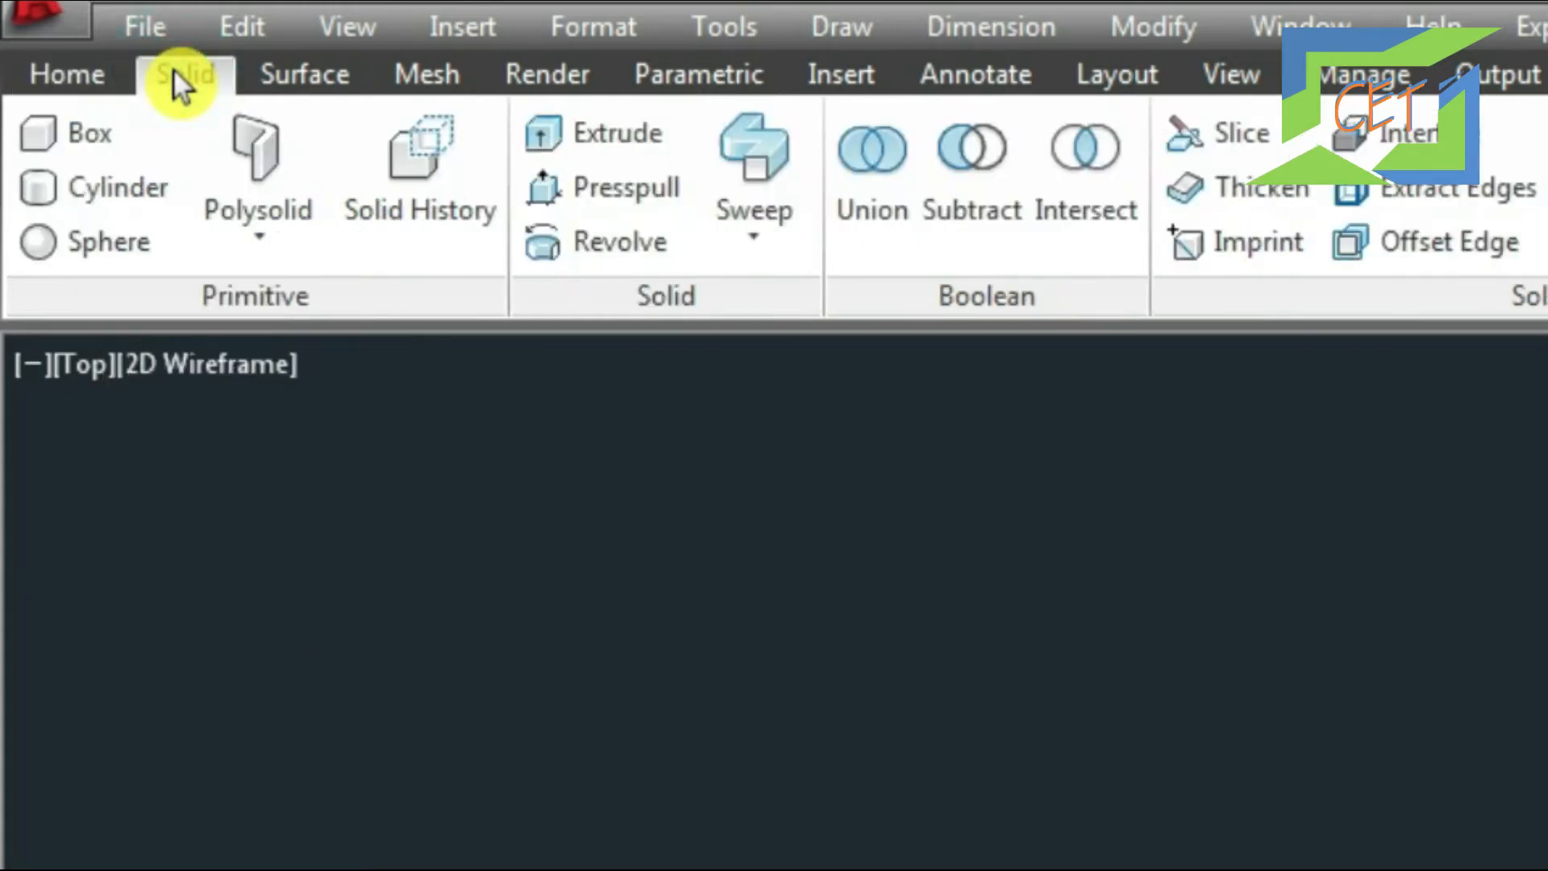
pyautogui.click(774, 242)
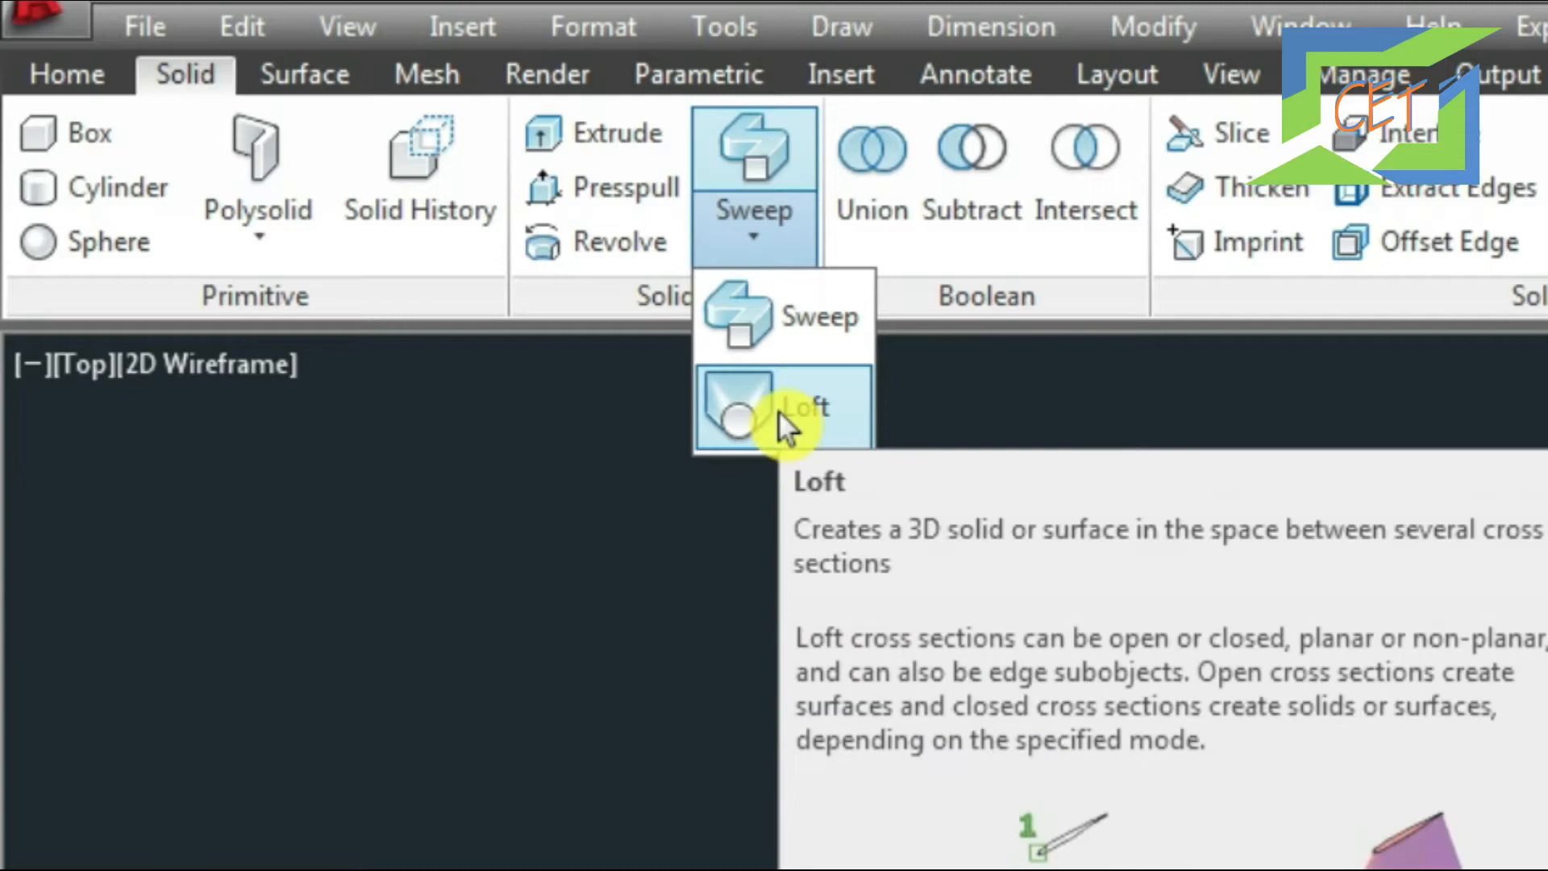
pyautogui.click(849, 17)
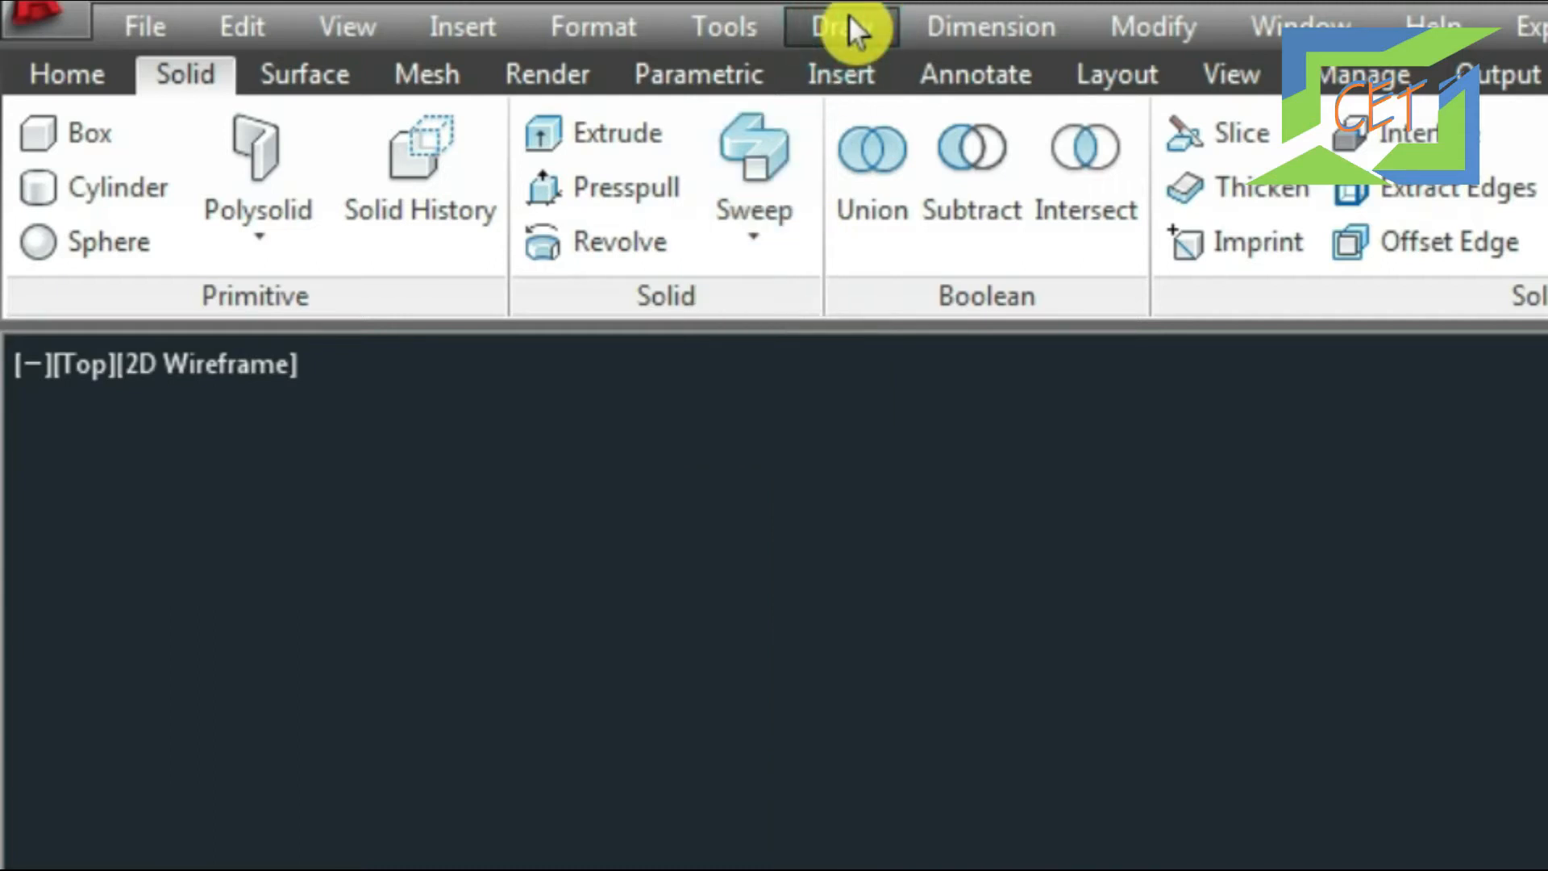
pyautogui.click(849, 16)
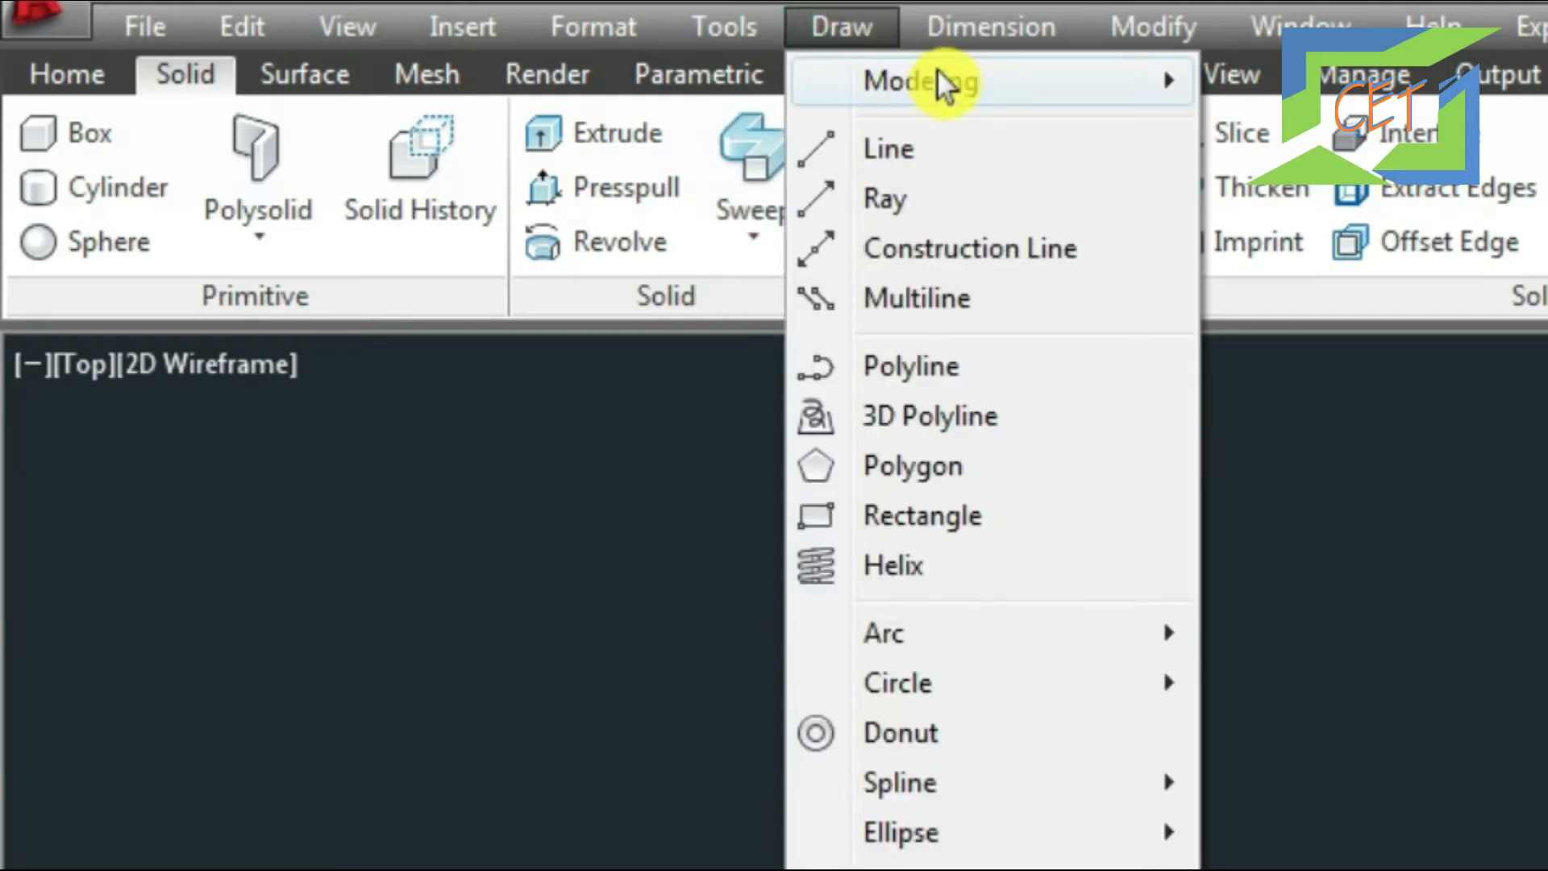
pyautogui.moveTo(941, 83)
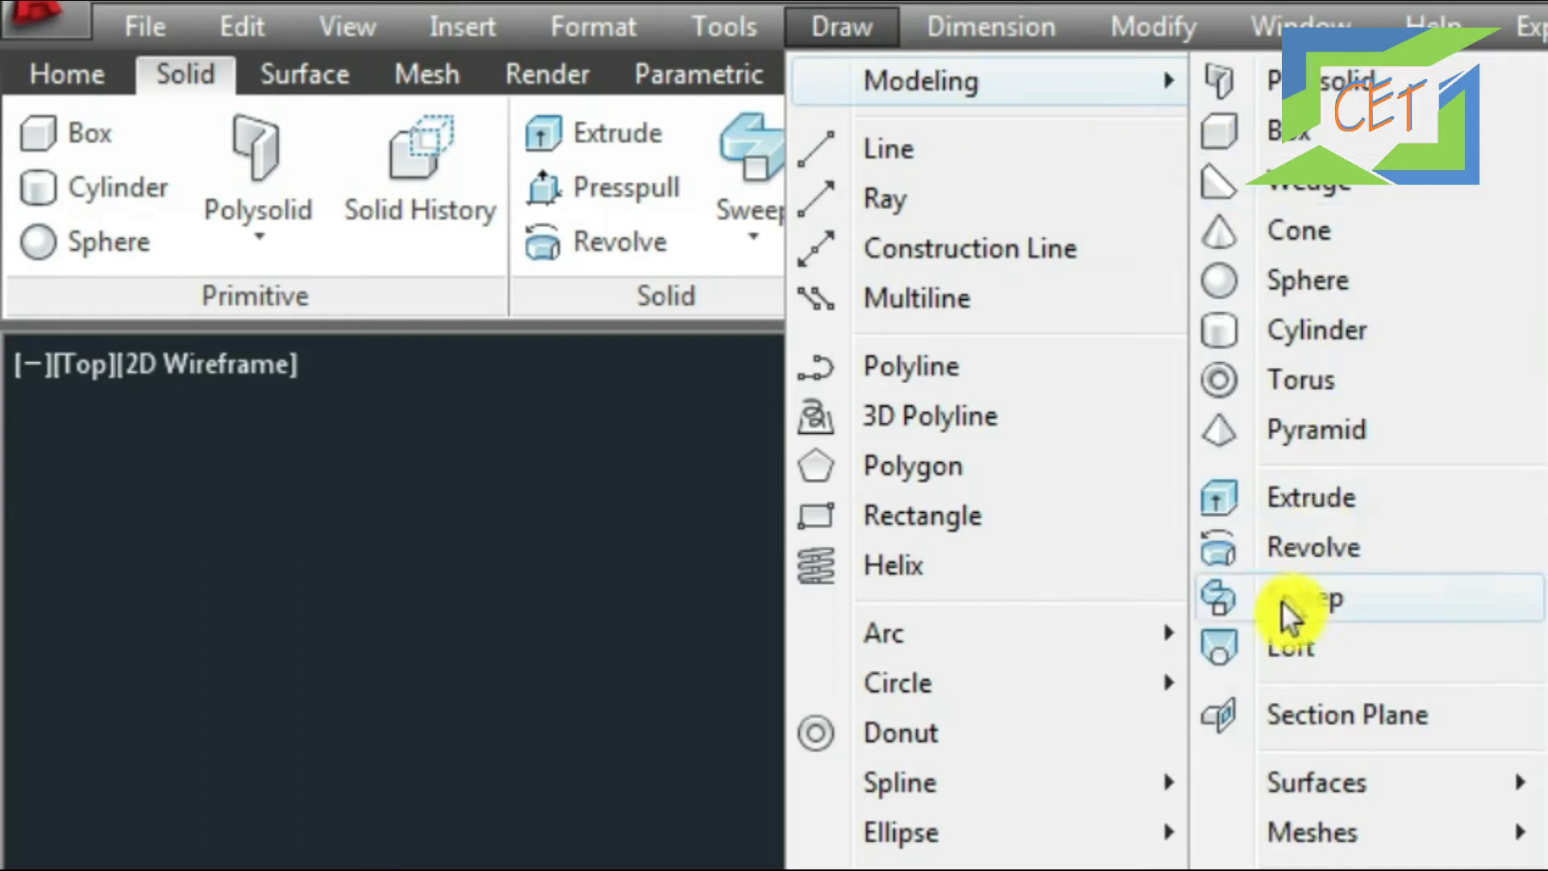
pyautogui.click(1291, 650)
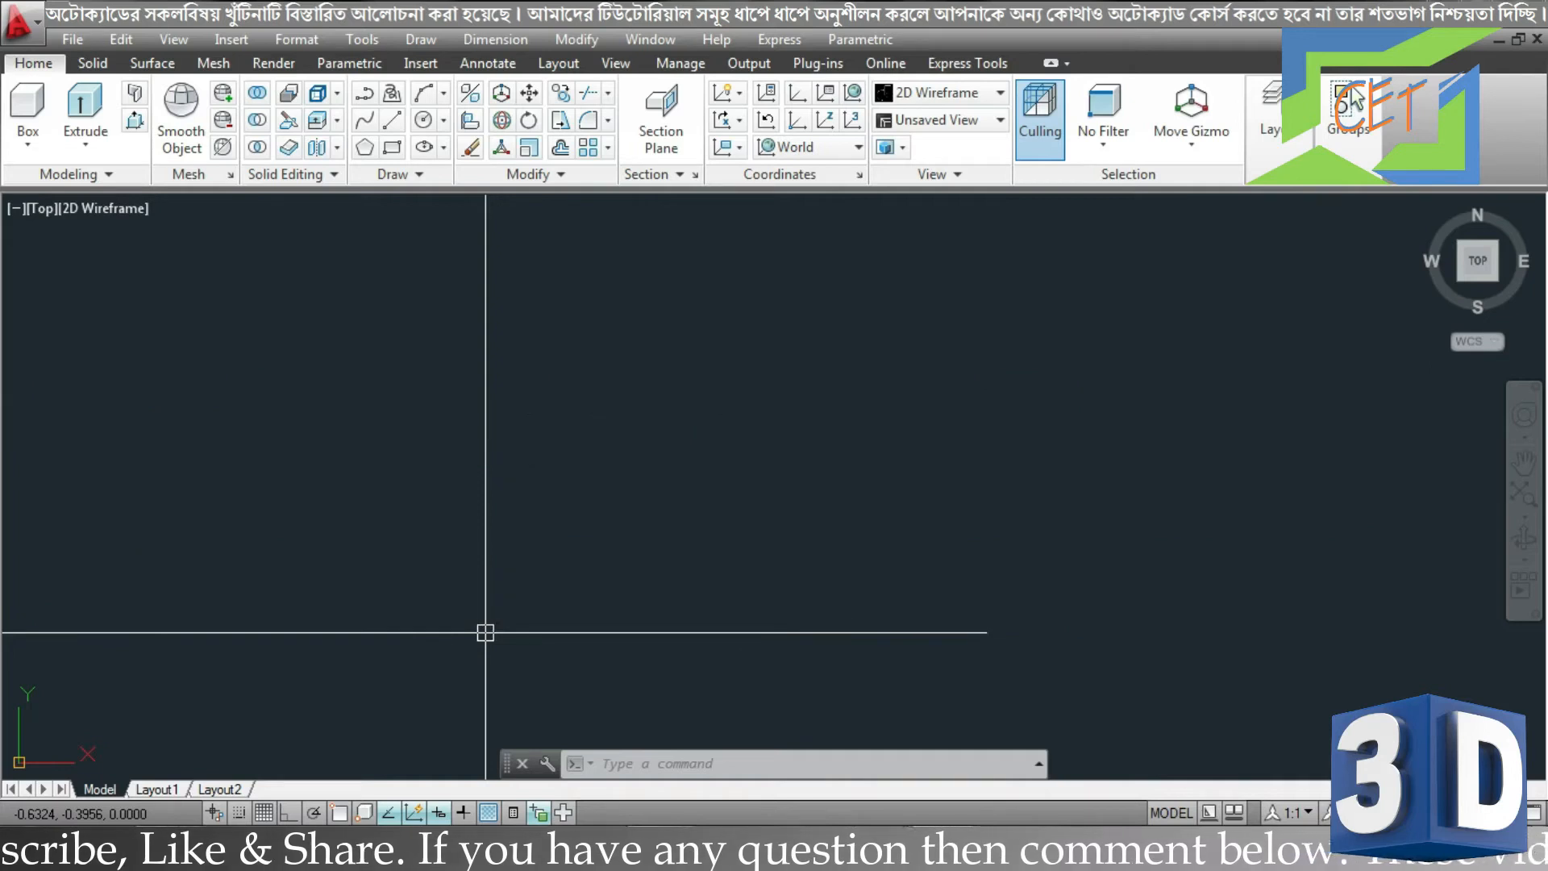
# Draw two concentric circles, the outer one with a radius of about 0.27 and a smaller one inside it
pyautogui.write('c')
pyautogui.press('Return')
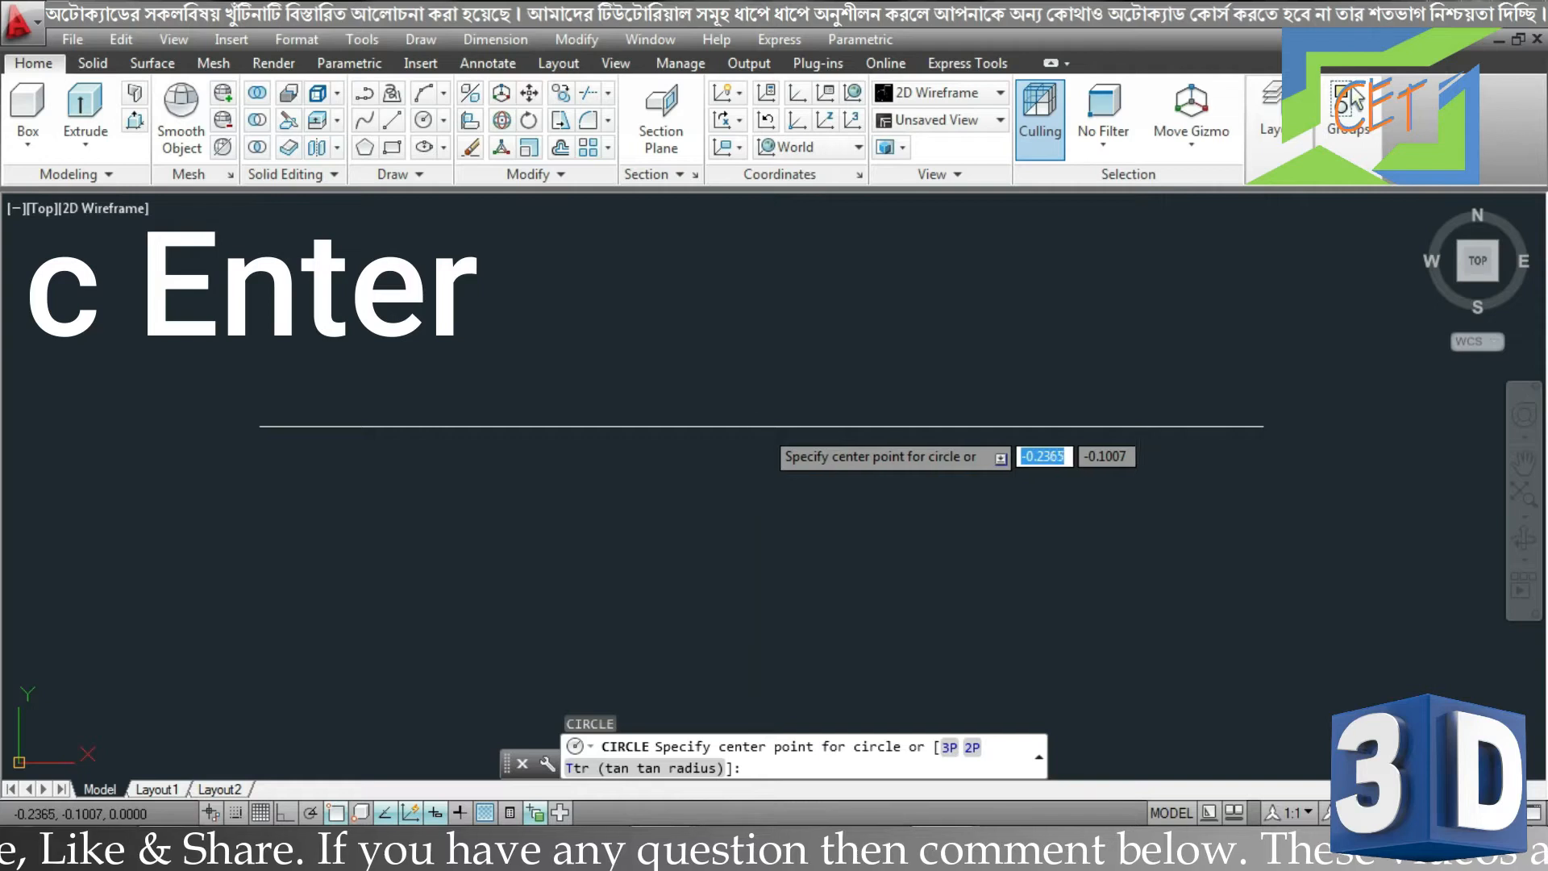
pyautogui.click(762, 427)
pyautogui.click(923, 530)
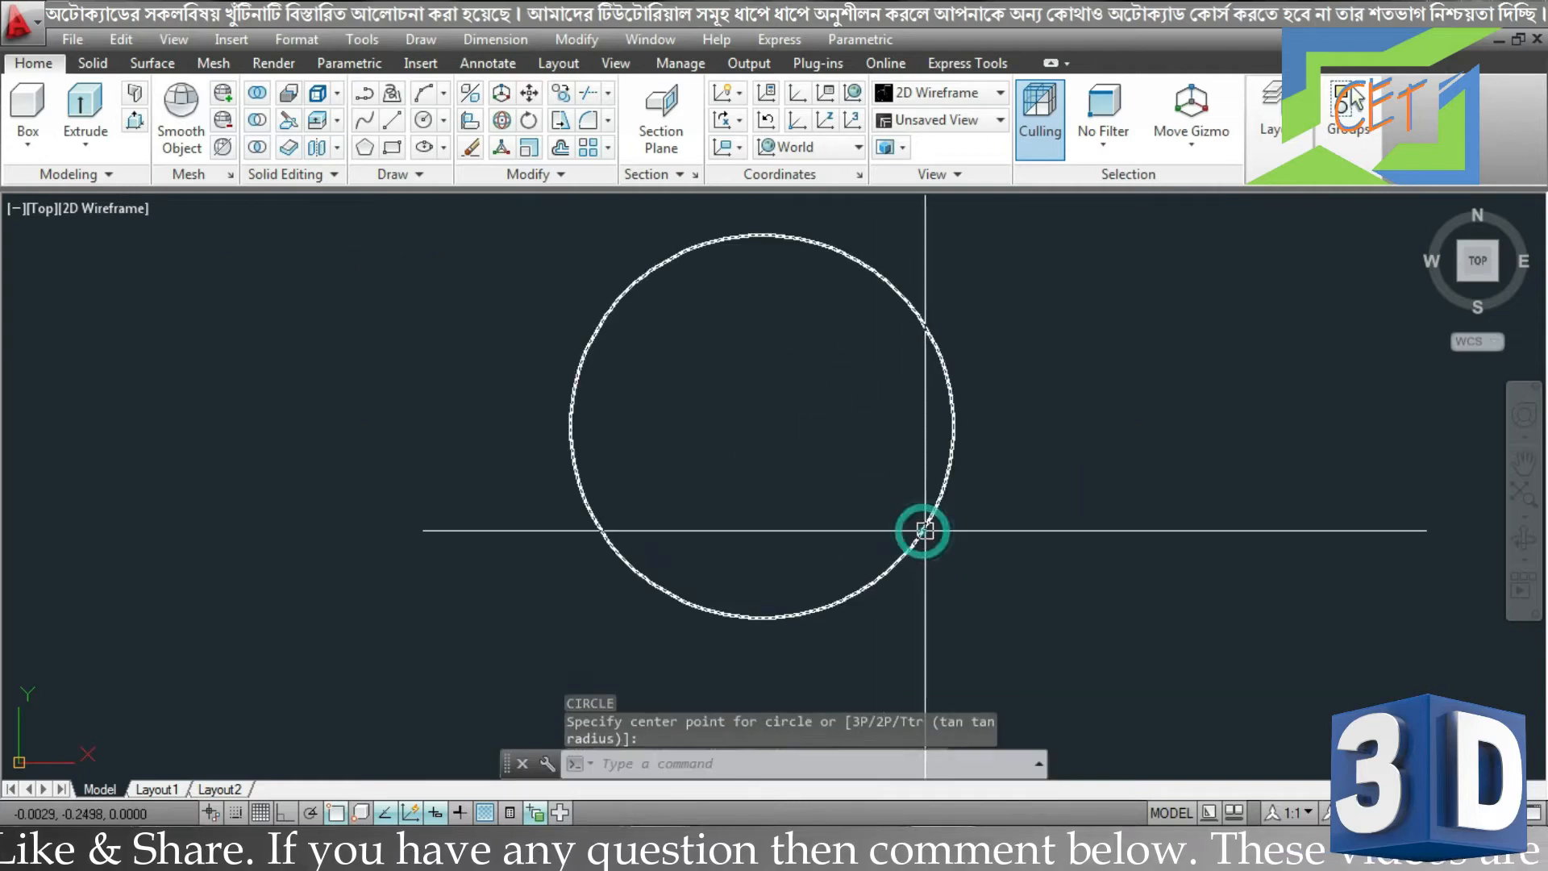
pyautogui.press('Return')
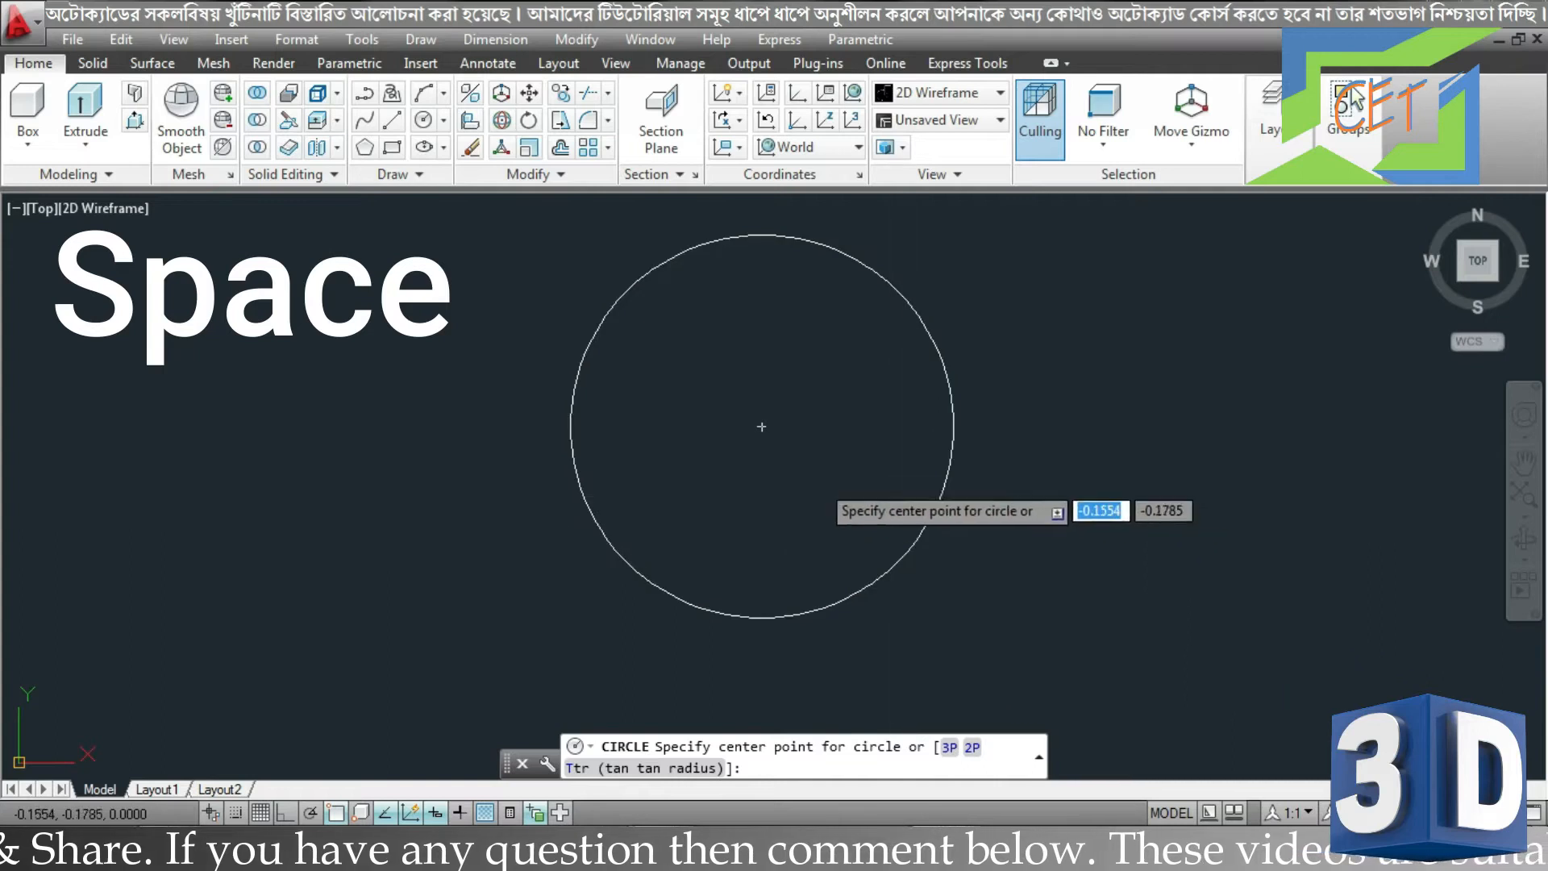
pyautogui.click(762, 427)
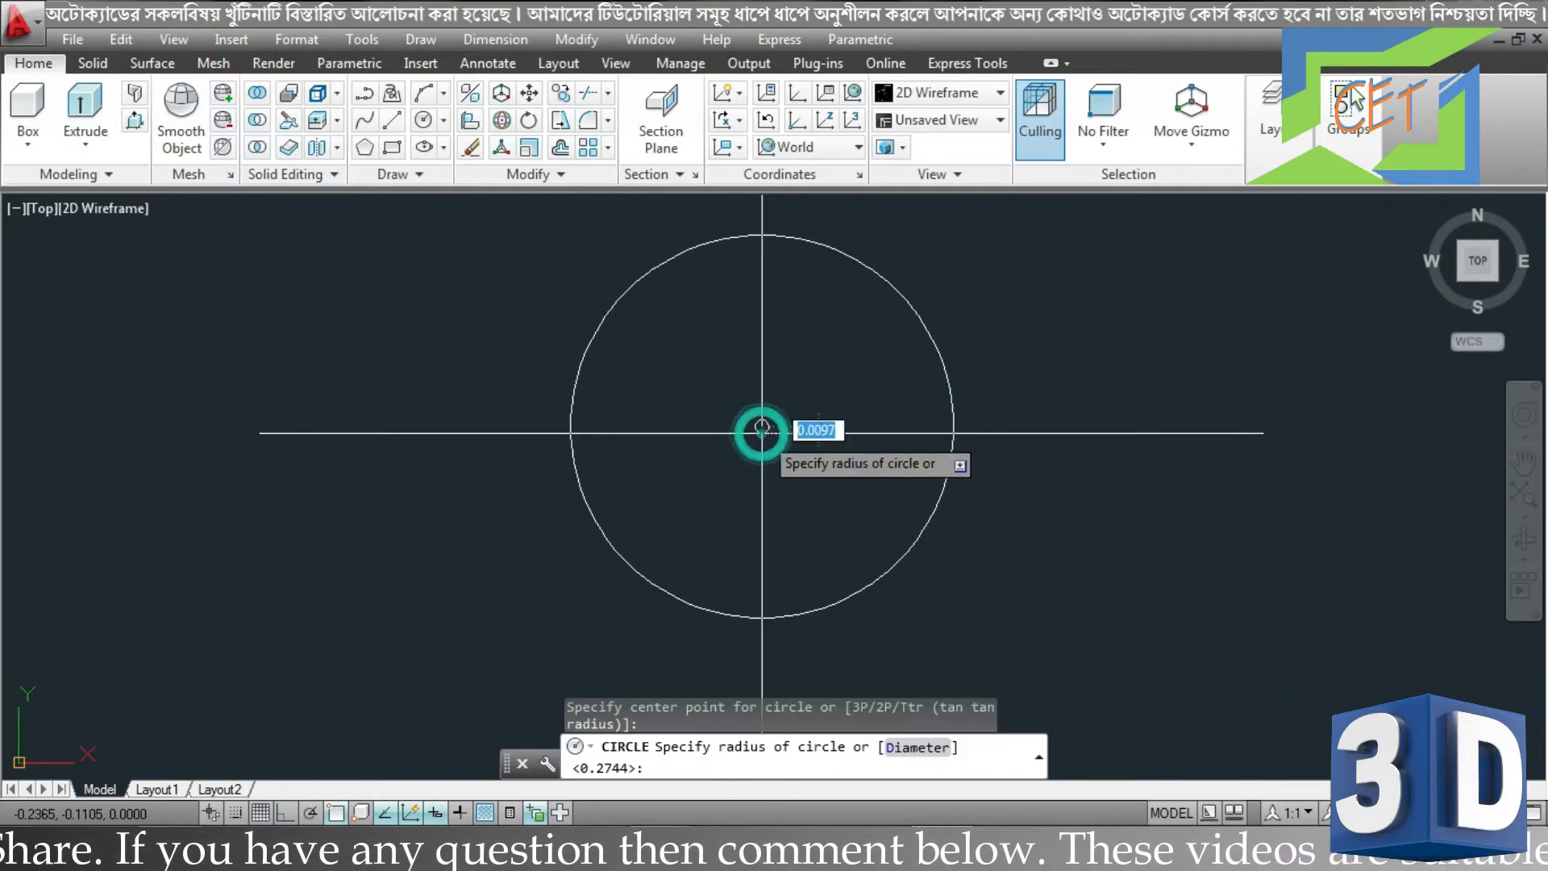
pyautogui.click(832, 510)
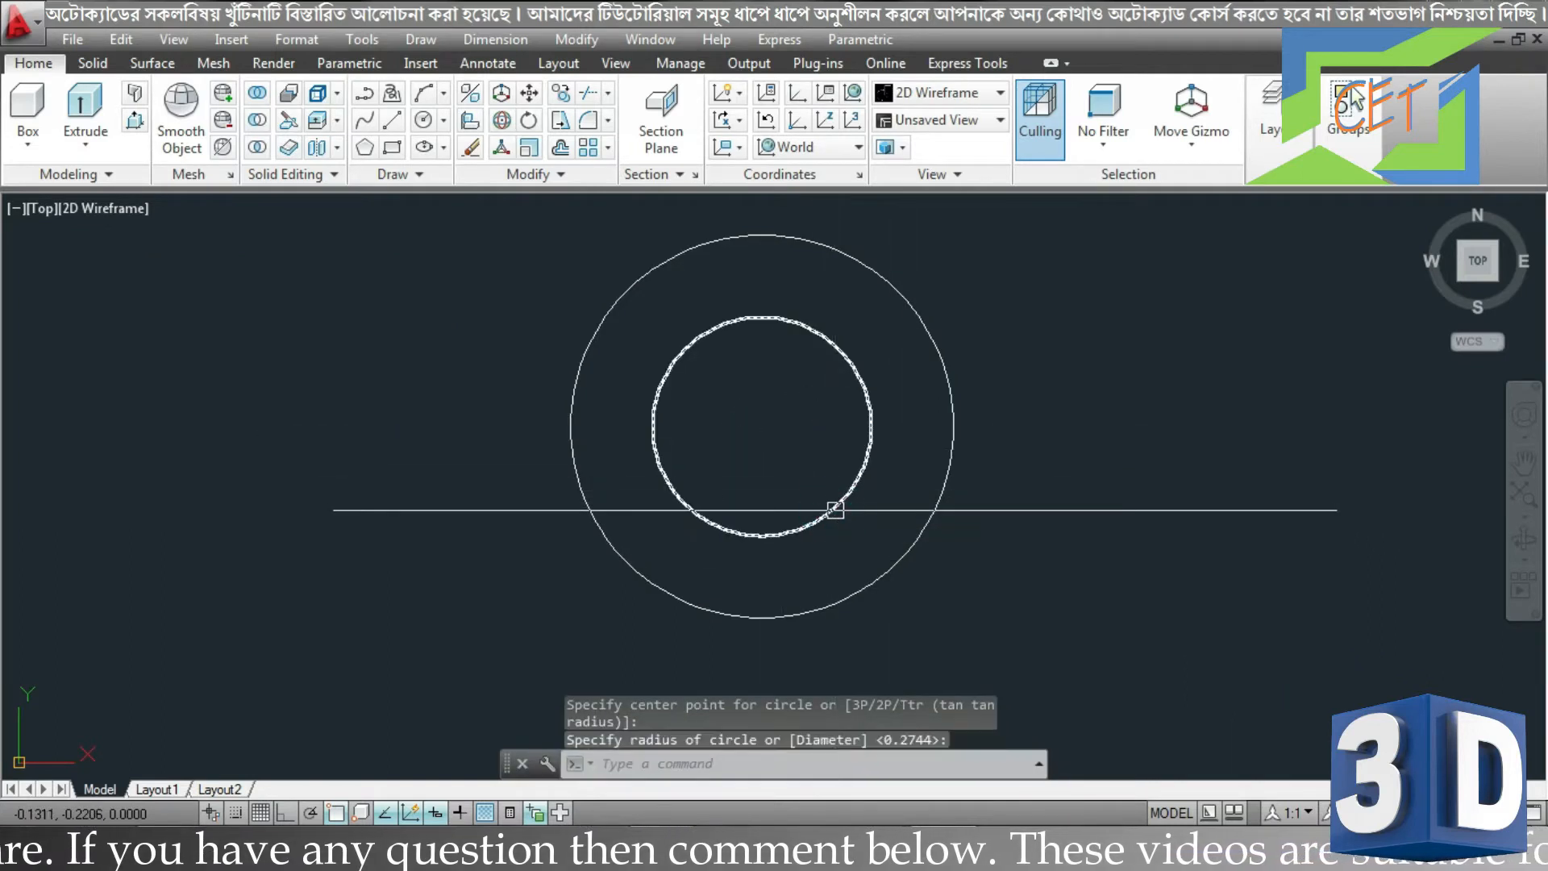
# Draw a rectangle that surrounds both concentric circles with clearance on all sides
pyautogui.middleClick(831, 510)
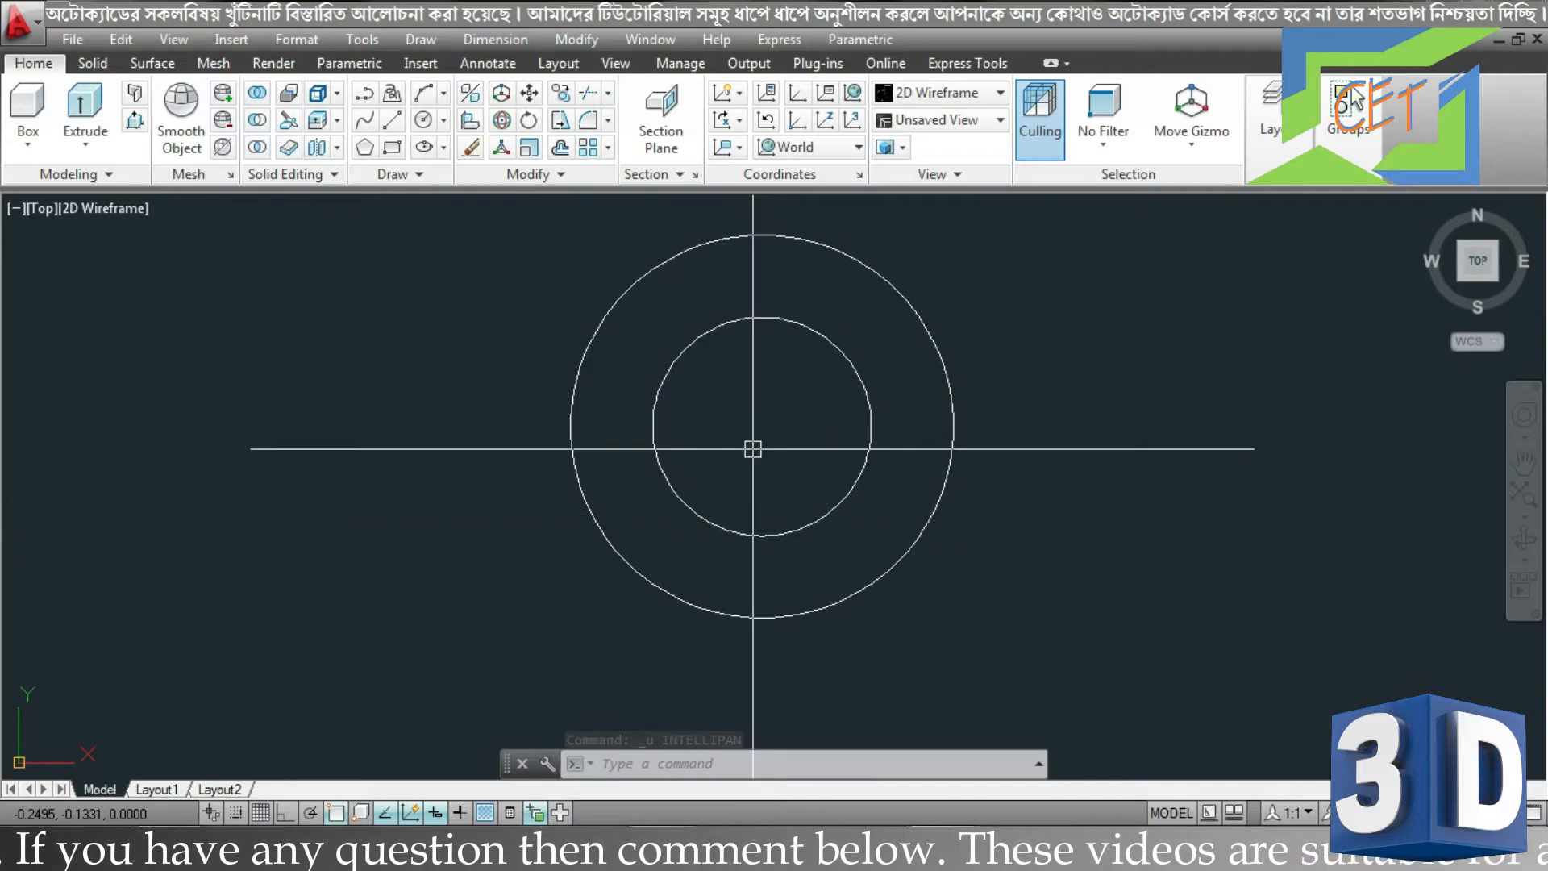
pyautogui.moveTo(771, 408); pyautogui.dragTo(801, 473, button='middle')
pyautogui.write('rec')
pyautogui.press('Return')
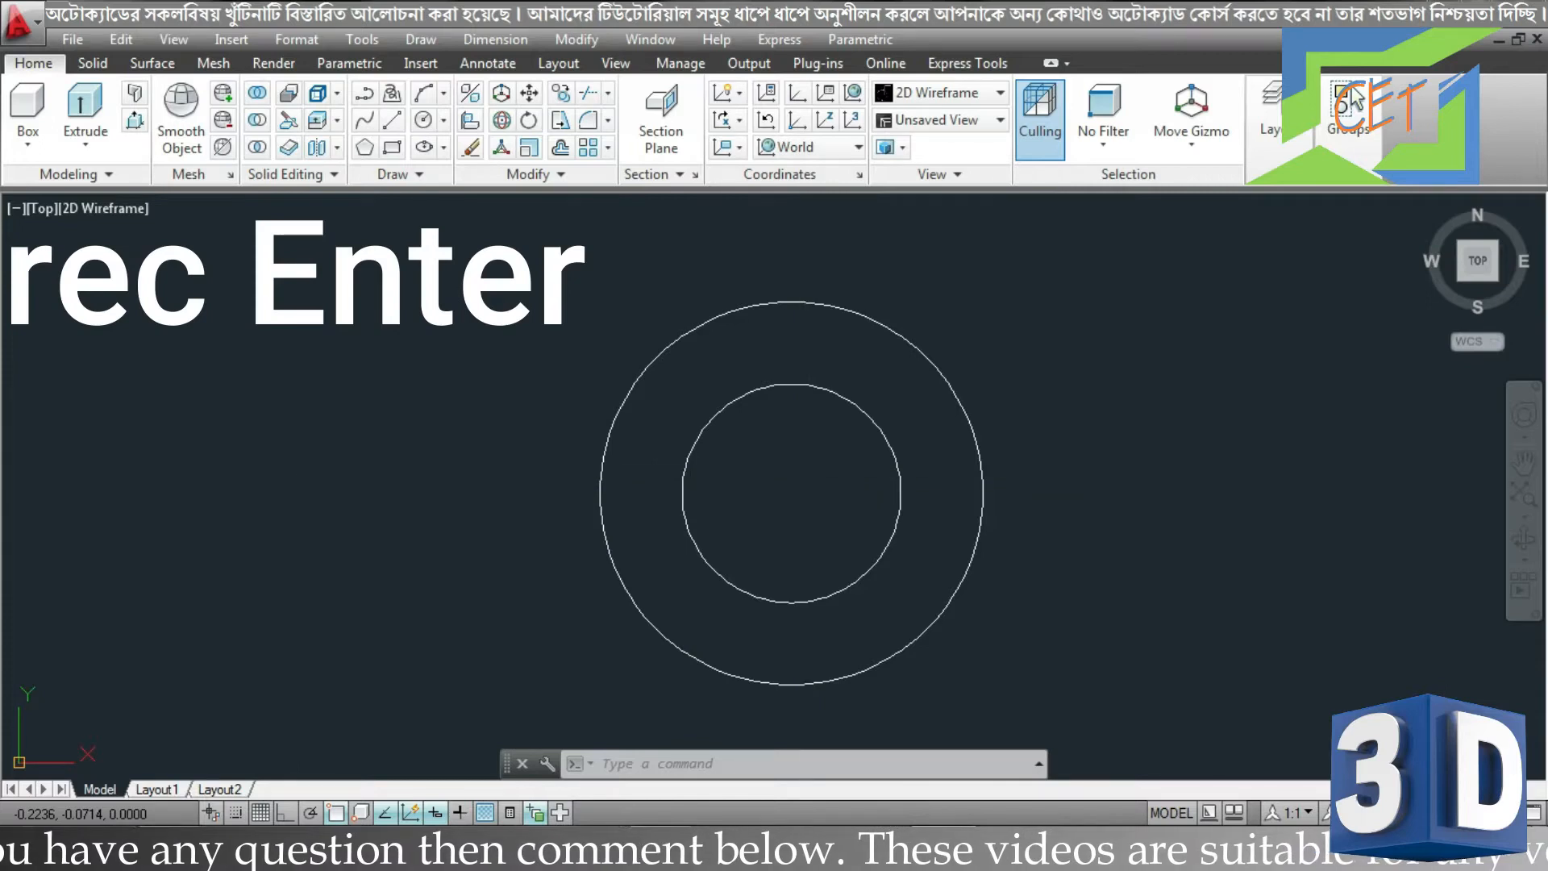
pyautogui.scroll(-3, 800, 473)
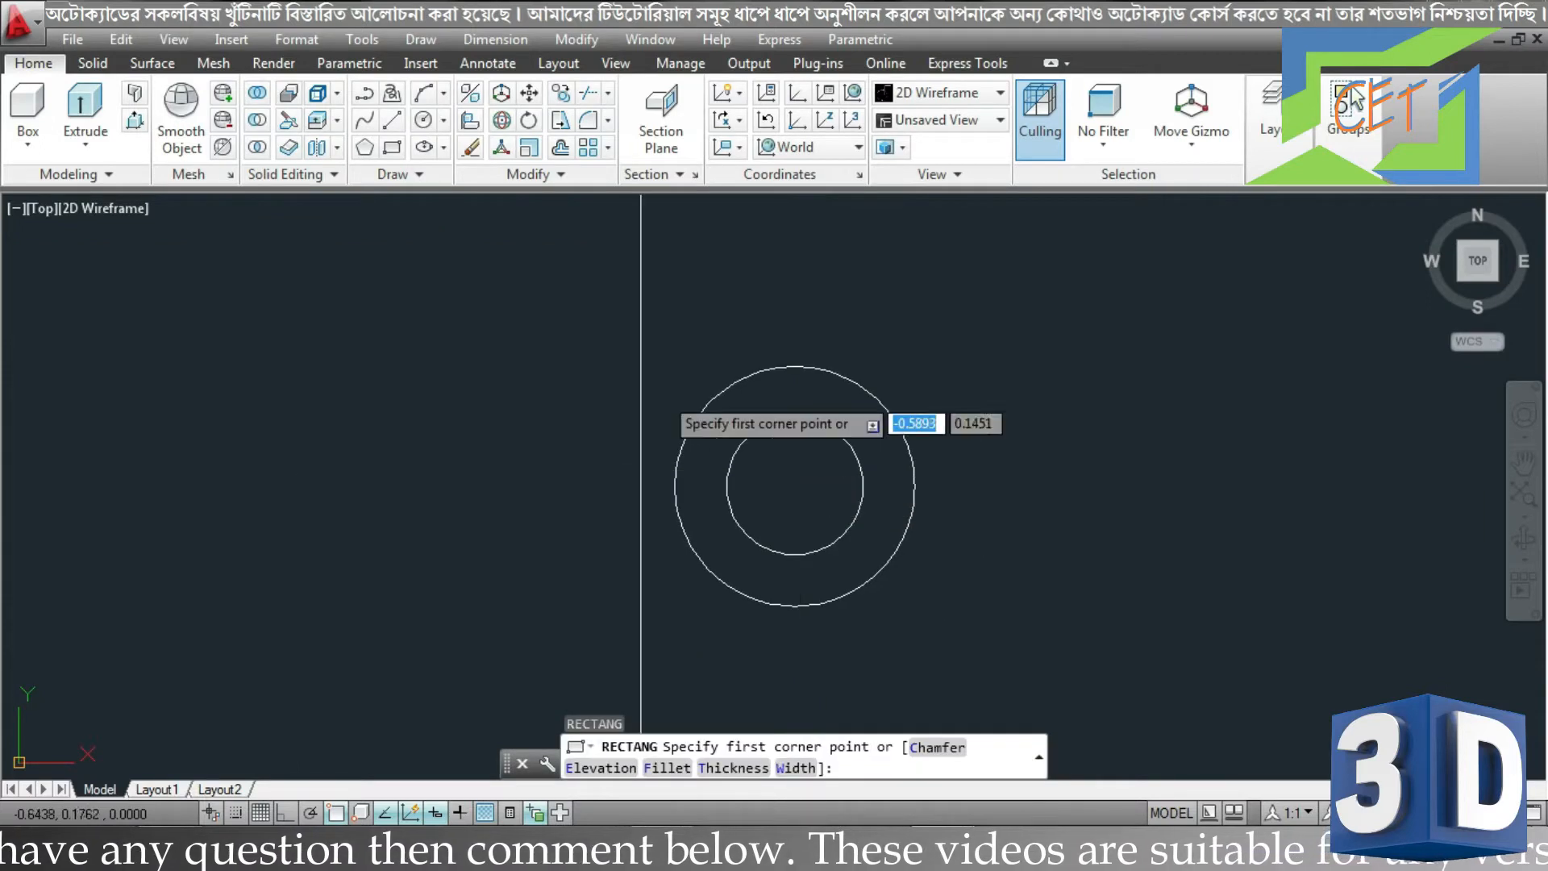
pyautogui.click(524, 321)
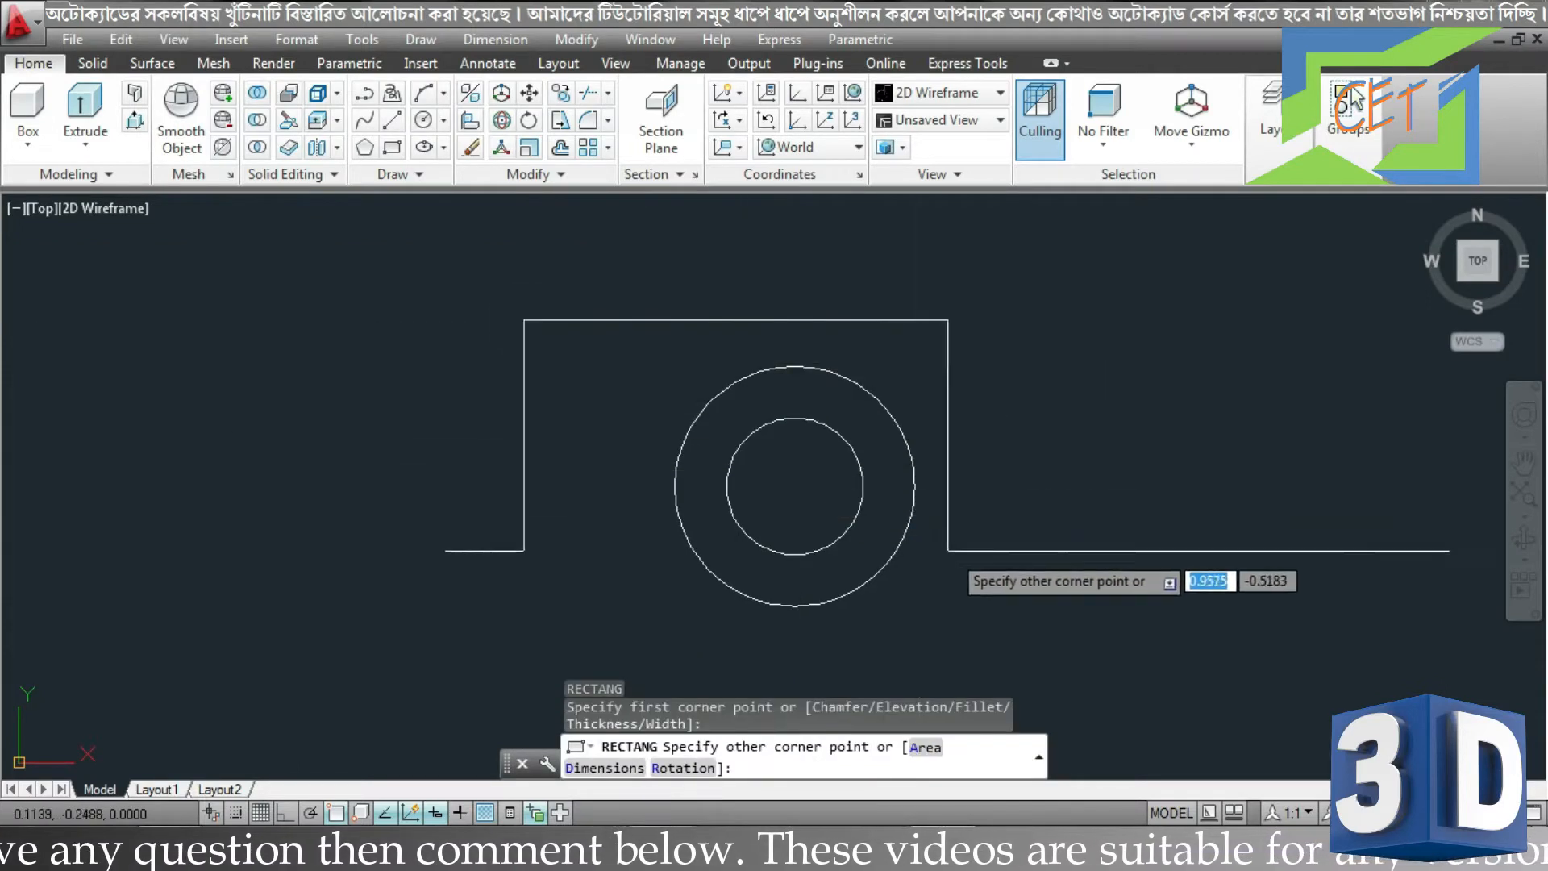
pyautogui.click(1055, 652)
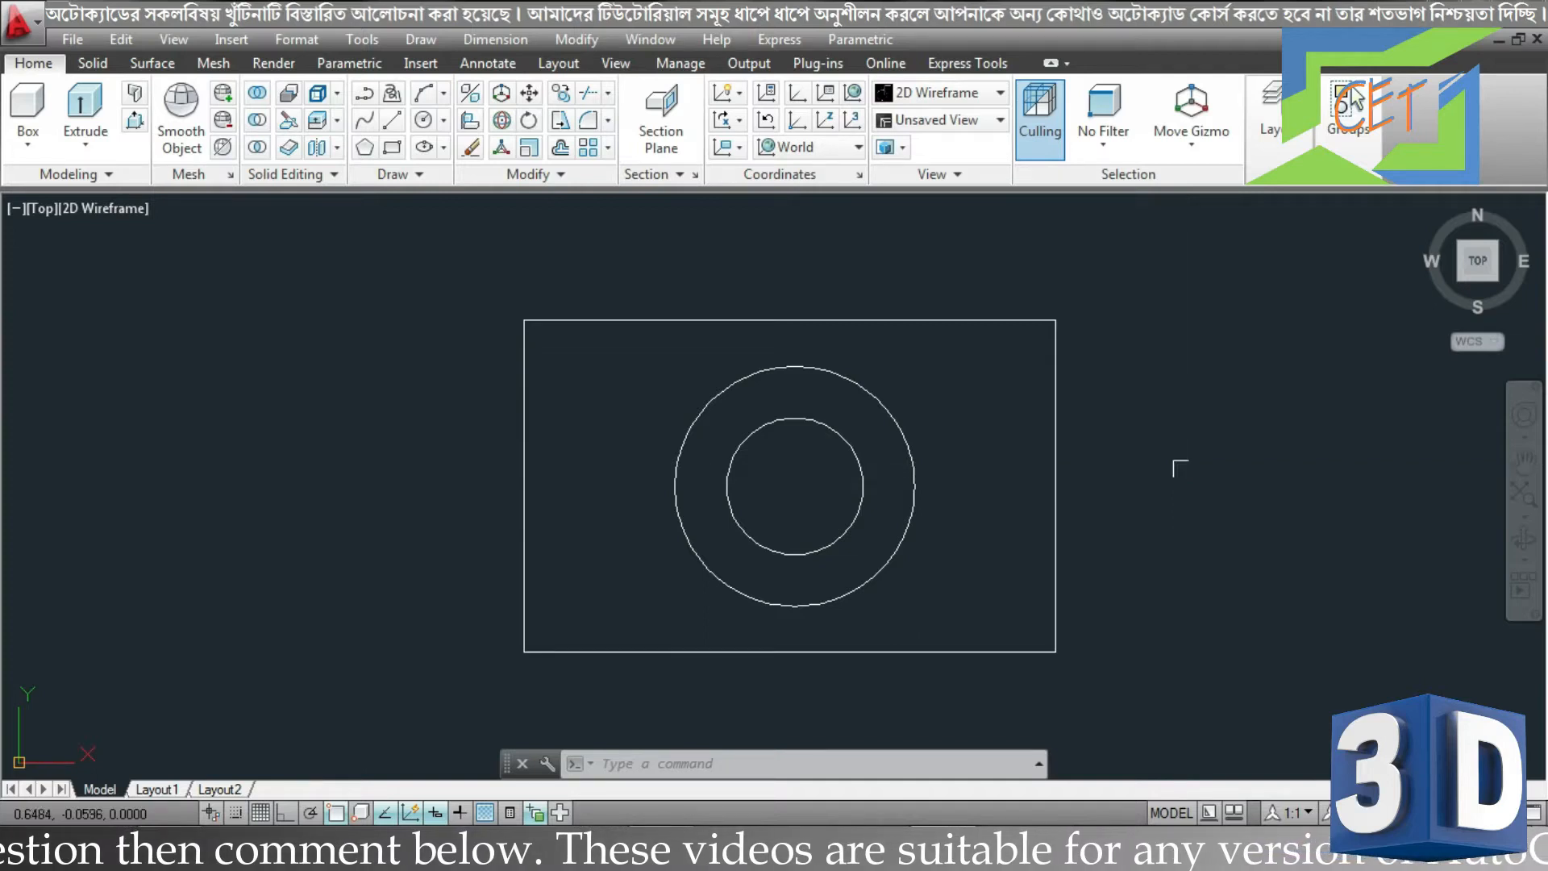
# Copy the rectangle and both circles to an empty area to the right of the originals
pyautogui.scroll(-2, 1181, 469)
pyautogui.click(1140, 629)
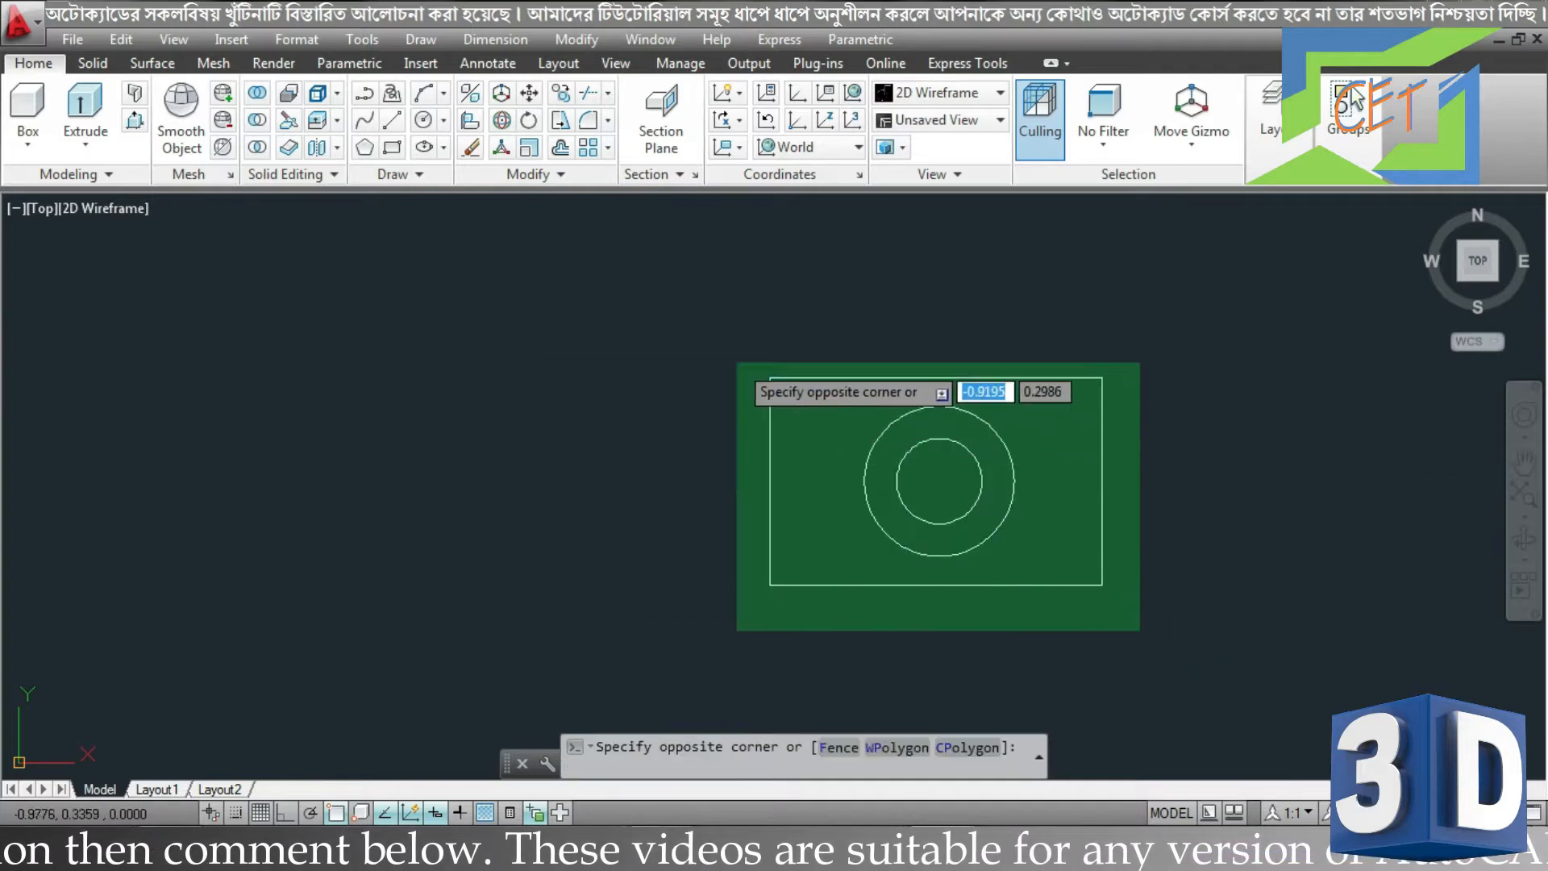
pyautogui.click(737, 366)
pyautogui.rightClick(809, 390)
pyautogui.click(860, 487)
pyautogui.moveTo(805, 627)
pyautogui.mouseDown(button='middle')
pyautogui.moveTo(549, 626)
pyautogui.moveTo(81, 587)
pyautogui.mouseUp(button='middle')
pyautogui.click(138, 591)
pyautogui.click(1068, 589)
pyautogui.press('Escape')
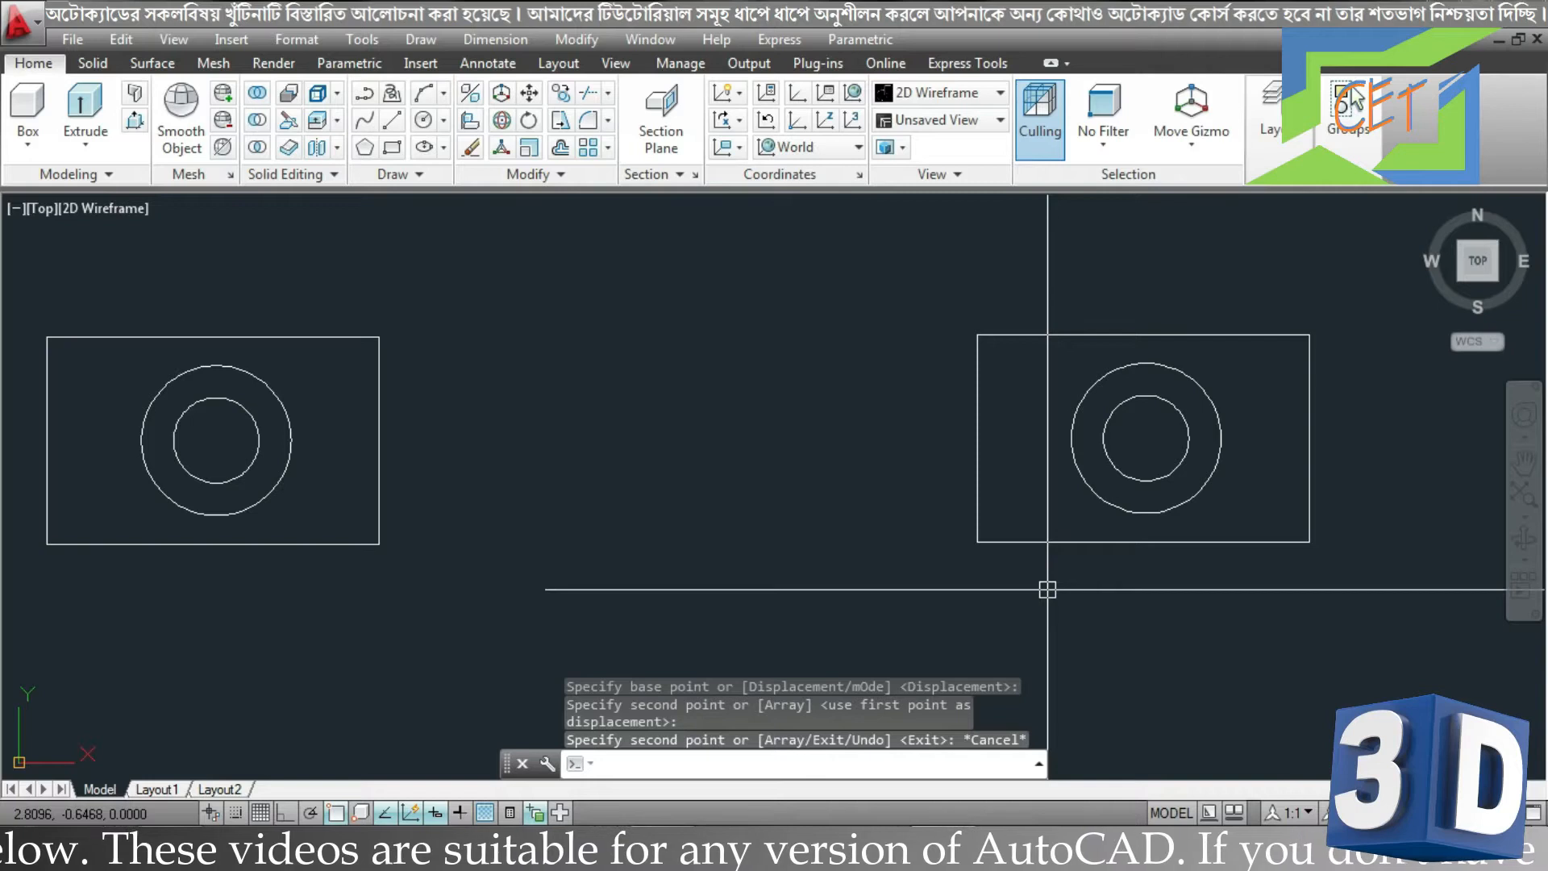
# Set up a southwest isometric view with the Shades of Gray visual style and the grid displayed
pyautogui.click(1423, 210)
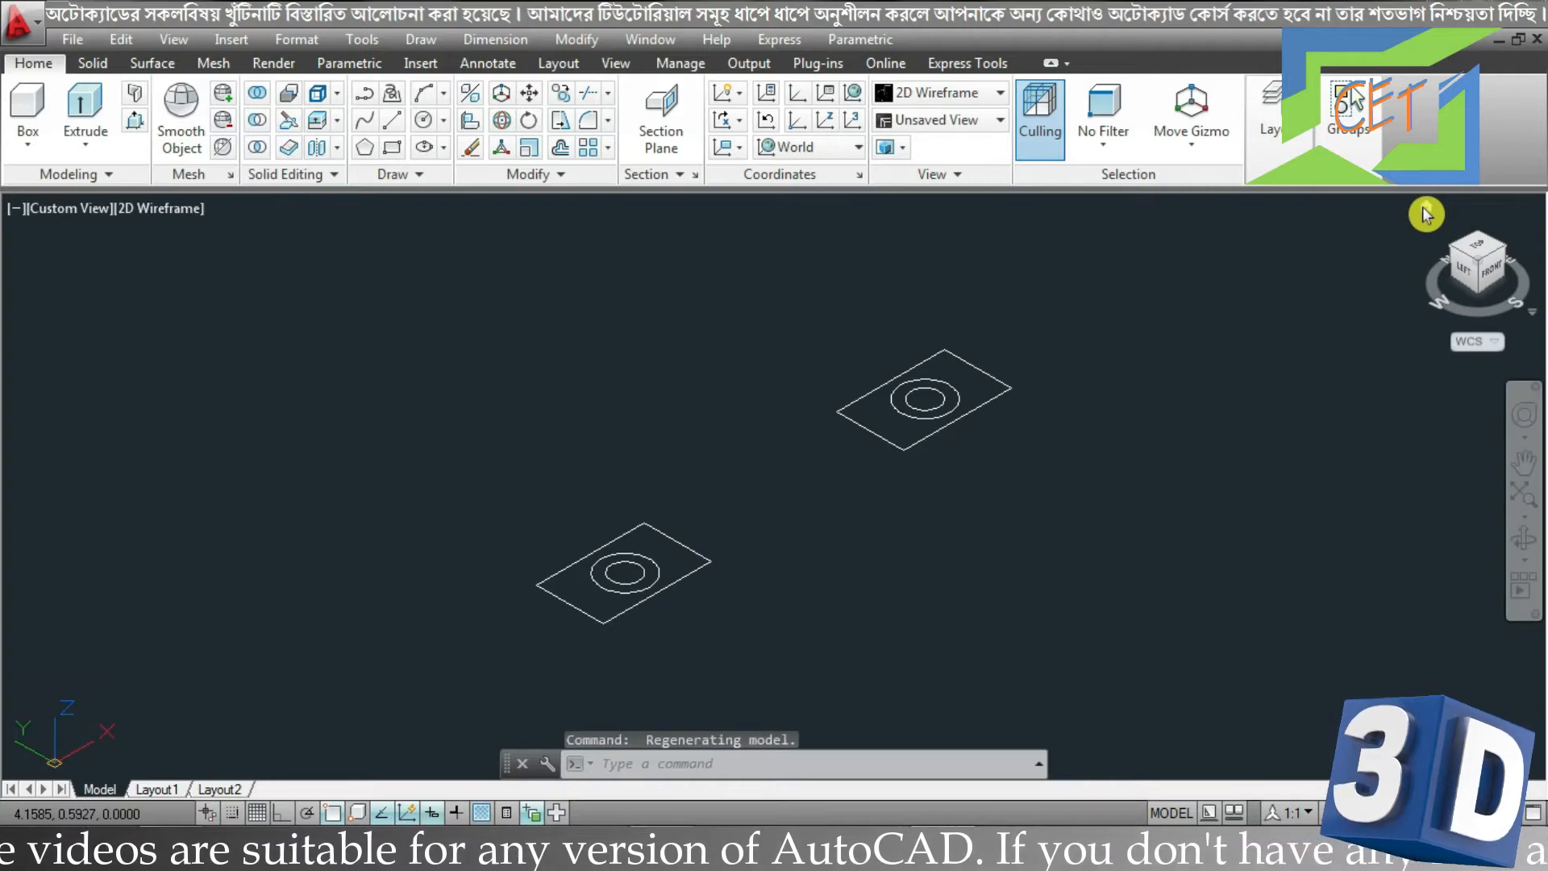
pyautogui.click(181, 214)
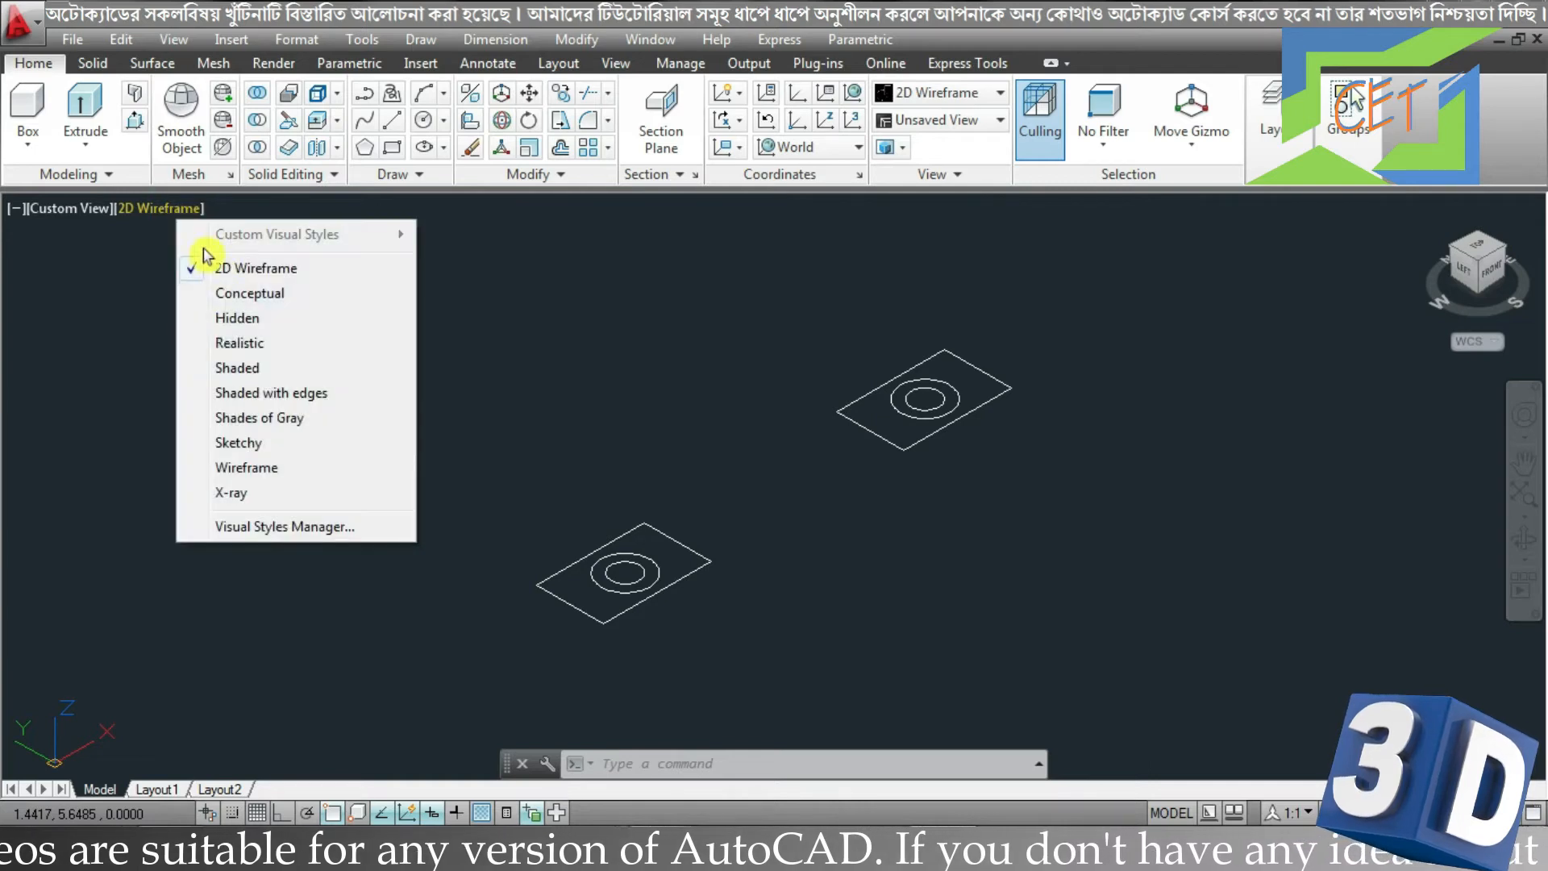
pyautogui.click(230, 417)
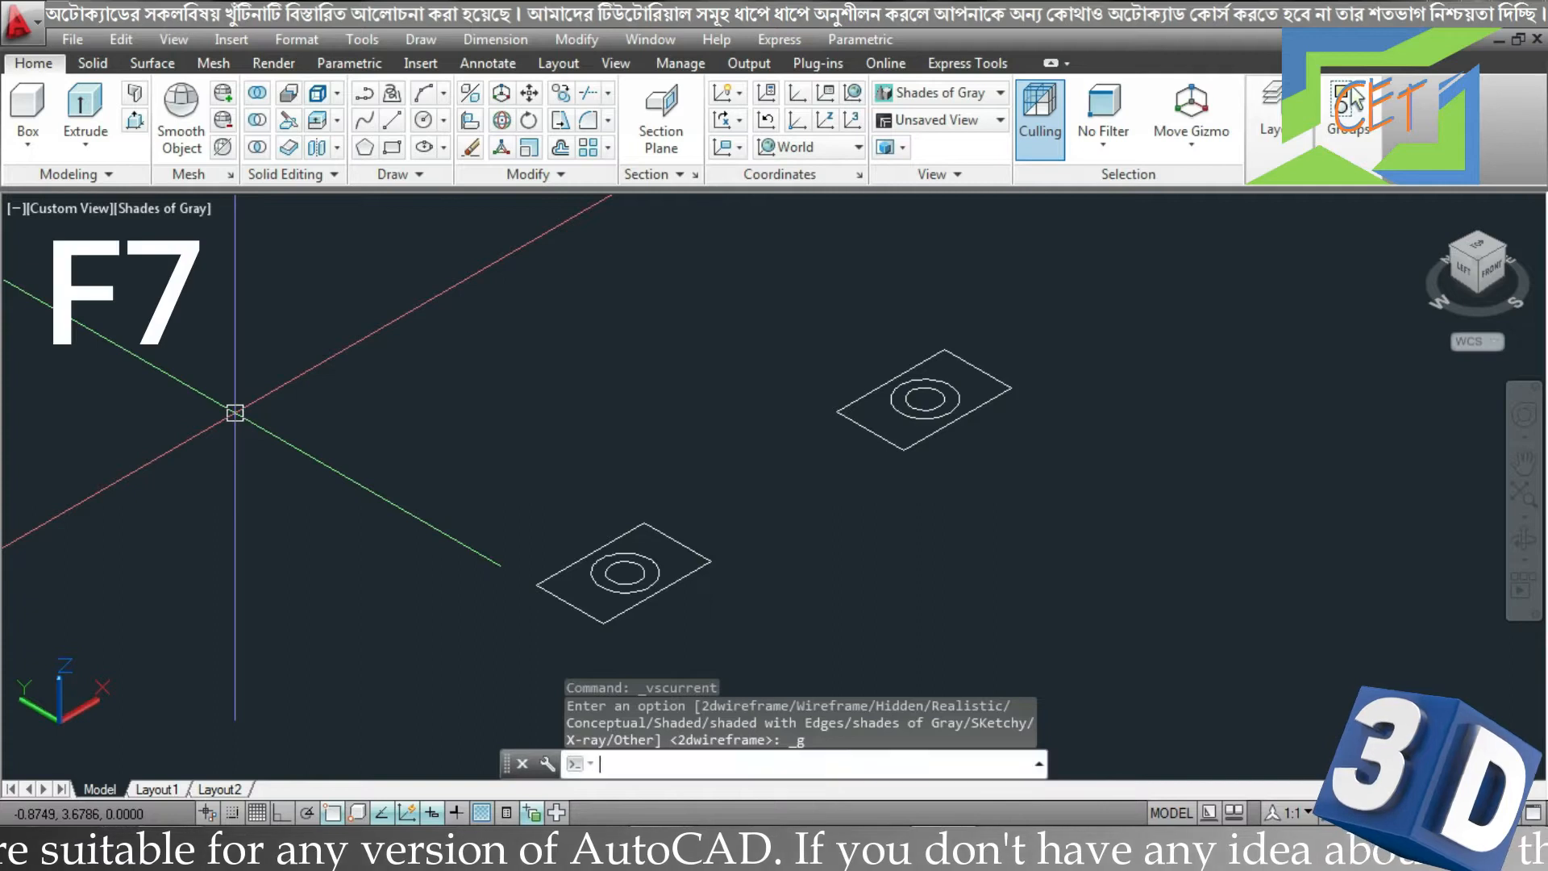
pyautogui.press('F7')
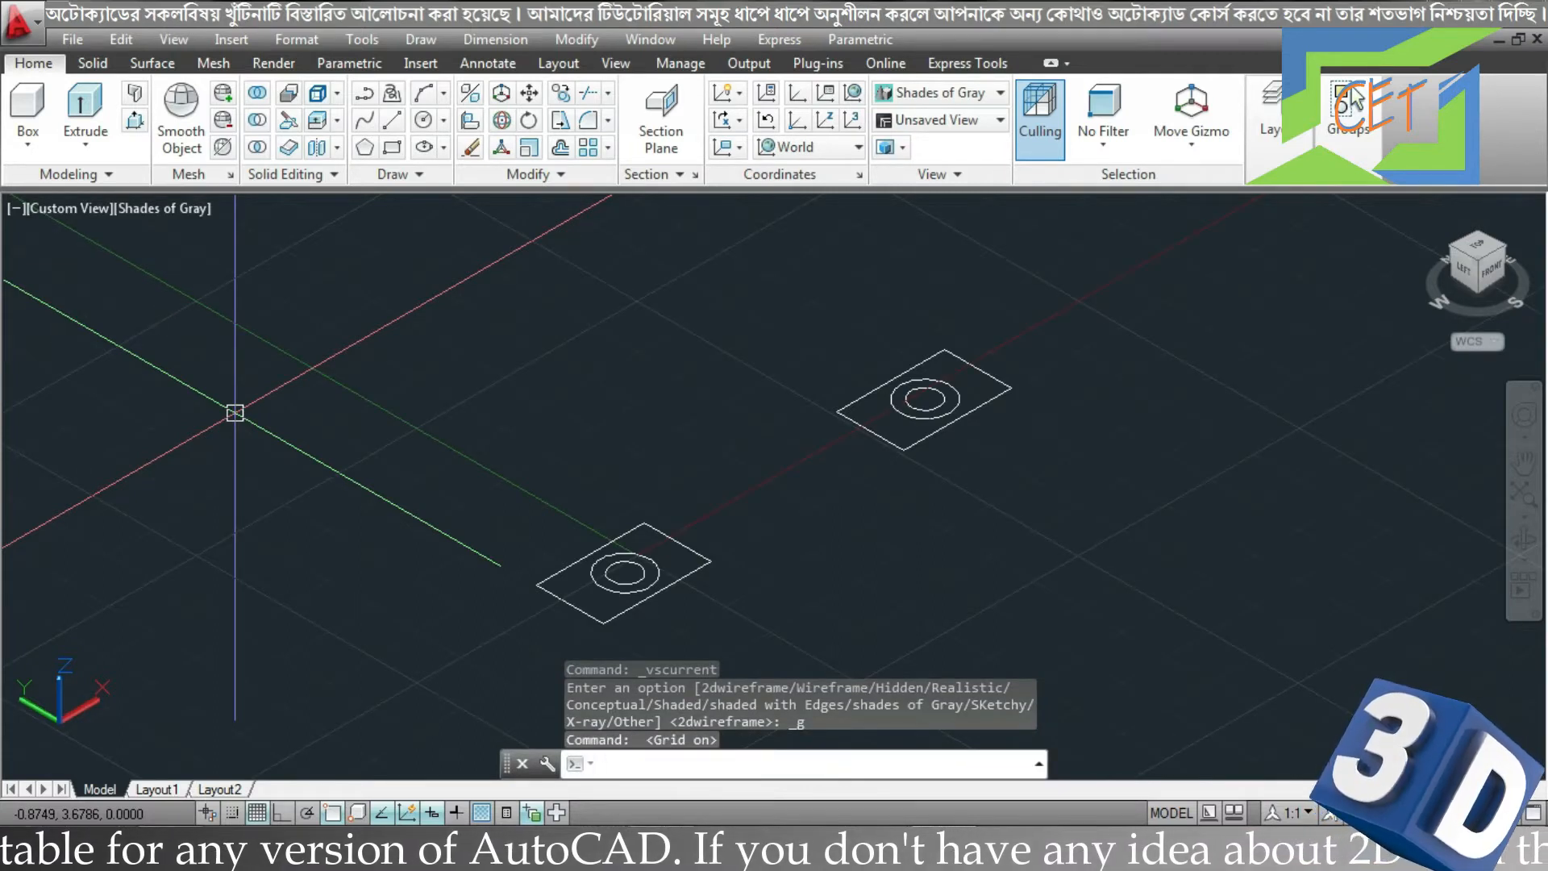
# Move the original set's rectangle straight up along Z by about 1.43 with Ortho on, leaving its circles in place
pyautogui.scroll(5, 637, 612)
pyautogui.moveTo(641, 603); pyautogui.dragTo(750, 722, button='middle')
pyautogui.scroll(2, 754, 721)
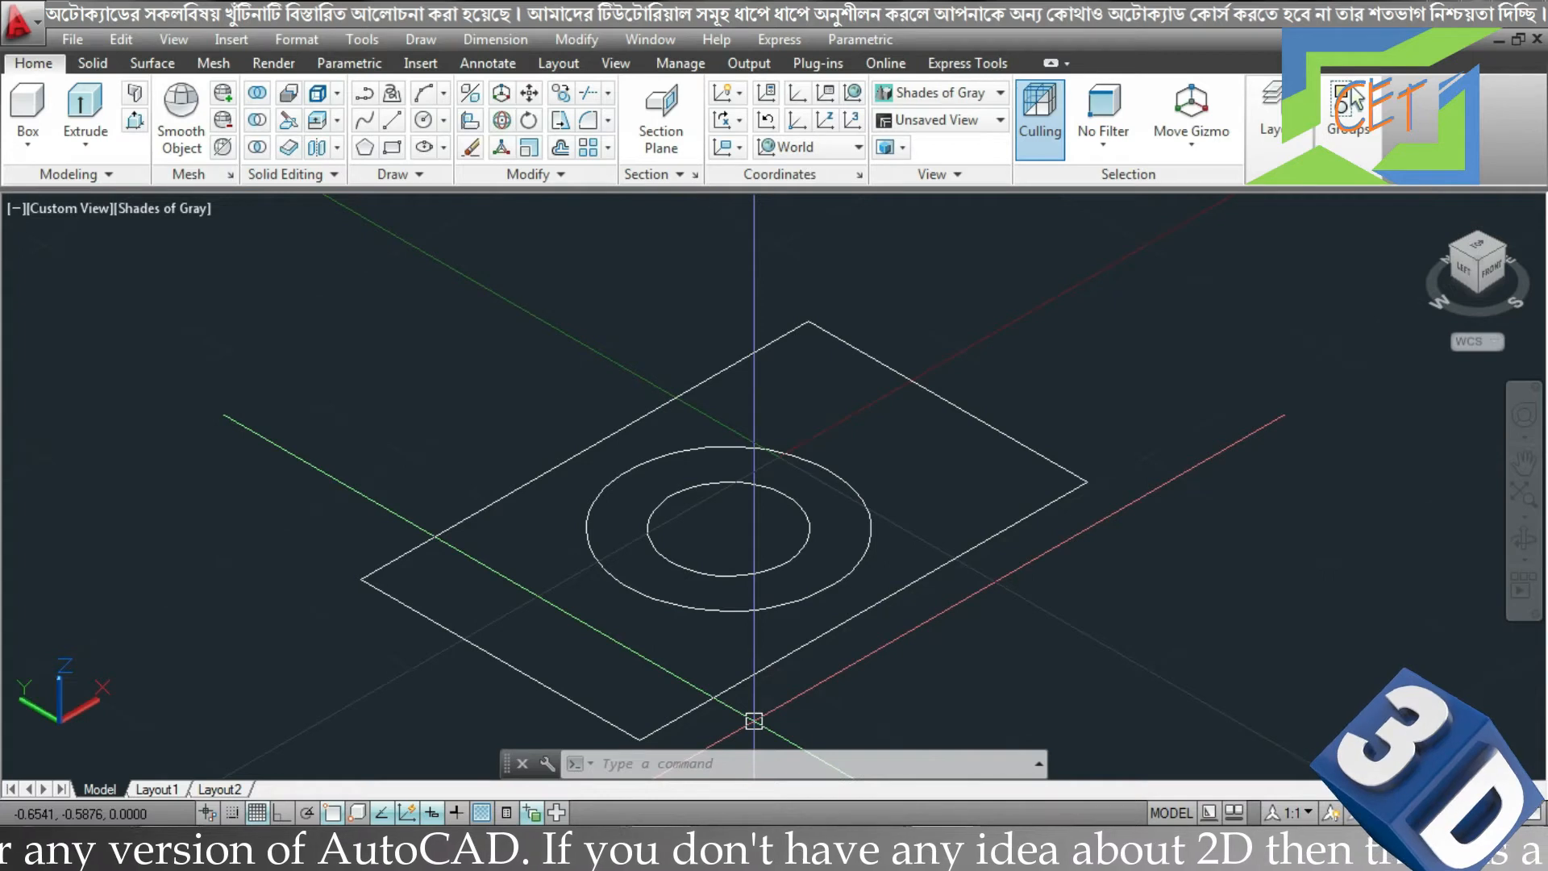
pyautogui.click(728, 688)
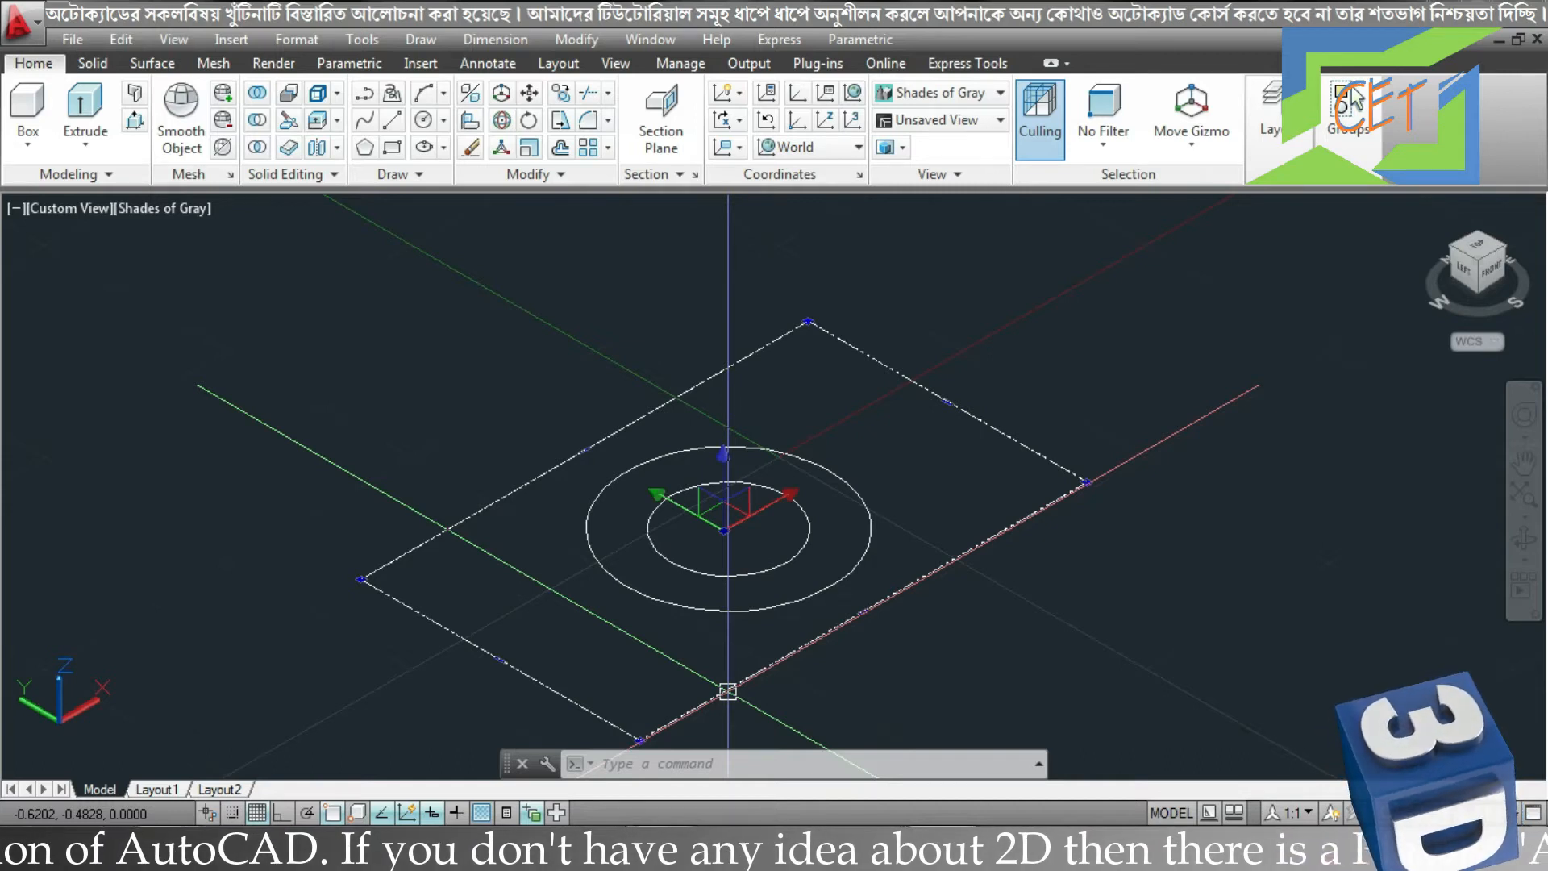
pyautogui.rightClick(728, 691)
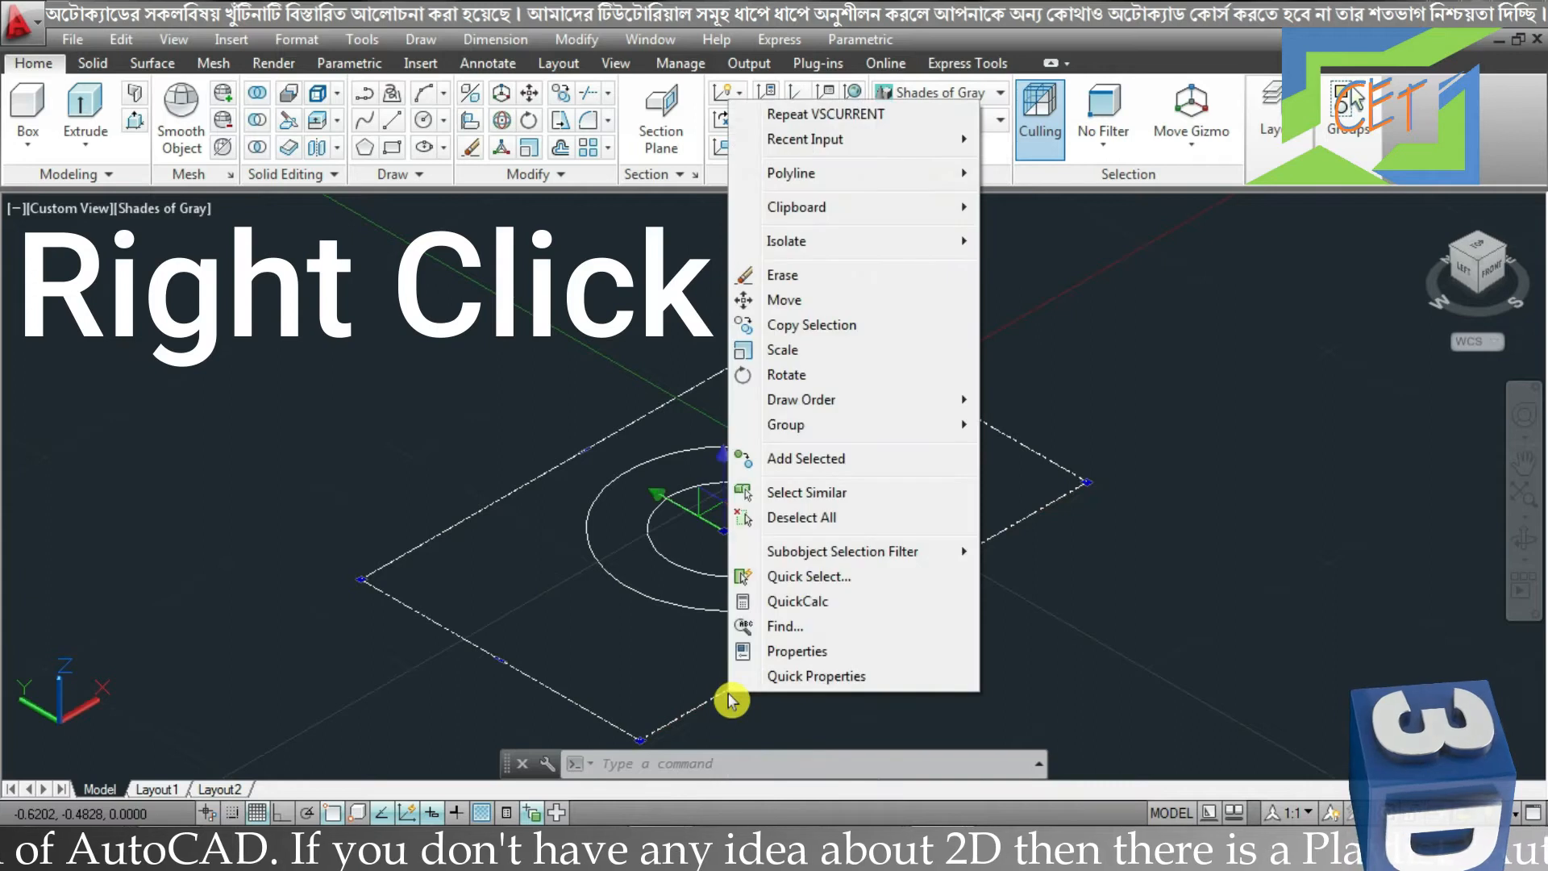
pyautogui.click(847, 307)
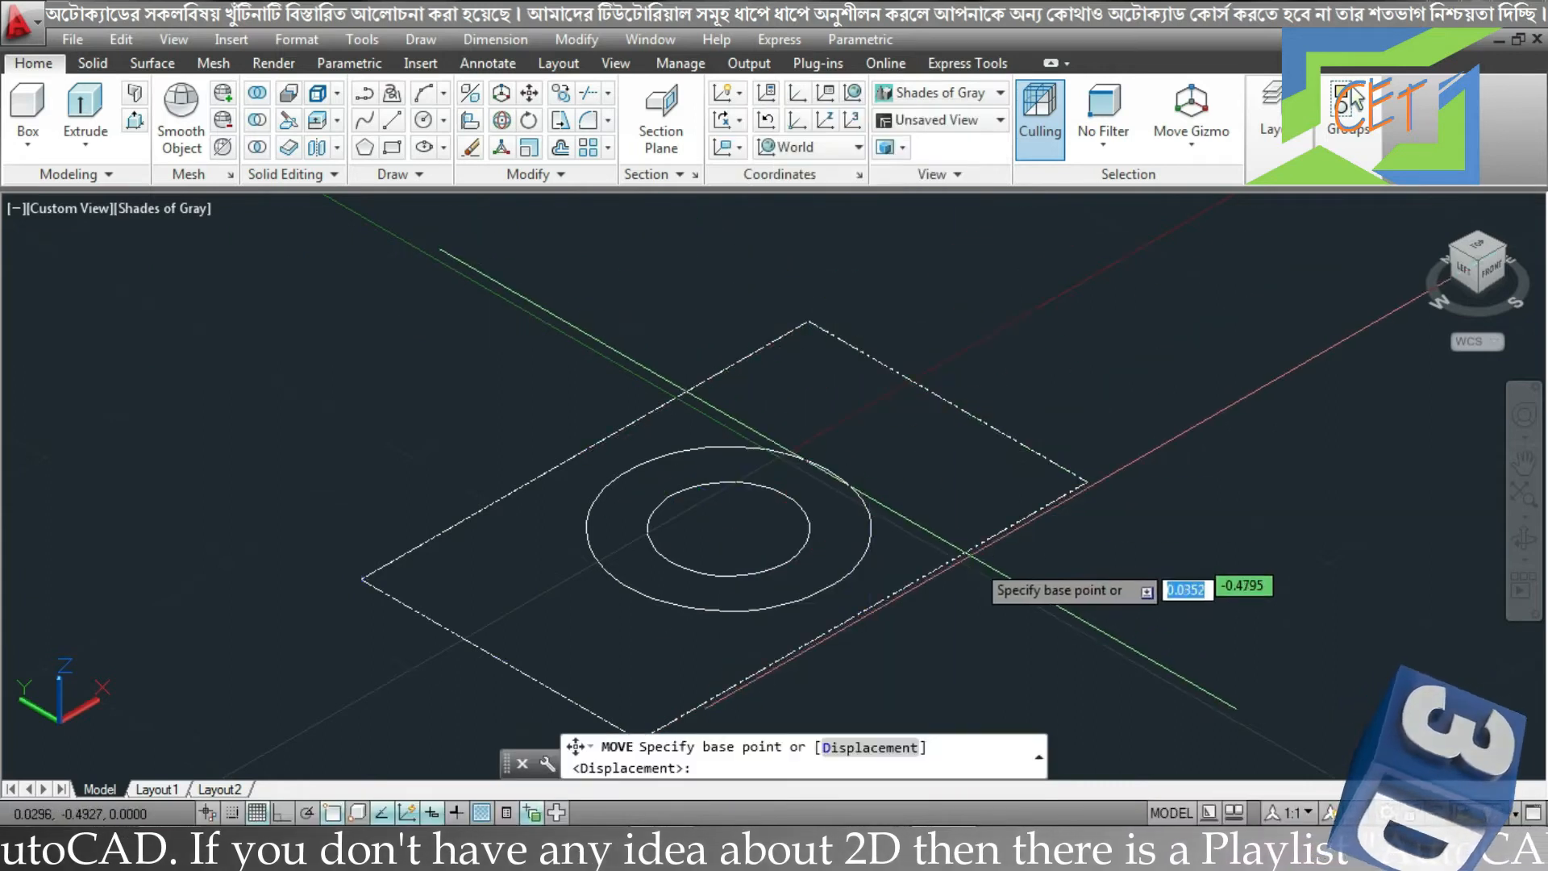
pyautogui.click(1014, 637)
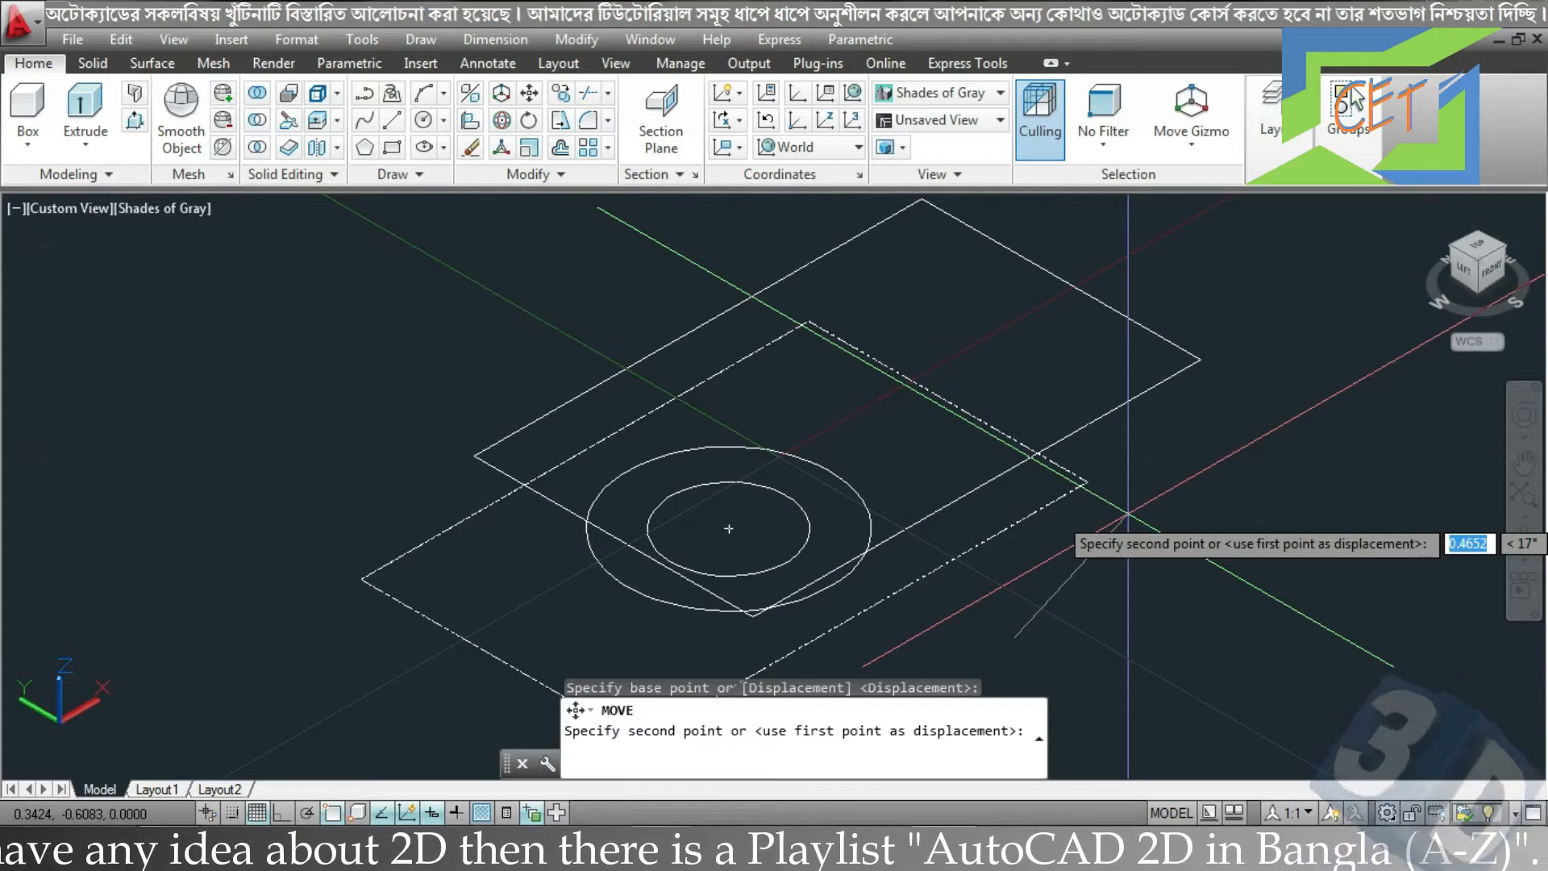
pyautogui.press('F8')
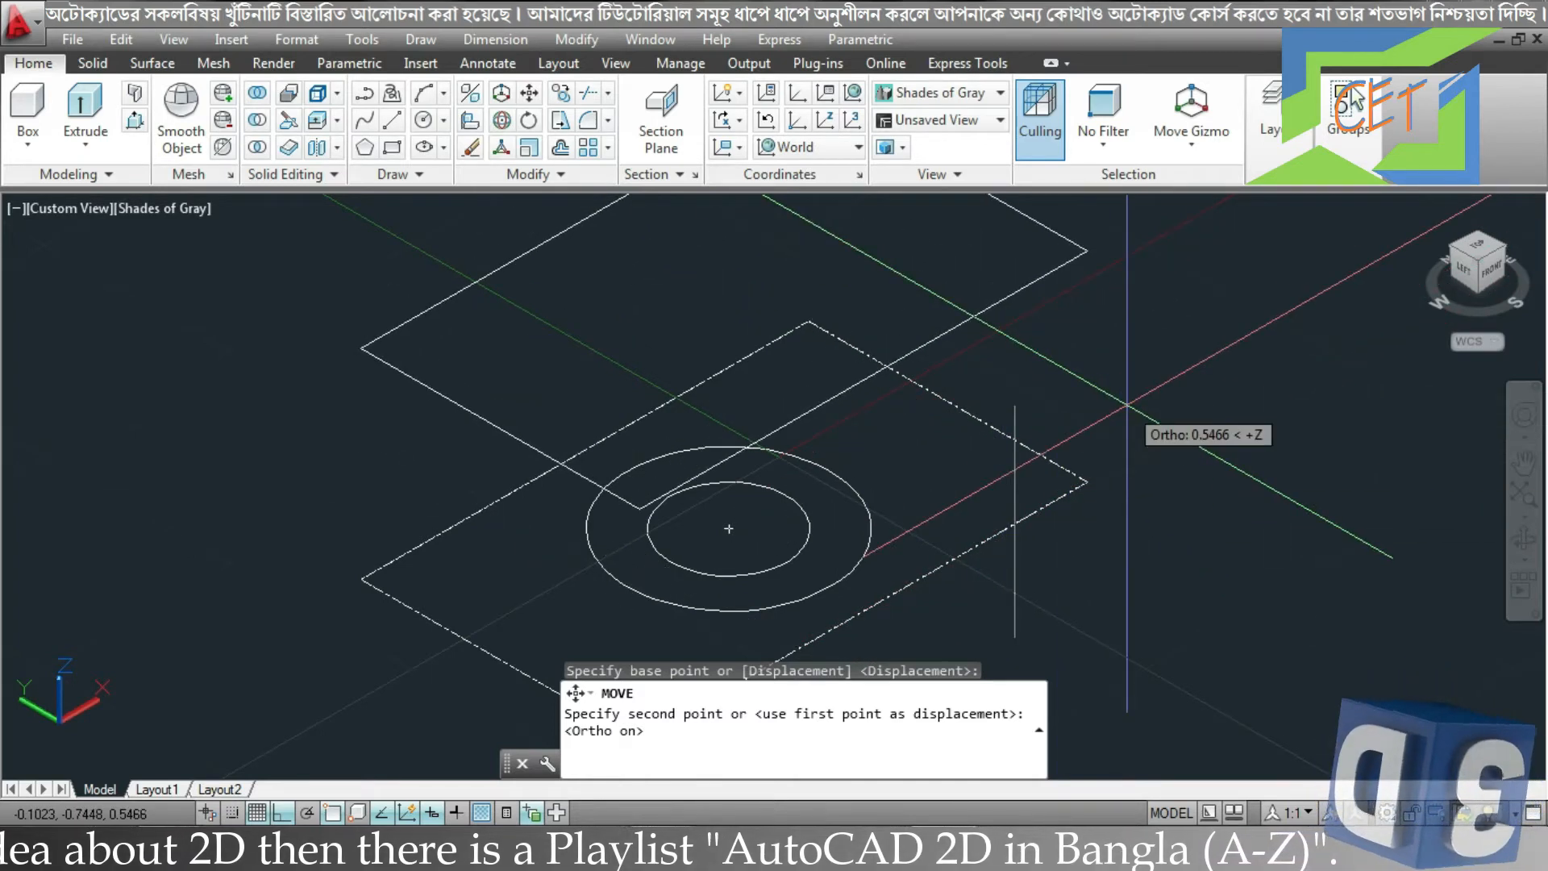
pyautogui.scroll(-4, 1127, 403)
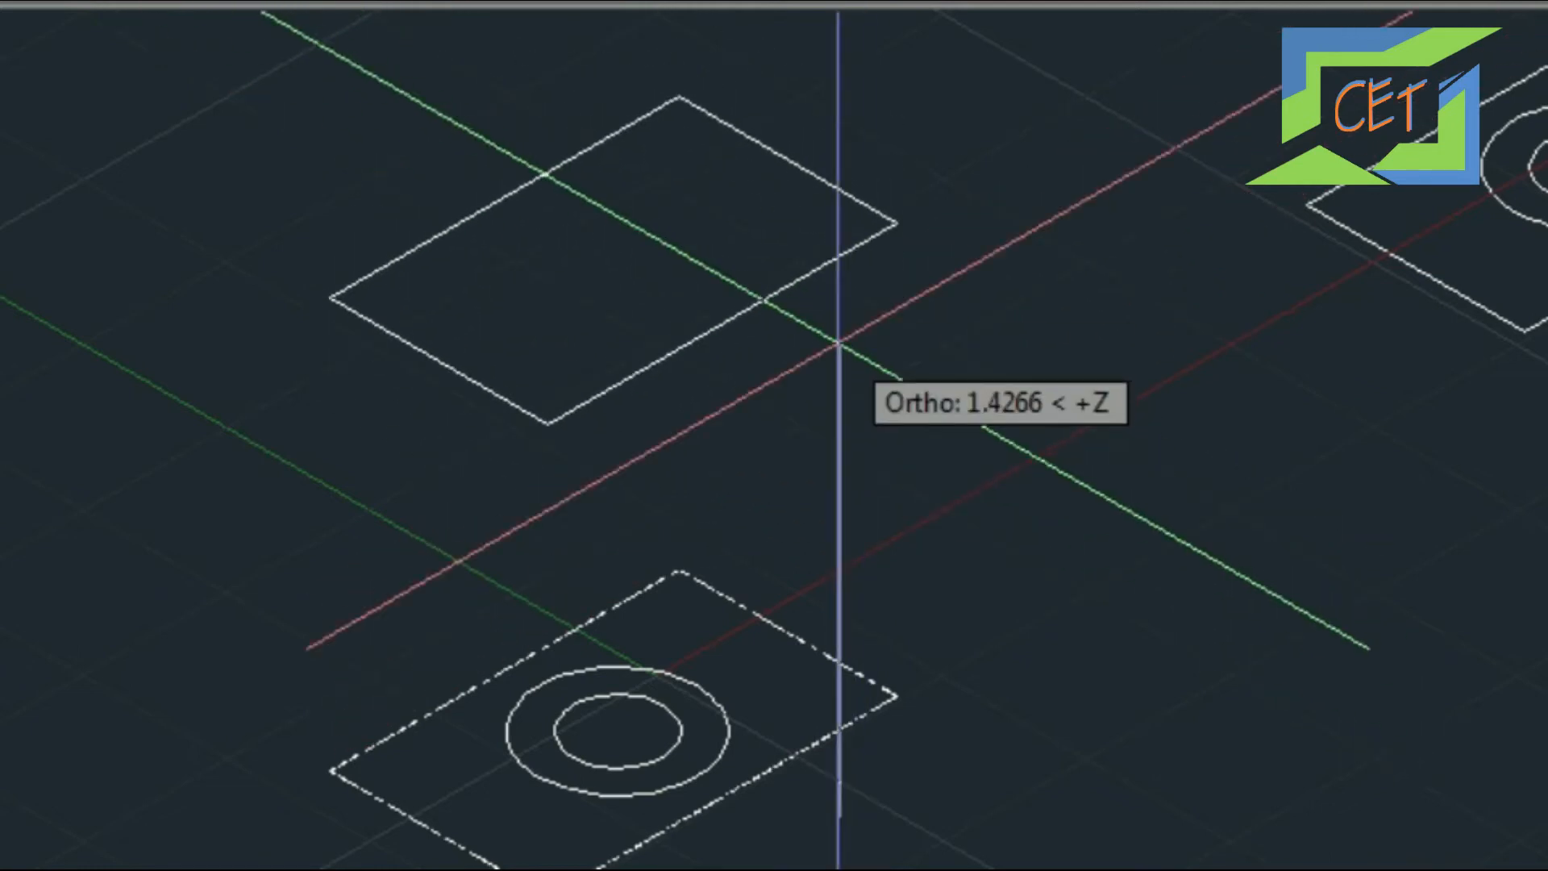
pyautogui.click(839, 343)
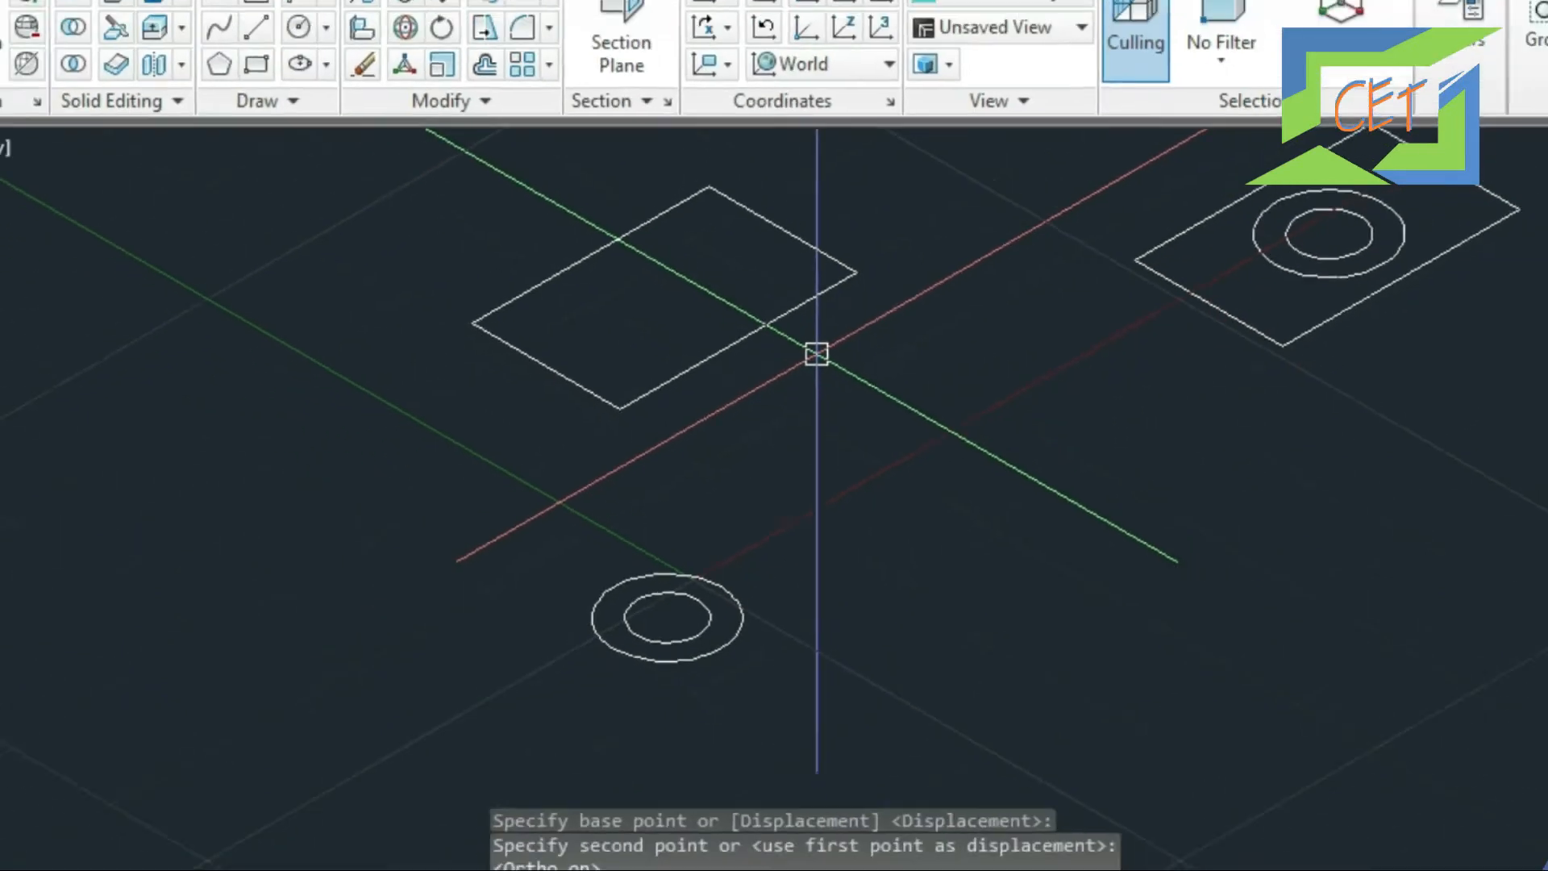
# Move the original set's smaller circle straight up along Z by about 0.69, placing it between the larger circle and the rectangle
pyautogui.keyDown('shift'); pyautogui.moveTo(736, 339); pyautogui.dragTo(787, 404, button='middle'); pyautogui.keyUp('shift')
pyautogui.moveTo(779, 384); pyautogui.dragTo(781, 435)
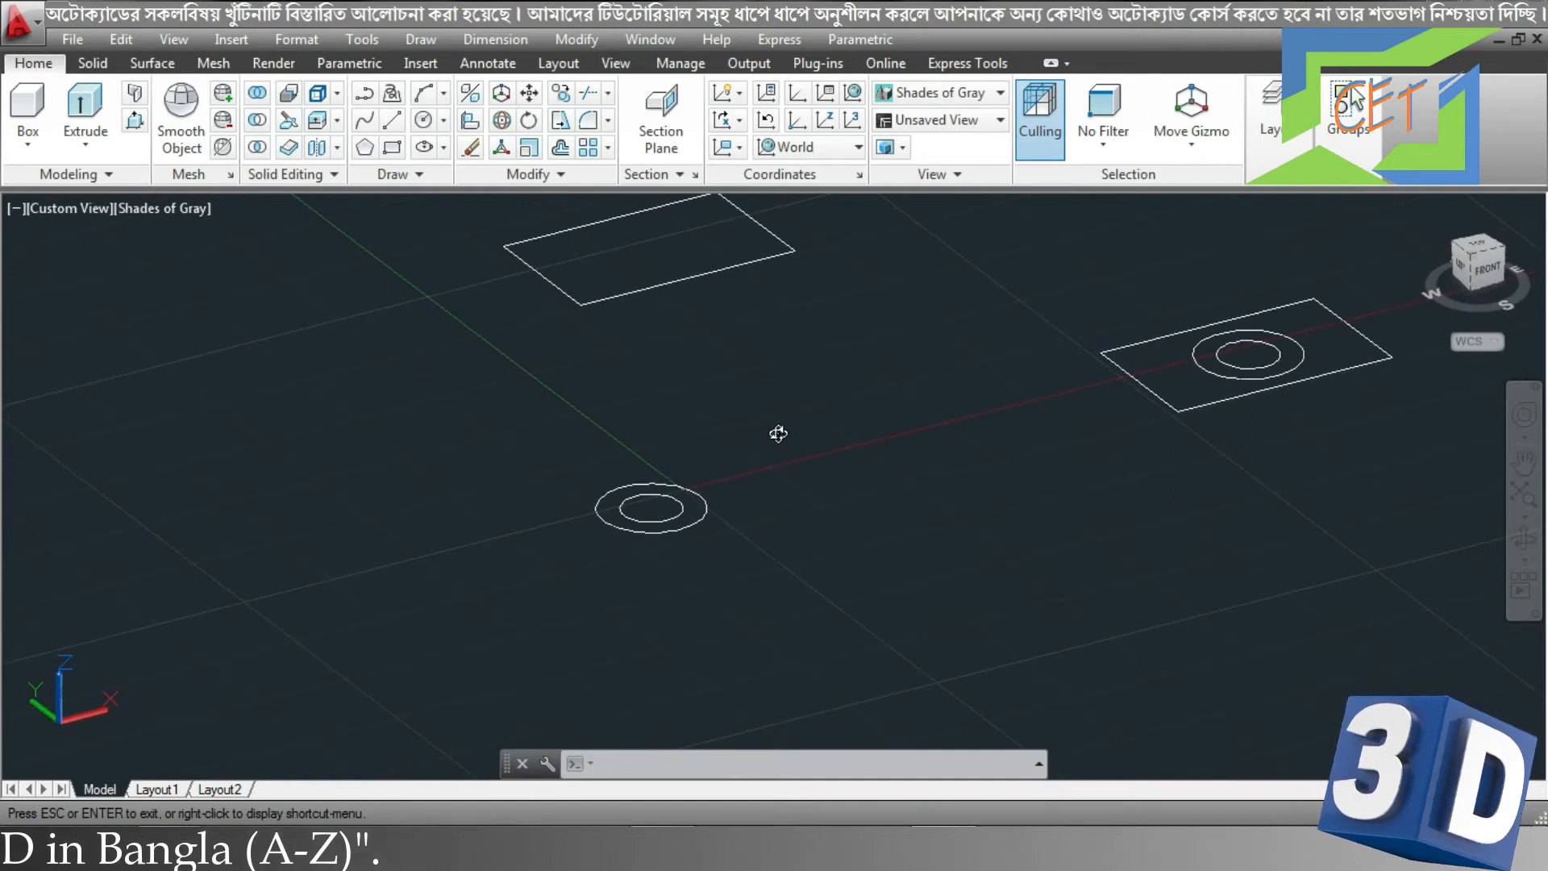
pyautogui.press('Escape')
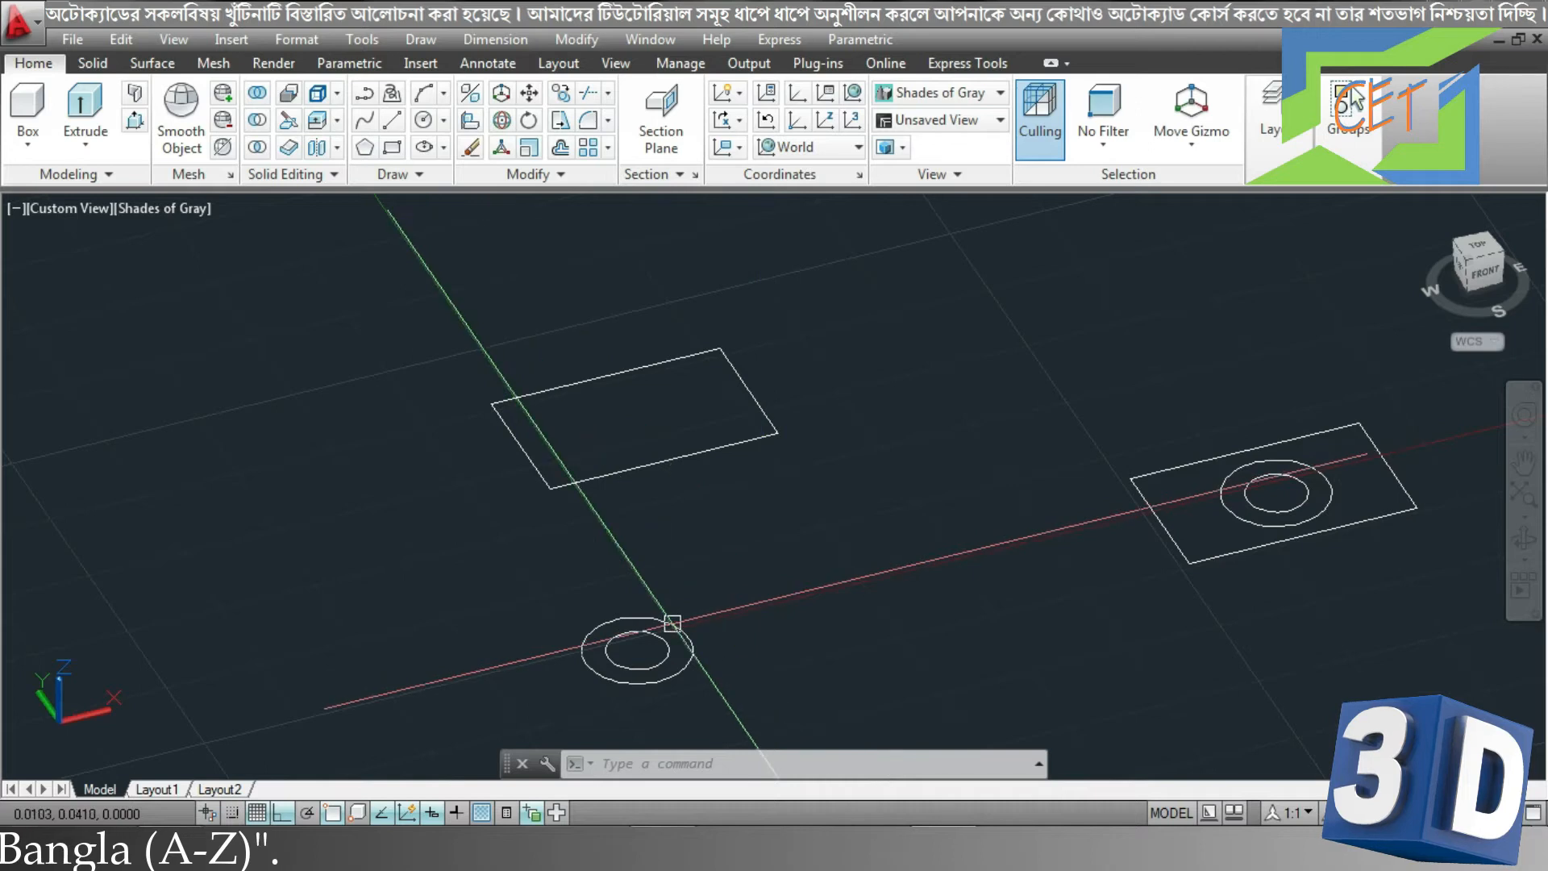
pyautogui.click(667, 643)
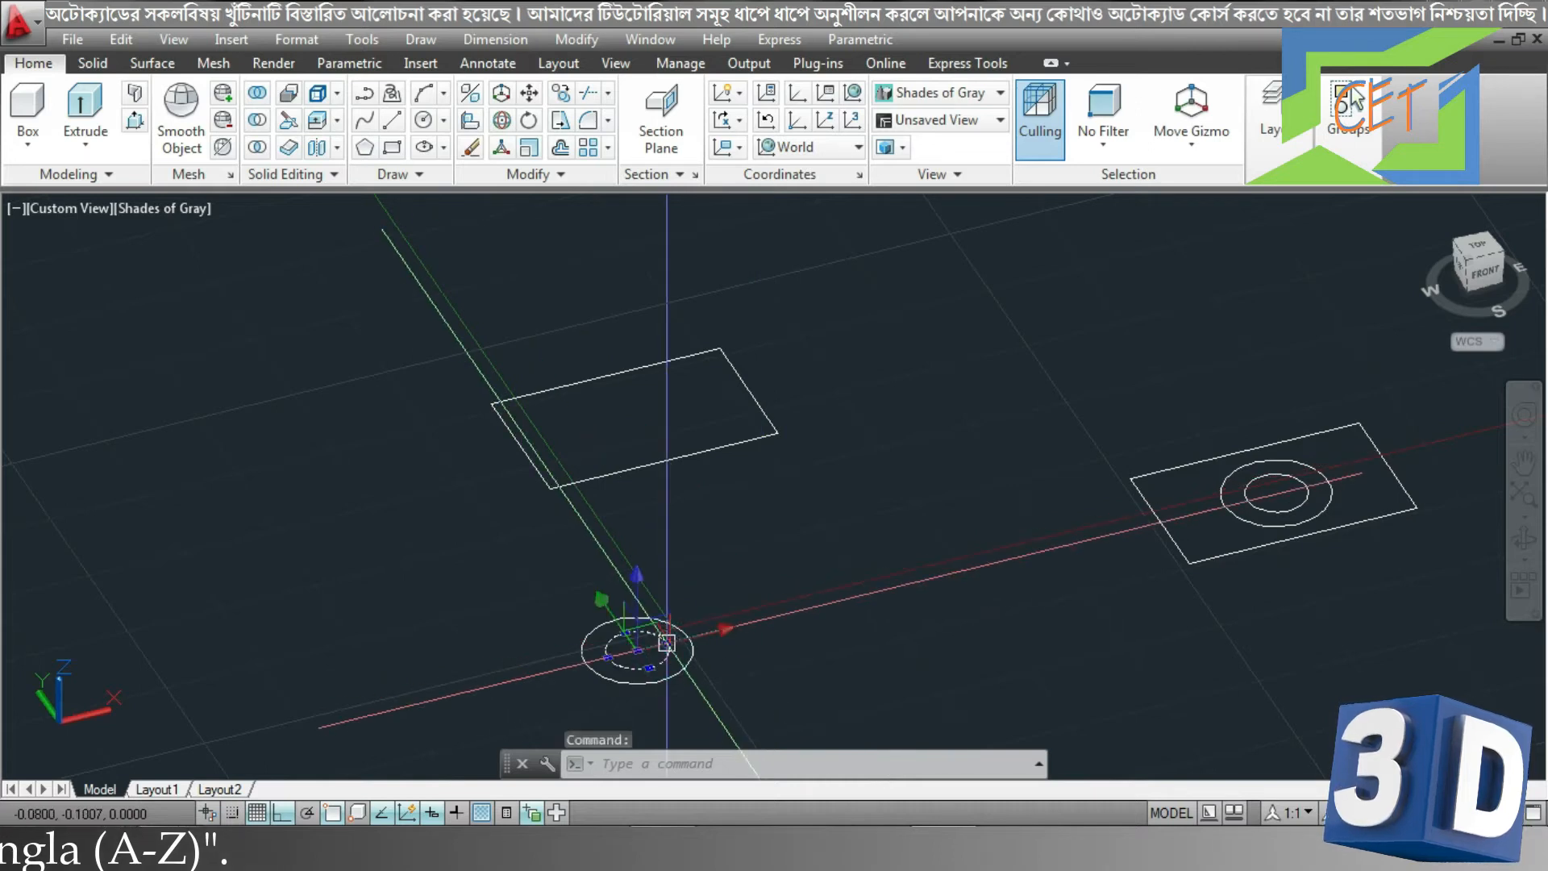
pyautogui.rightClick(666, 642)
pyautogui.click(711, 259)
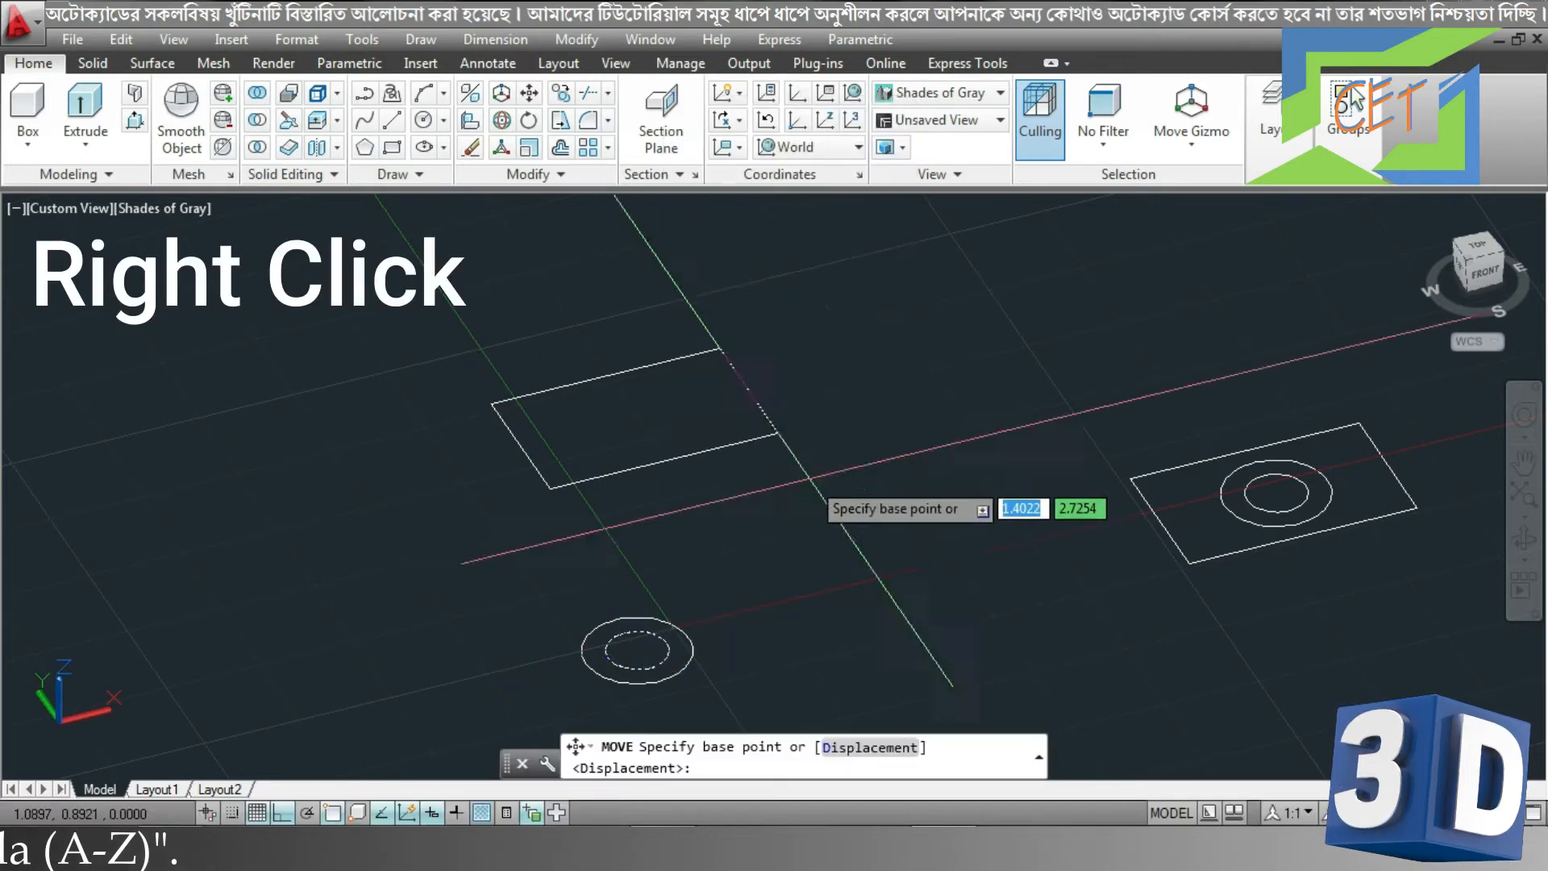
pyautogui.click(802, 650)
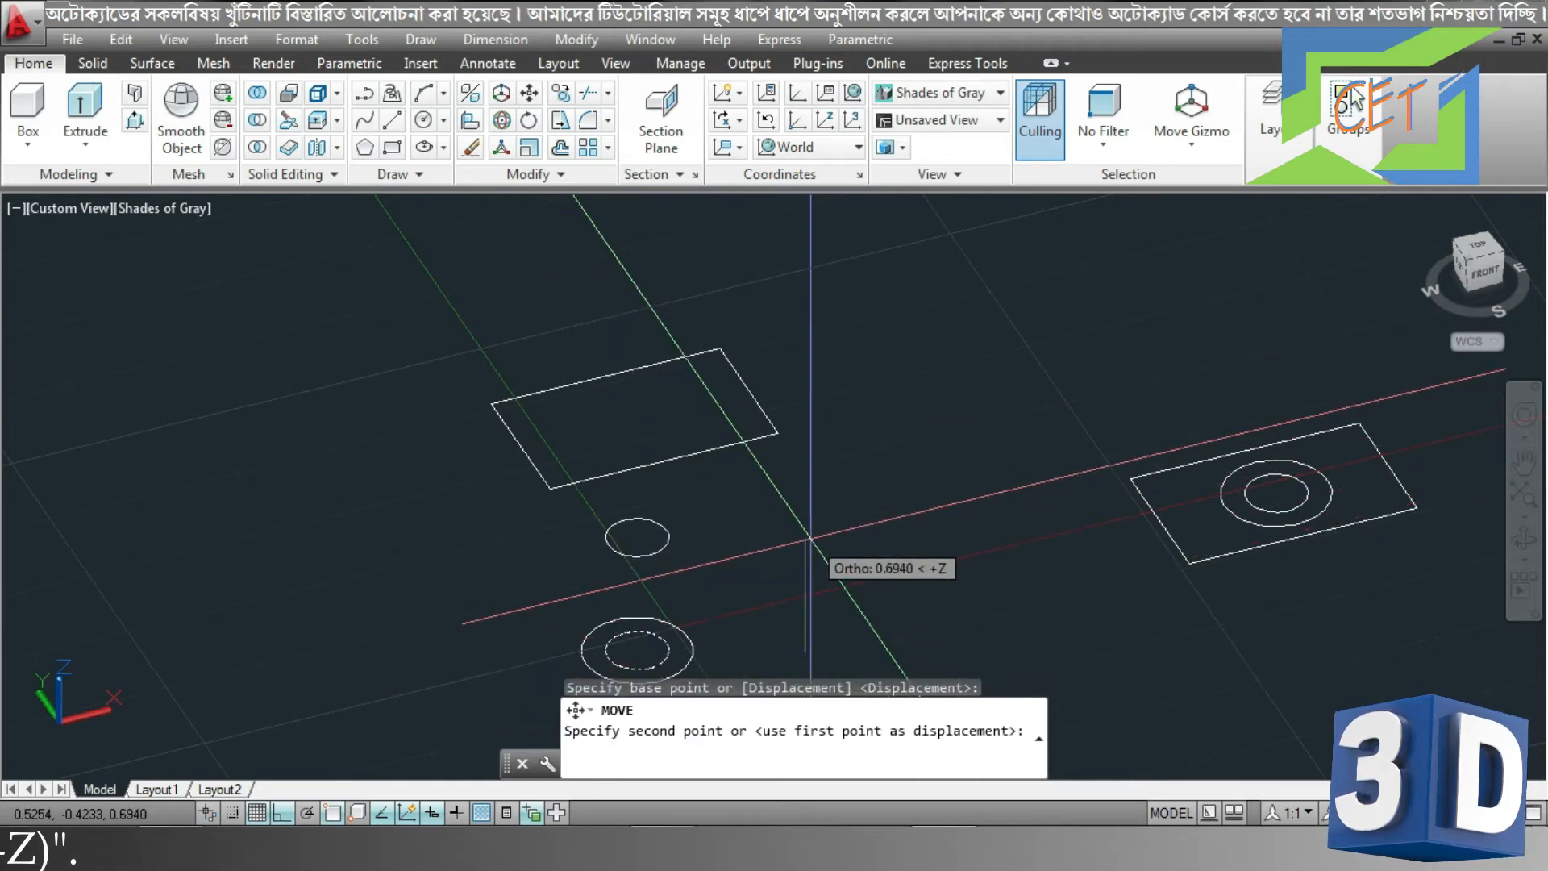
pyautogui.click(809, 537)
# Check the separated profiles from the front, return to an angled 3D view and switch it to parallel projection
pyautogui.keyDown('shift'); pyautogui.moveTo(810, 537); pyautogui.dragTo(750, 391, button='middle'); pyautogui.keyUp('shift')
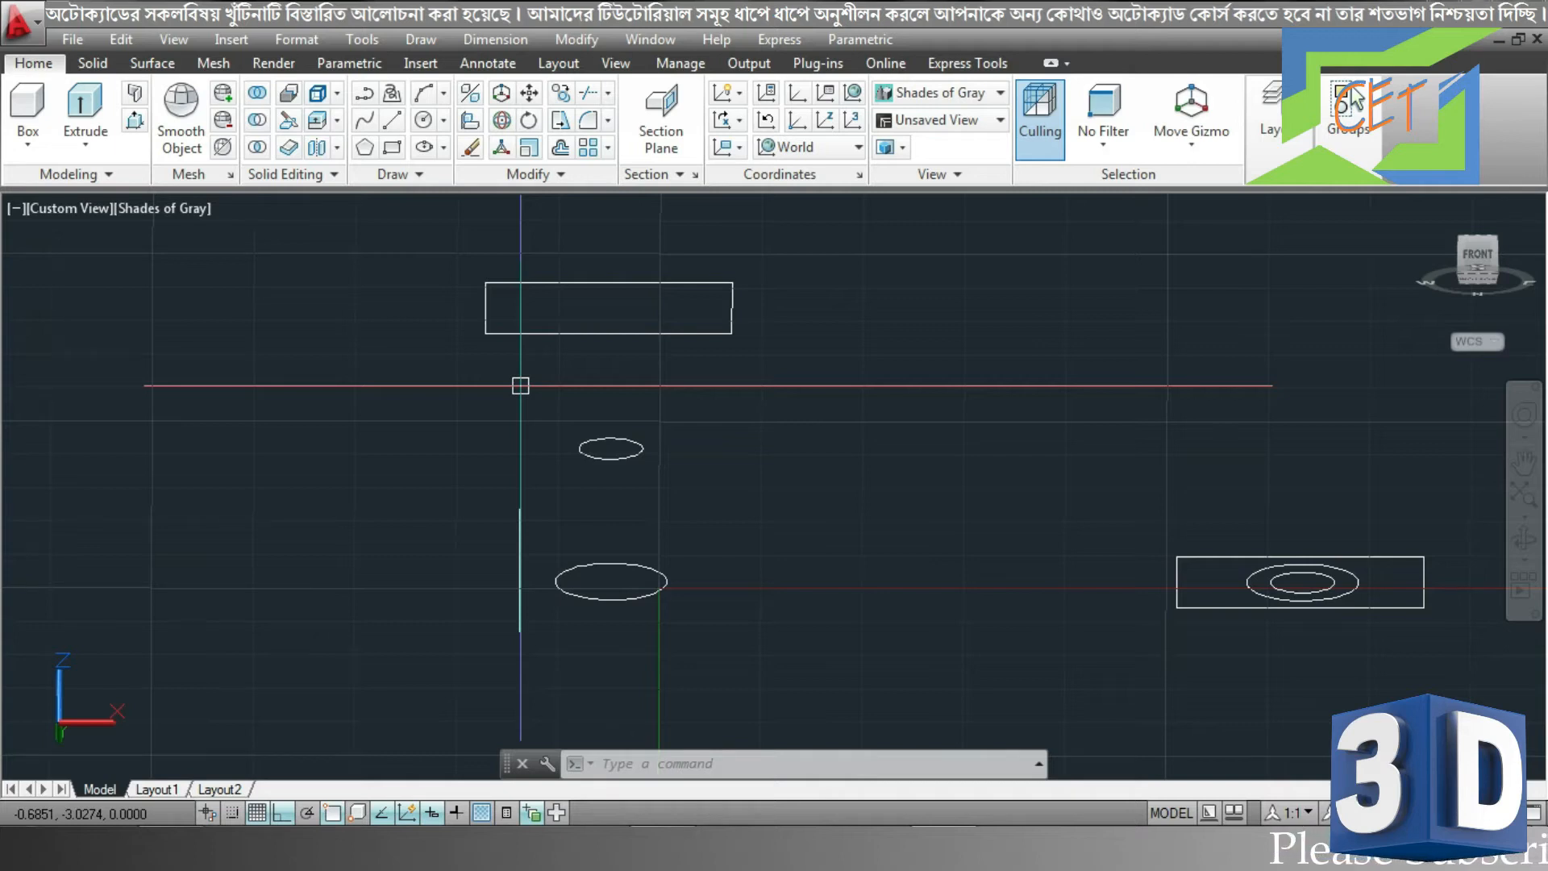
pyautogui.click(1429, 211)
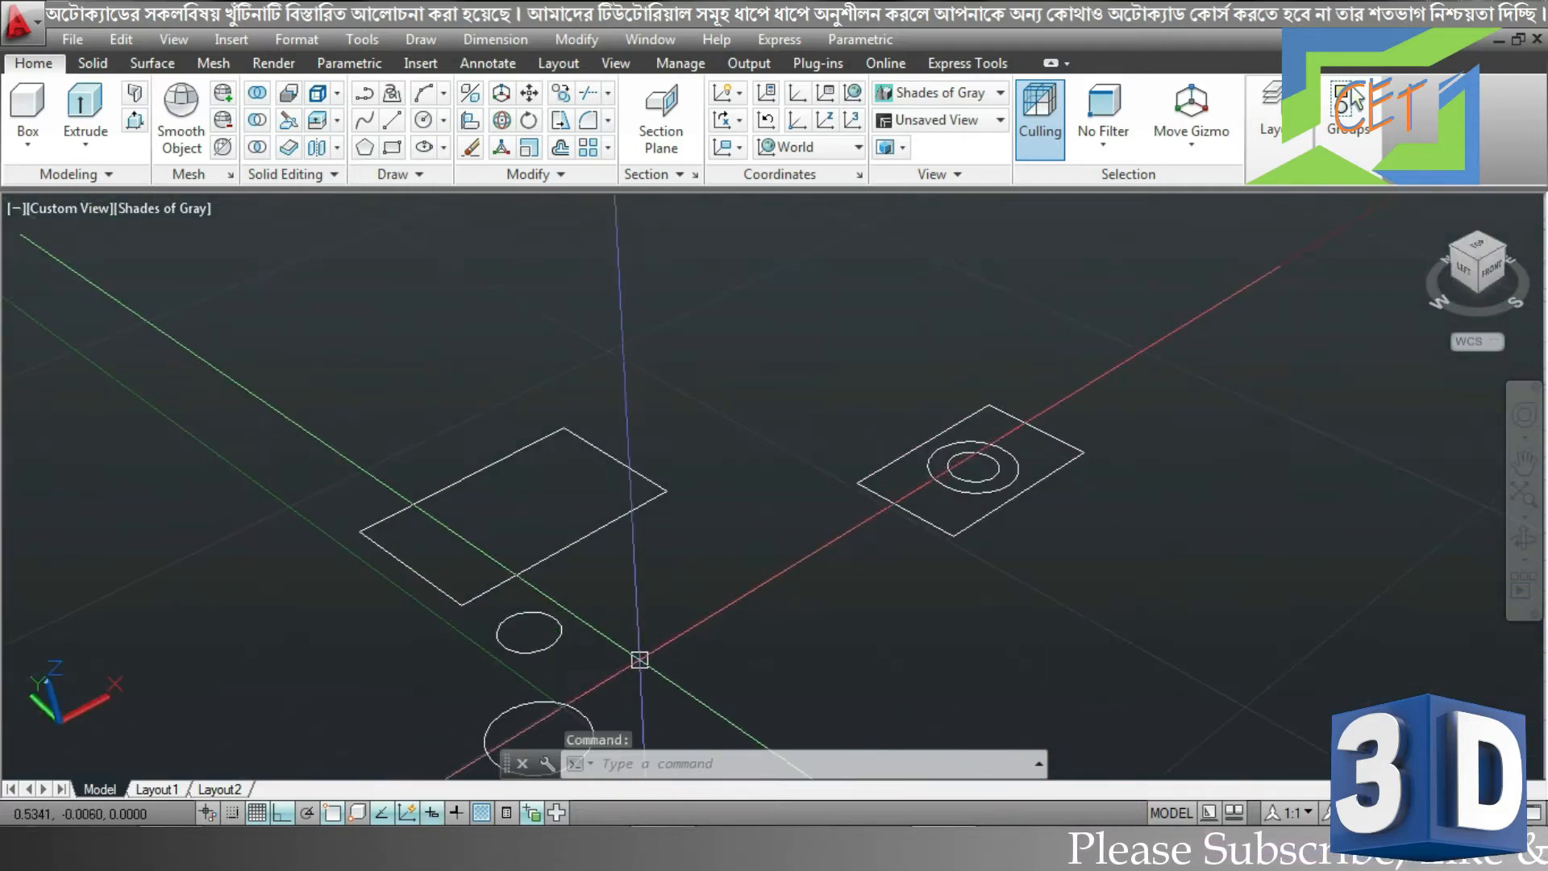
pyautogui.keyDown('shift'); pyautogui.moveTo(613, 669); pyautogui.dragTo(667, 635, button='middle'); pyautogui.keyUp('shift')
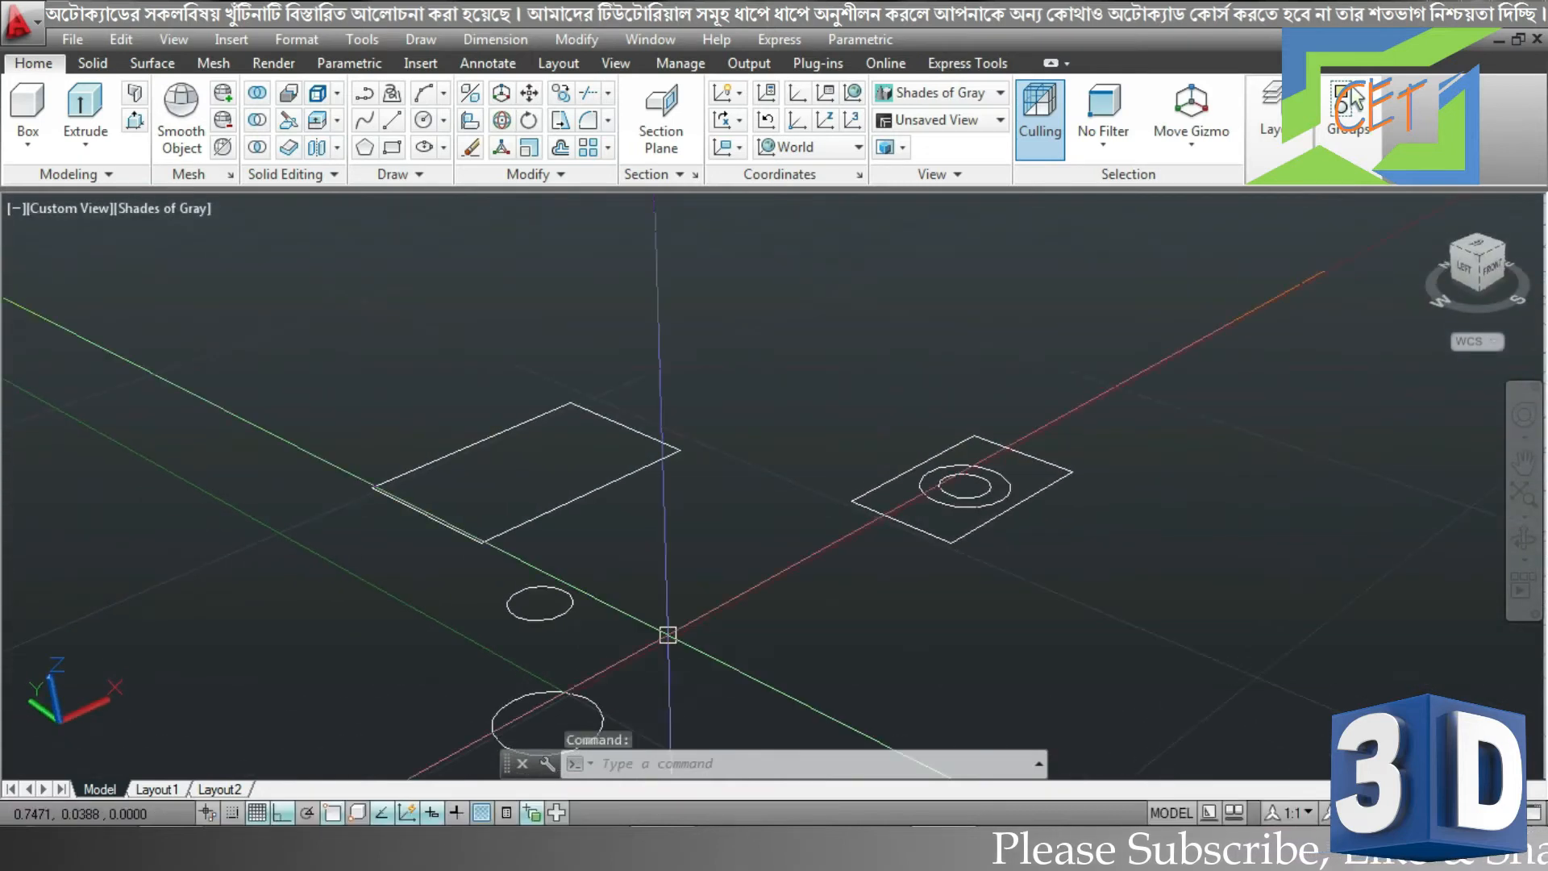
pyautogui.rightClick(1453, 287)
pyautogui.click(1363, 334)
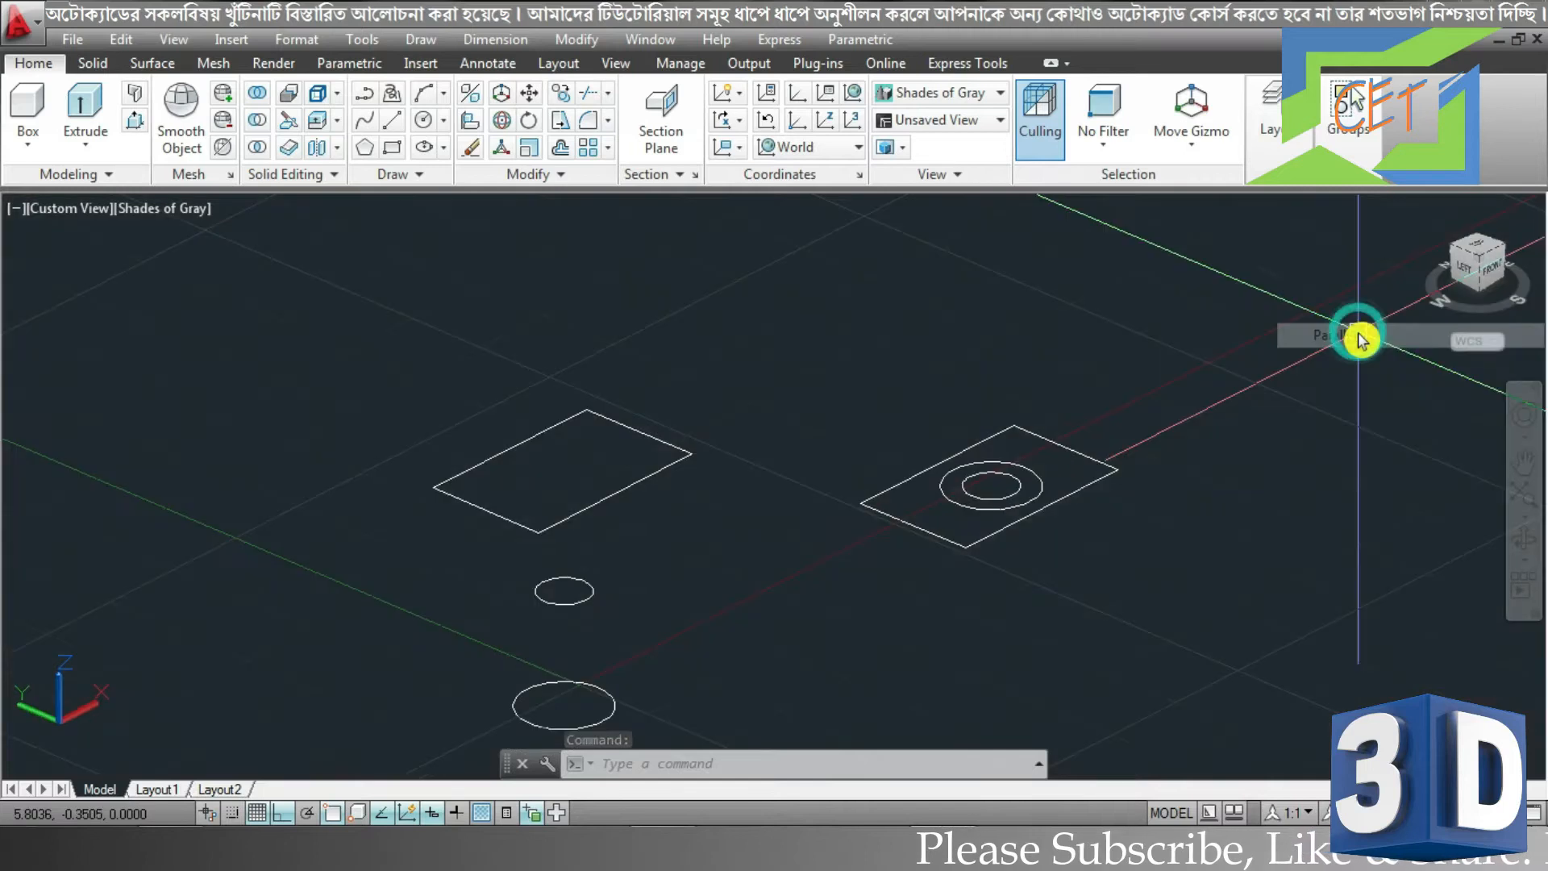
pyautogui.moveTo(812, 575); pyautogui.dragTo(825, 458, button='middle')
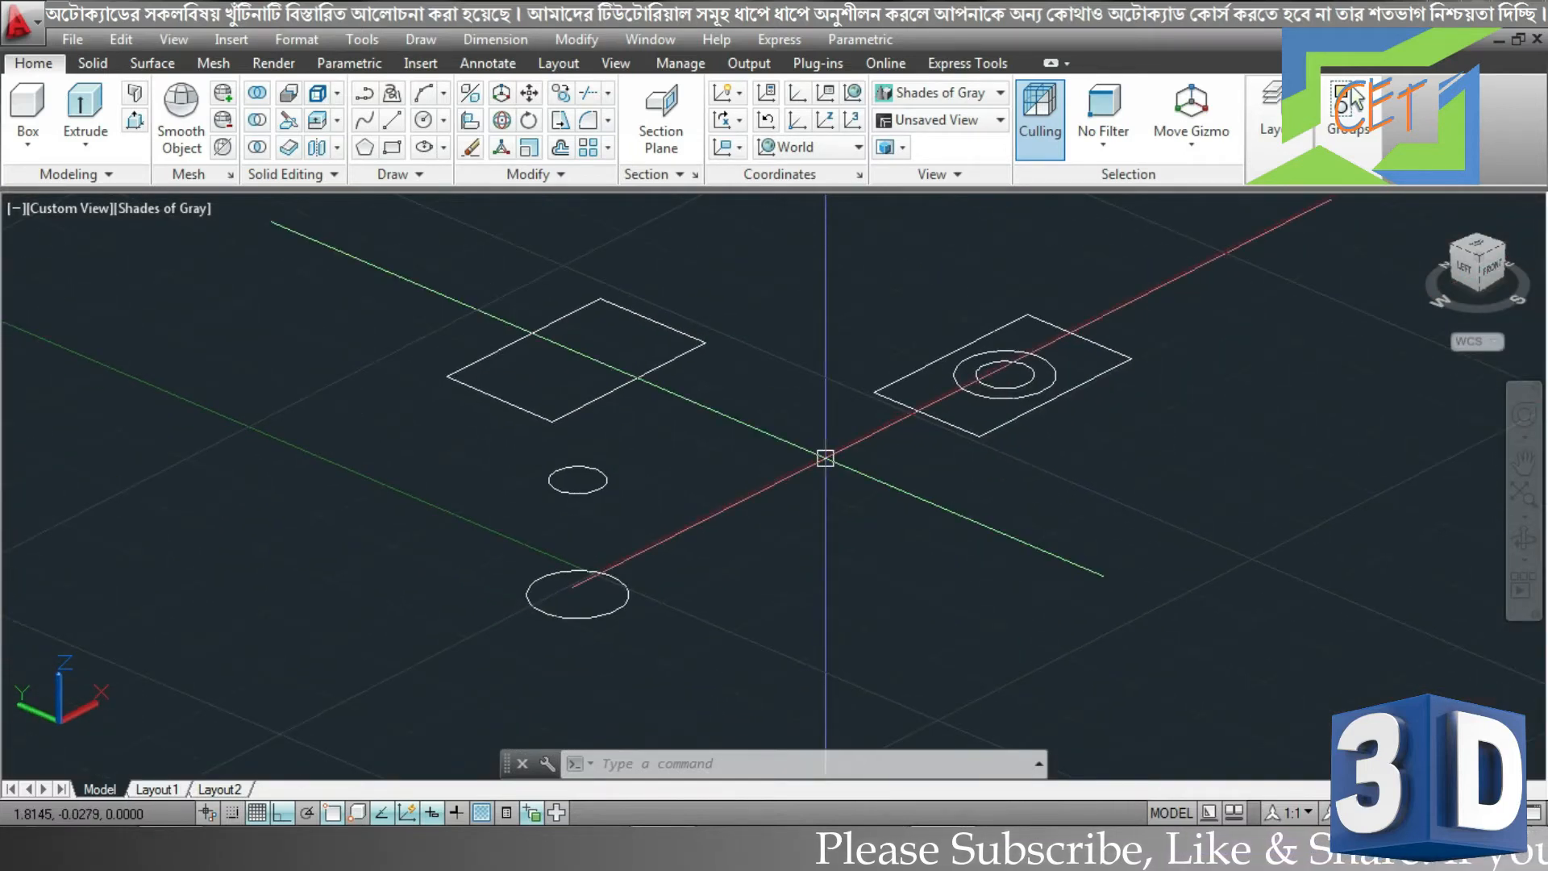
# Loft the original set through the larger circle, smaller circle and rectangle in that order, using cross sections only
pyautogui.click(90, 144)
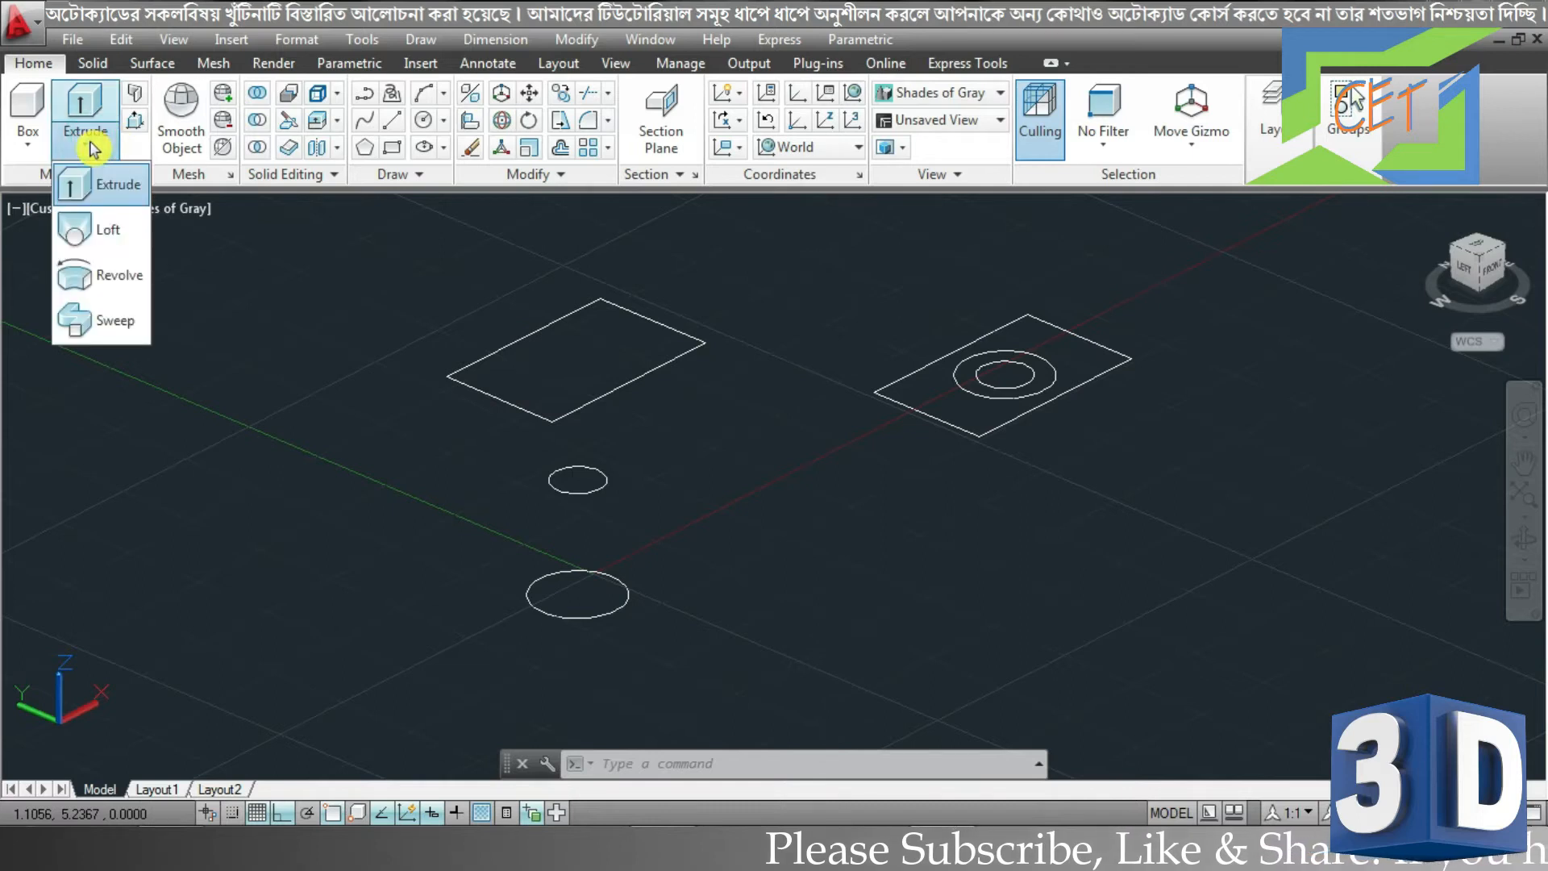
pyautogui.click(79, 232)
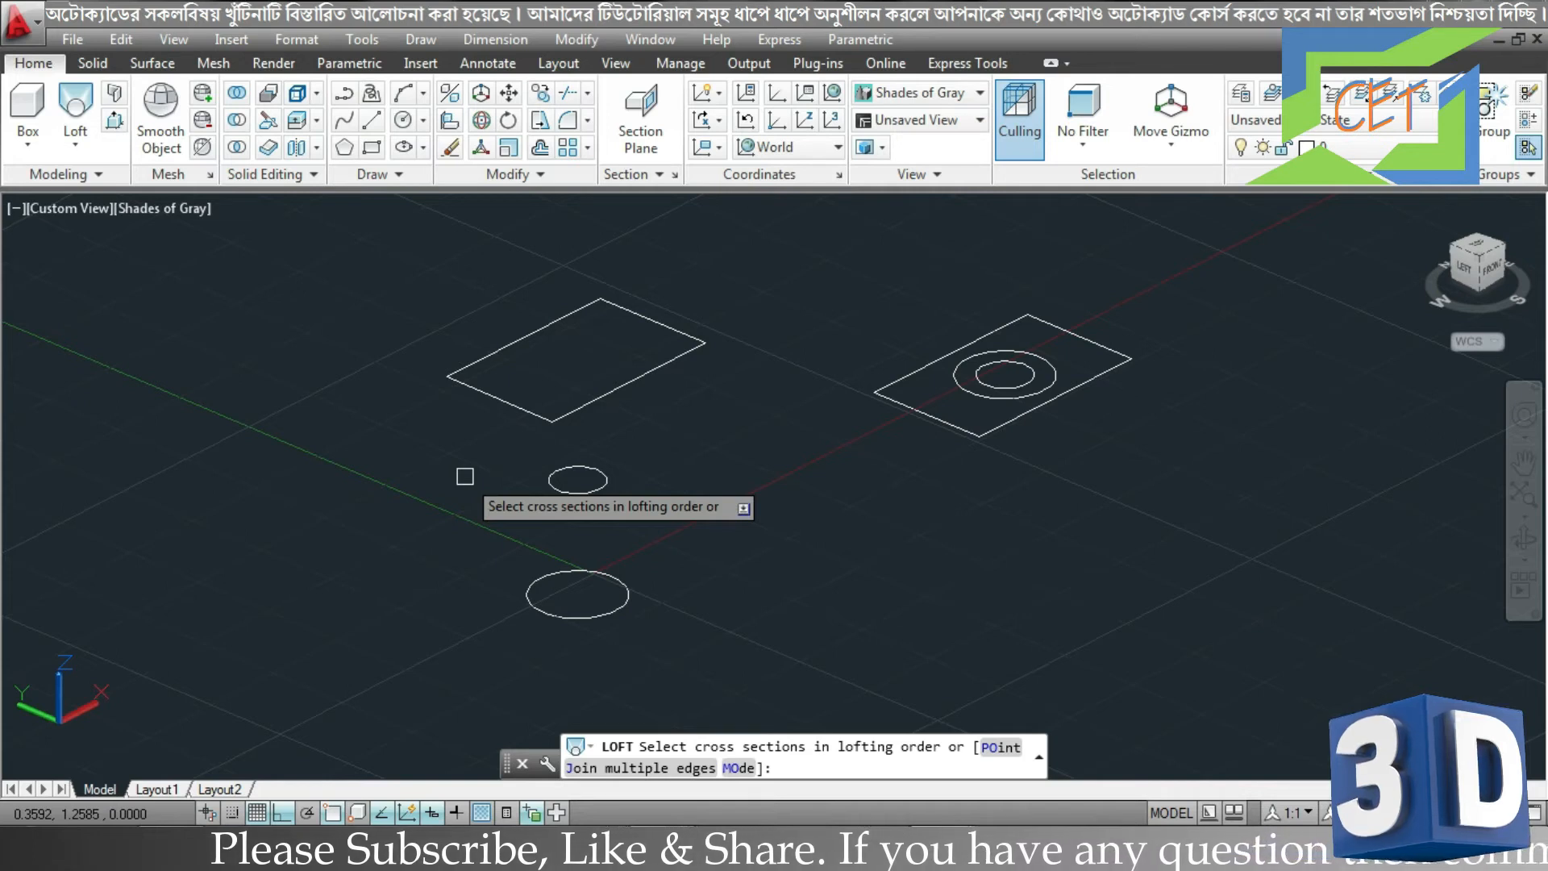
pyautogui.click(569, 618)
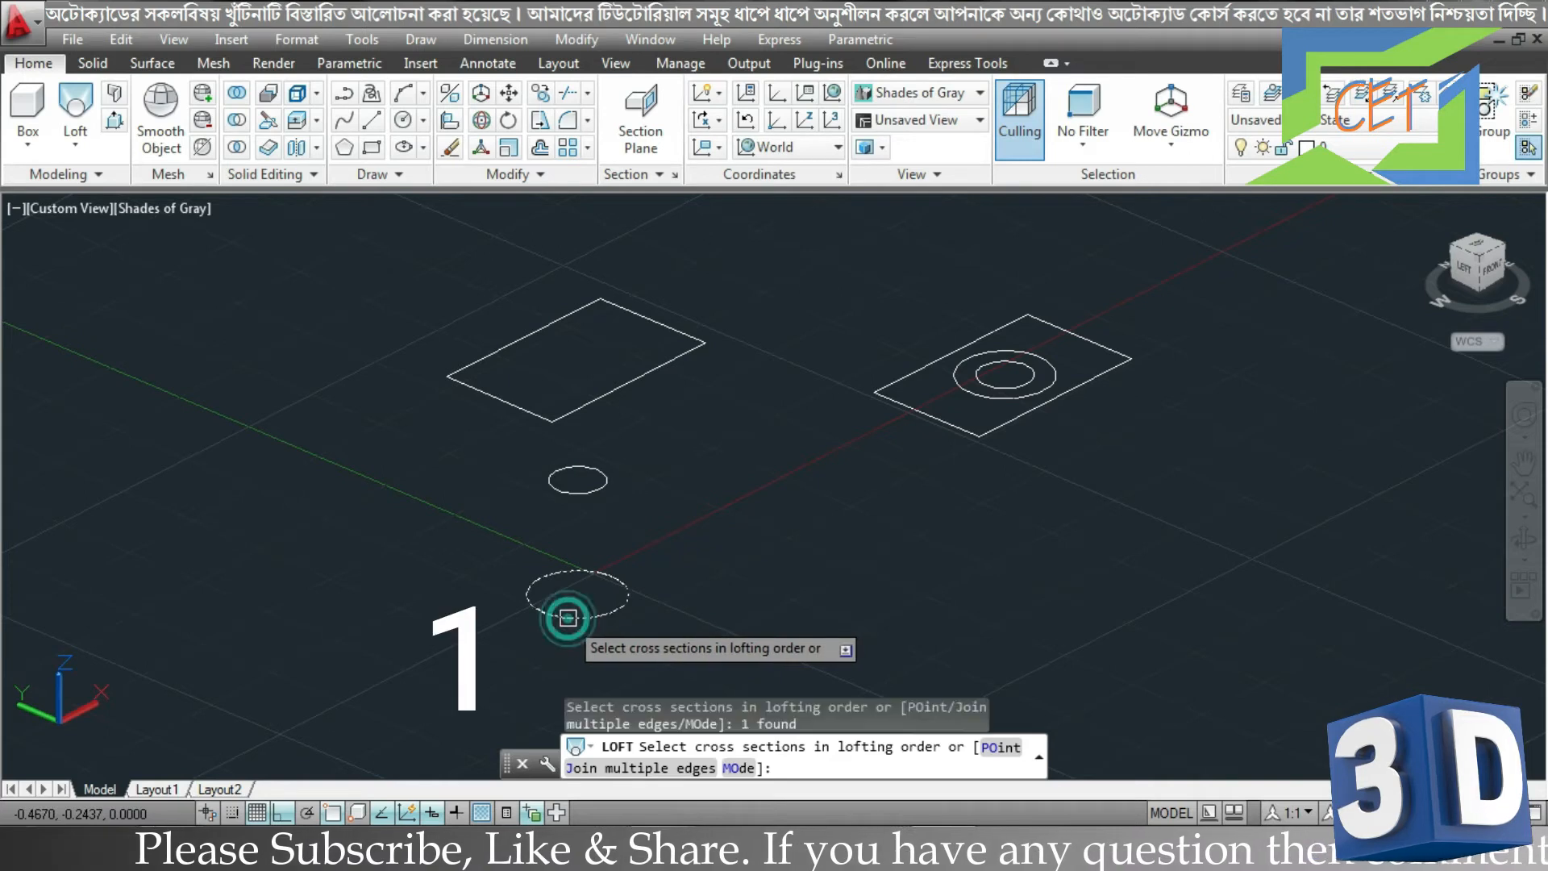
pyautogui.click(579, 491)
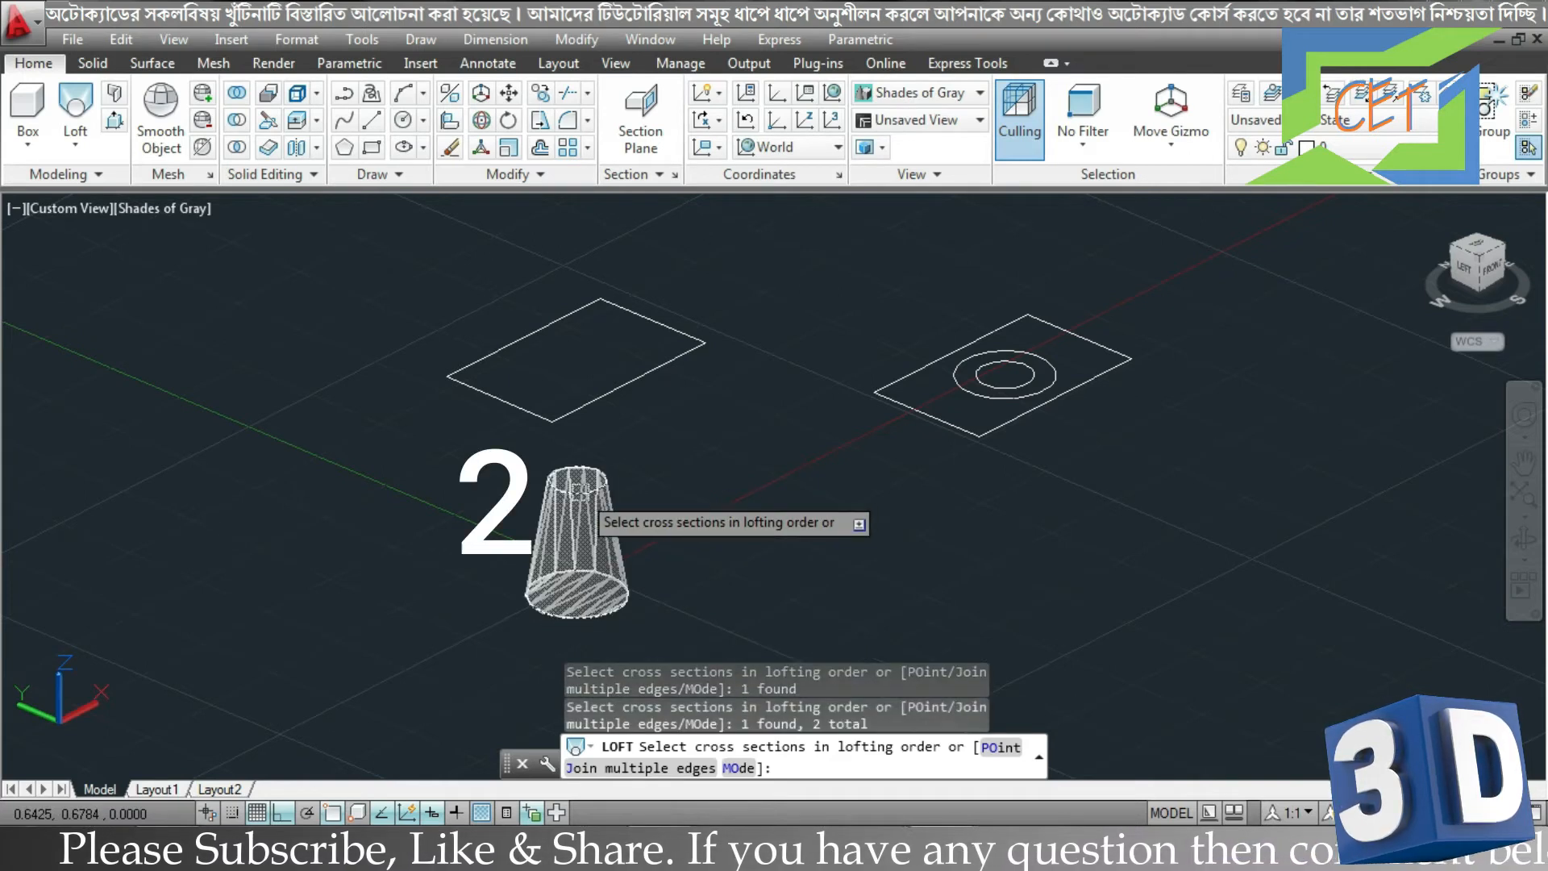
pyautogui.click(575, 406)
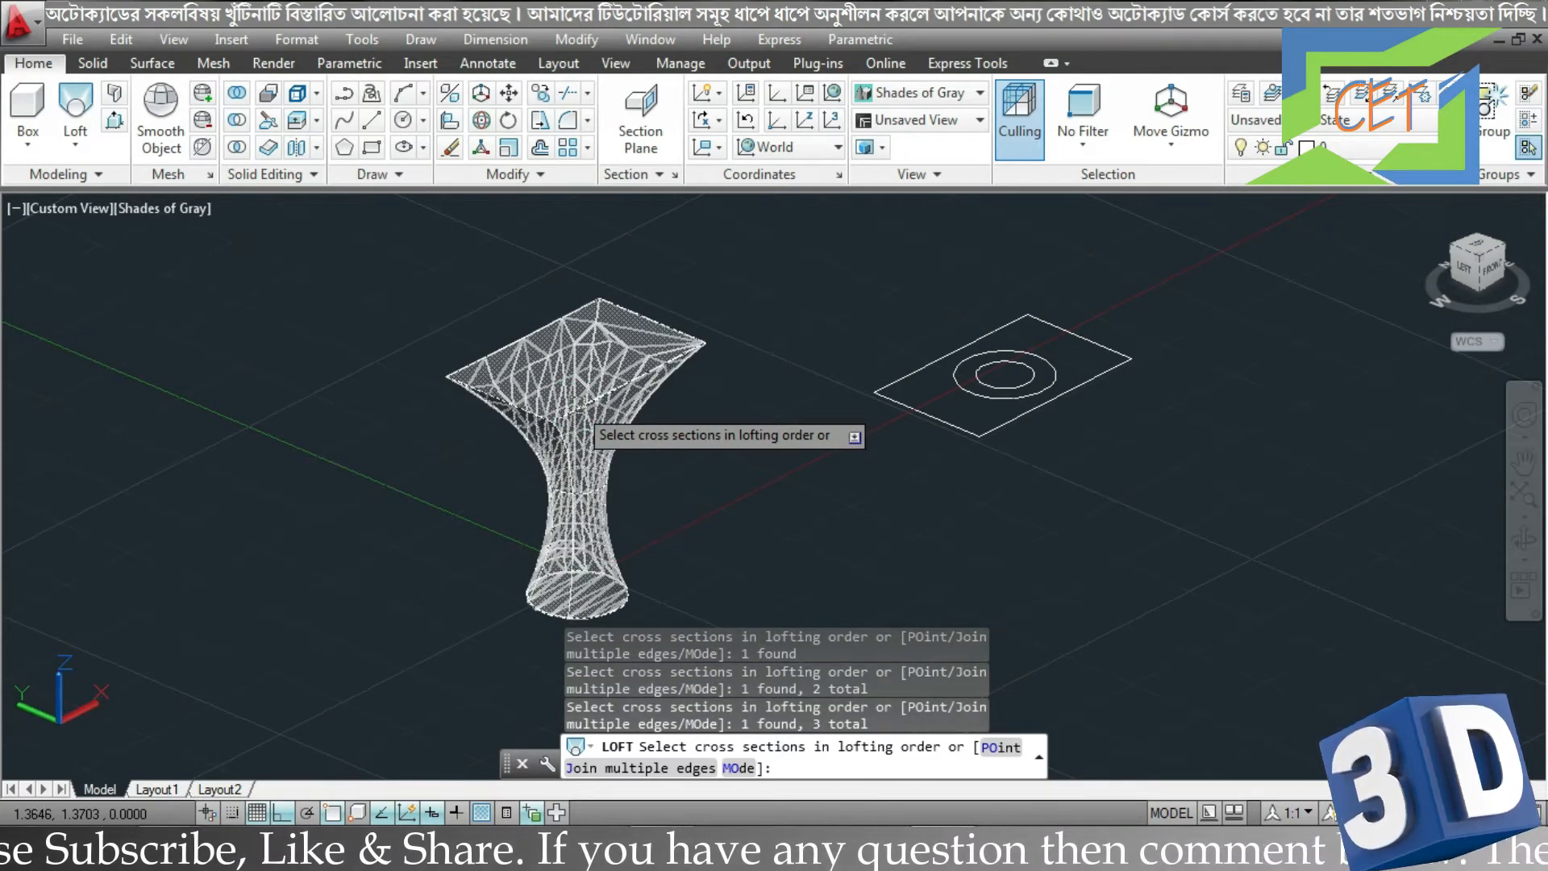
pyautogui.press('Return')
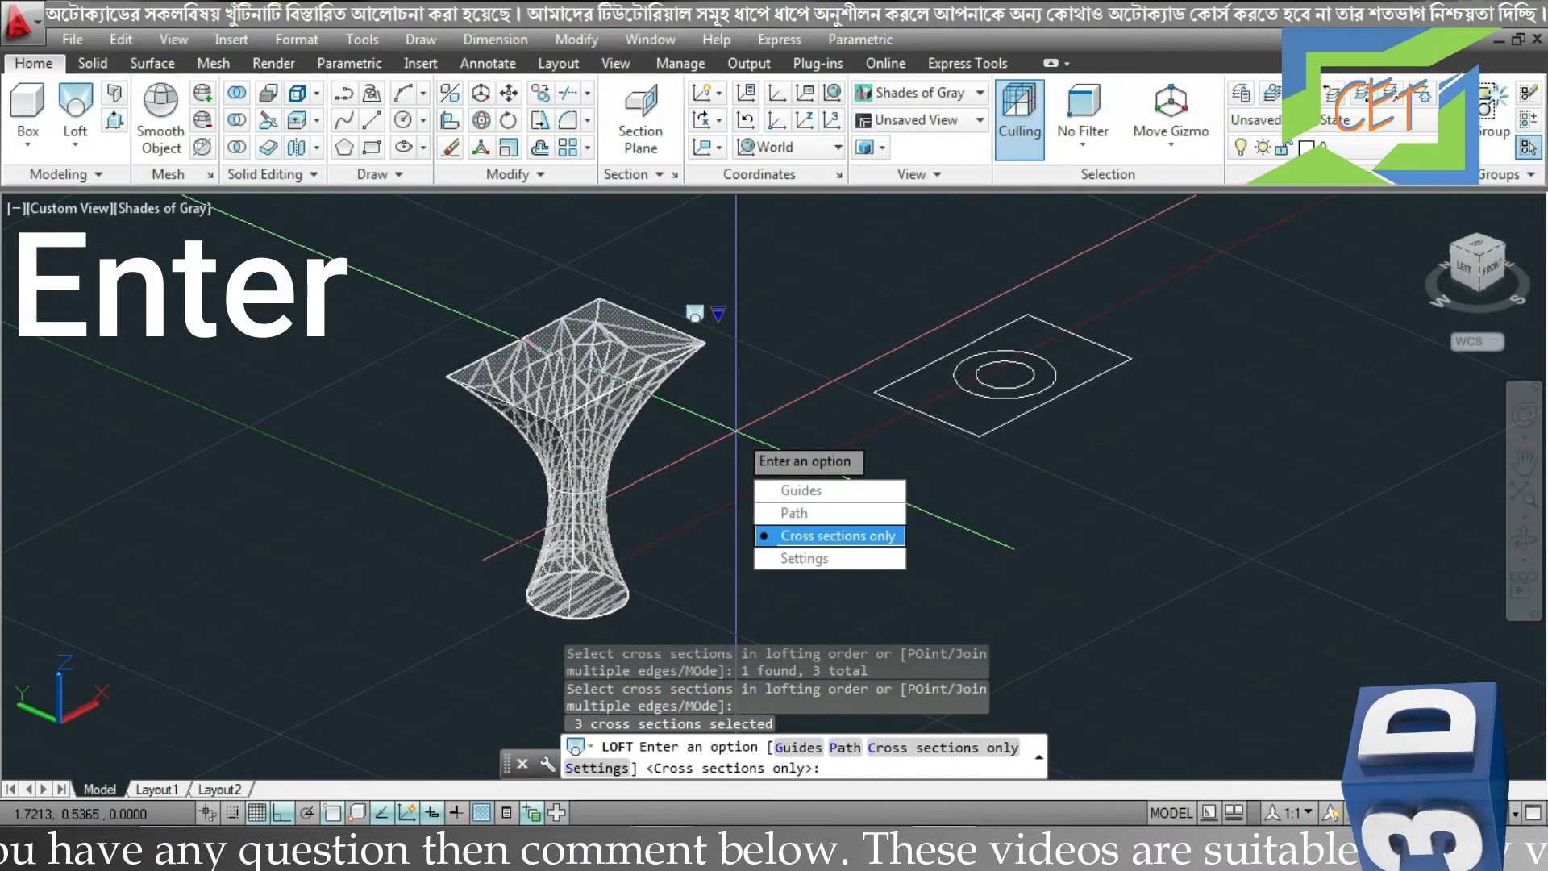
pyautogui.press('Return')
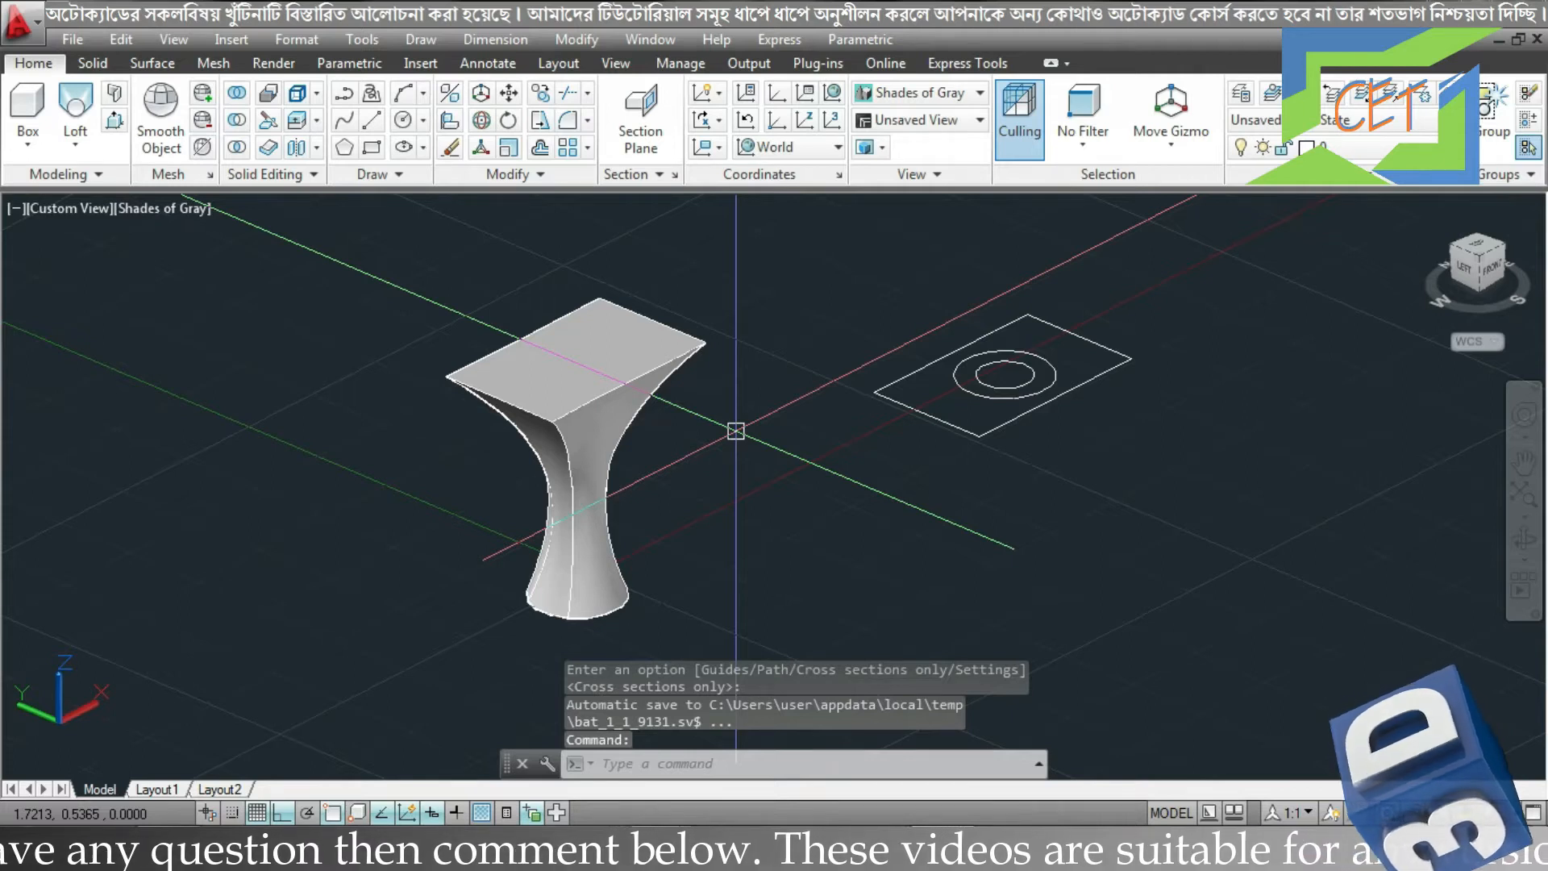
# Move the copied set's rectangle straight up along Z, well above its two circles
pyautogui.moveTo(741, 409); pyautogui.dragTo(515, 525, button='middle')
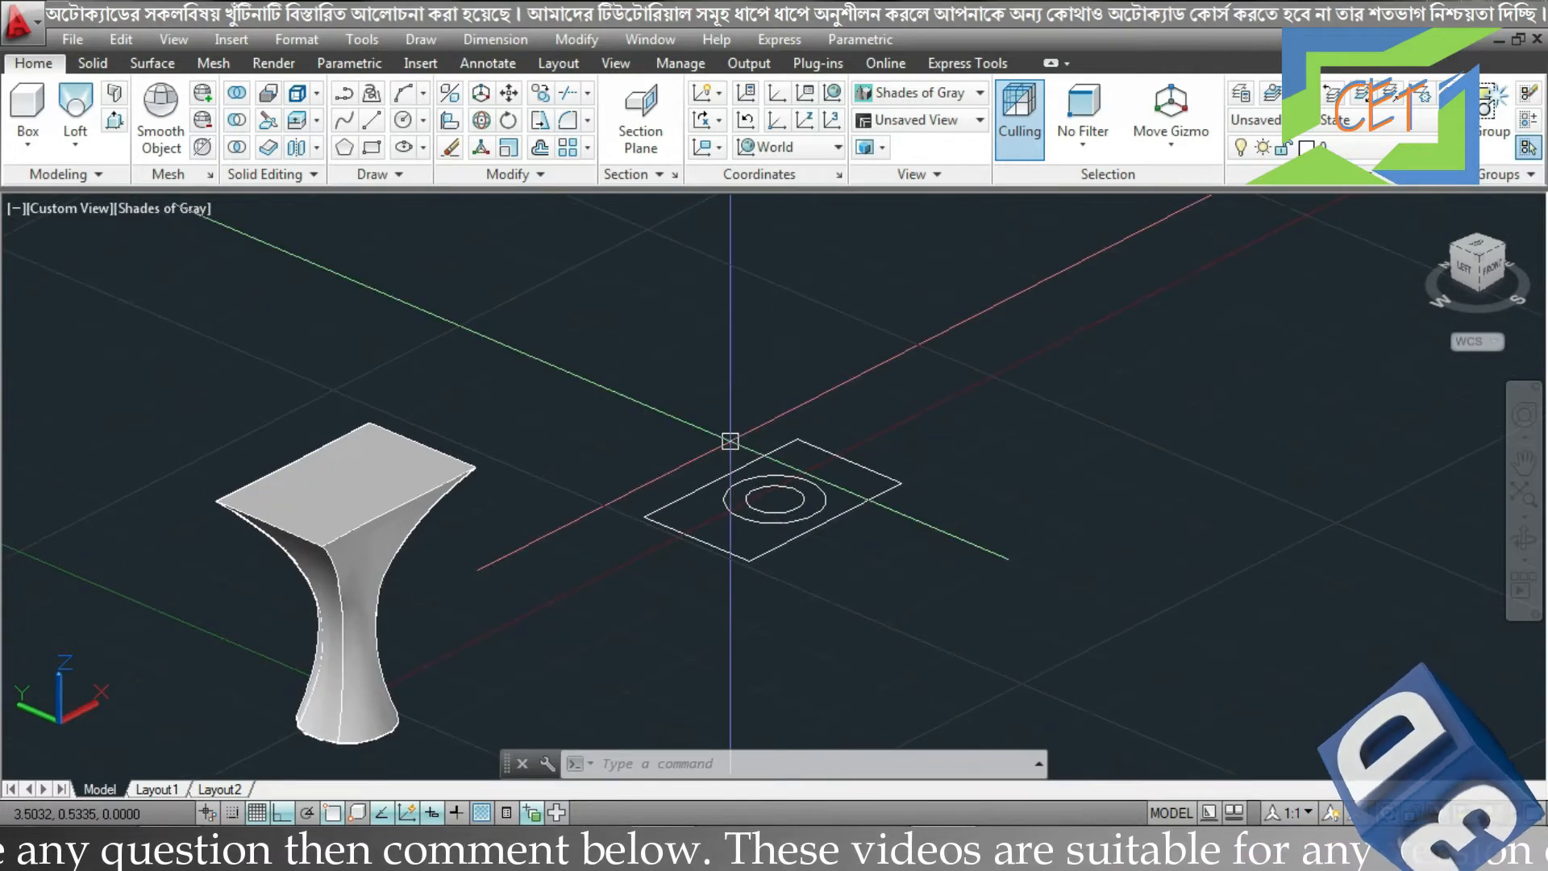
pyautogui.scroll(2, 730, 441)
pyautogui.moveTo(695, 394); pyautogui.dragTo(686, 475, button='middle')
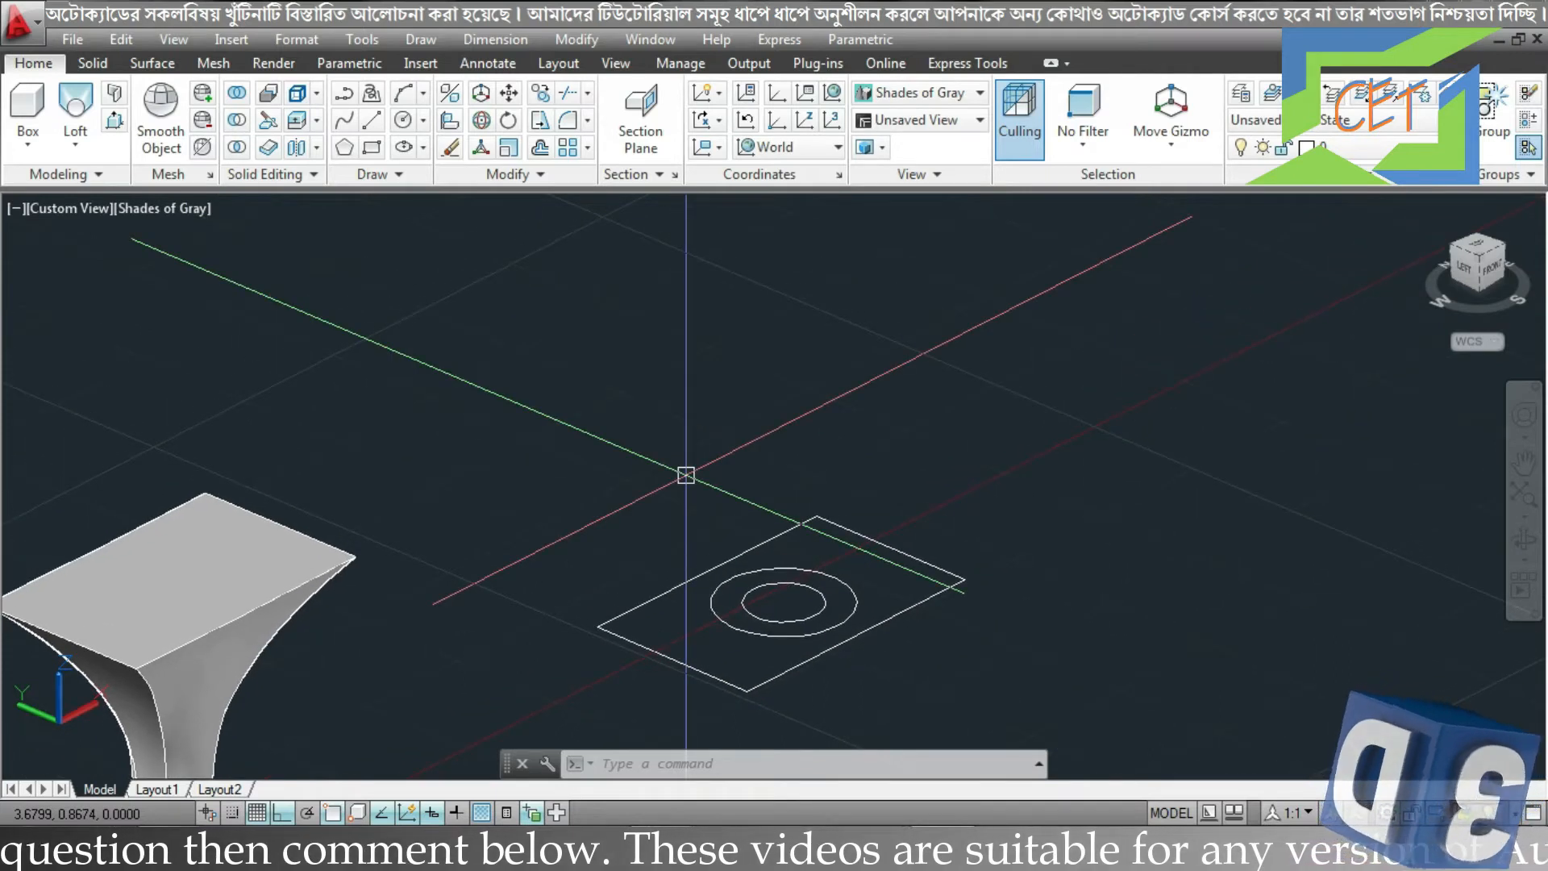
pyautogui.click(646, 646)
pyautogui.rightClick(650, 647)
pyautogui.click(741, 260)
pyautogui.click(1133, 650)
pyautogui.click(1133, 351)
# Move the copied set's smaller circle straight up along Z to a height between the larger circle and the rectangle
pyautogui.click(802, 615)
pyautogui.rightClick(802, 615)
pyautogui.click(875, 259)
pyautogui.click(974, 574)
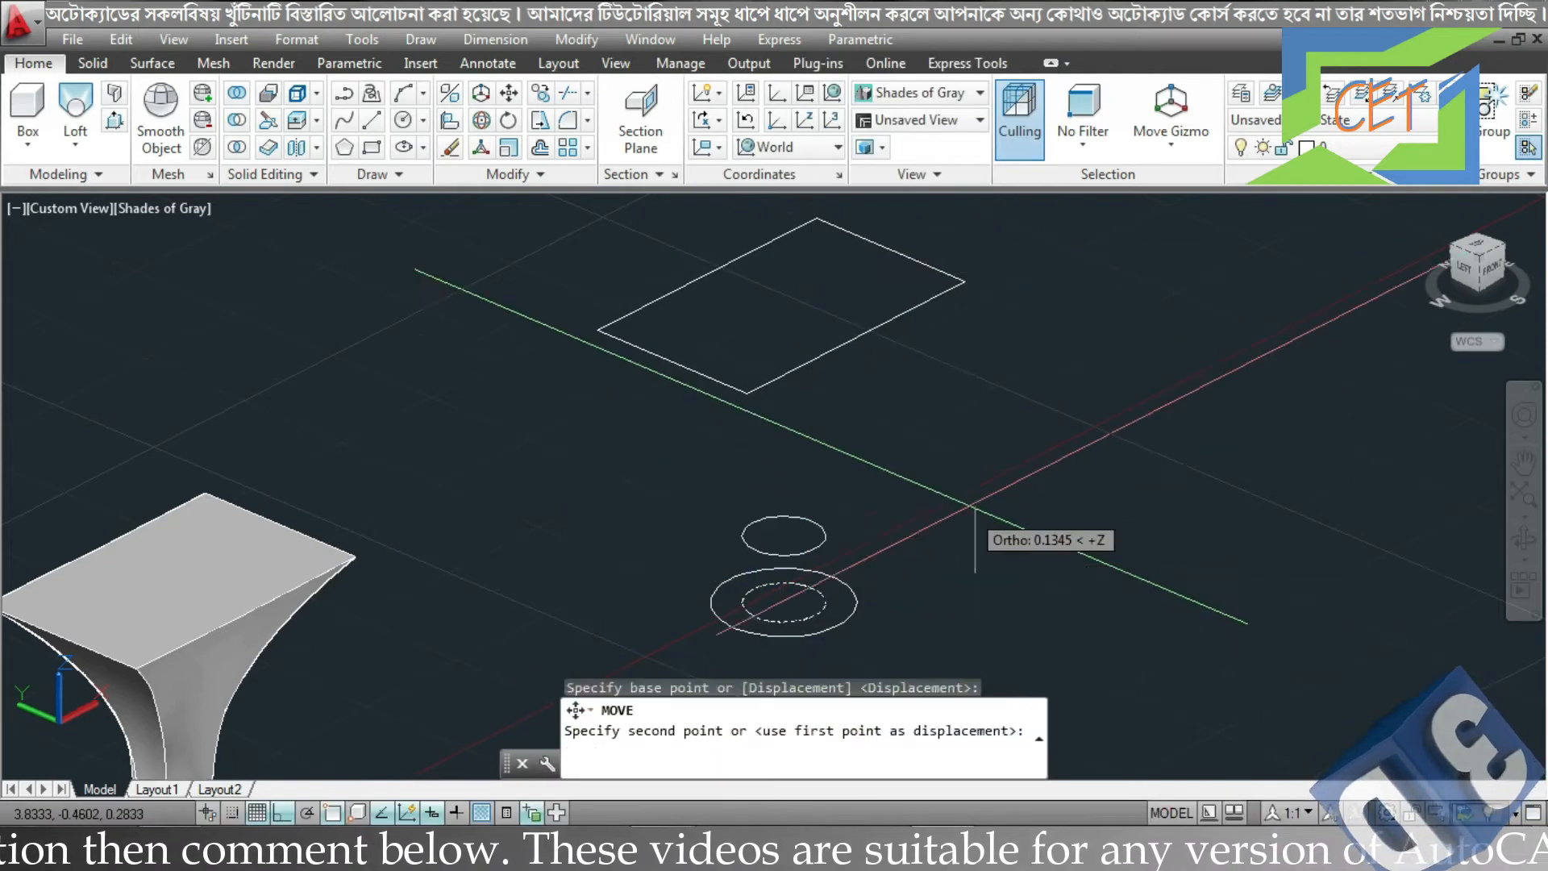
pyautogui.click(980, 430)
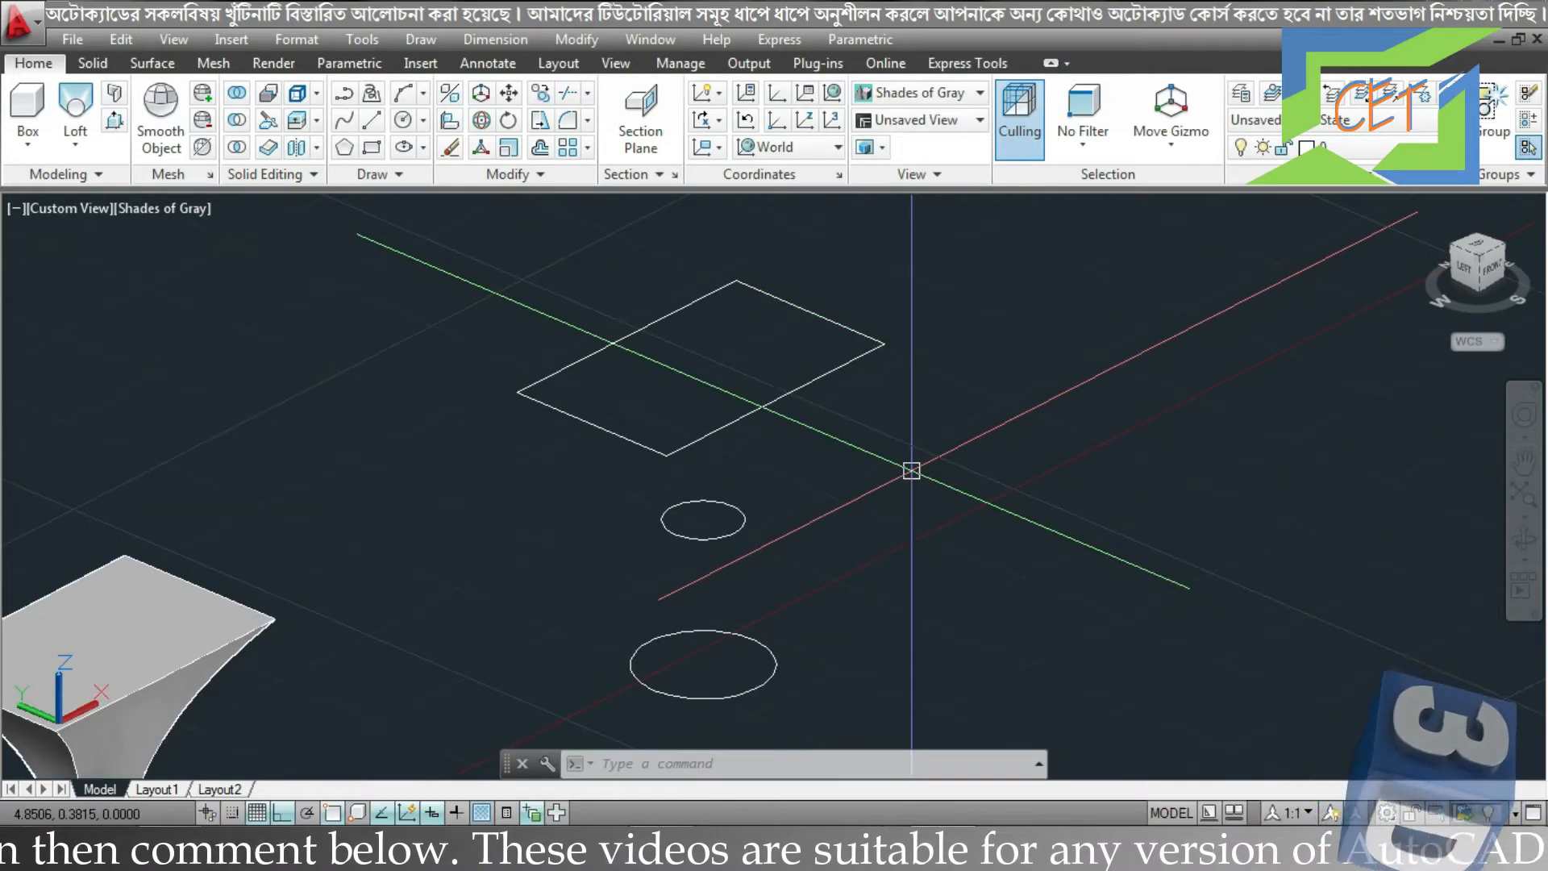
# Loft the copied set in the order larger circle, rectangle, smaller circle, using cross sections only
pyautogui.click(75, 115)
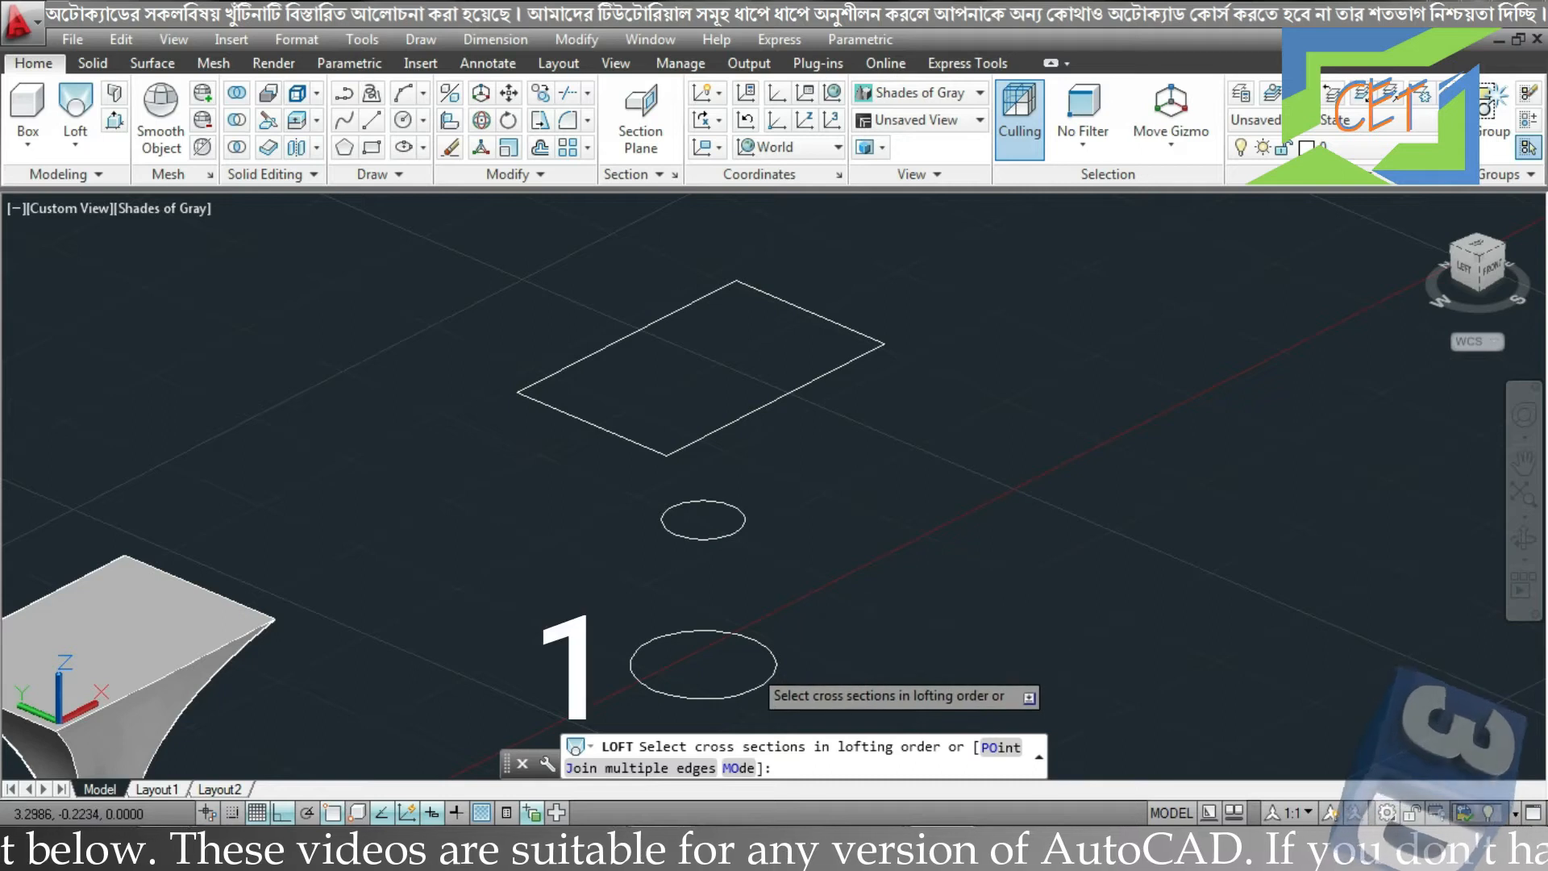
pyautogui.click(770, 656)
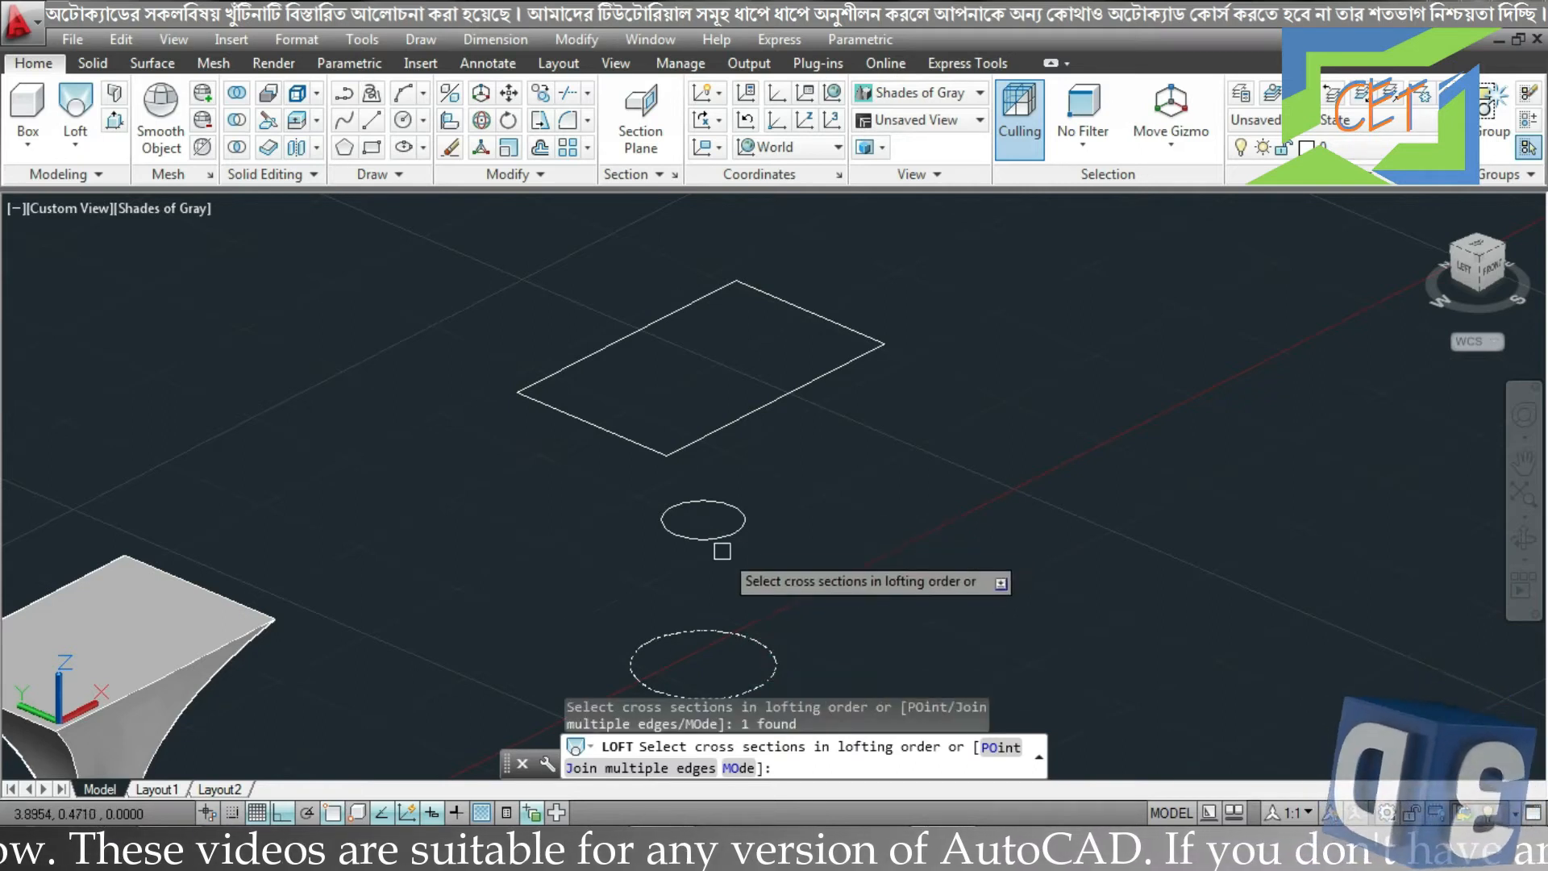
pyautogui.click(763, 401)
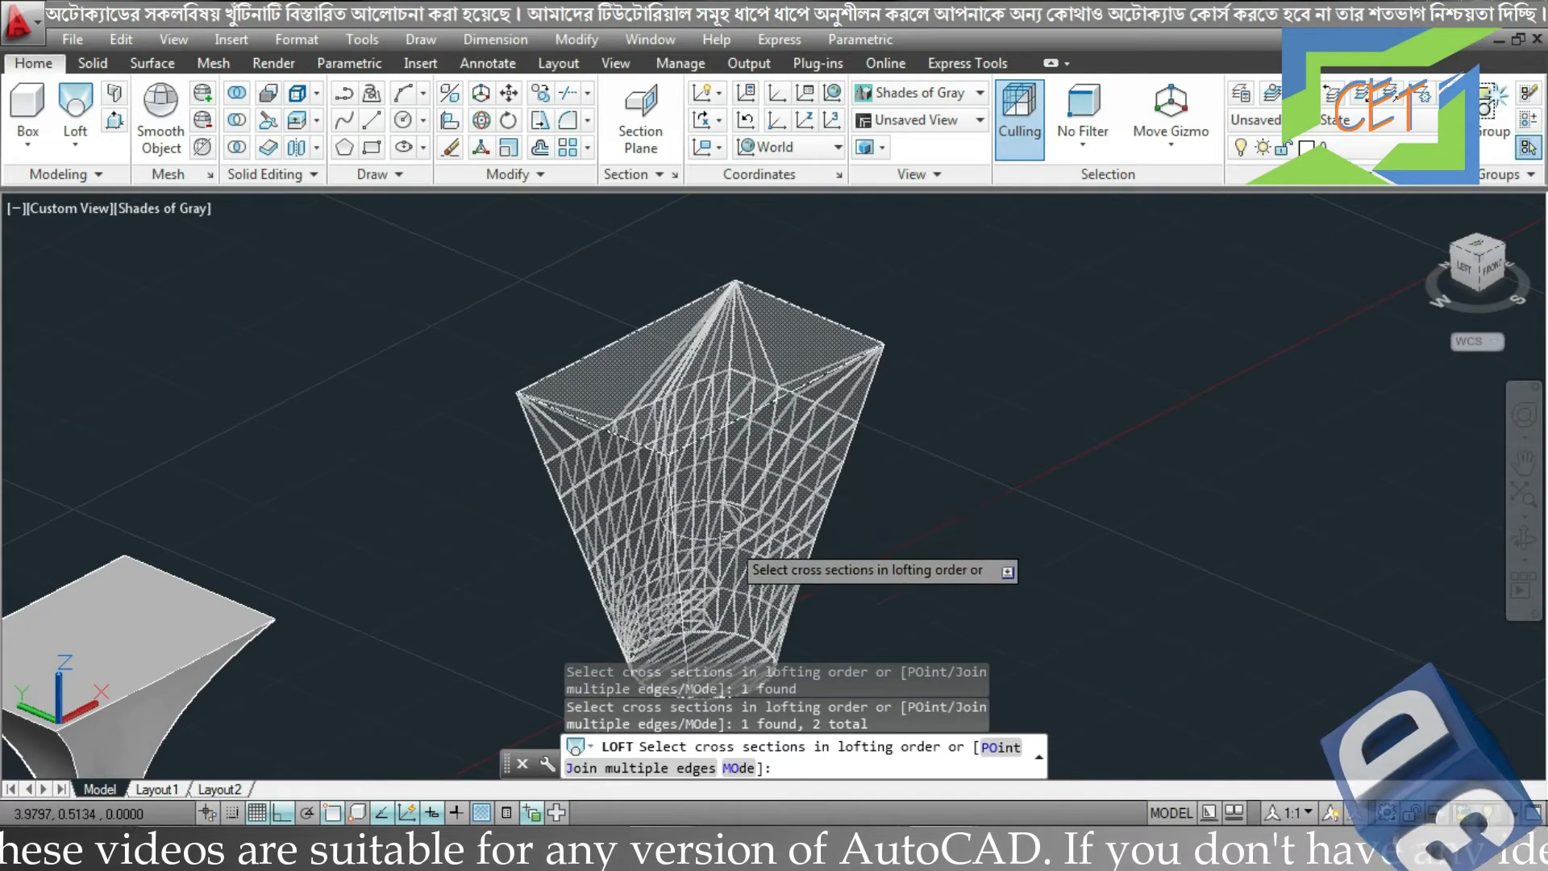
pyautogui.click(725, 532)
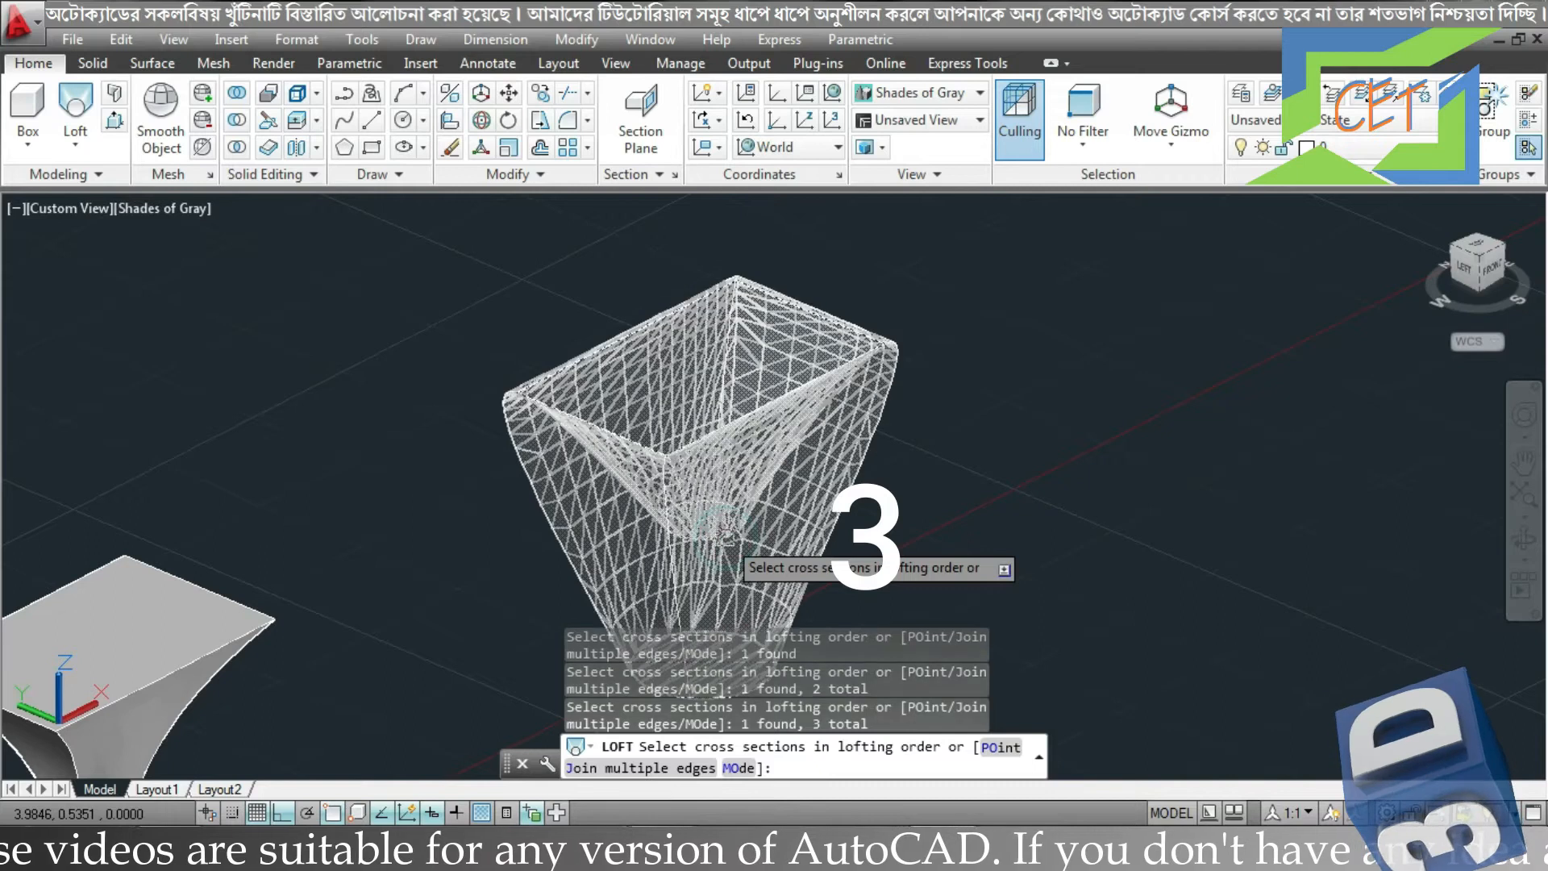
pyautogui.press('Return')
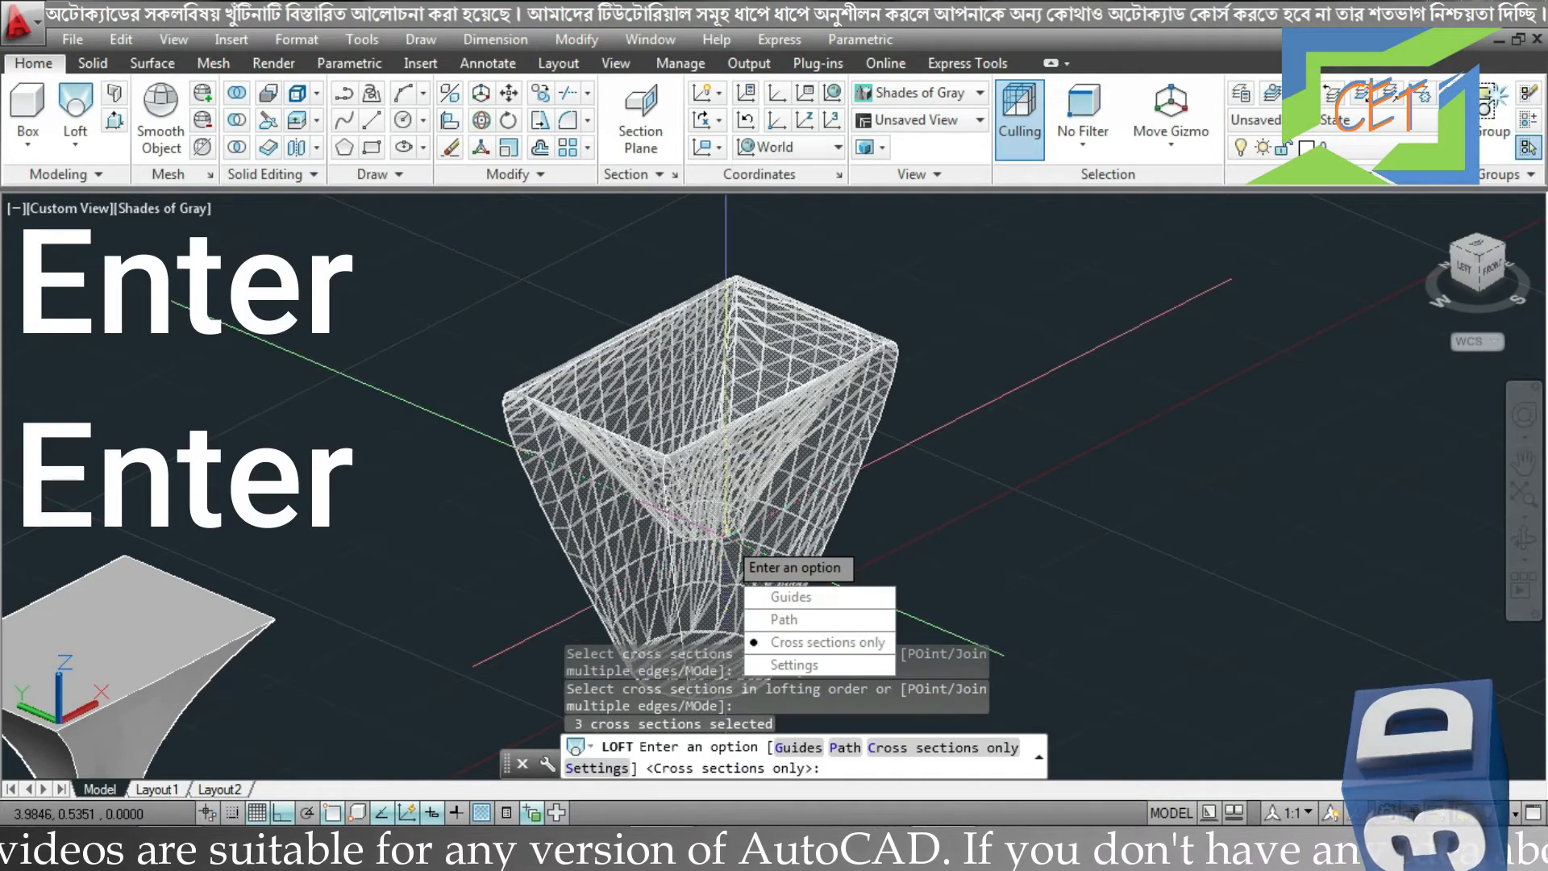
pyautogui.press('Return')
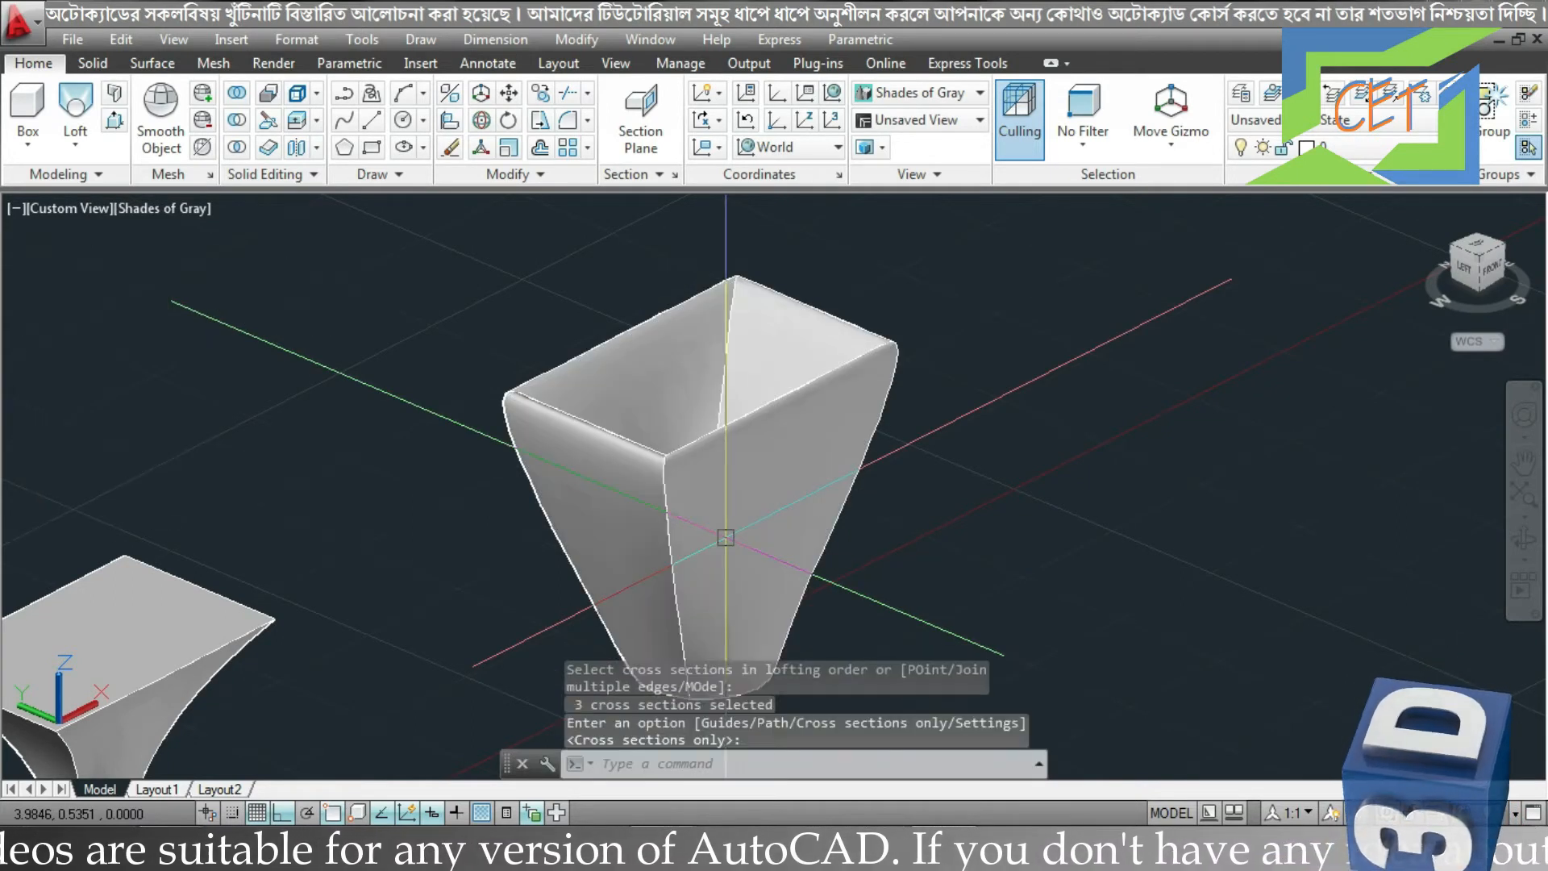
# Change the surface shape of the first lofted solid, the one with the closed rectangular top, to Ruled
pyautogui.moveTo(1032, 451)
pyautogui.keyDown('shift'); pyautogui.mouseDown(button='middle')
pyautogui.moveTo(1064, 438)
pyautogui.moveTo(1057, 535)
pyautogui.moveTo(1026, 437)
pyautogui.mouseUp(button='middle'); pyautogui.keyUp('shift')
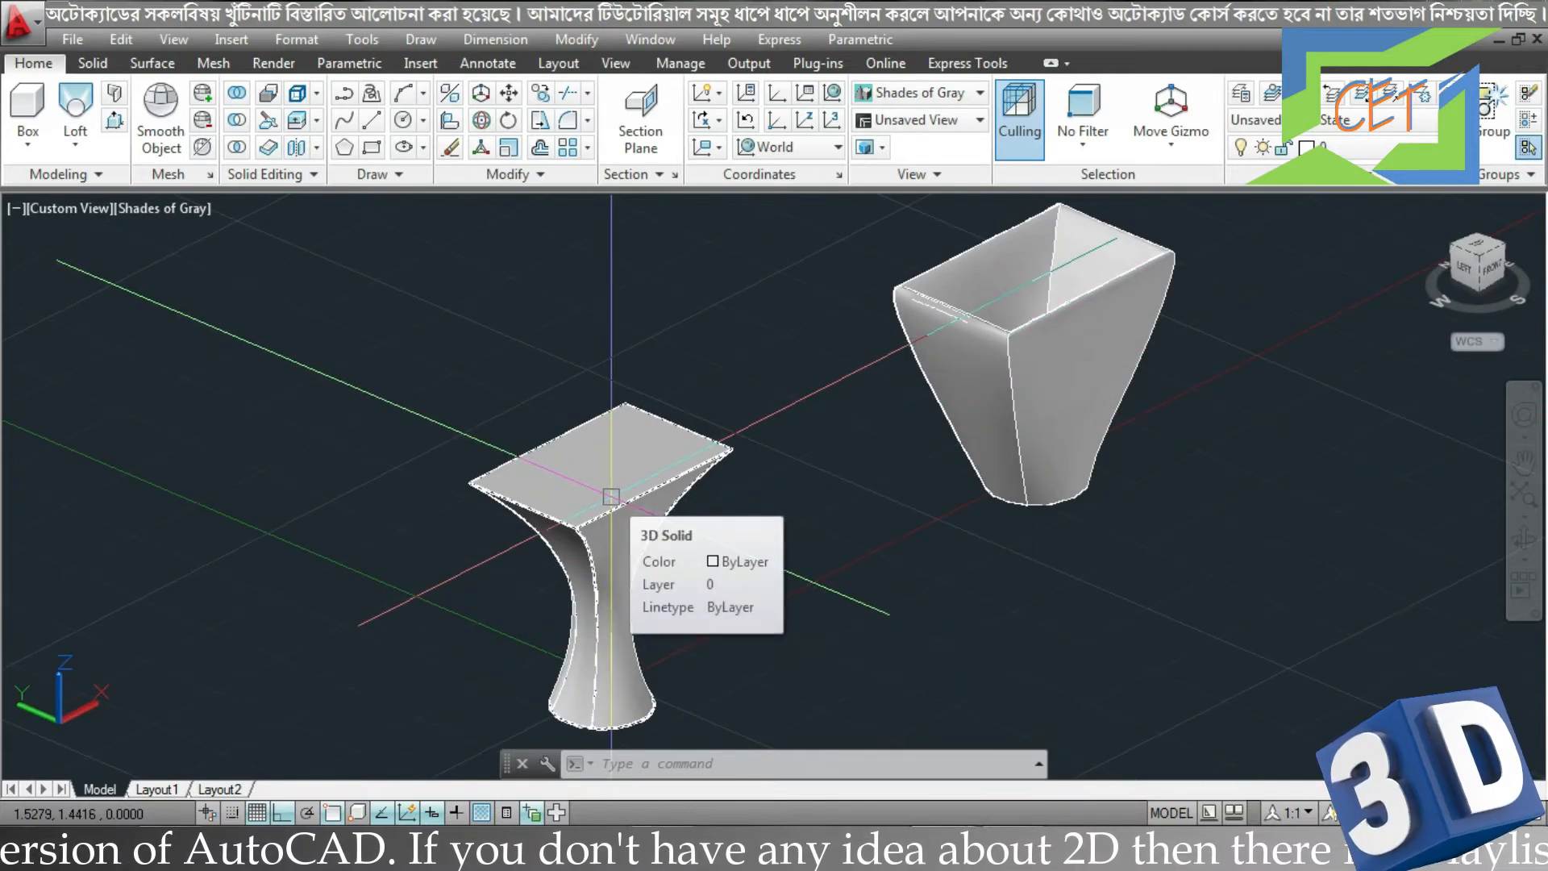
pyautogui.click(611, 496)
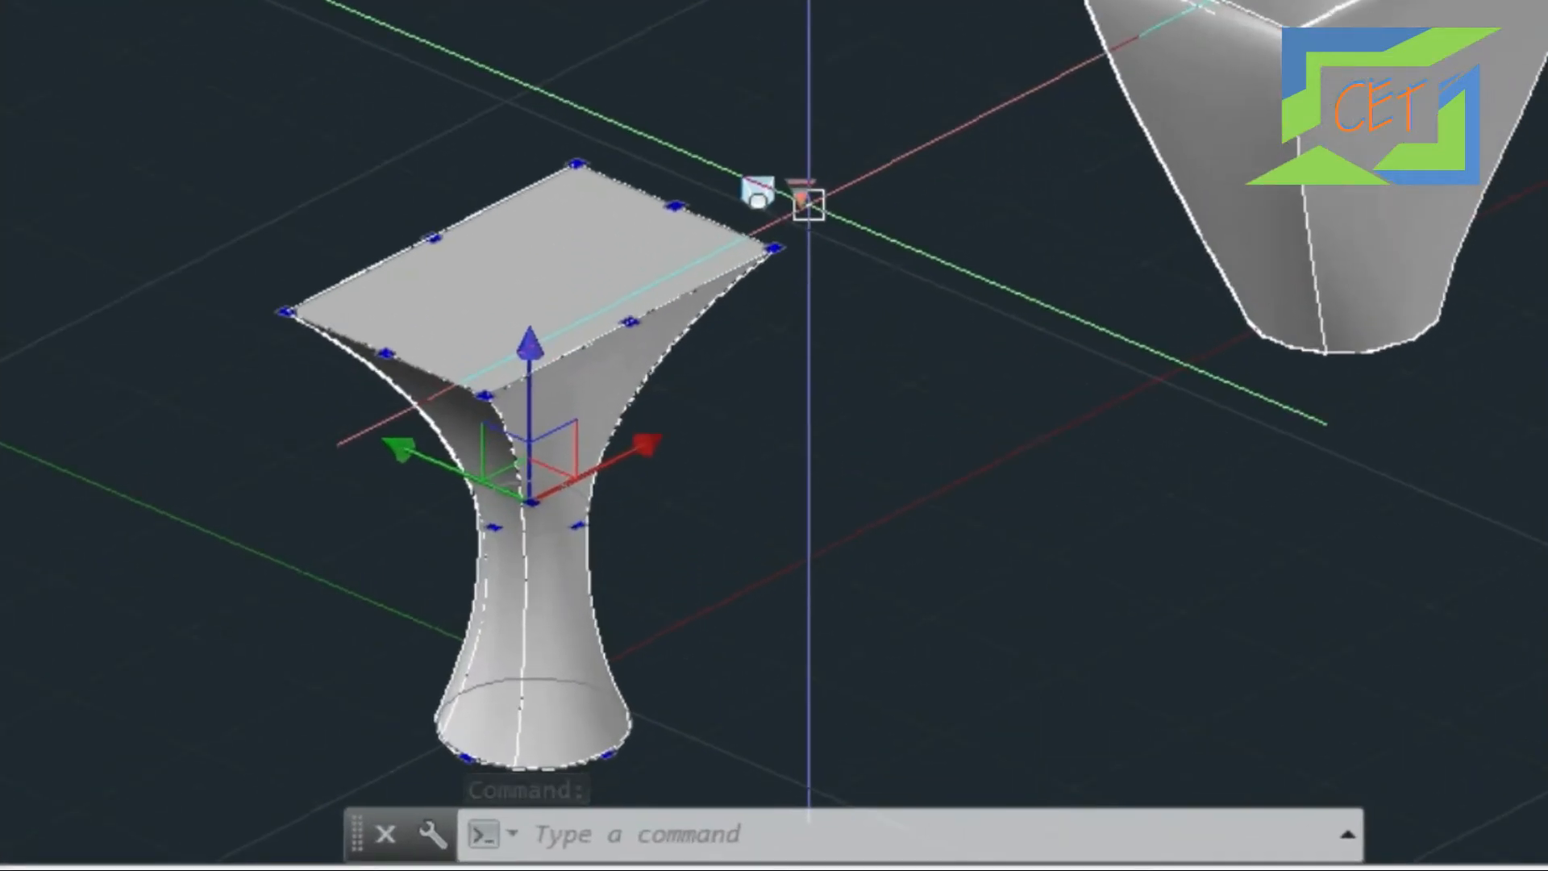
pyautogui.click(803, 196)
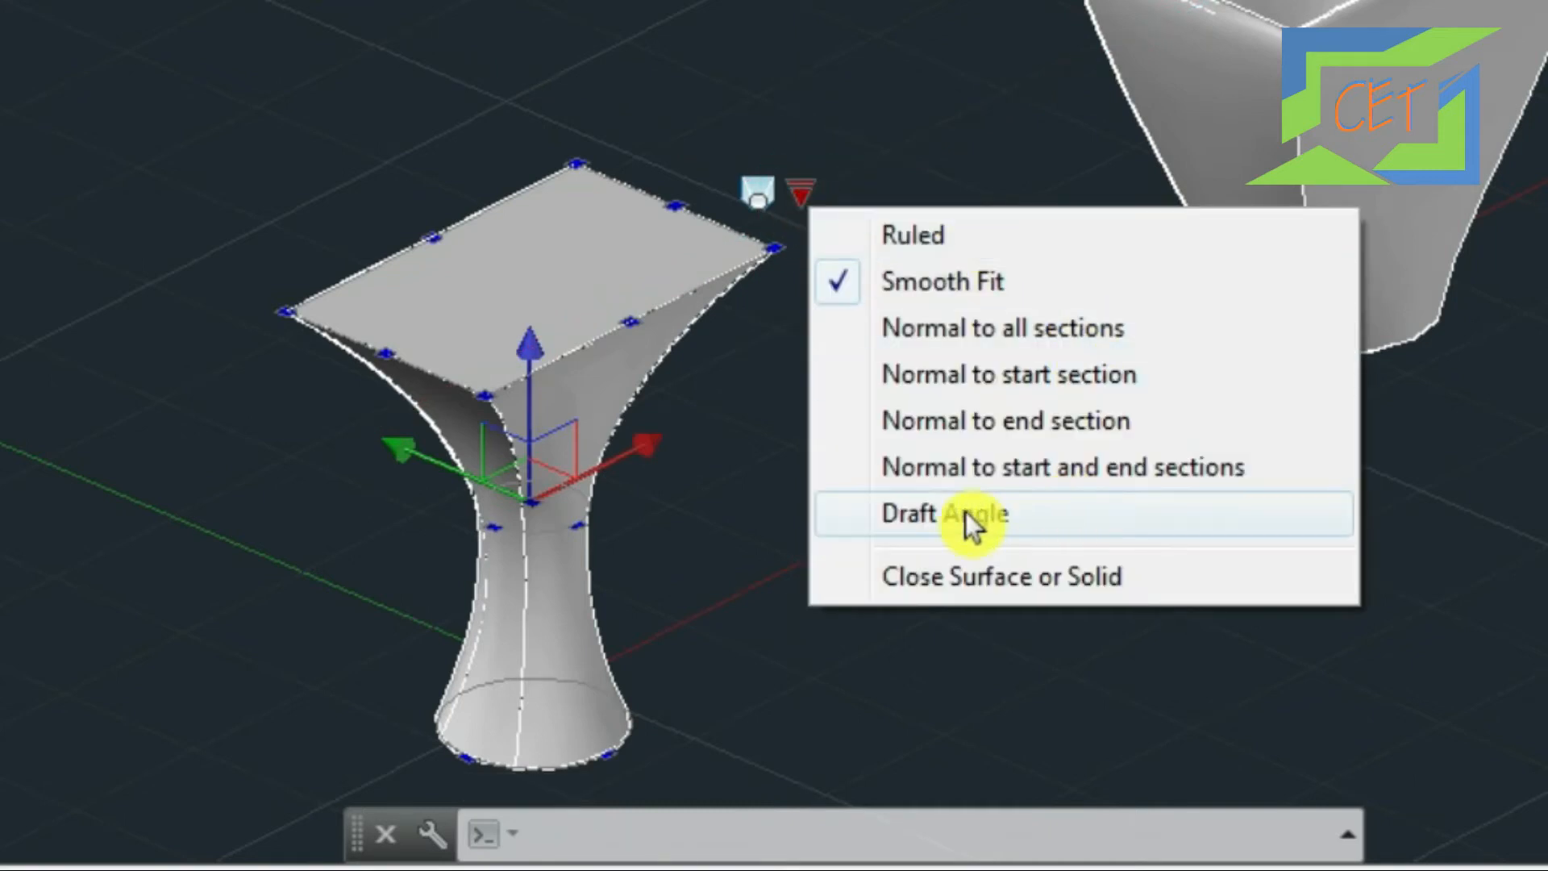
pyautogui.click(899, 242)
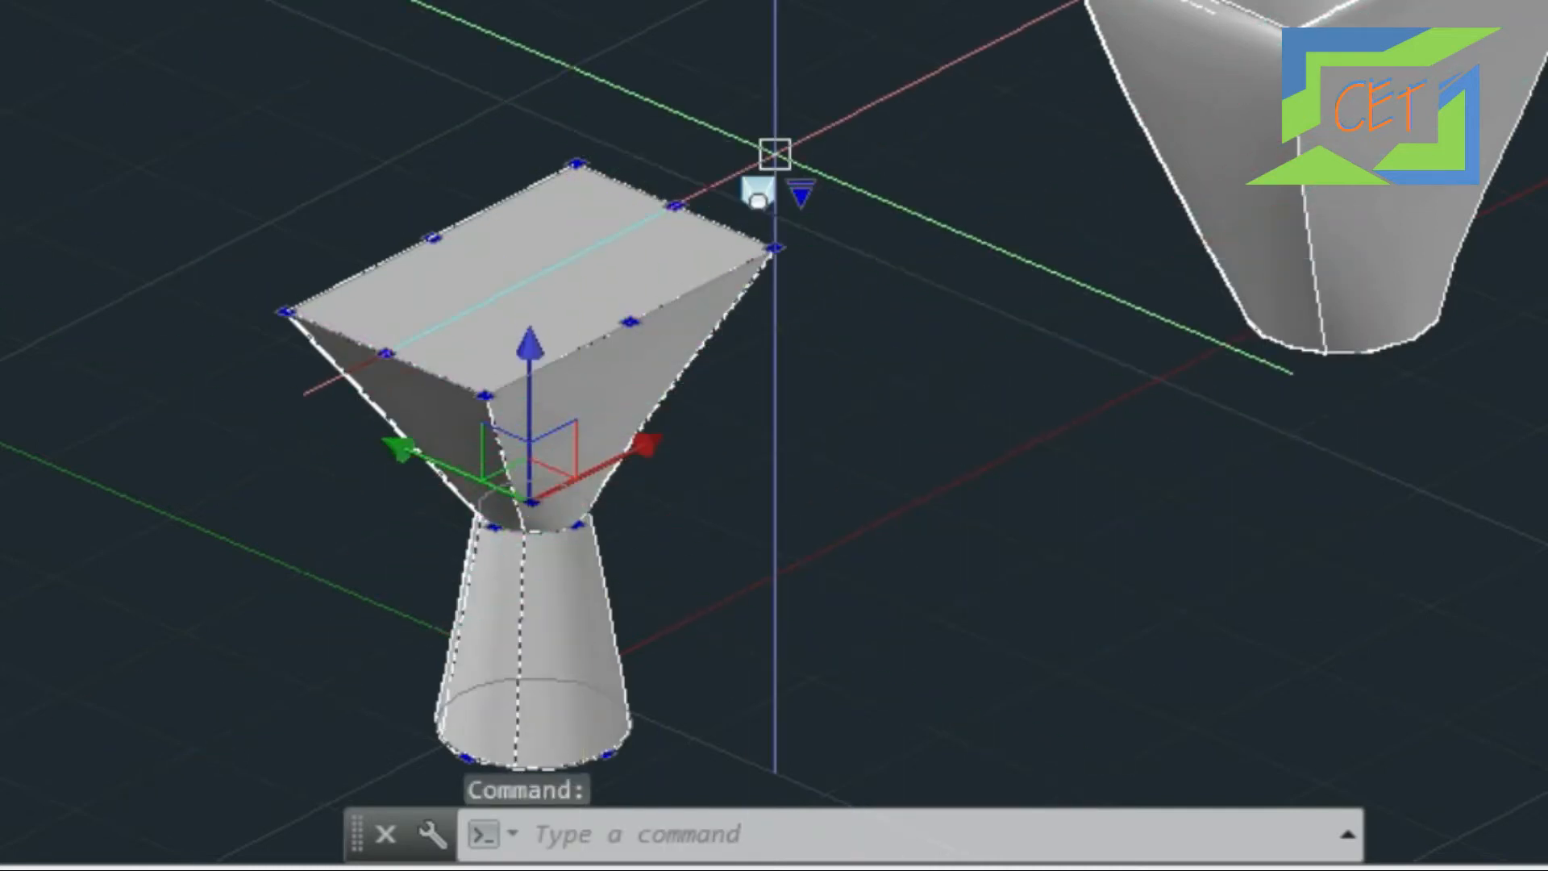
pyautogui.press('Escape')
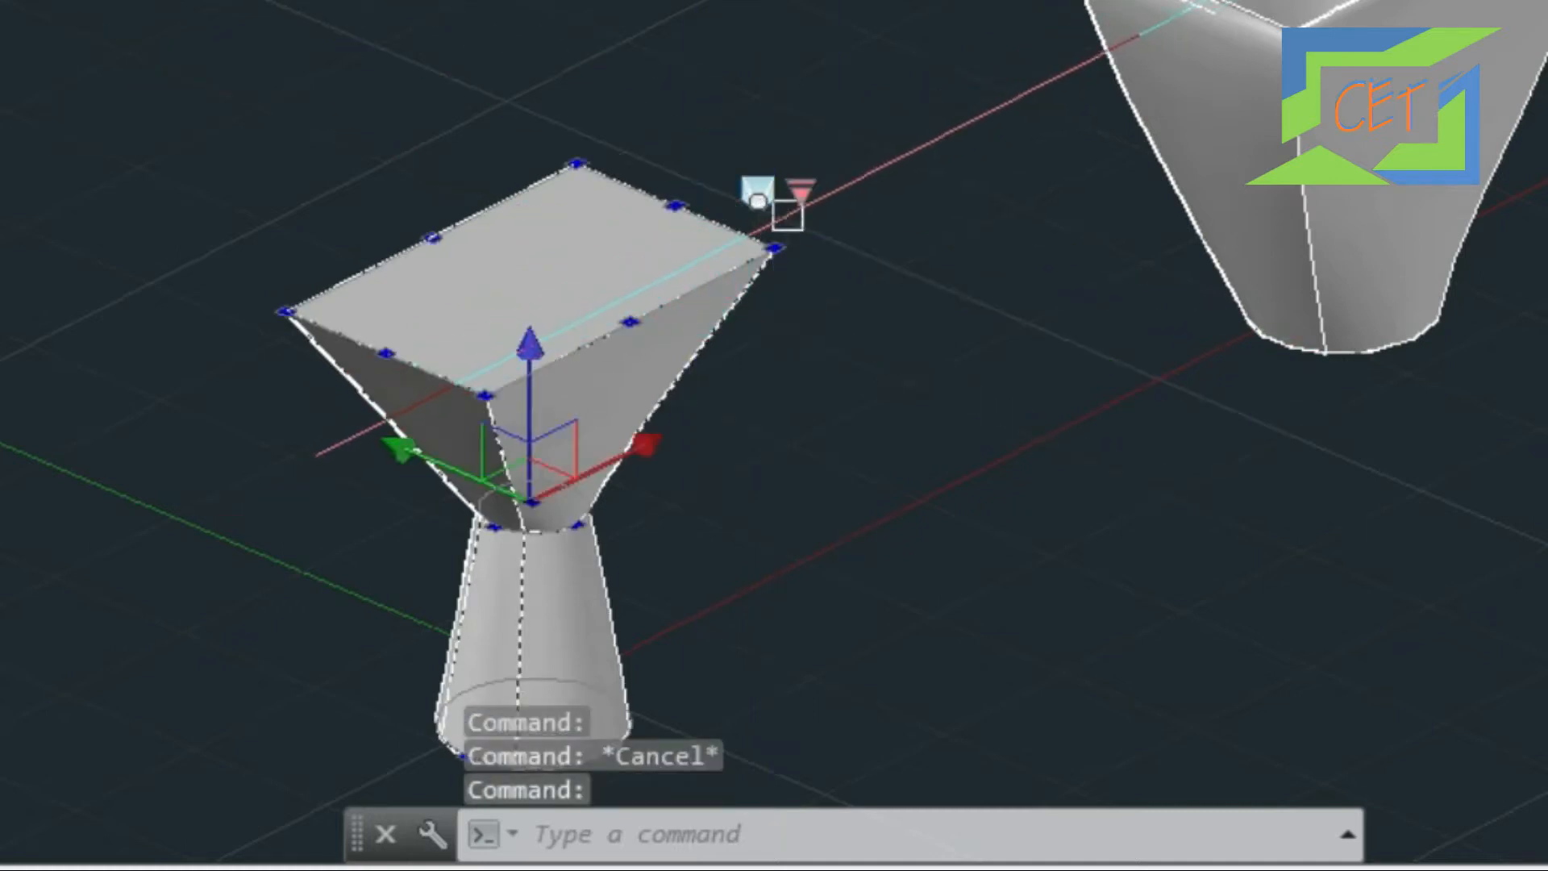
# Set the first lofted solid's surface to Normal to all sections
pyautogui.click(800, 194)
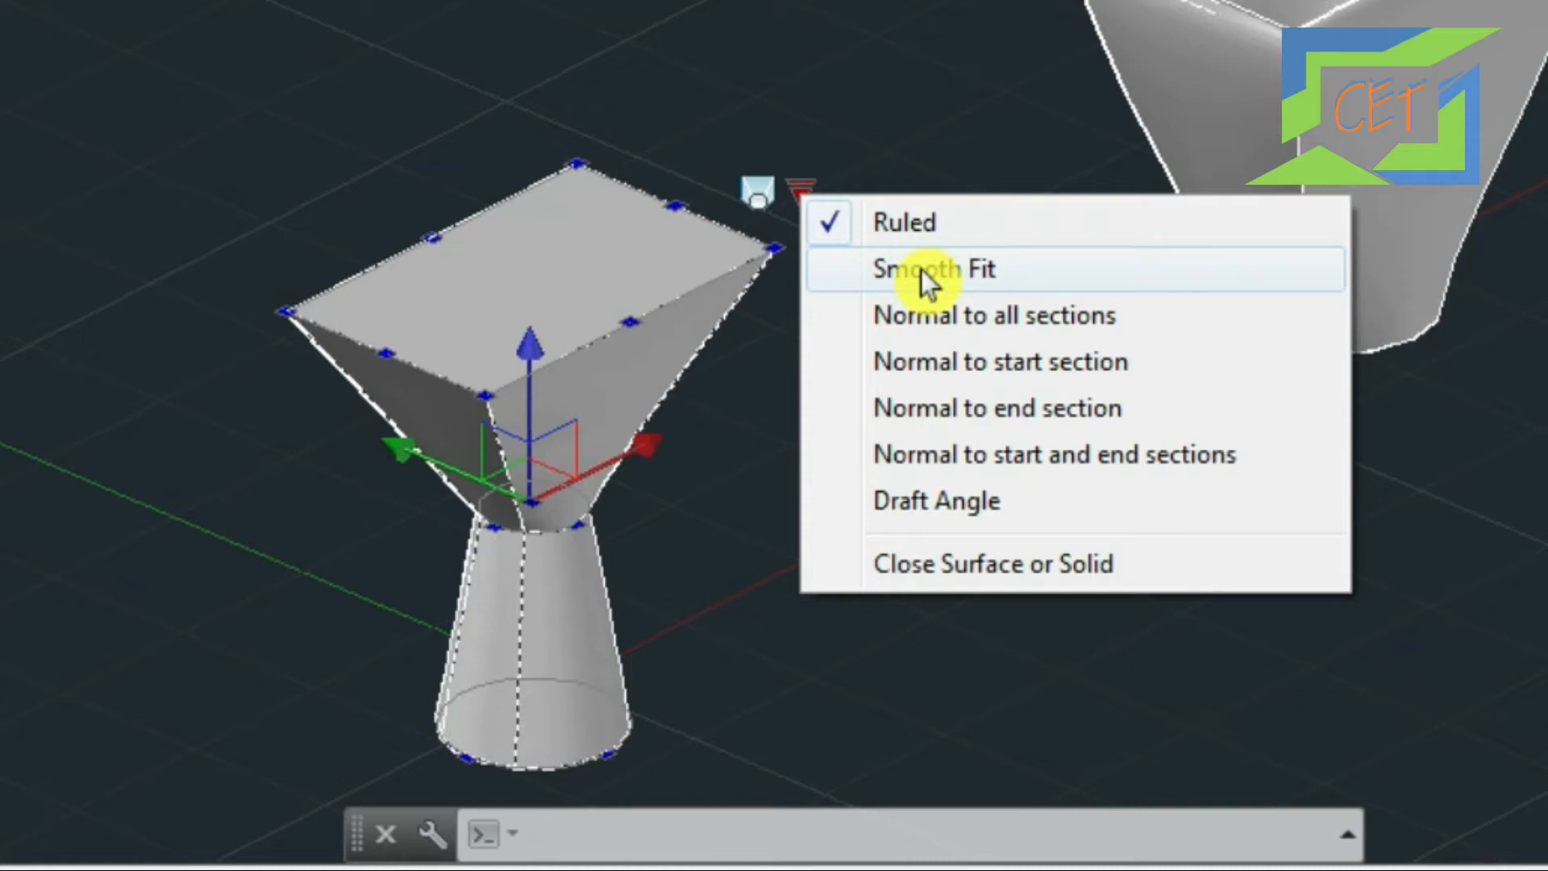
pyautogui.click(946, 312)
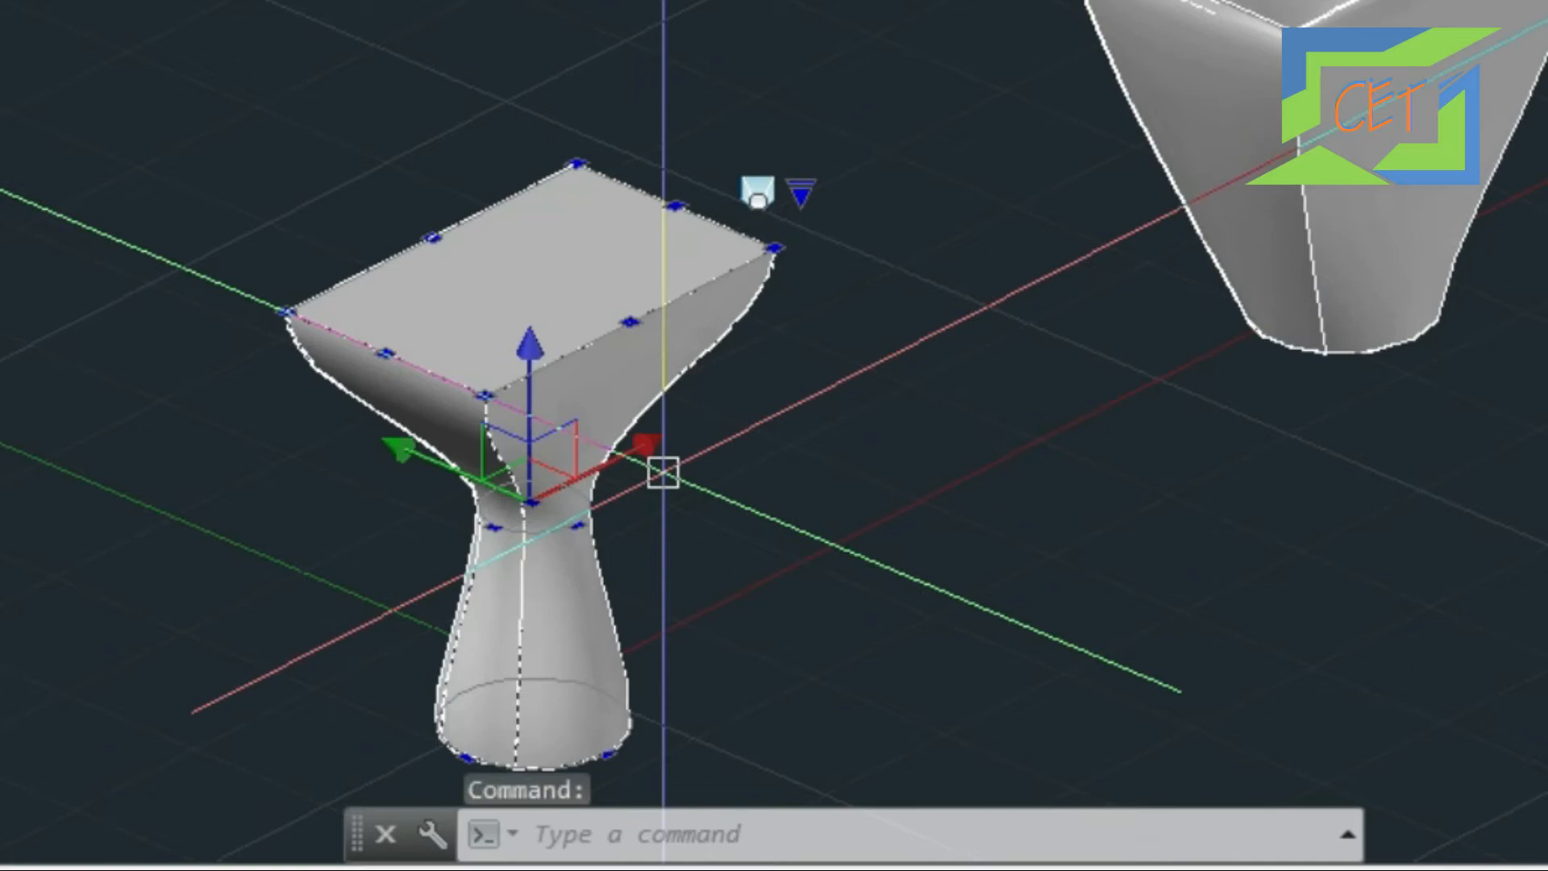
# Try Normal to start section, Normal to end section, and Normal to start and end sections as the first lofted solid's surface options
pyautogui.click(800, 193)
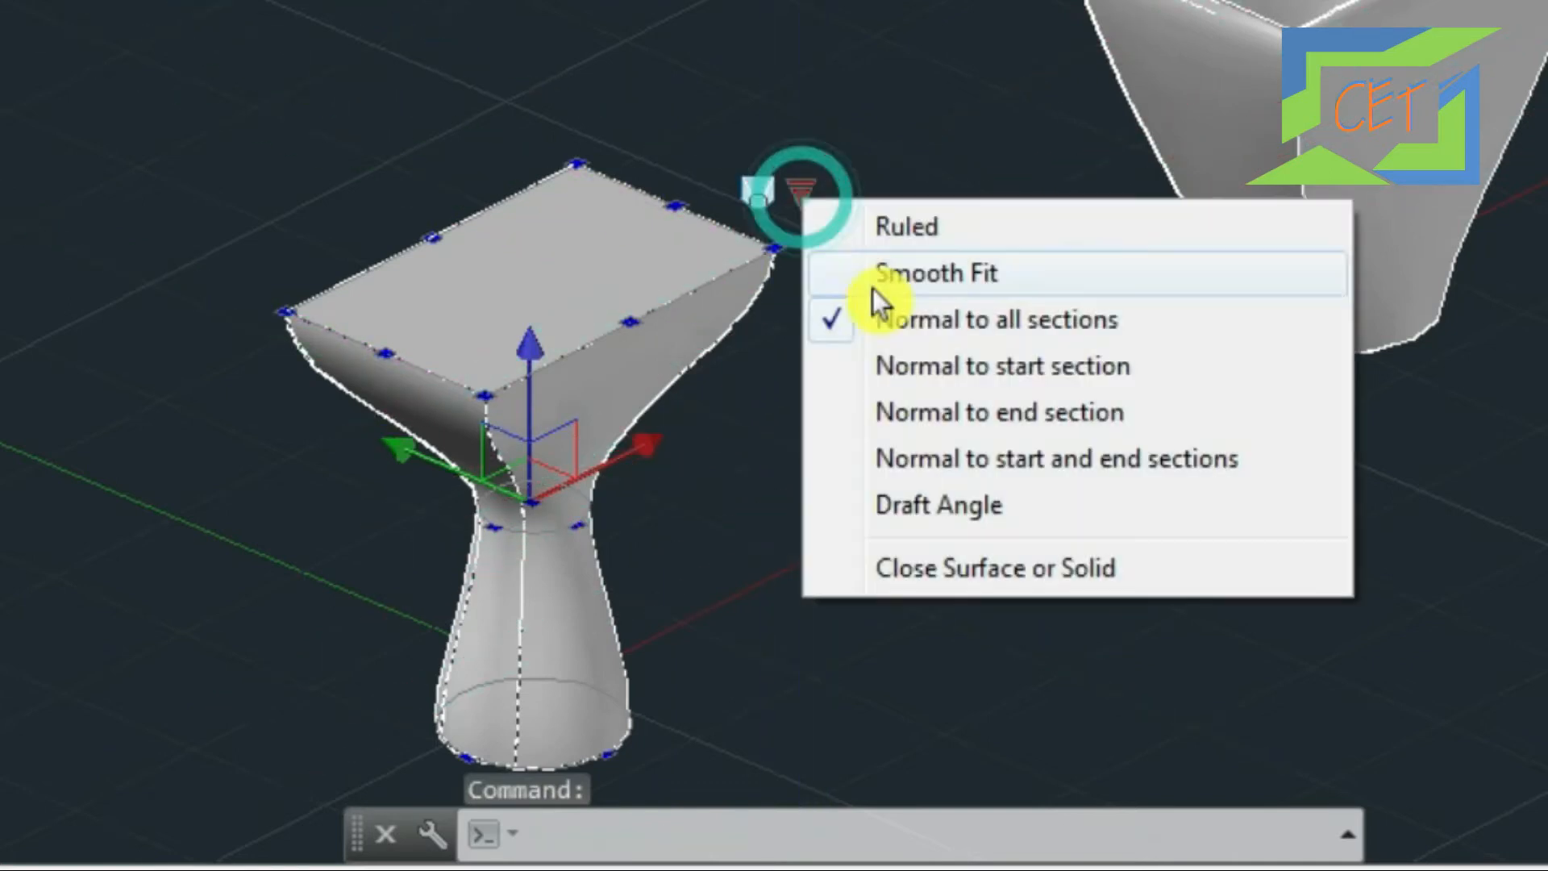
pyautogui.click(941, 361)
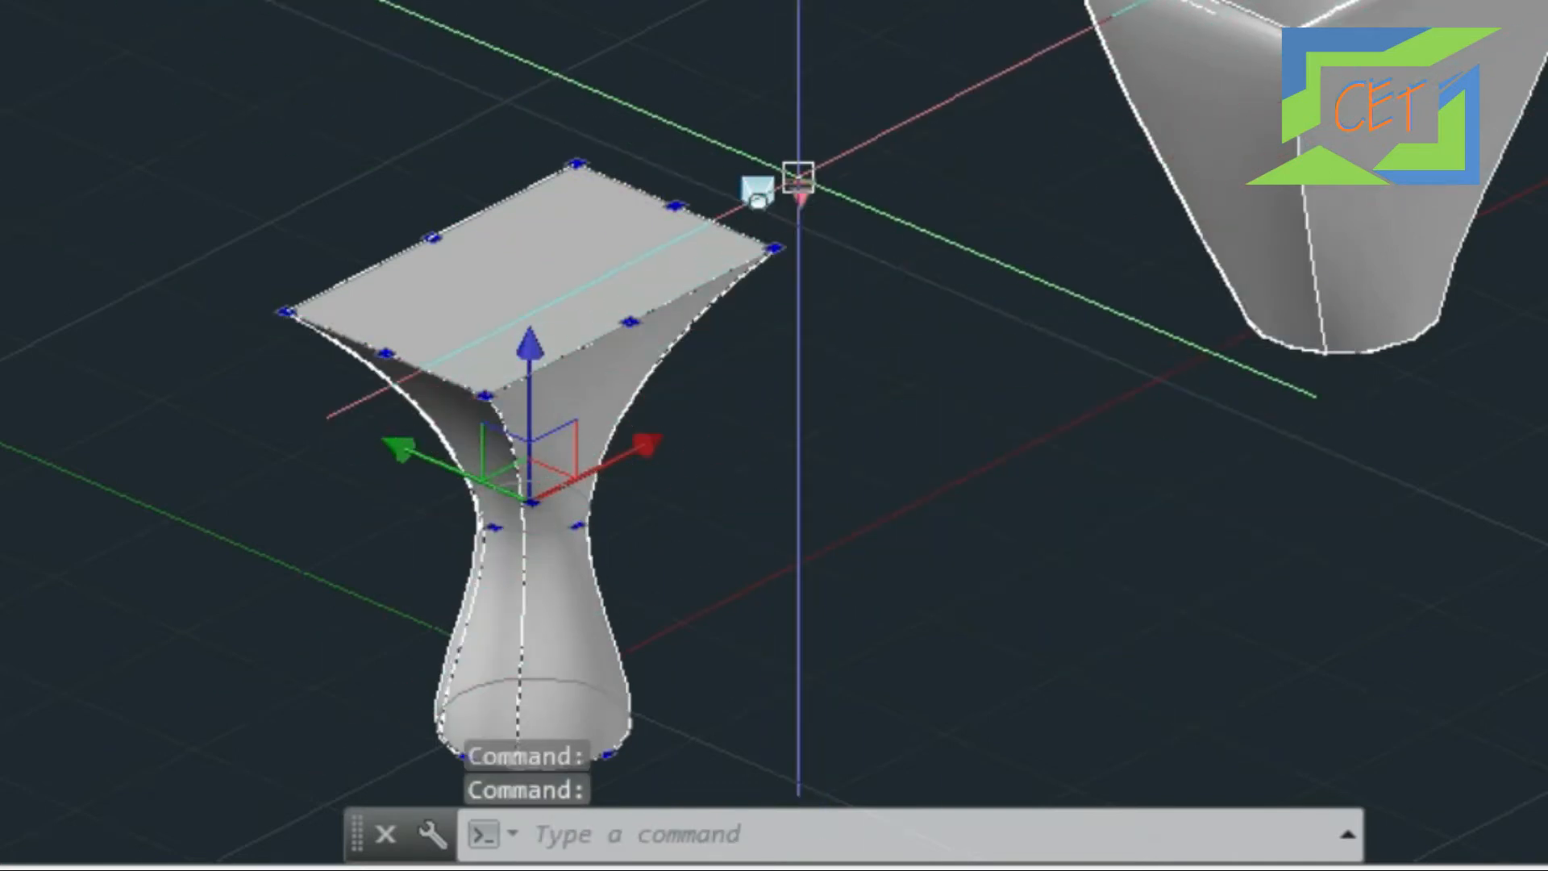
pyautogui.click(801, 192)
pyautogui.click(997, 399)
pyautogui.click(802, 192)
pyautogui.click(999, 454)
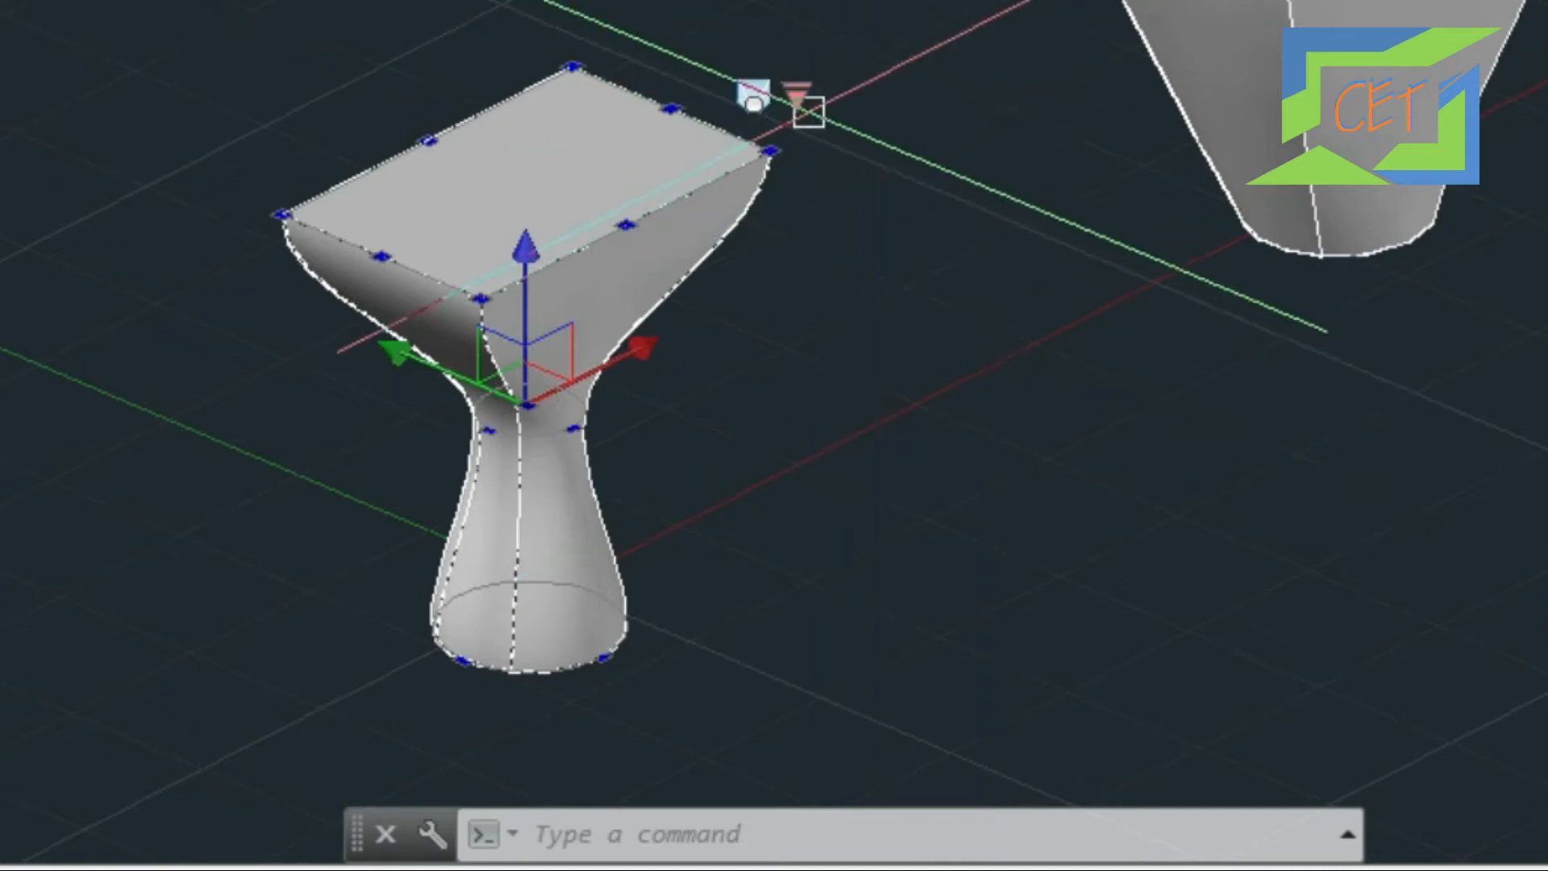
# Switch the first lofted solid's surface to Draft Angle and swing the base circle's draft angle to about 172°
pyautogui.click(796, 96)
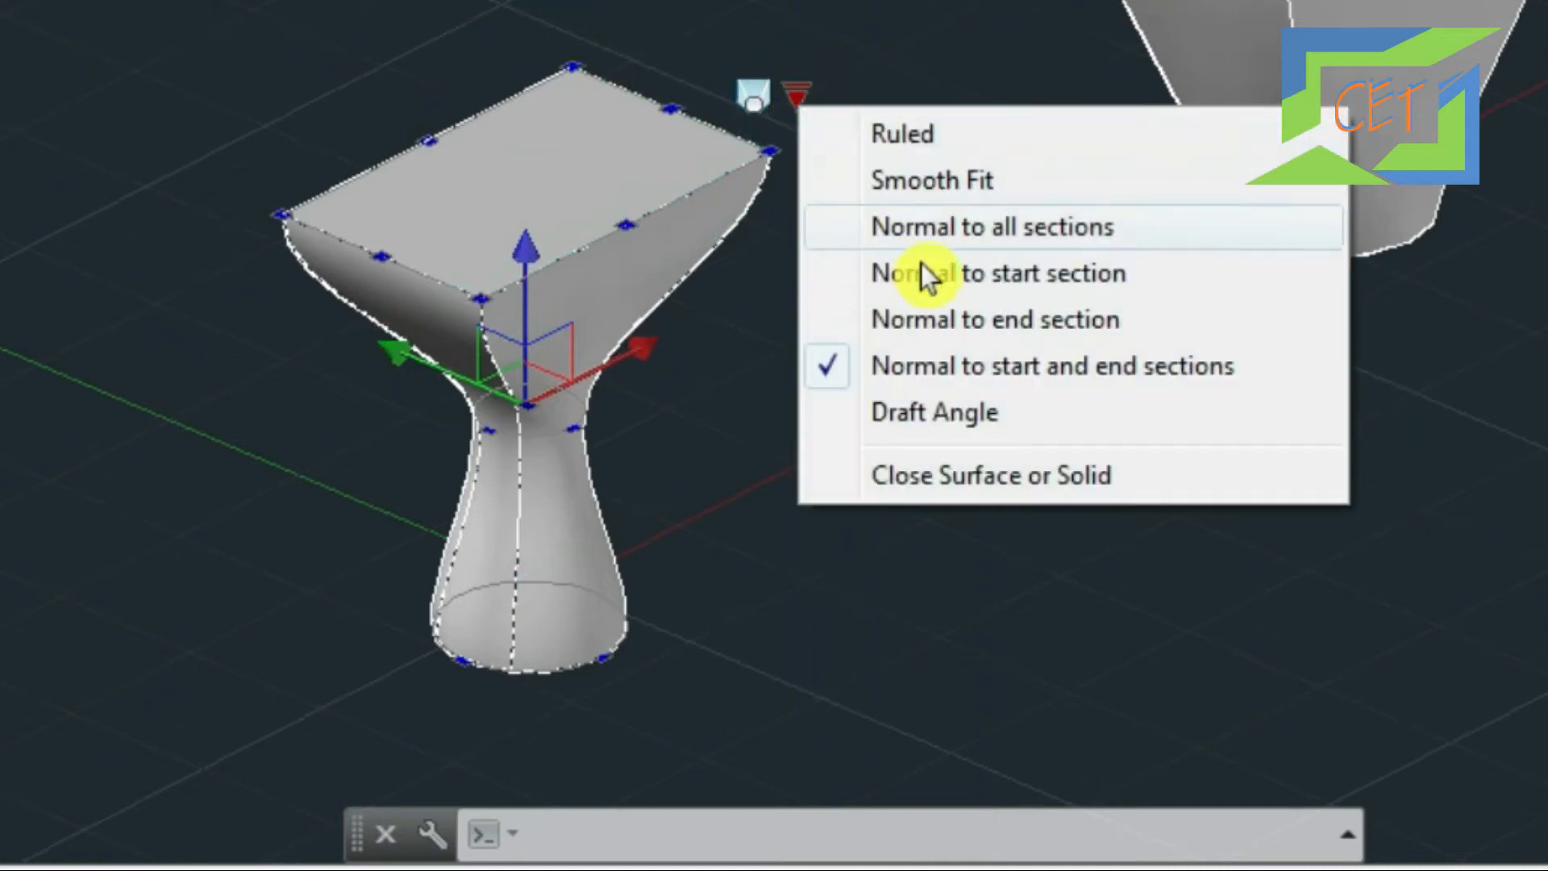
pyautogui.click(970, 421)
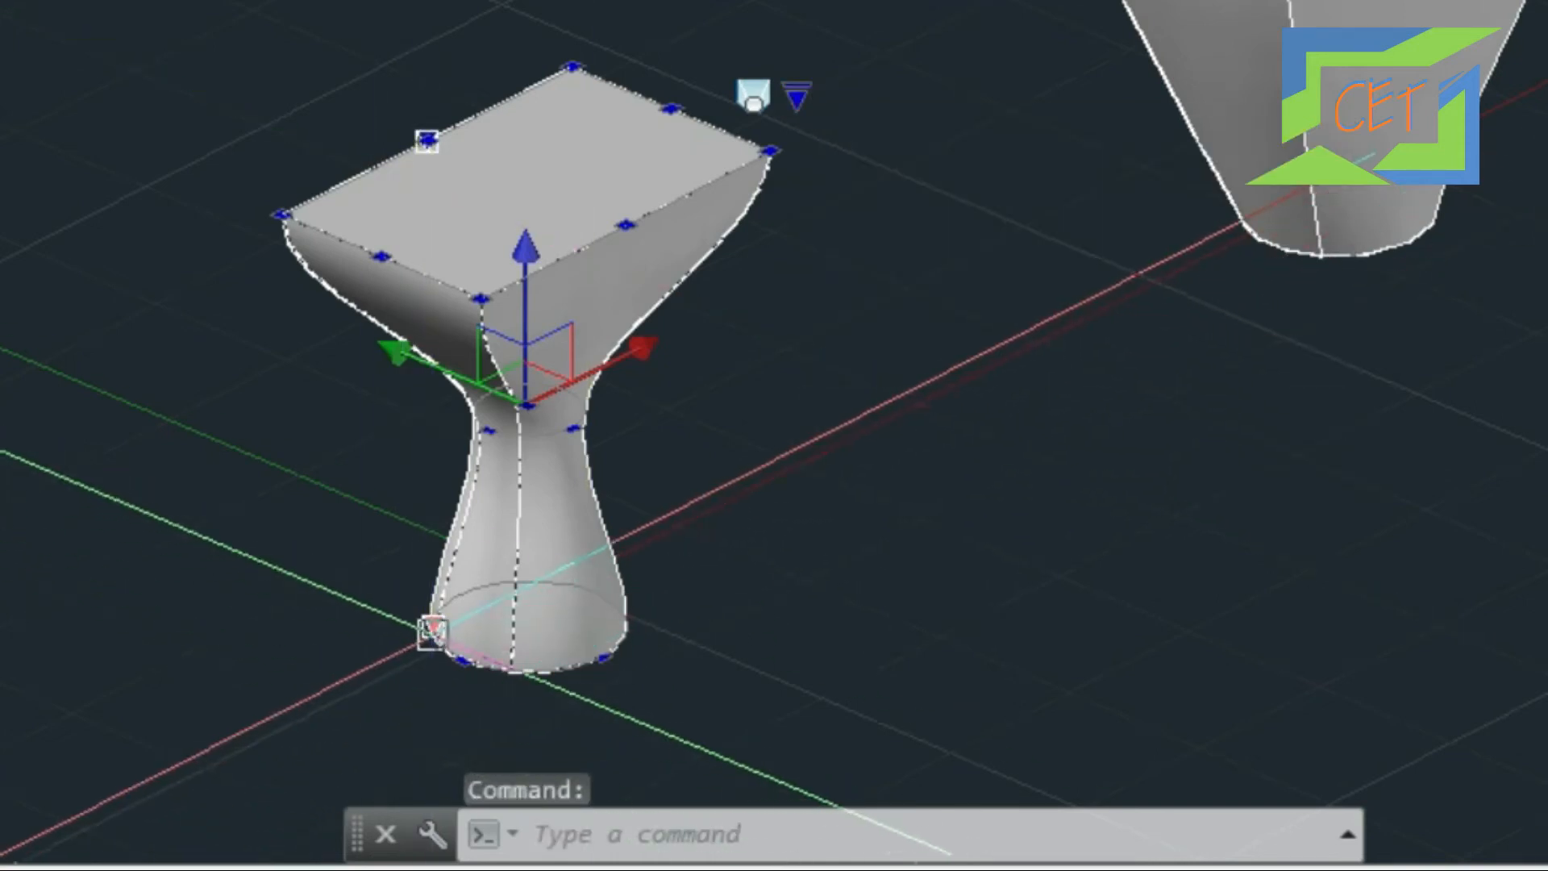
pyautogui.scroll(3, 433, 625)
pyautogui.scroll(-2, 433, 625)
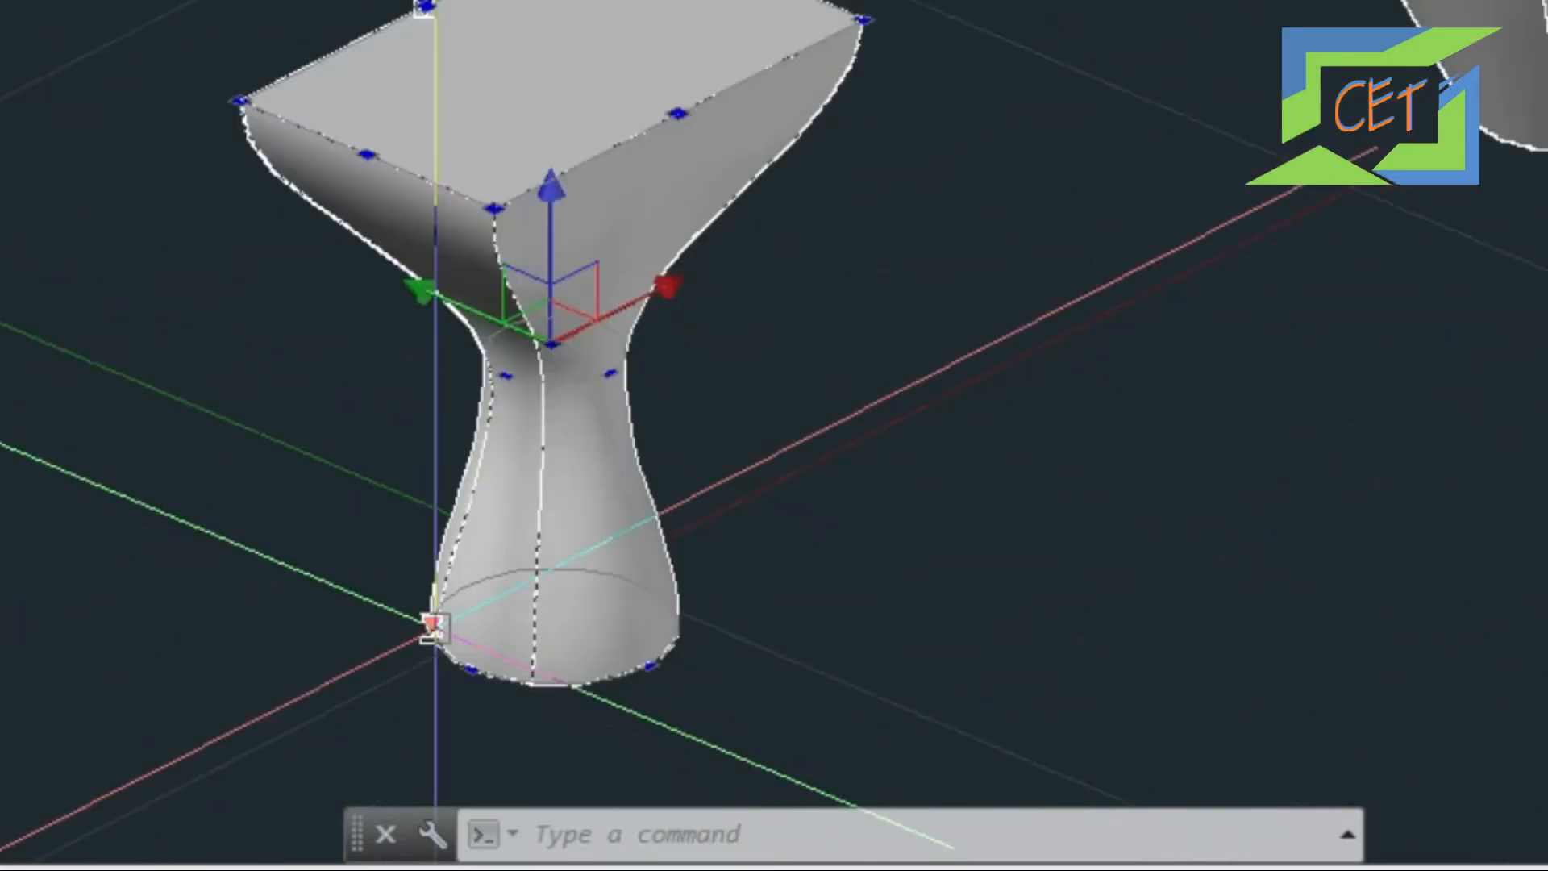
pyautogui.click(434, 628)
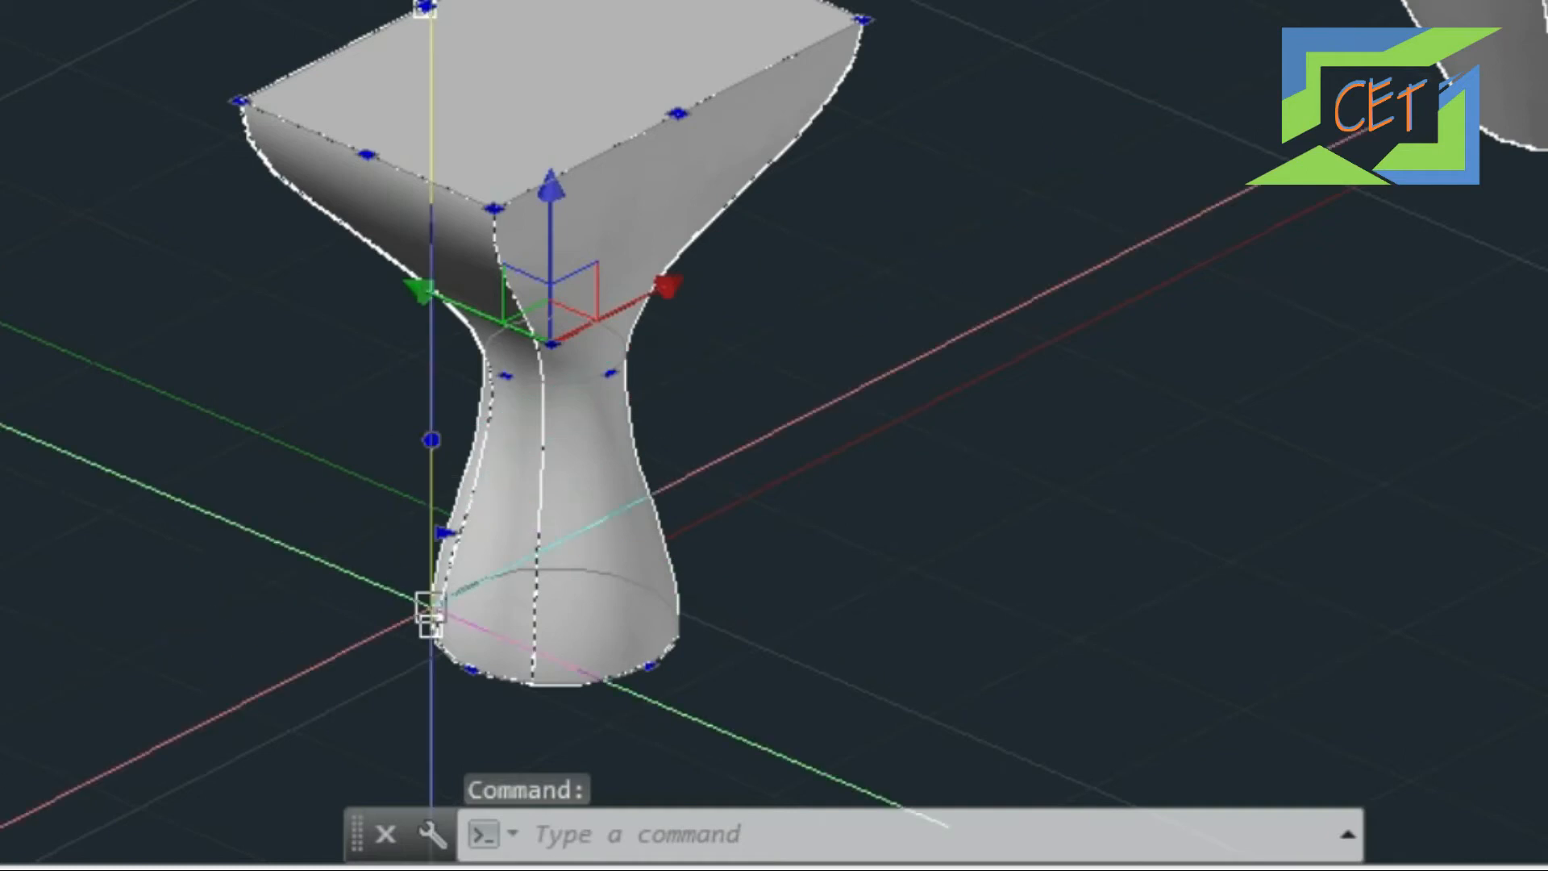
pyautogui.click(446, 530)
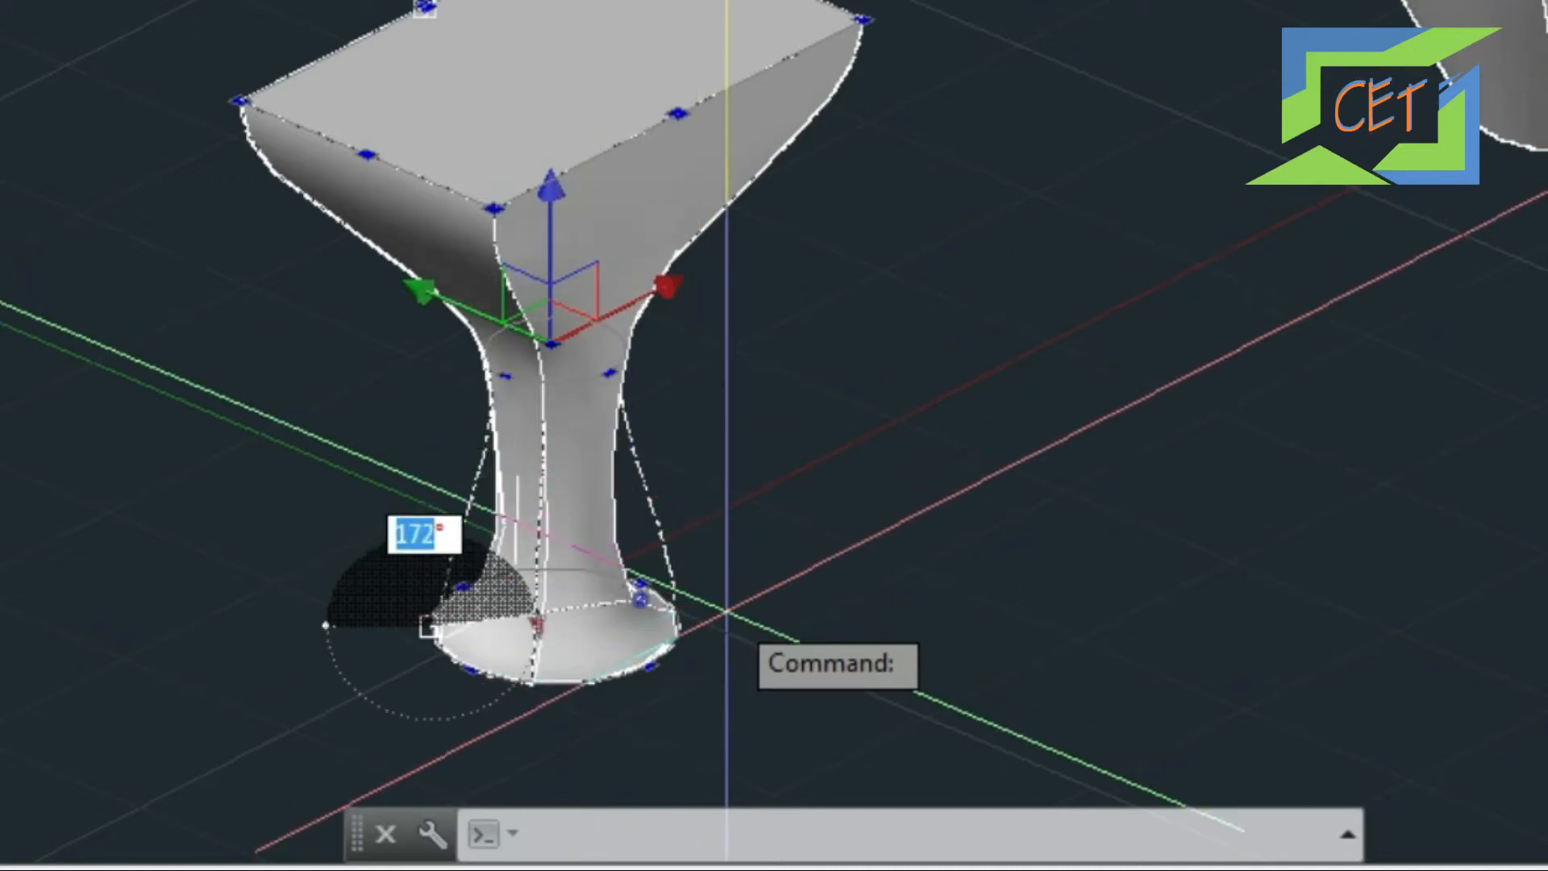
pyautogui.click(727, 611)
pyautogui.press('Escape')
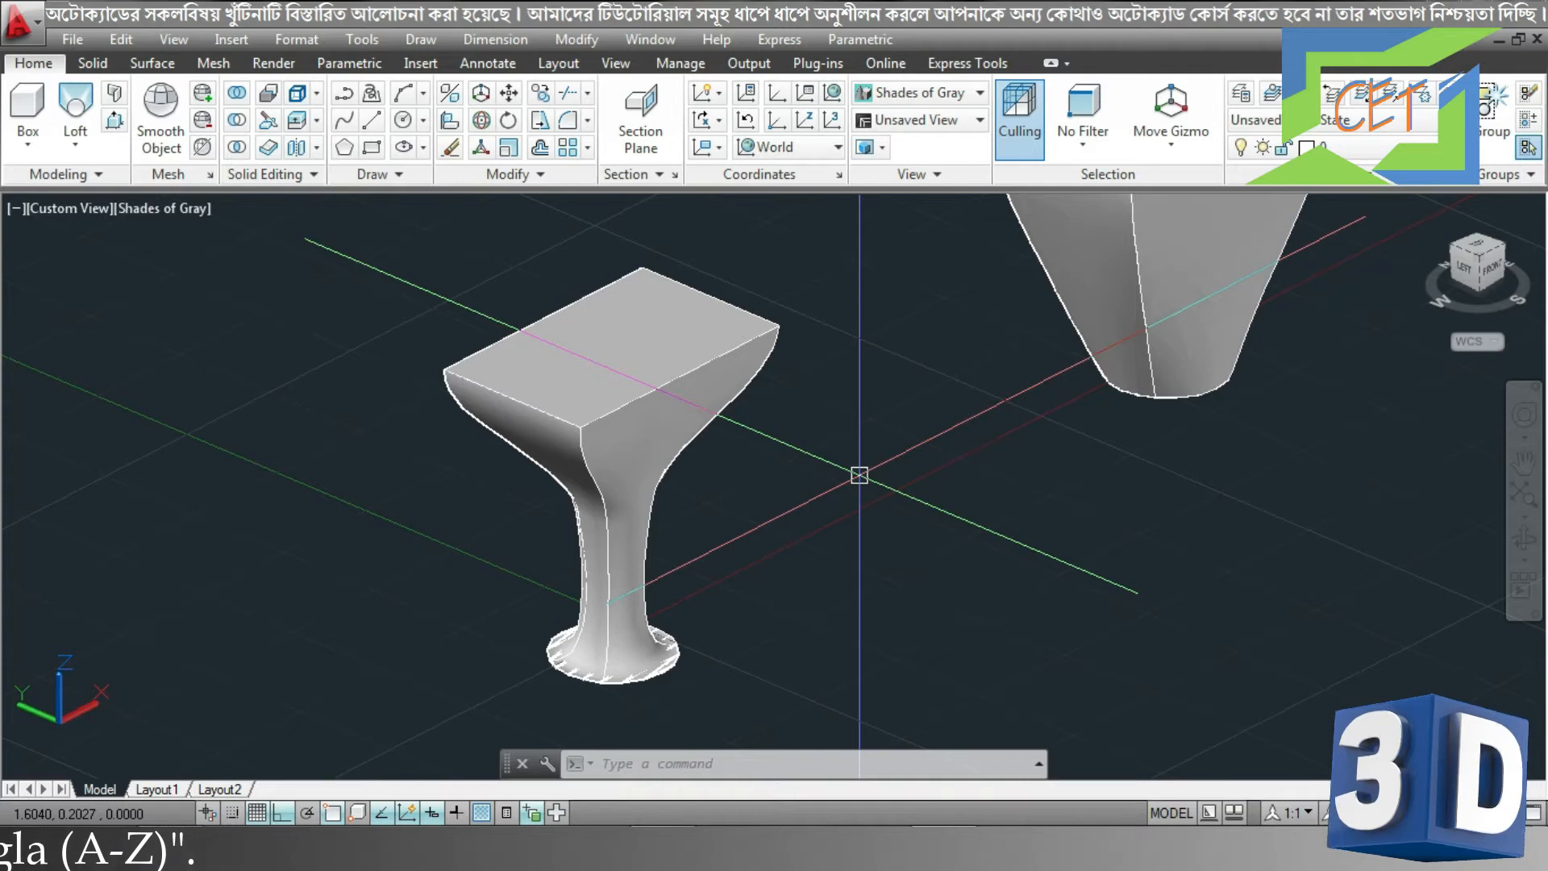
# Undo the first solid's surface changes and the copied set's loft, back to its separate circles and rectangle
pyautogui.hotkey('ctrl', 'z')
pyautogui.hotkey('ctrl', 'z')
pyautogui.hotkey('ctrl', 'z')
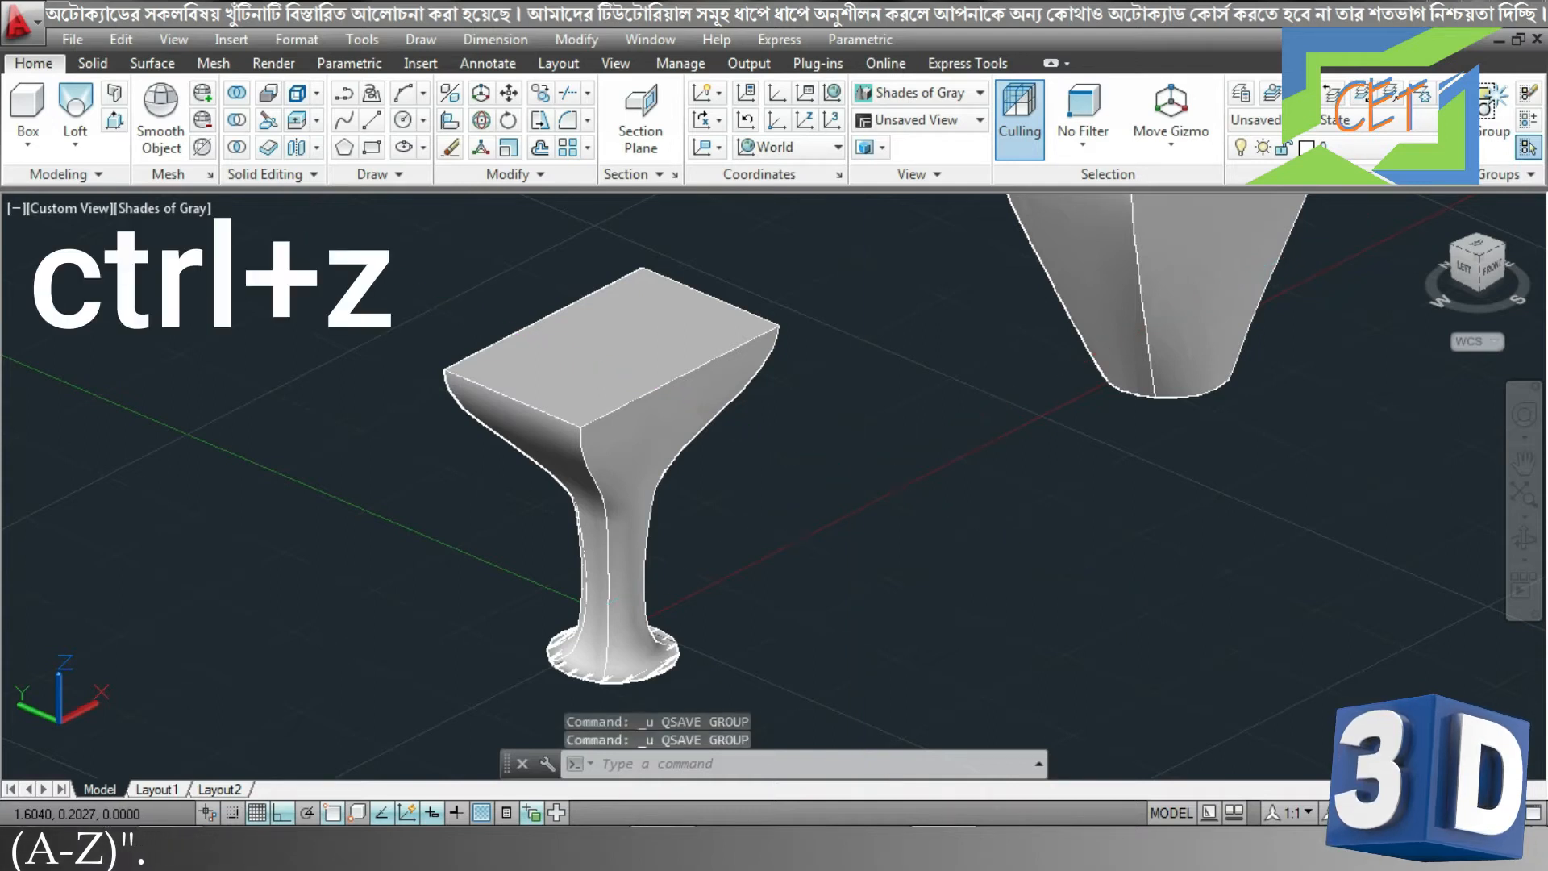
pyautogui.hotkey('ctrl', 'z')
pyautogui.hotkey('ctrl', 'z')
pyautogui.hotkey('ctrl', 'z')
pyautogui.hotkey('ctrl', 'z')
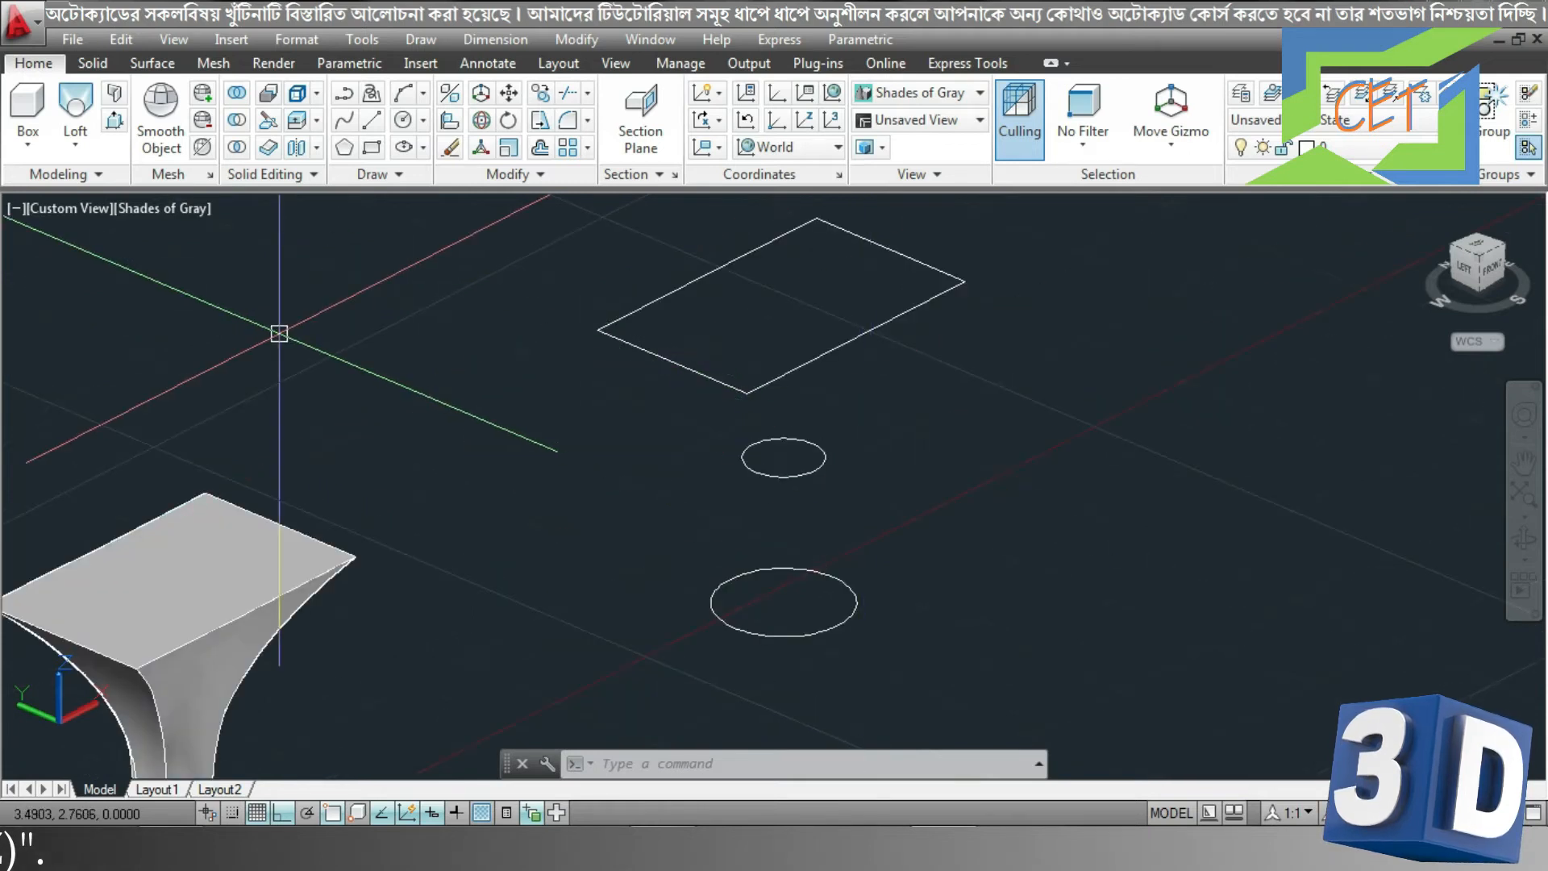
# Loft the copied set in the order larger circle, smaller circle, rectangle, choosing the Settings option
pyautogui.click(74, 129)
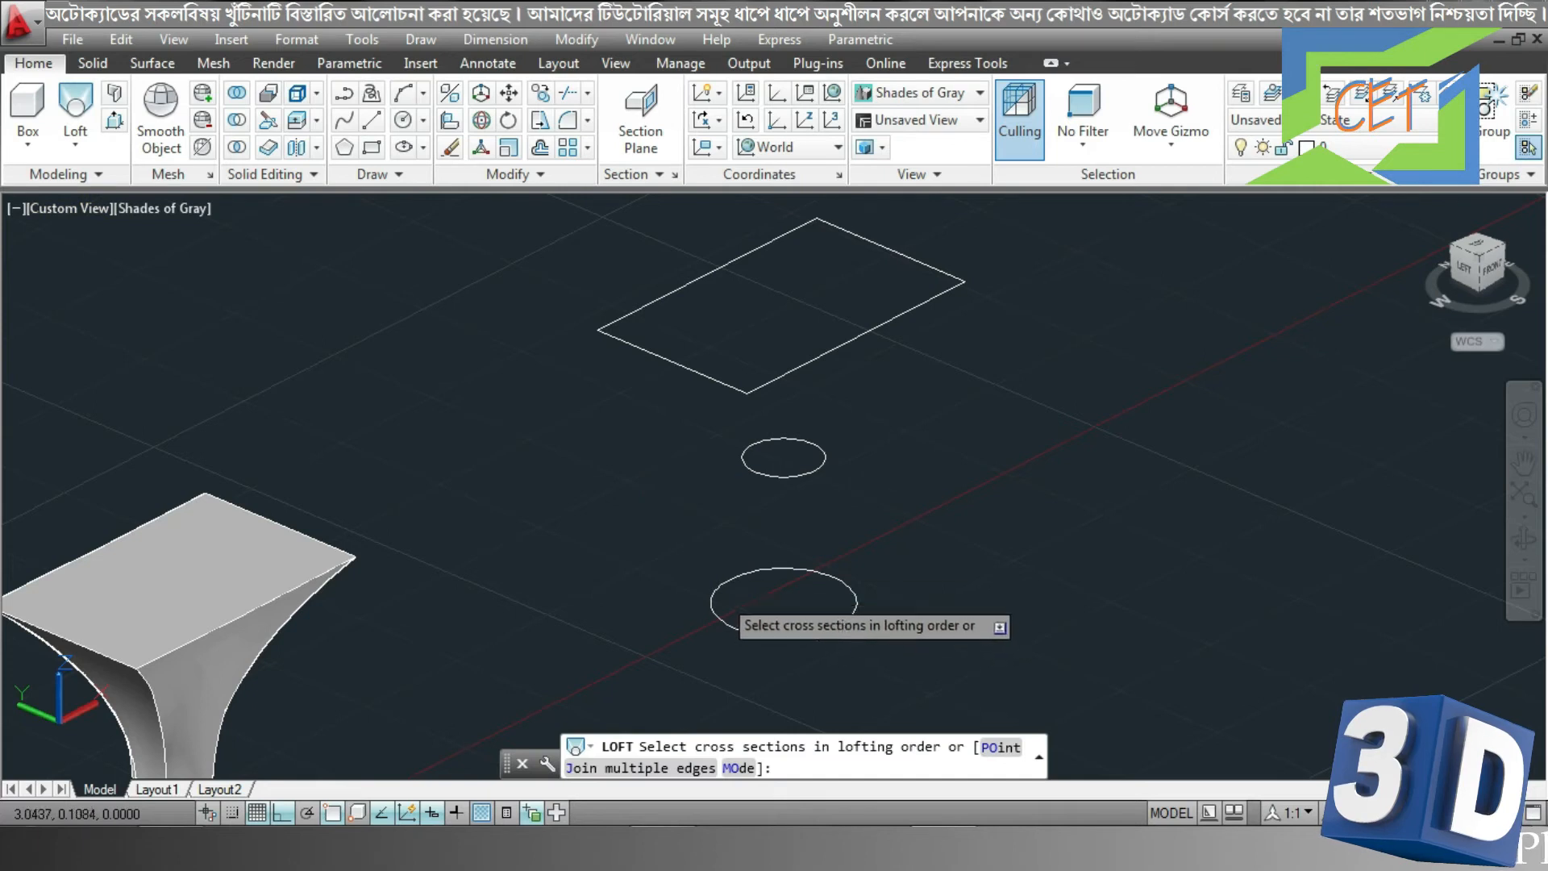
pyautogui.click(710, 605)
pyautogui.click(771, 476)
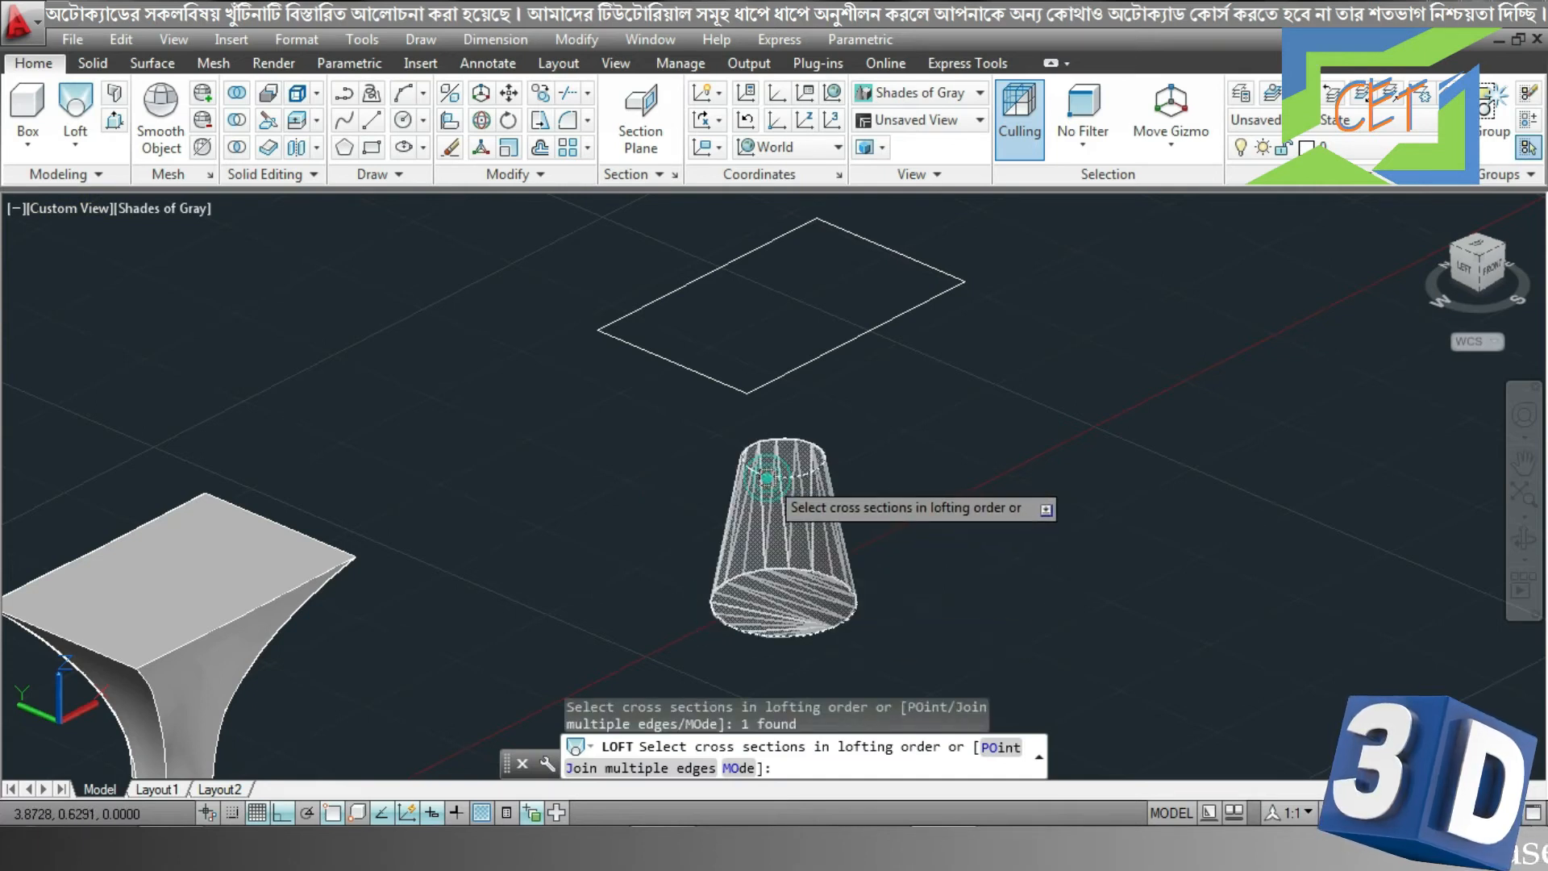
pyautogui.click(775, 379)
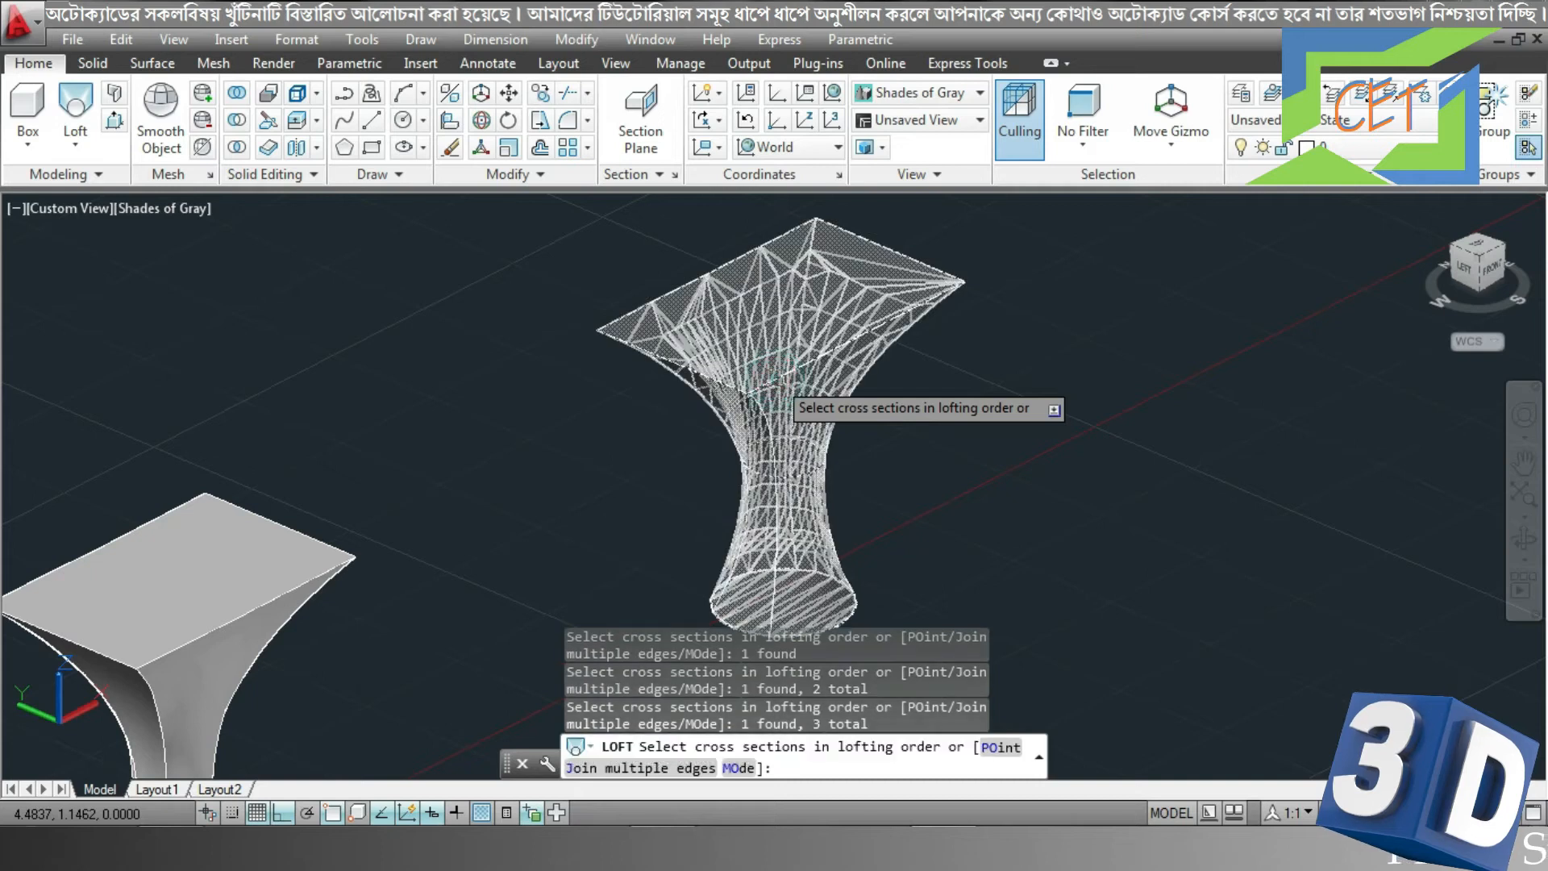
pyautogui.press('Return')
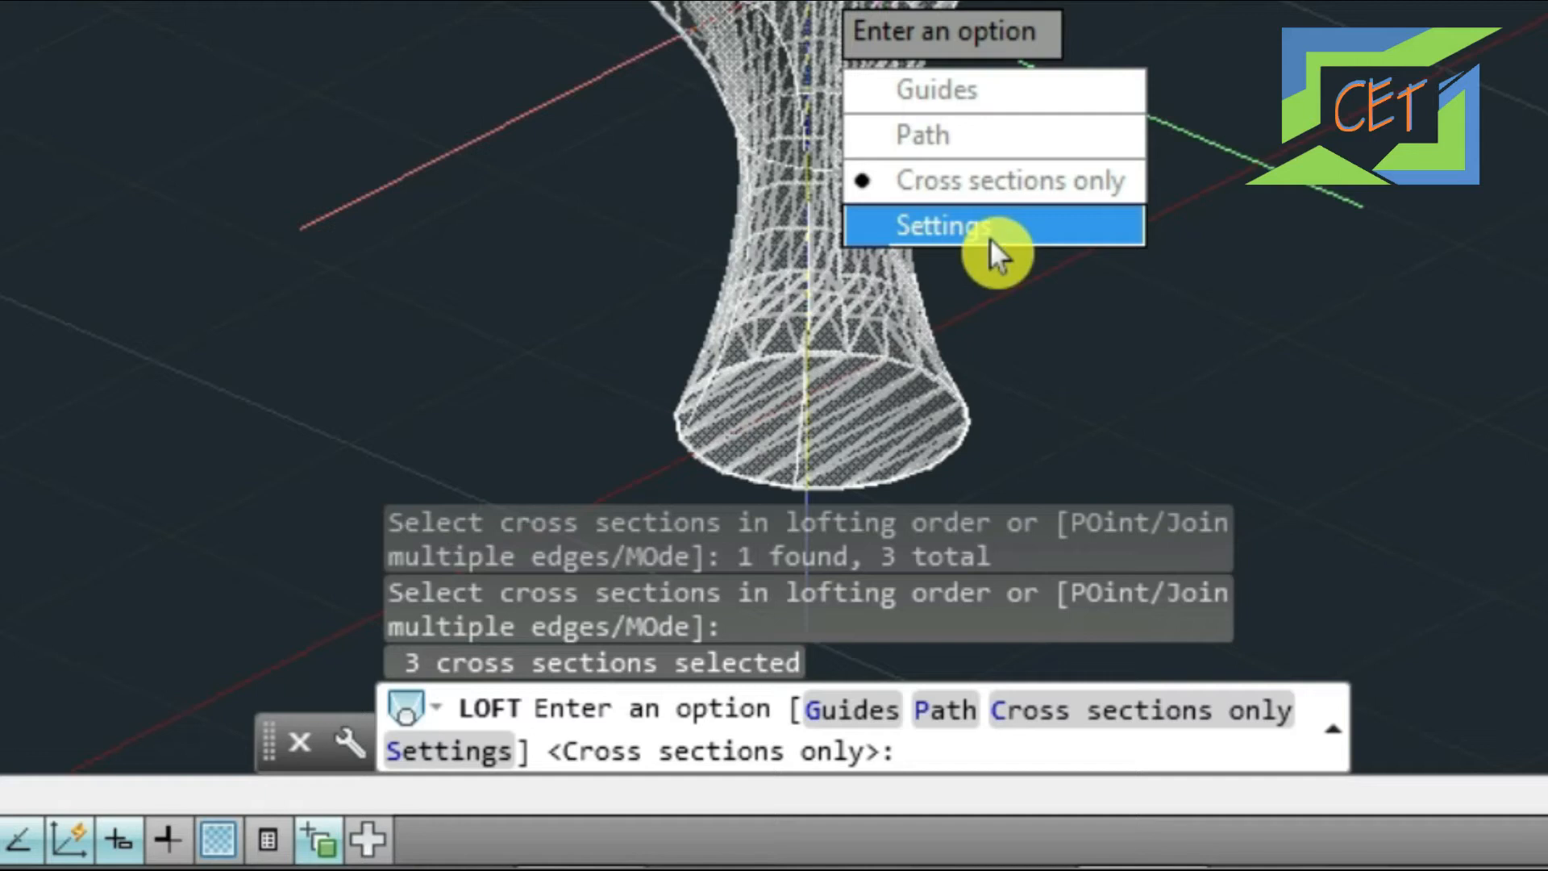
pyautogui.write('s')
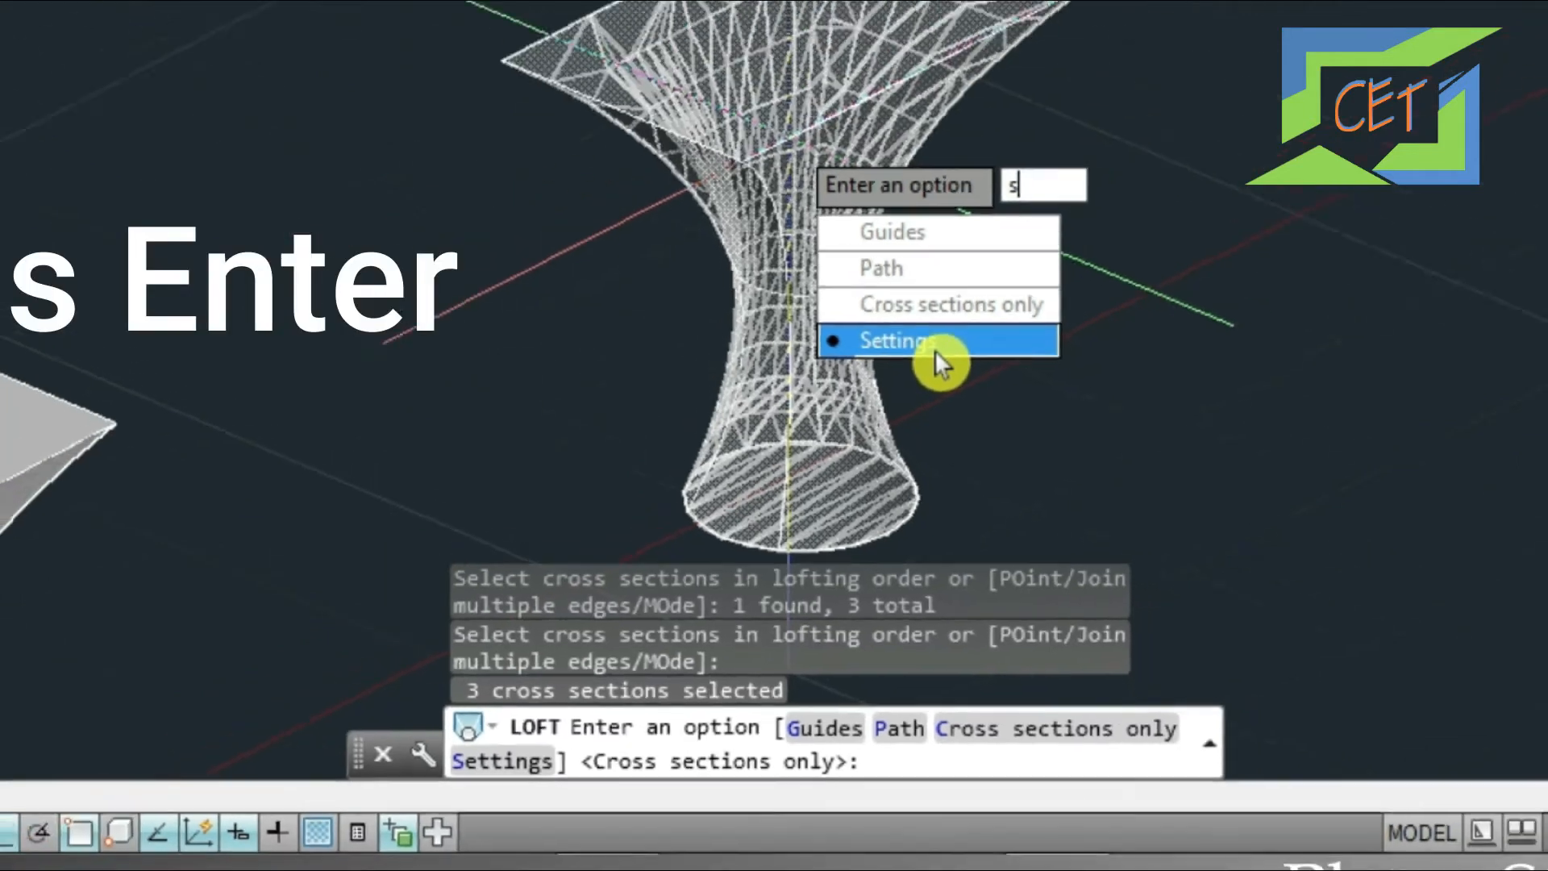
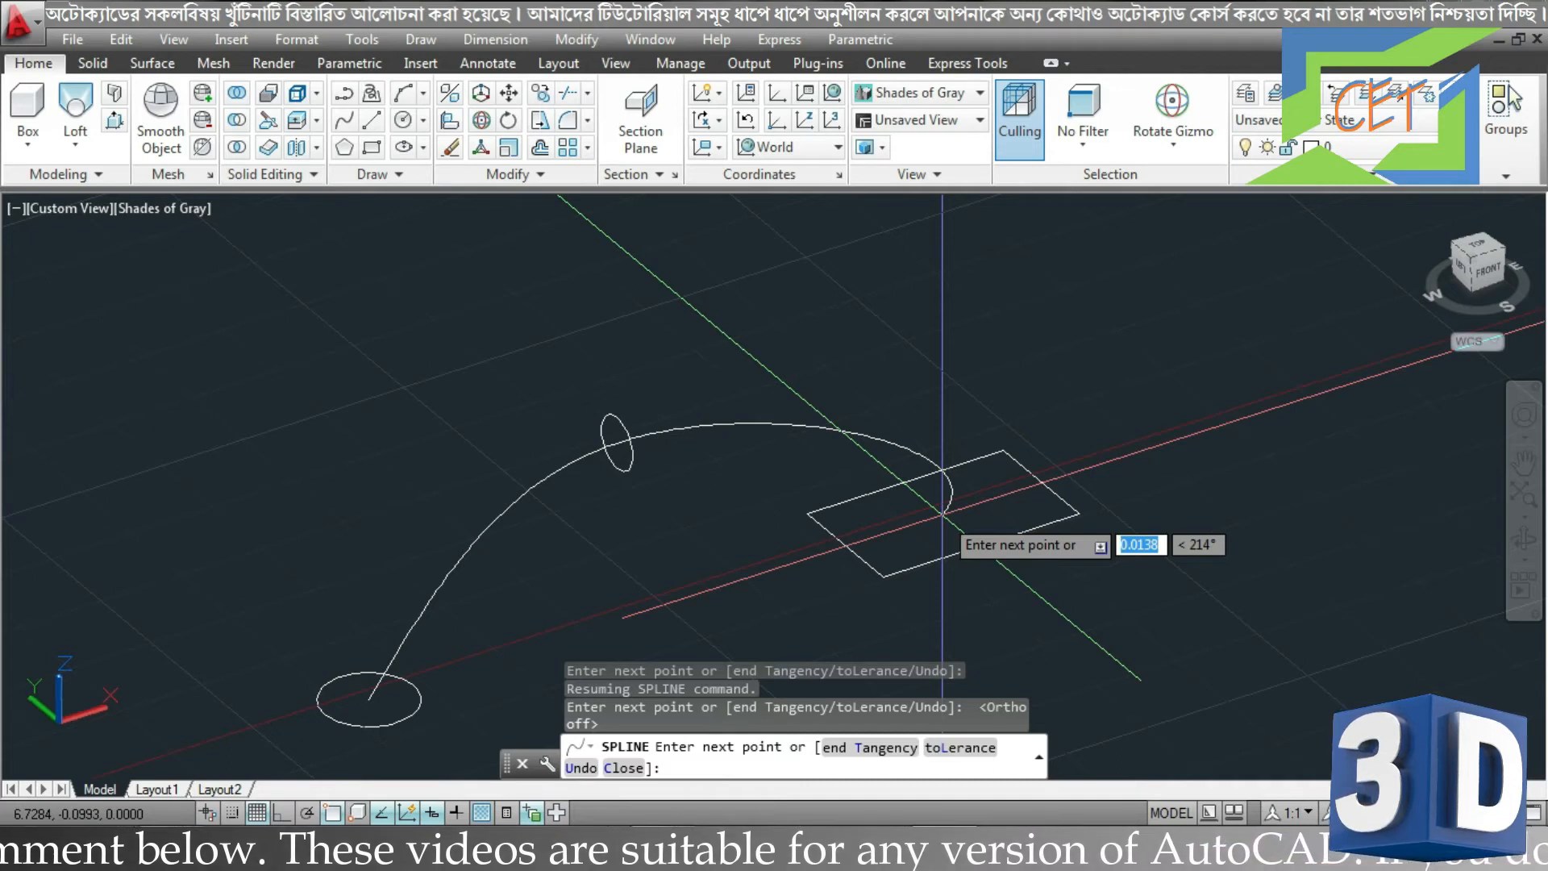
# Finish the spline at the rectangle's centre and loft the large circle, small upright circle and rectangle along it as the path
pyautogui.press('Return')
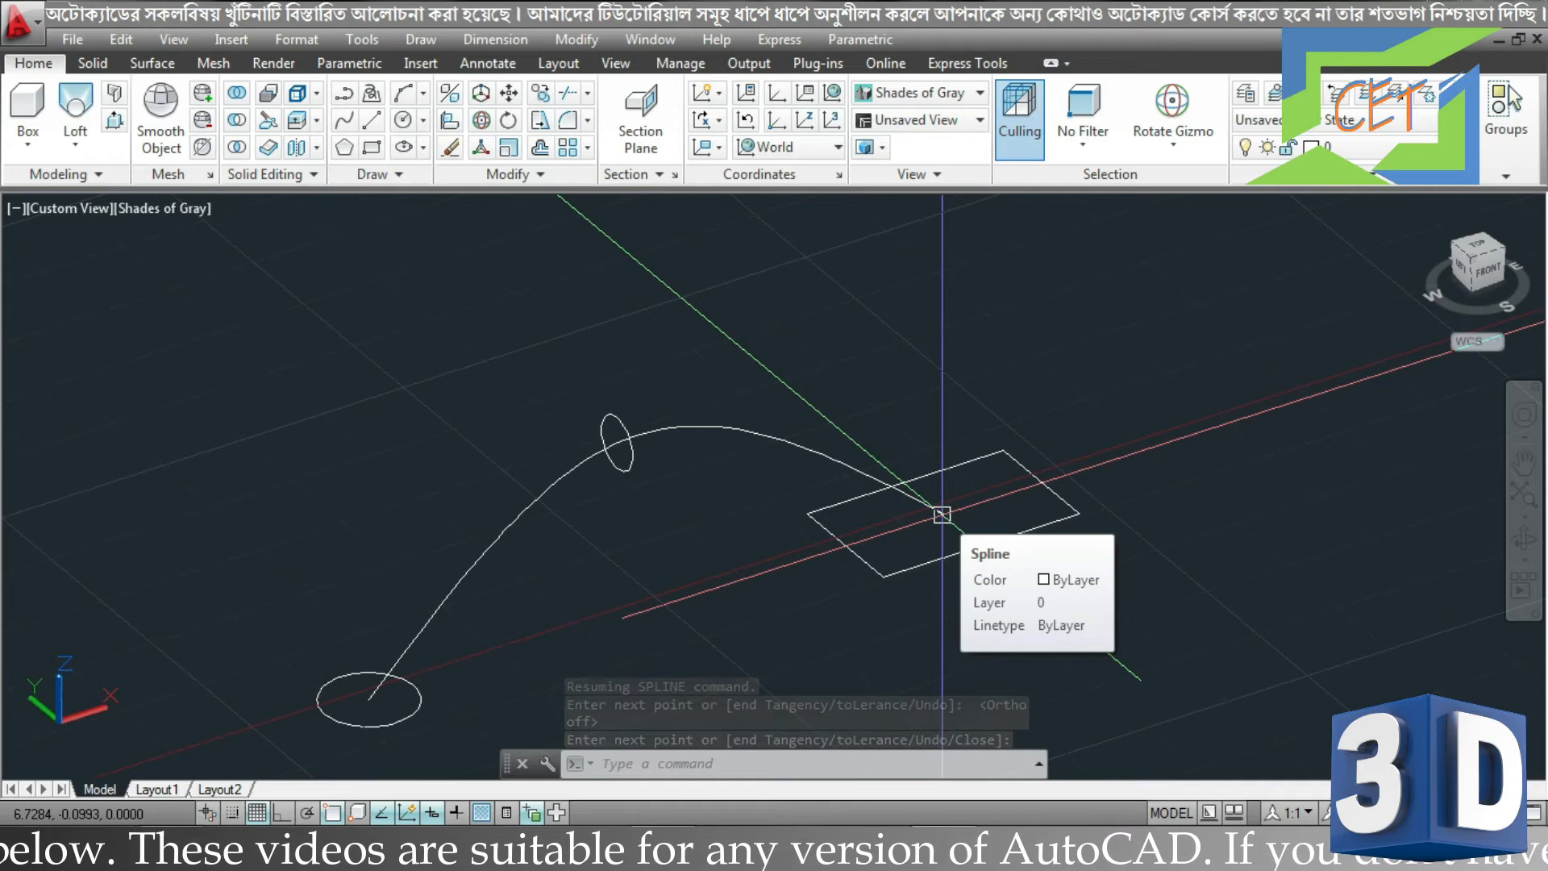
pyautogui.click(81, 113)
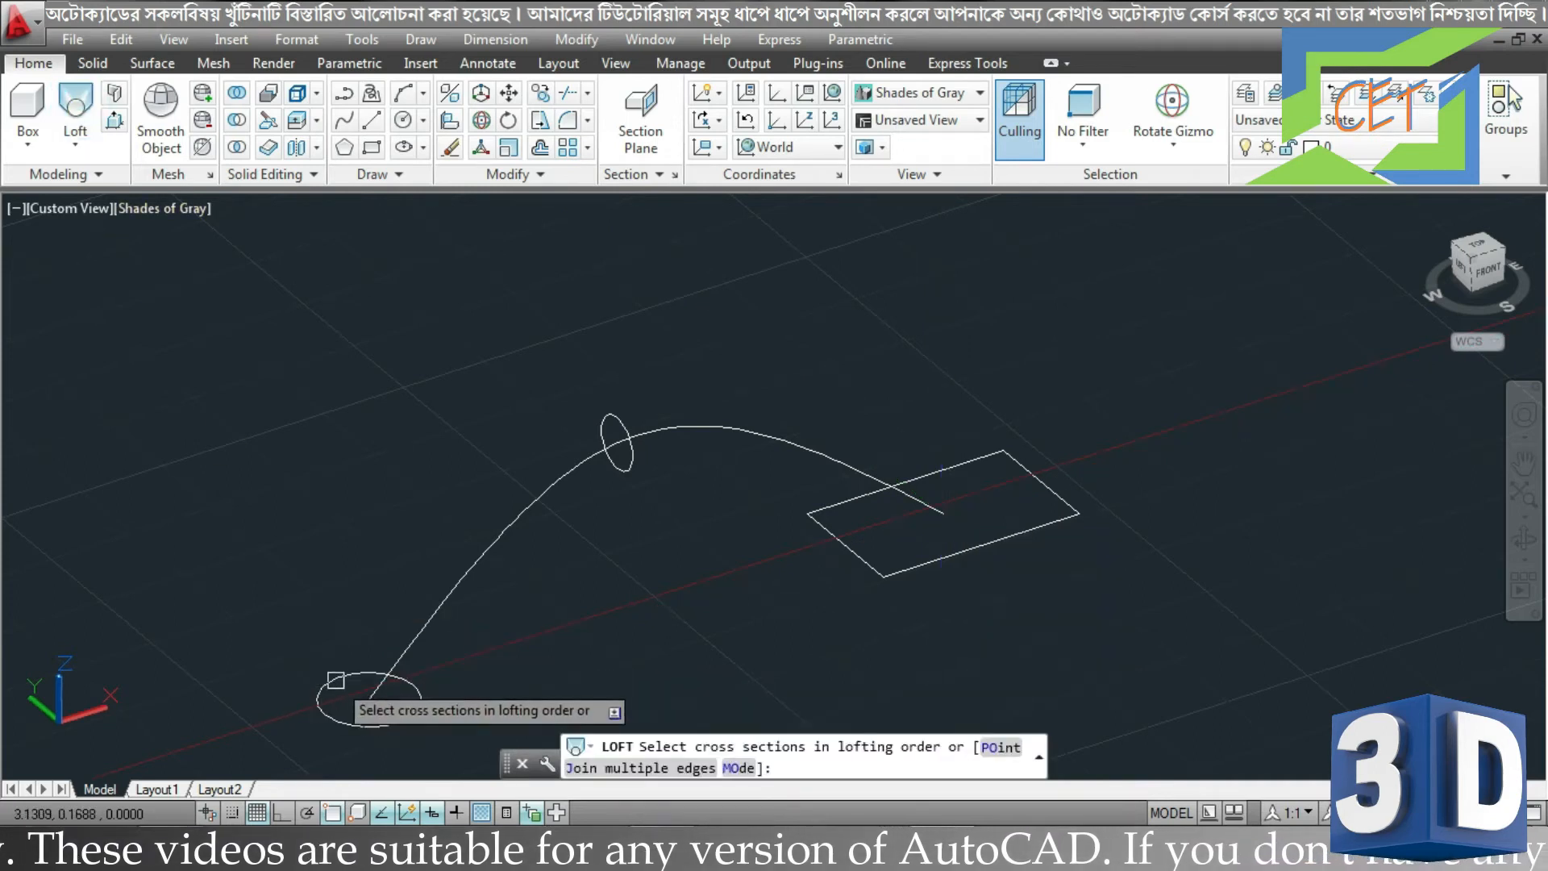
pyautogui.click(331, 678)
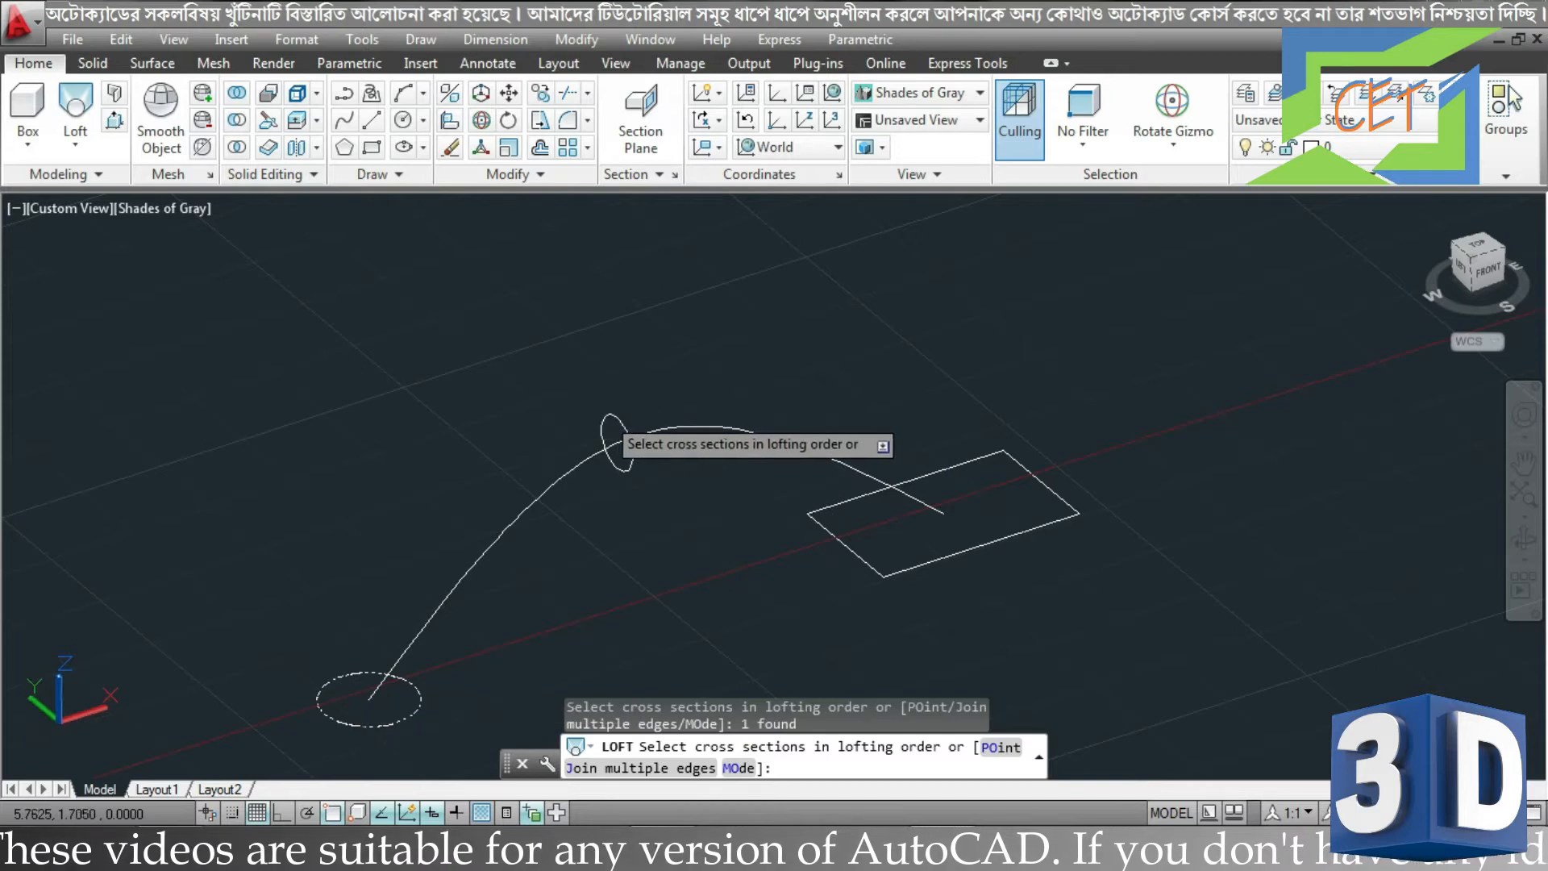
pyautogui.click(608, 417)
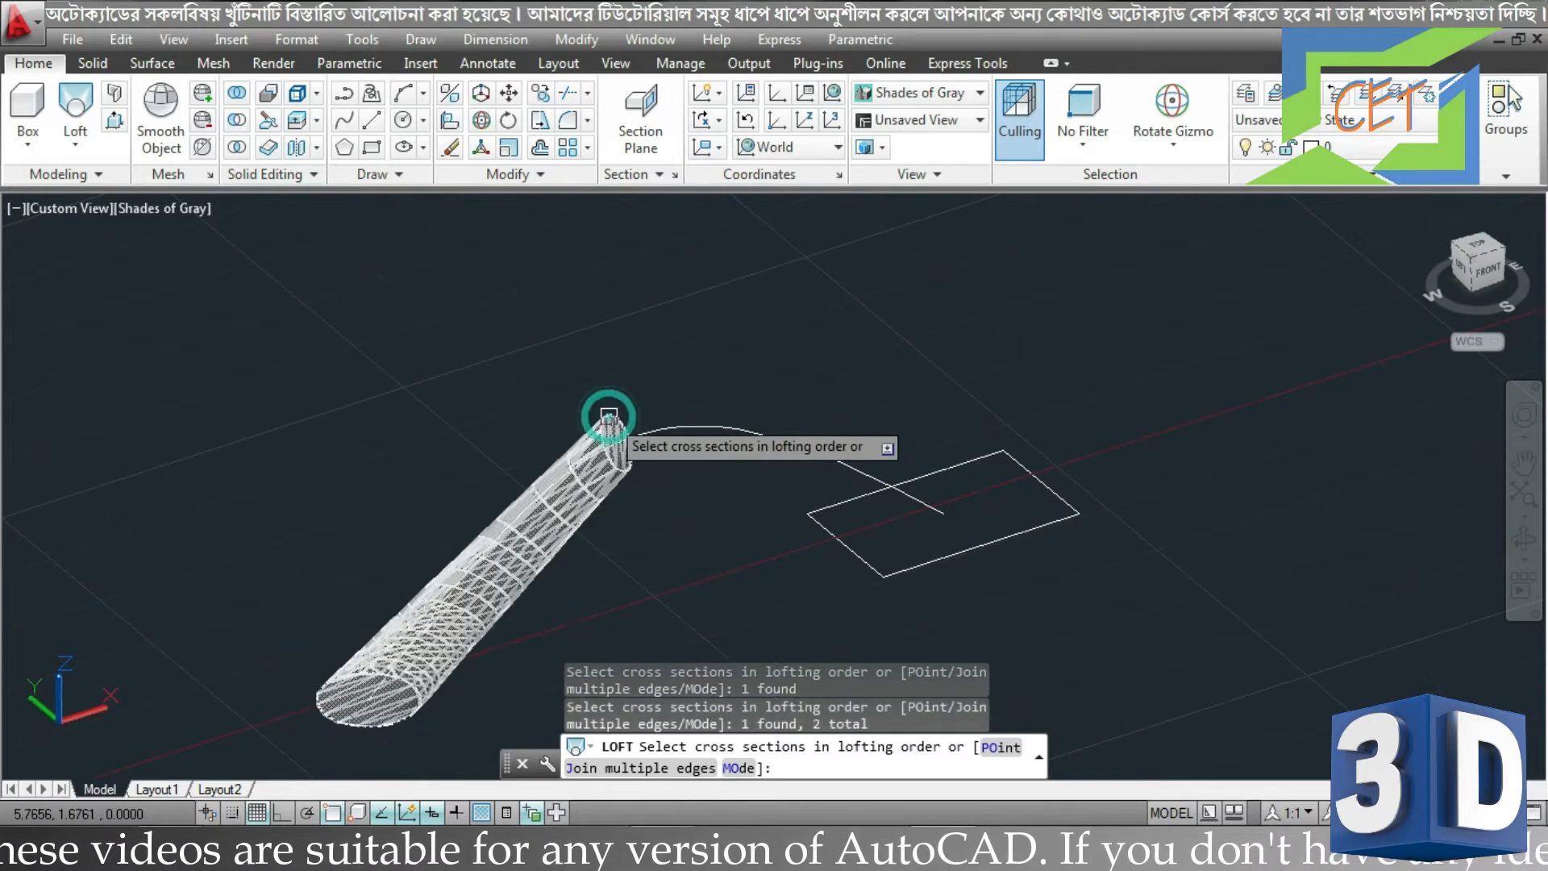
pyautogui.click(979, 458)
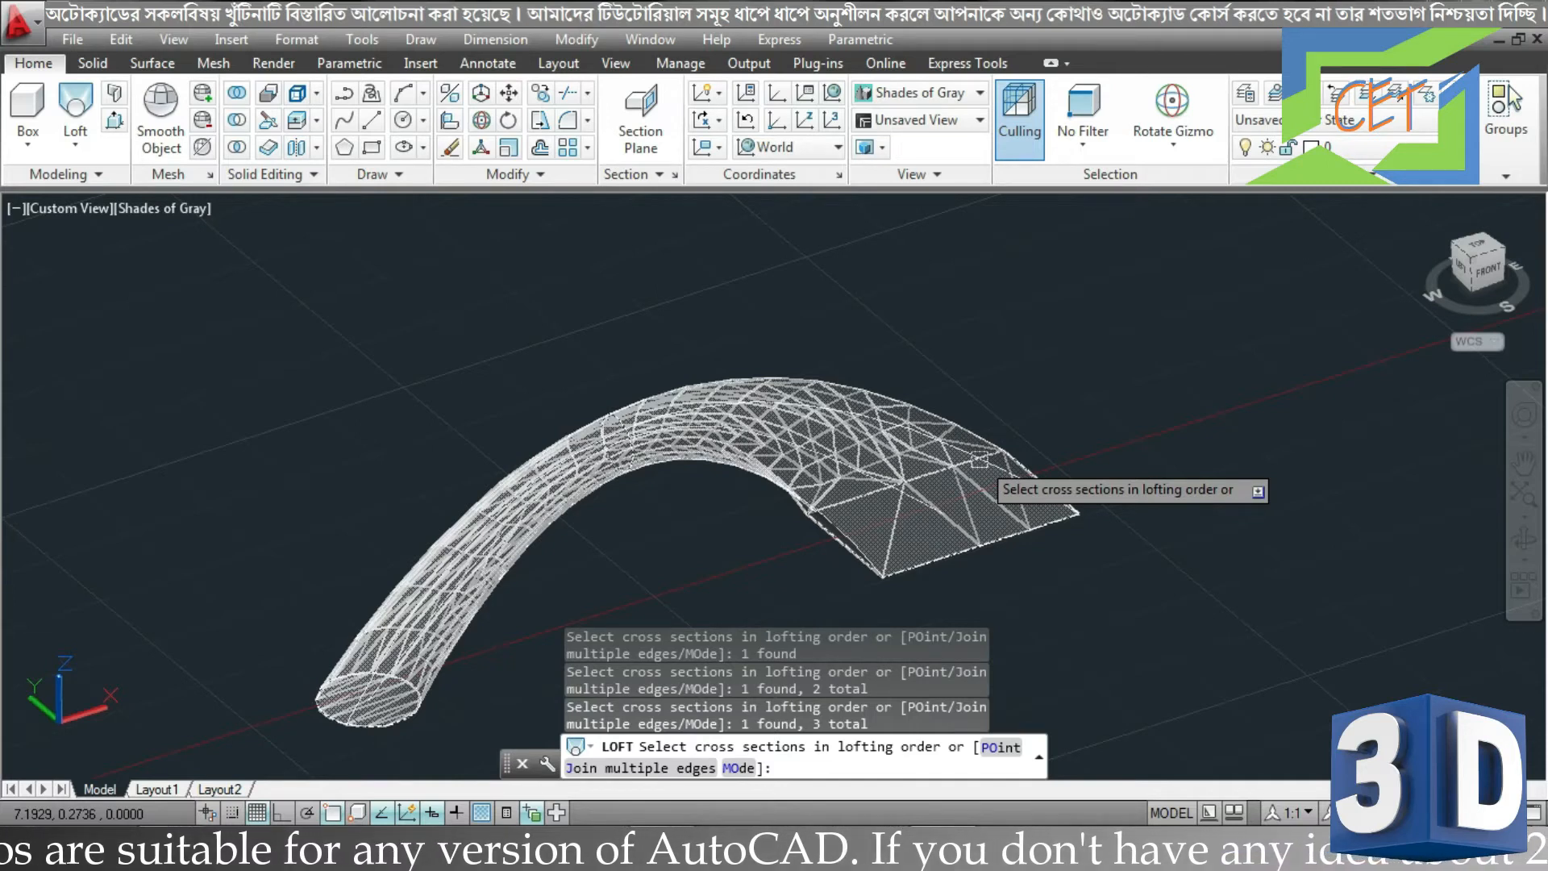
pyautogui.press('Return')
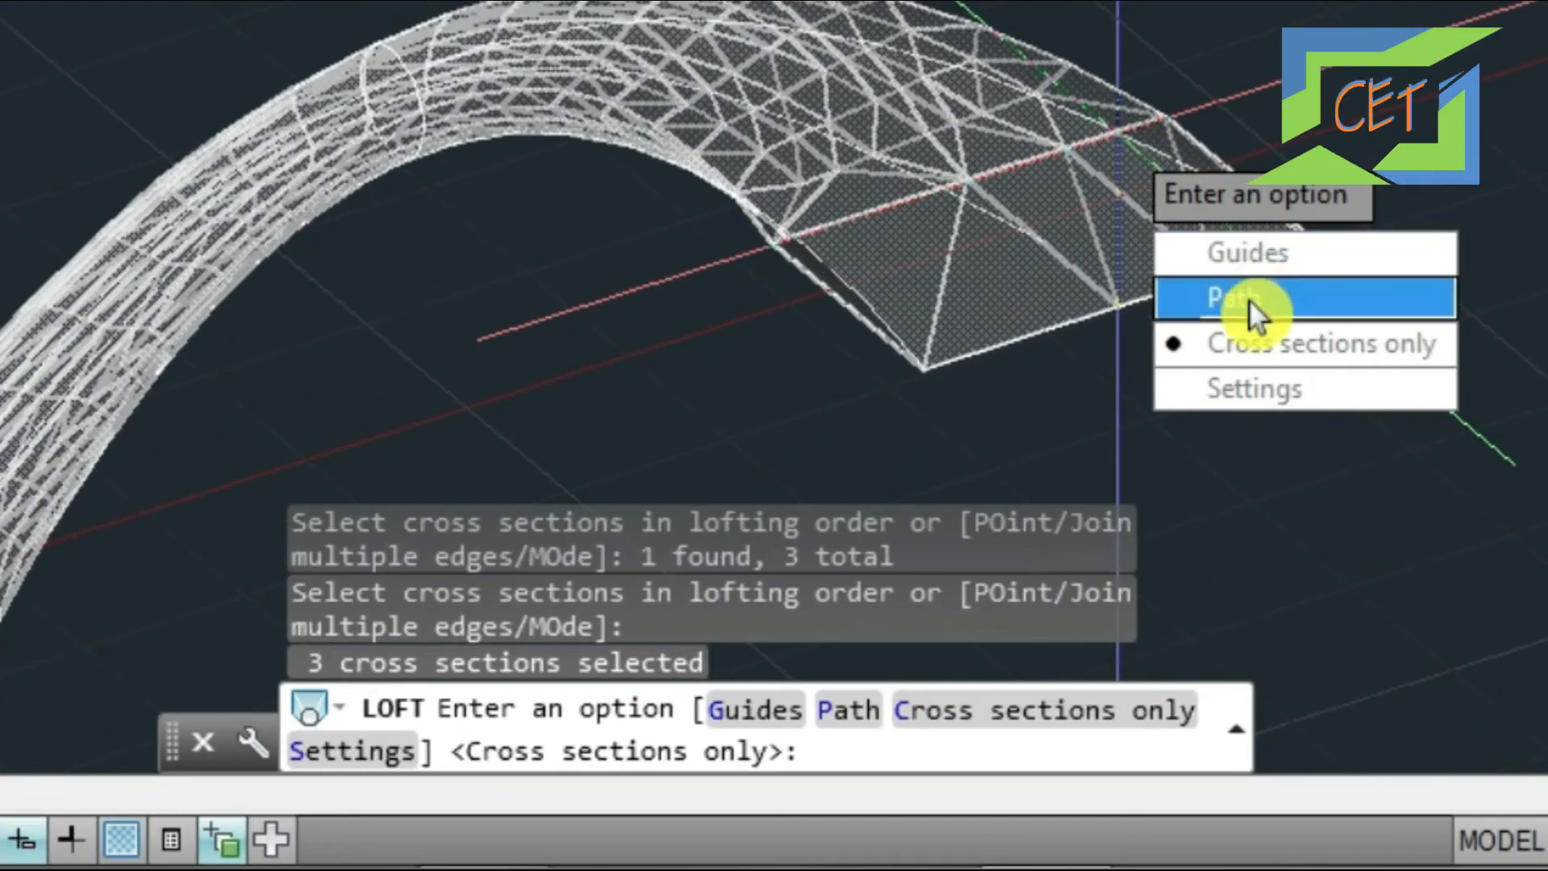
pyautogui.click(1249, 298)
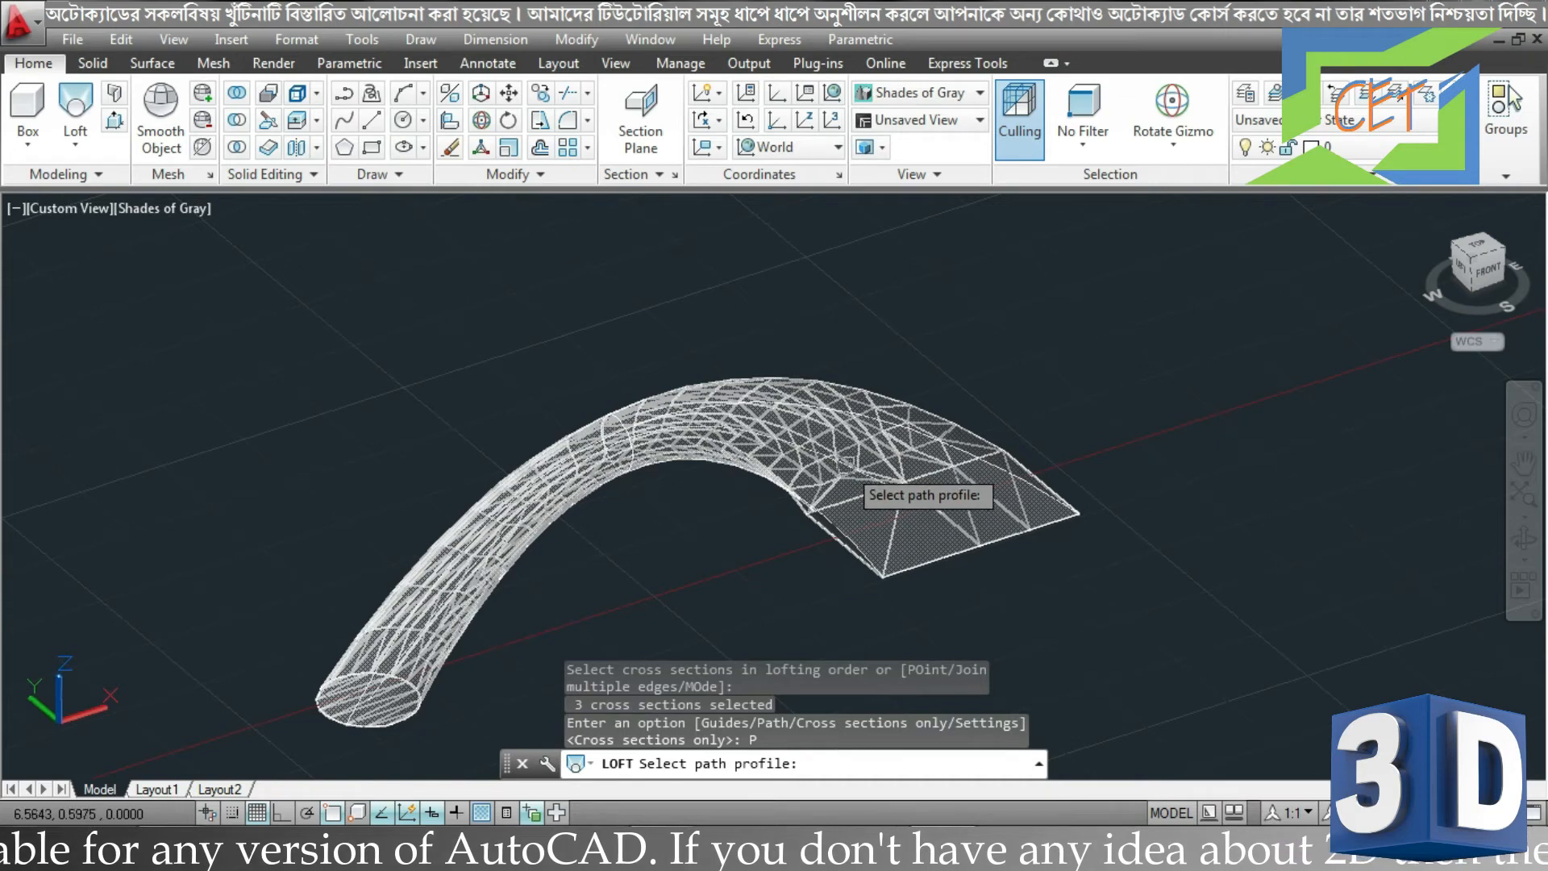
pyautogui.click(842, 464)
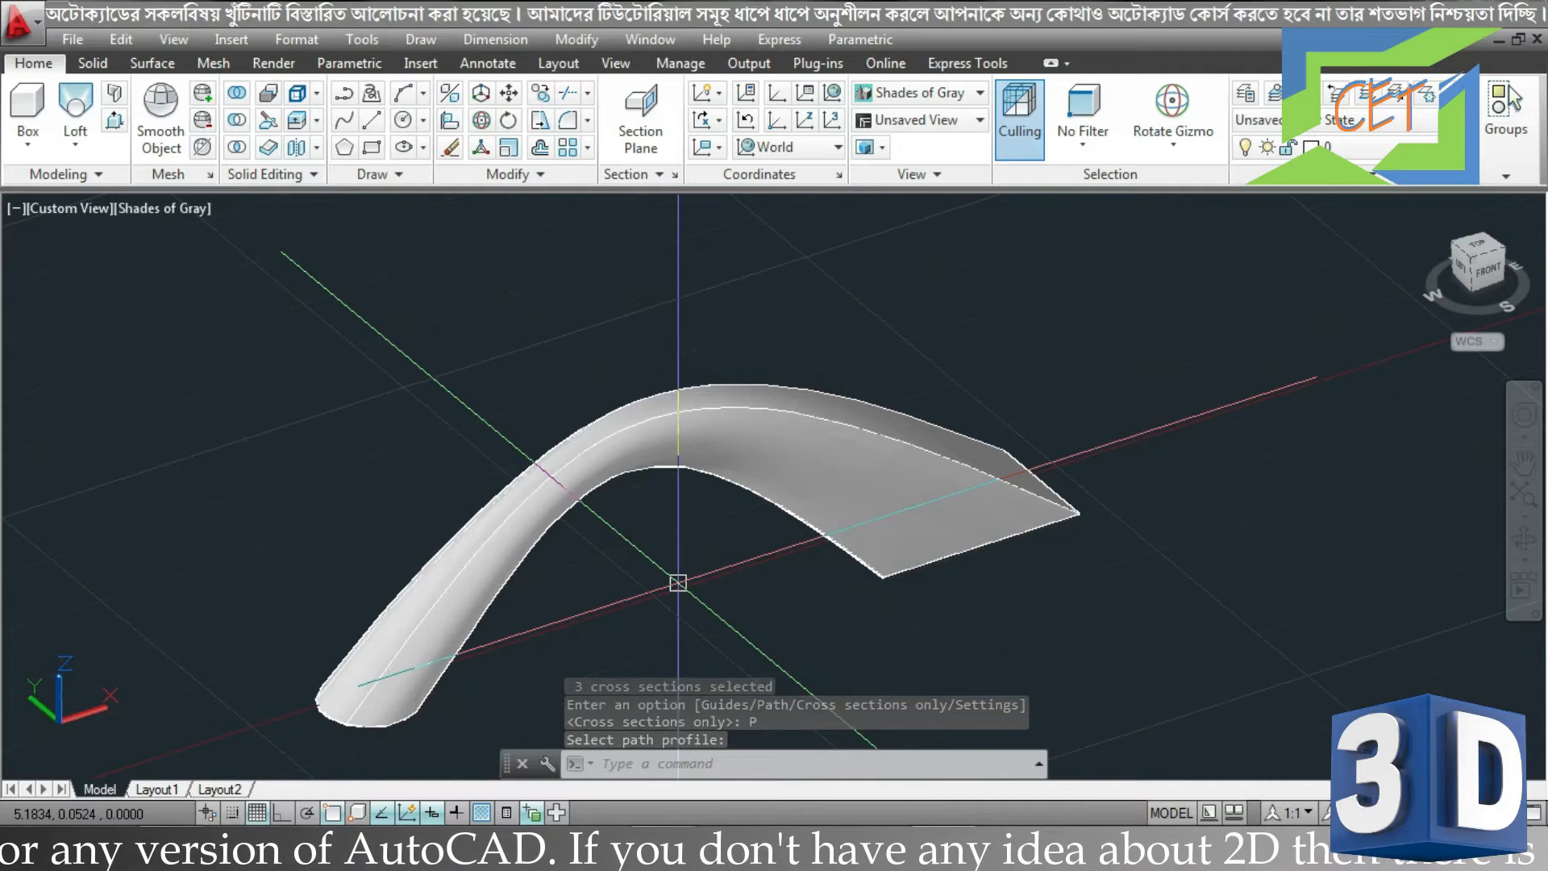
# Draw a rectangle on the ground plane in the empty area beyond the curved loft
pyautogui.keyDown('shift'); pyautogui.moveTo(678, 582); pyautogui.dragTo(645, 564, button='middle'); pyautogui.keyUp('shift')
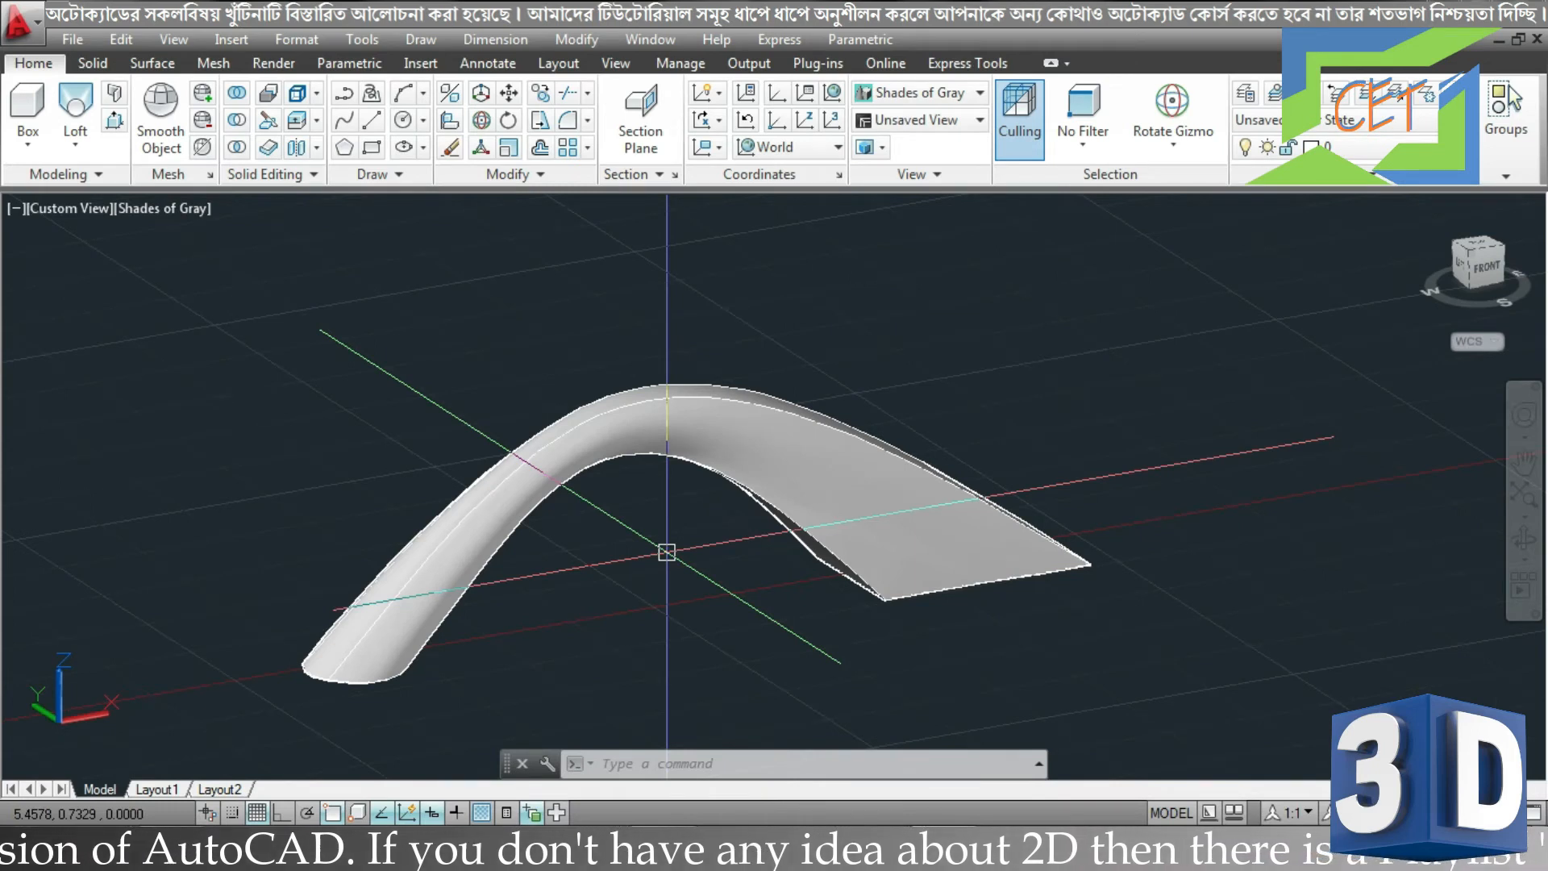
pyautogui.scroll(5, 666, 553)
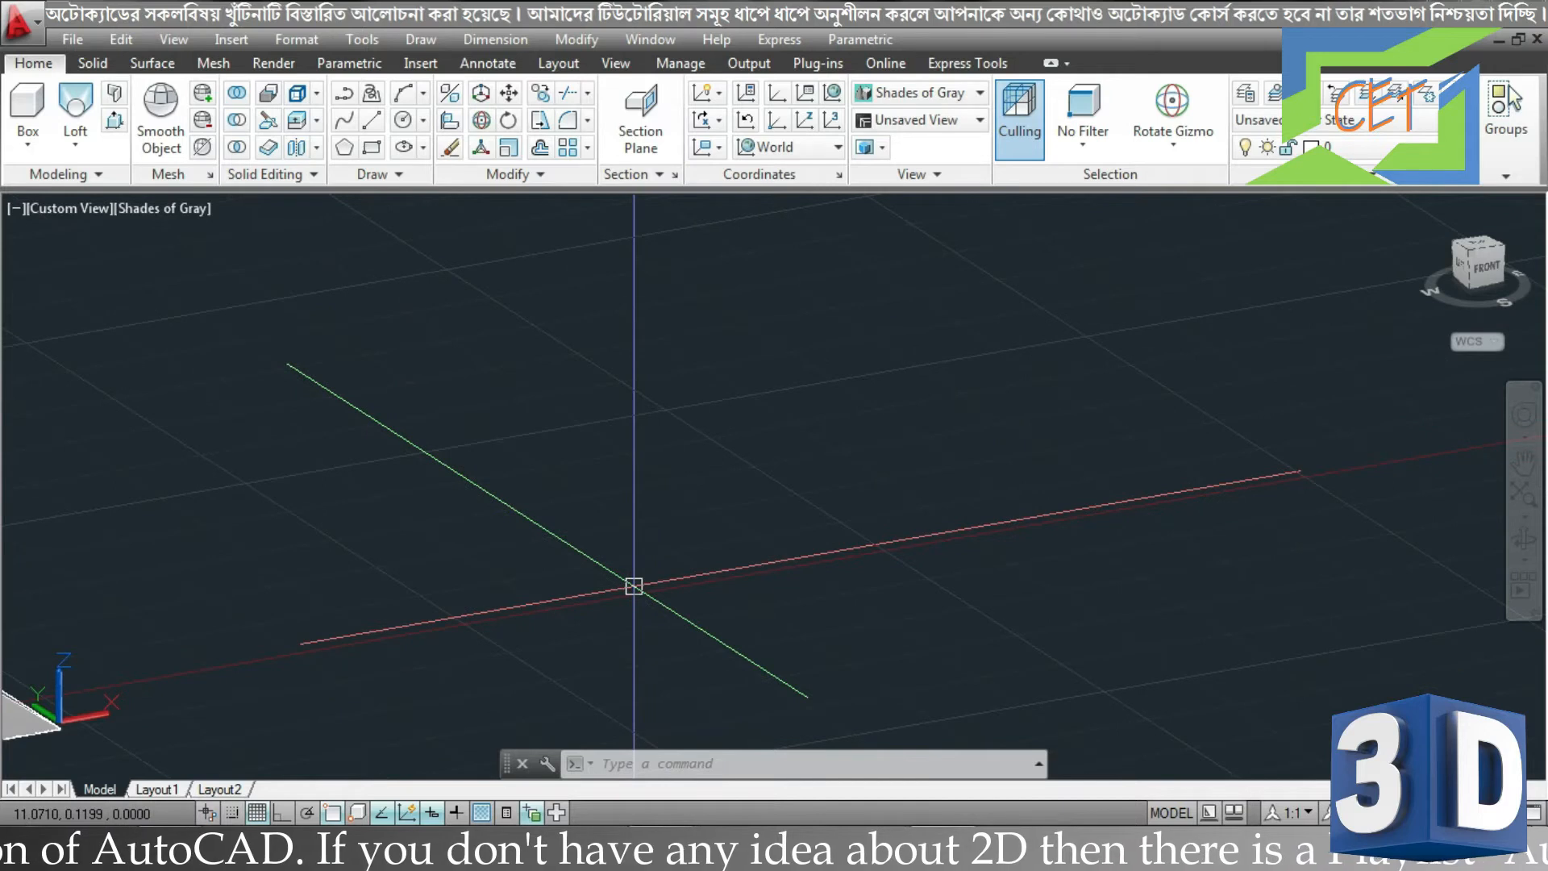
pyautogui.write('rec')
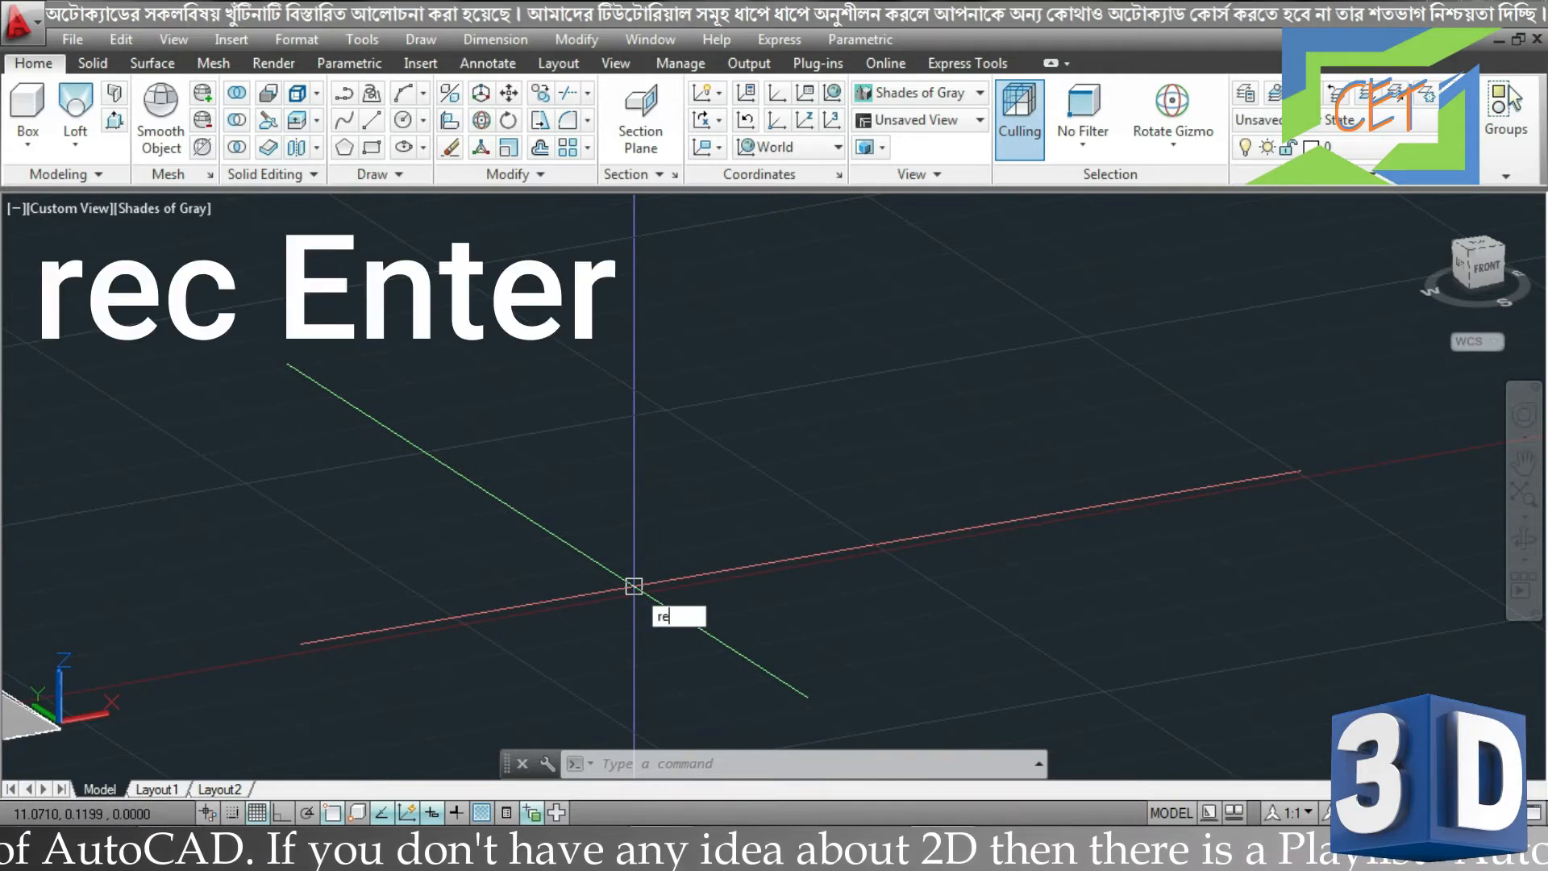
pyautogui.press('Return')
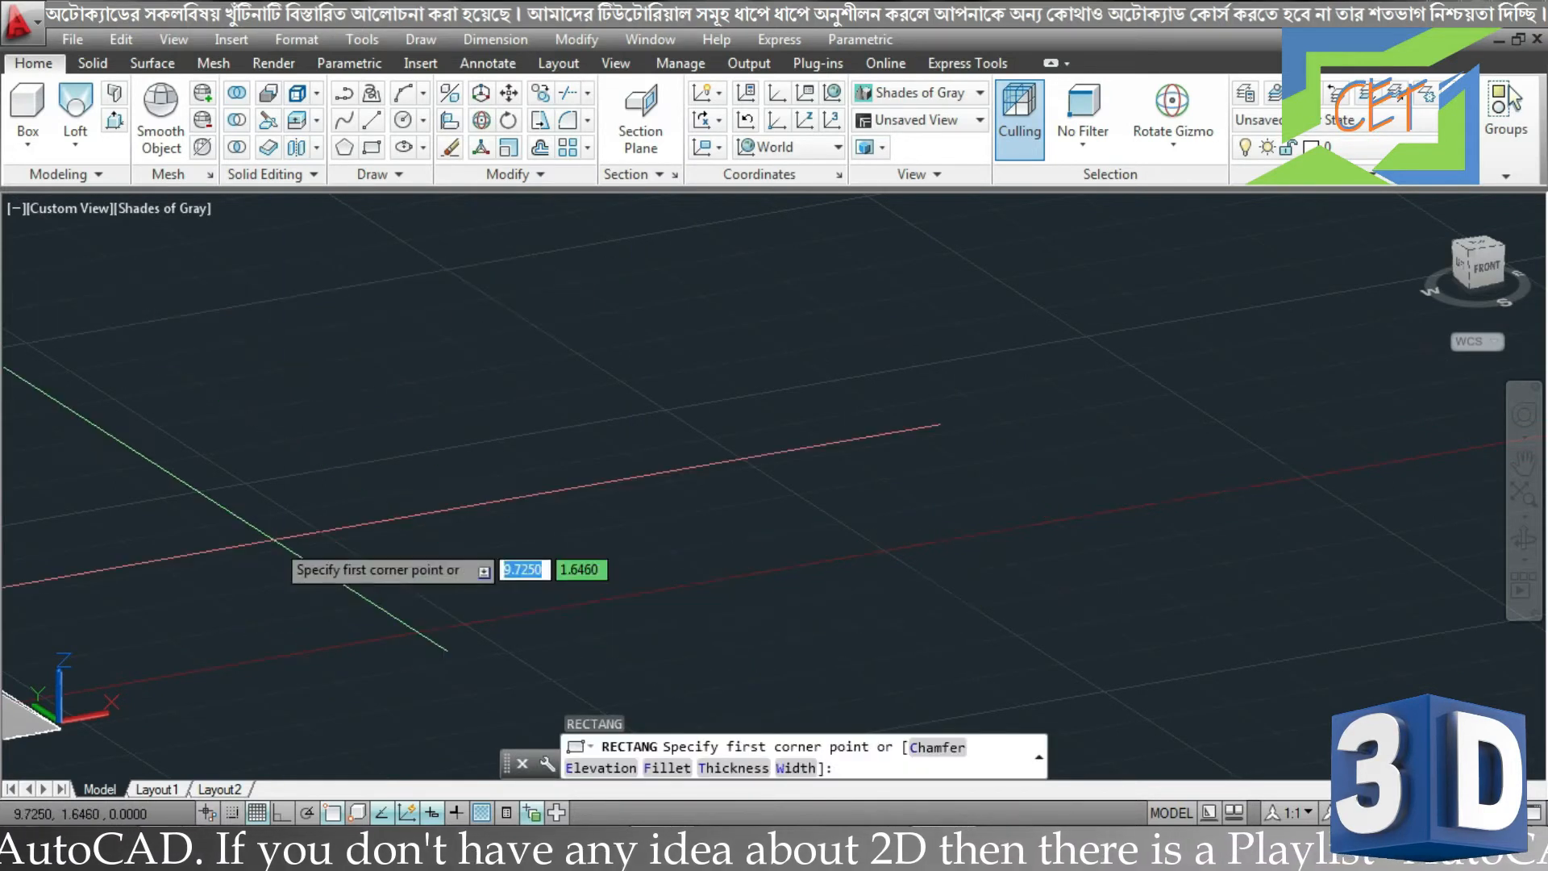
pyautogui.click(278, 538)
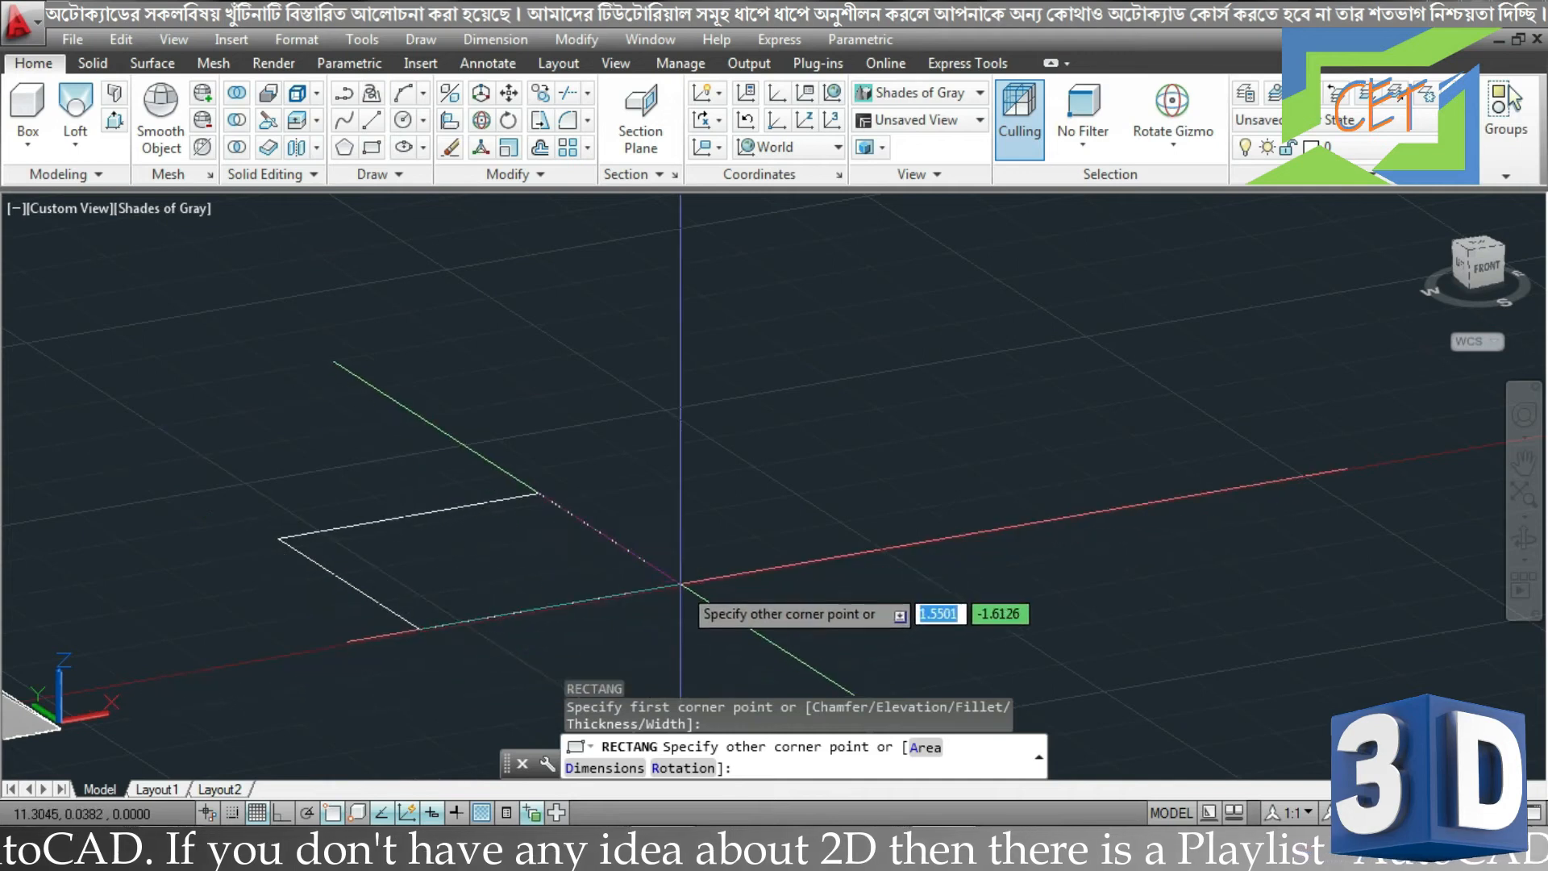
pyautogui.click(683, 600)
# Turn Ortho on and copy the new rectangle twice along the X axis, making a row of three
pyautogui.press('F8')
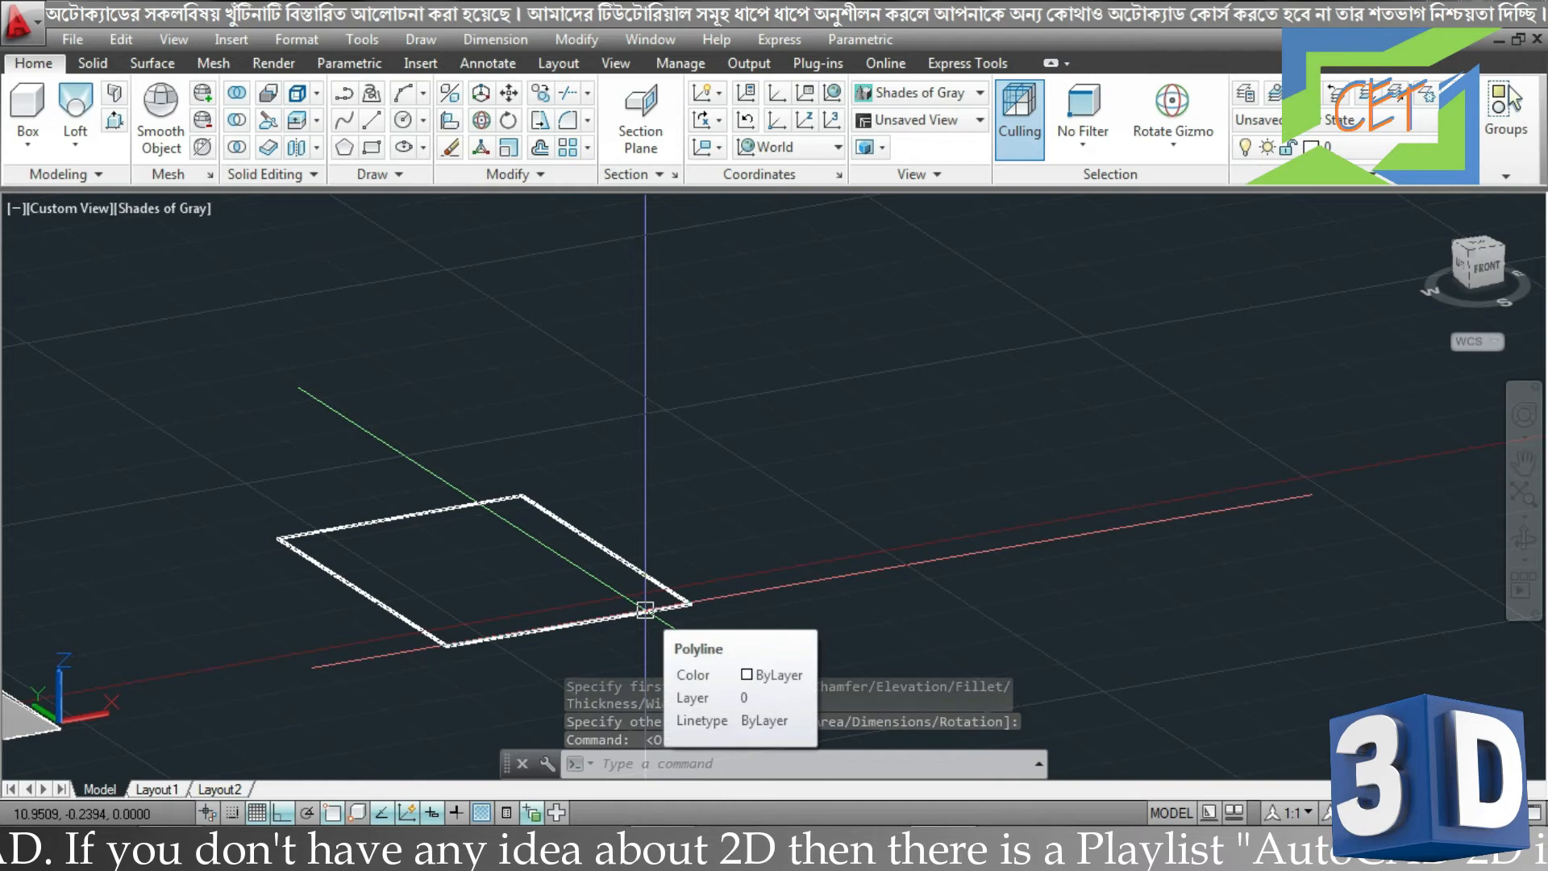
pyautogui.click(645, 609)
pyautogui.rightClick(646, 610)
pyautogui.click(729, 243)
pyautogui.click(851, 630)
pyautogui.moveTo(1243, 563); pyautogui.dragTo(907, 670, button='middle')
pyautogui.click(1320, 595)
pyautogui.moveTo(1454, 557); pyautogui.dragTo(642, 730, button='middle')
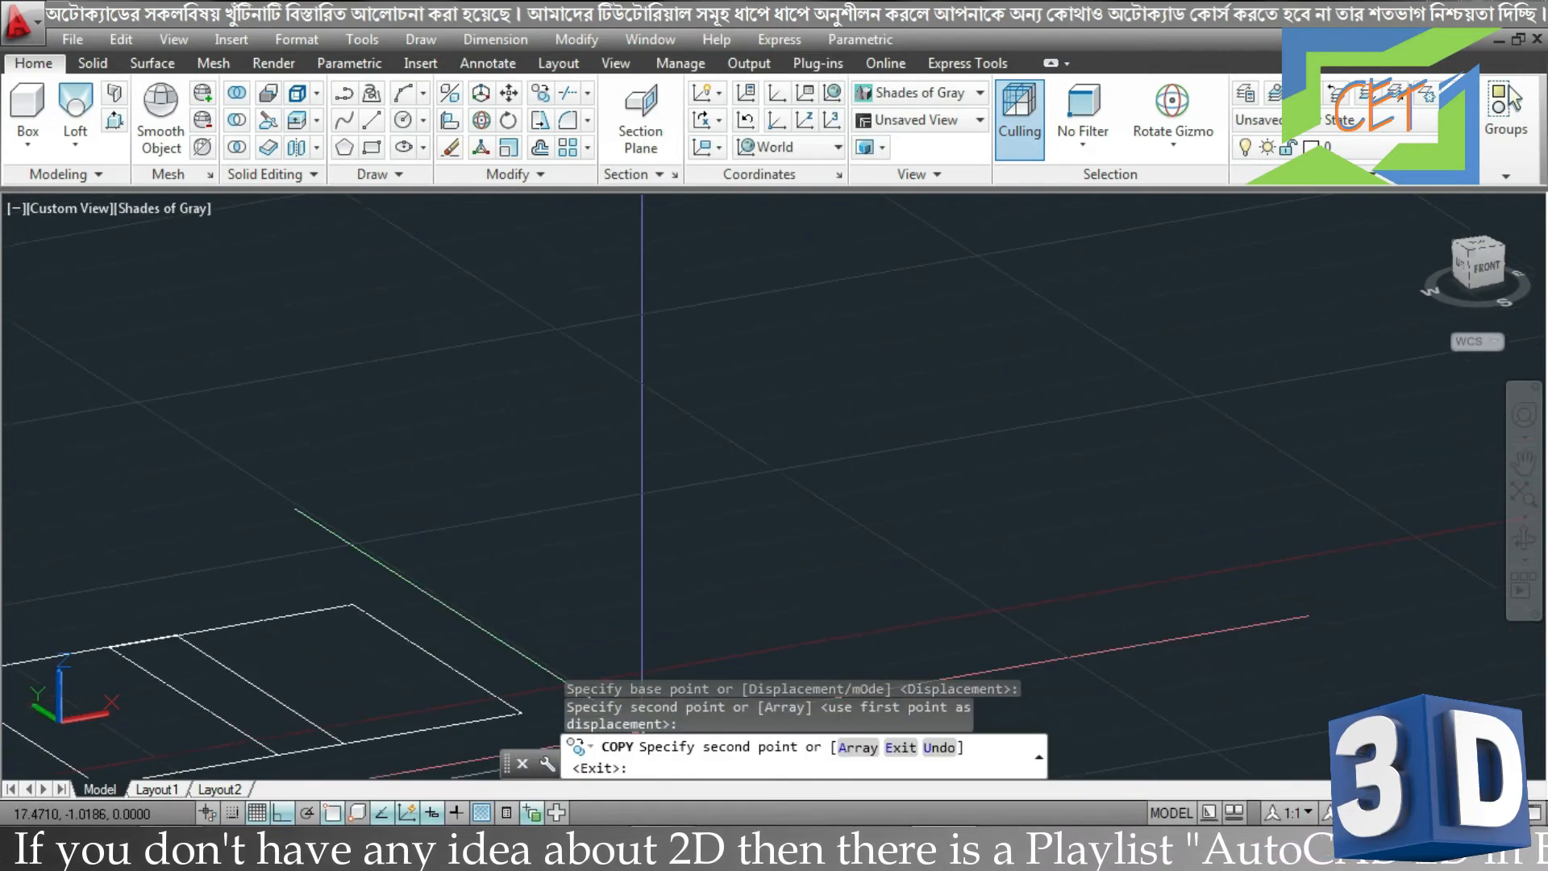
pyautogui.click(1369, 615)
# Raise the middle rectangle along Z above the other two and rotate it upright about the Y axis
pyautogui.scroll(-7, 1132, 491)
pyautogui.click(850, 567)
pyautogui.rightClick(850, 567)
pyautogui.click(925, 437)
pyautogui.click(948, 655)
pyautogui.click(939, 456)
pyautogui.click(857, 369)
pyautogui.click(868, 317)
pyautogui.click(507, 359)
pyautogui.press('Escape')
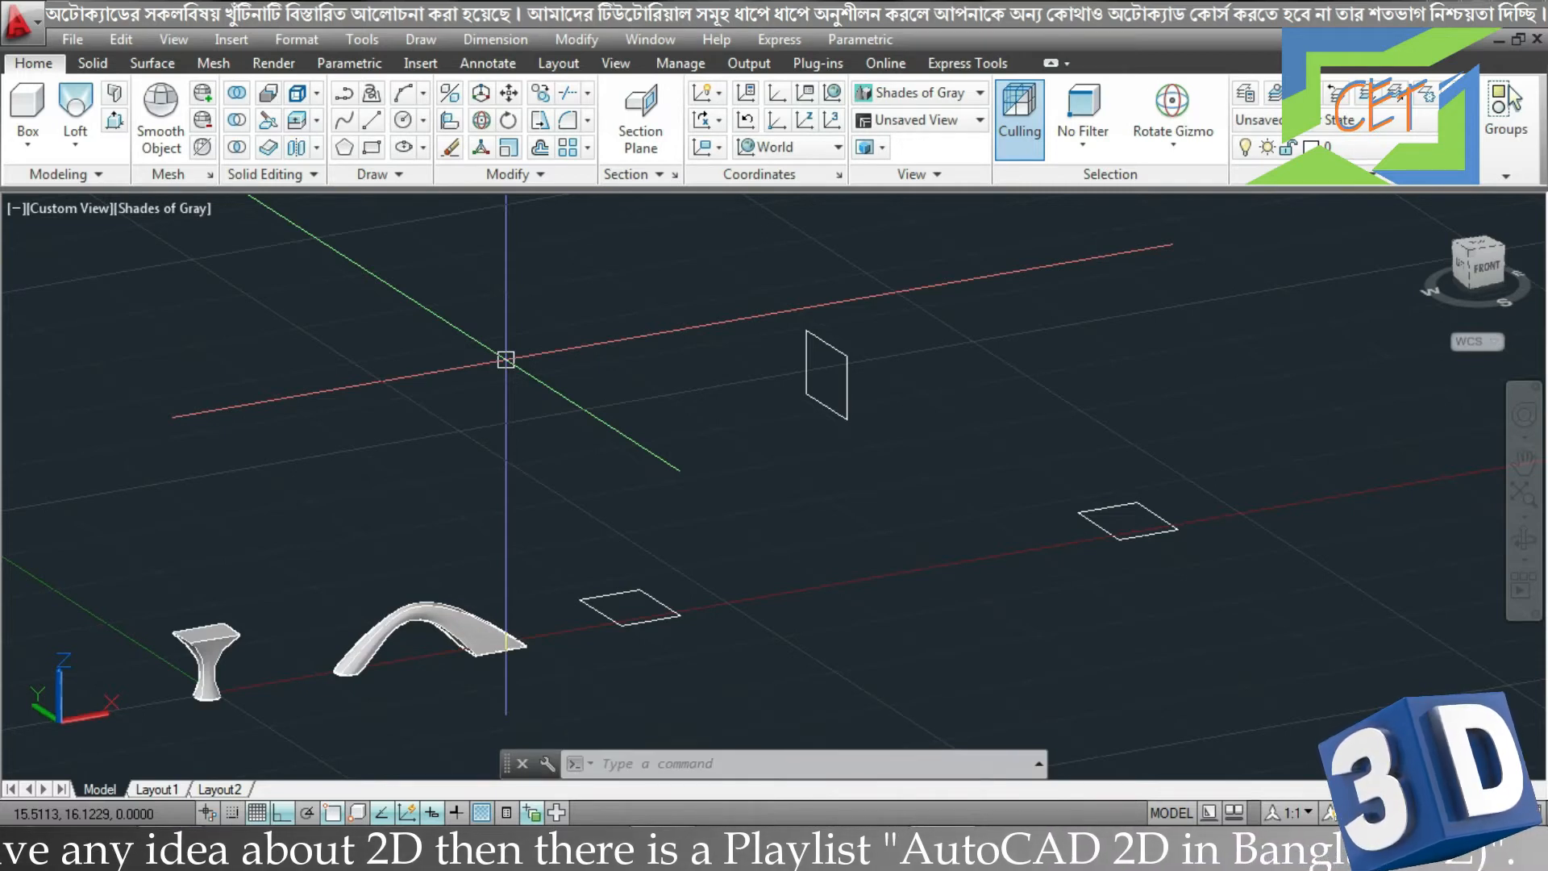
# Draw a spline from the first flat rectangle's far corner through the upright rectangle's lower far corner to the last rectangle's far corner
pyautogui.write('spl')
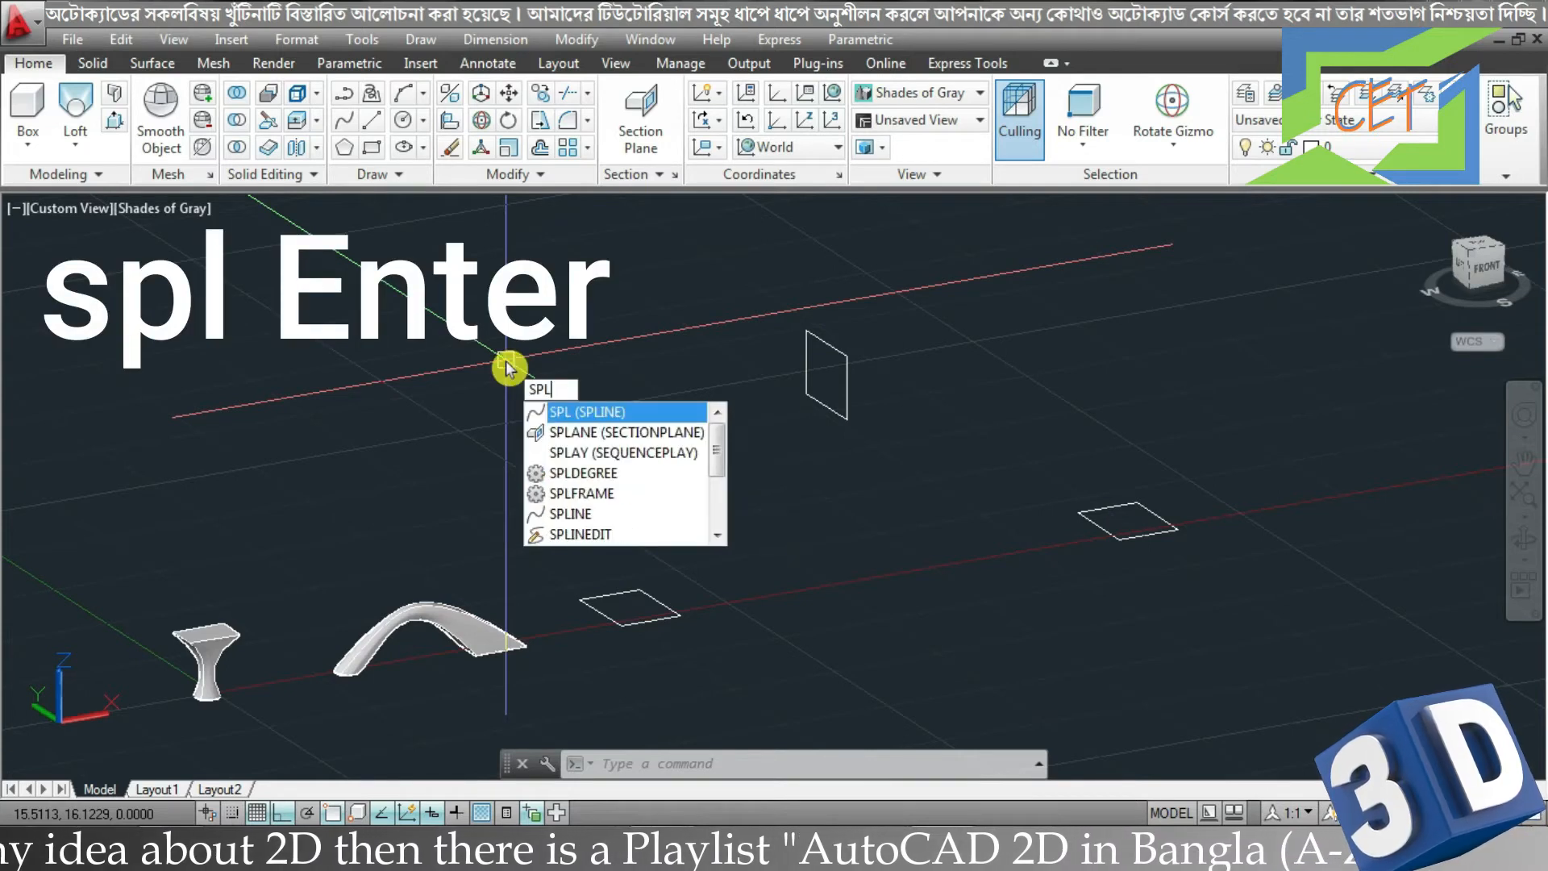
pyautogui.press('Return')
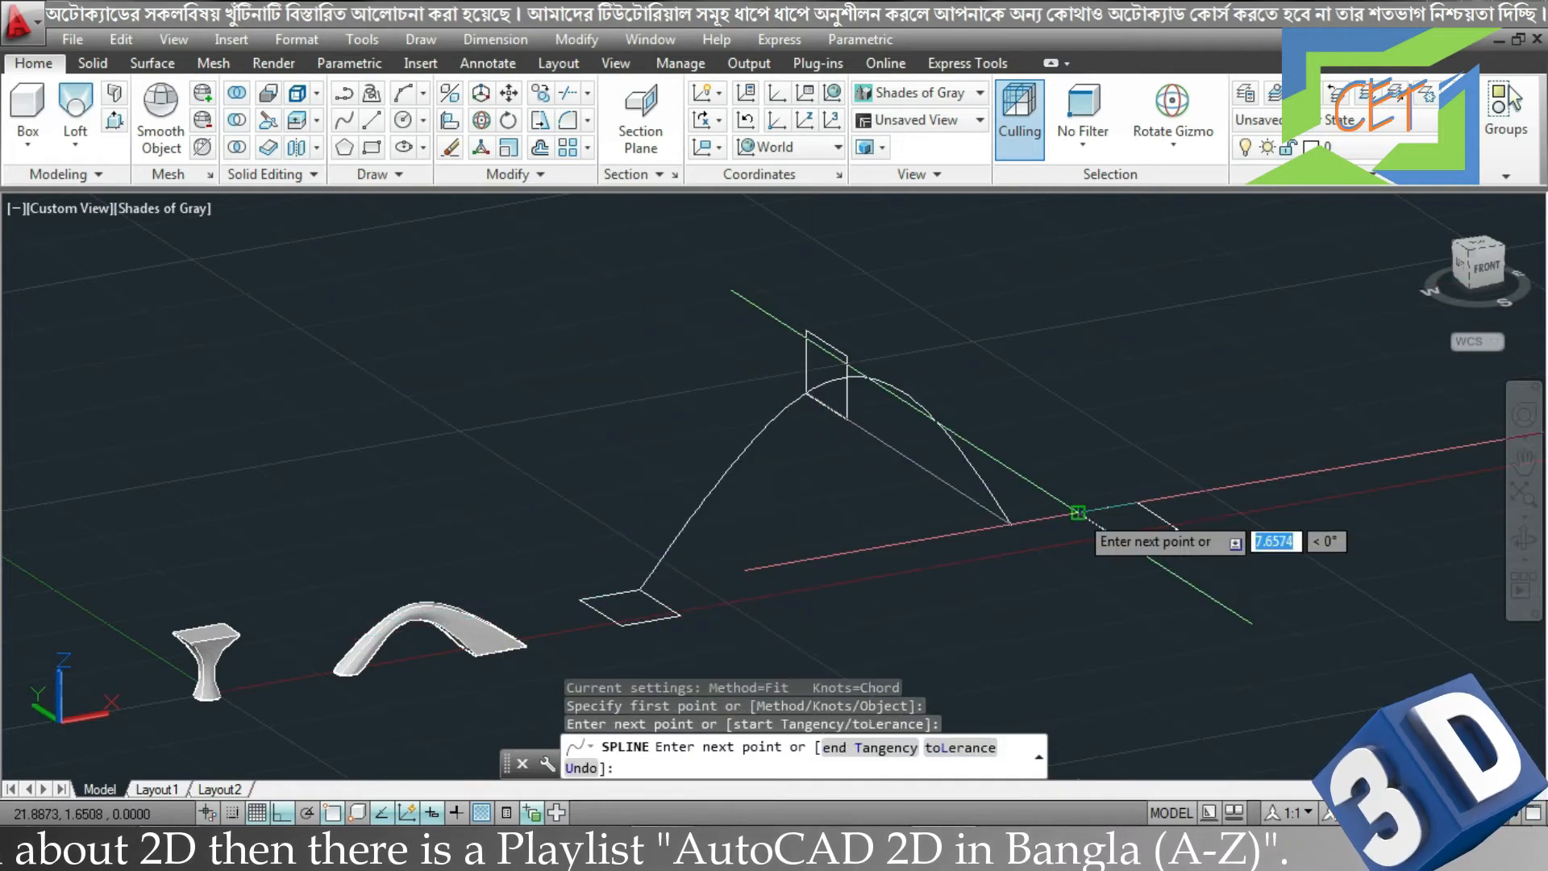
pyautogui.click(1100, 508)
pyautogui.press('Return')
pyautogui.moveTo(1105, 494)
pyautogui.keyDown('shift'); pyautogui.mouseDown(button='middle')
pyautogui.moveTo(1124, 541)
pyautogui.moveTo(940, 542)
pyautogui.mouseUp(button='middle'); pyautogui.keyUp('shift')
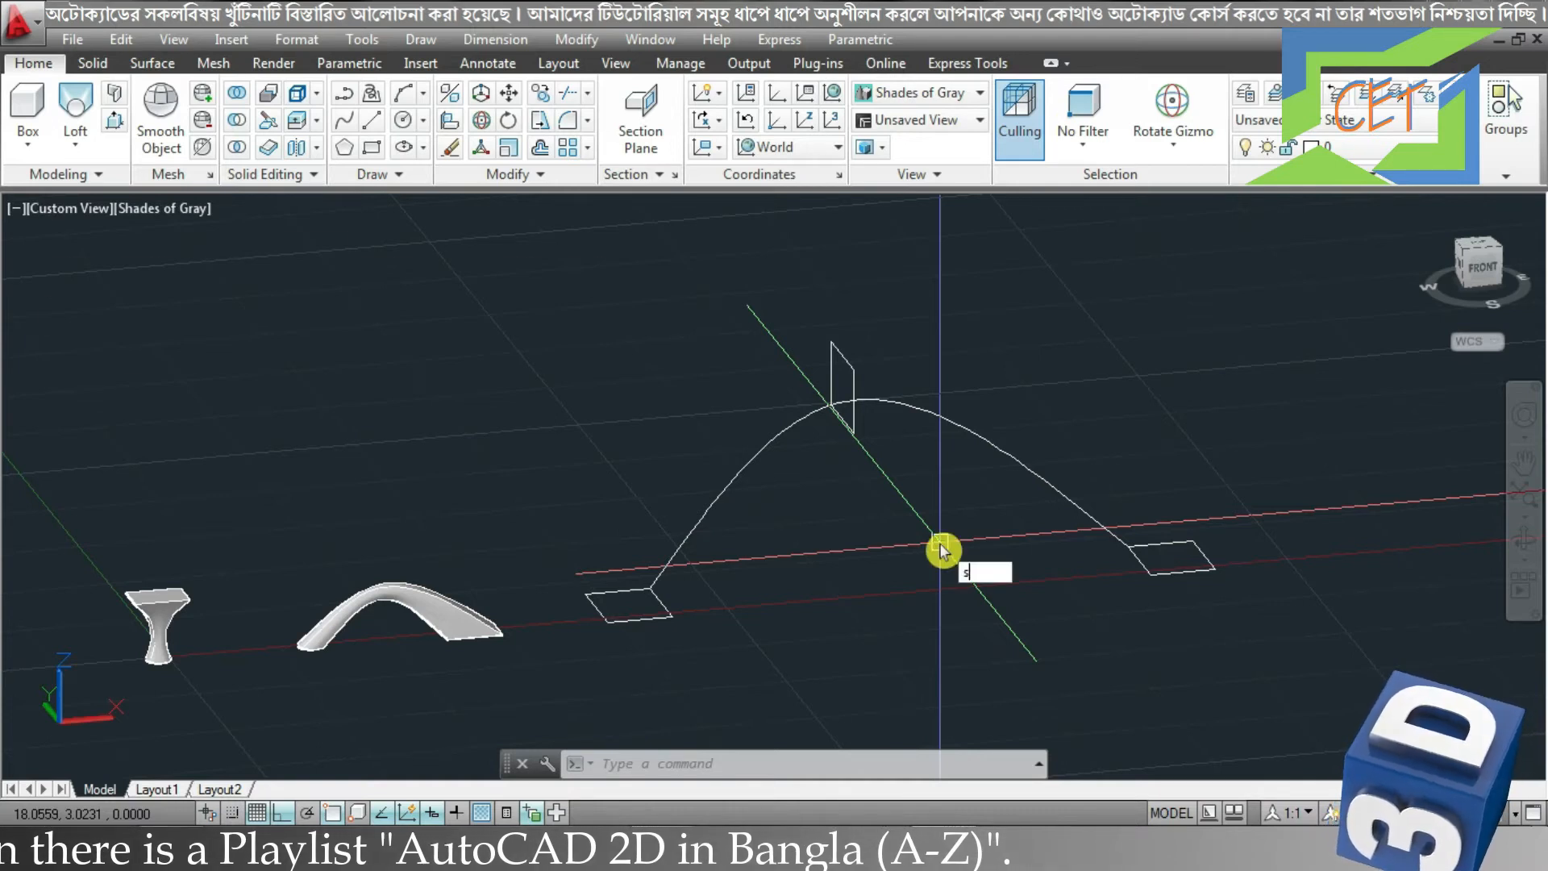
# Draw a second spline from the first rectangle's near corner through the upright rectangle's upper near corner to the last rectangle's near corner
pyautogui.write('spl')
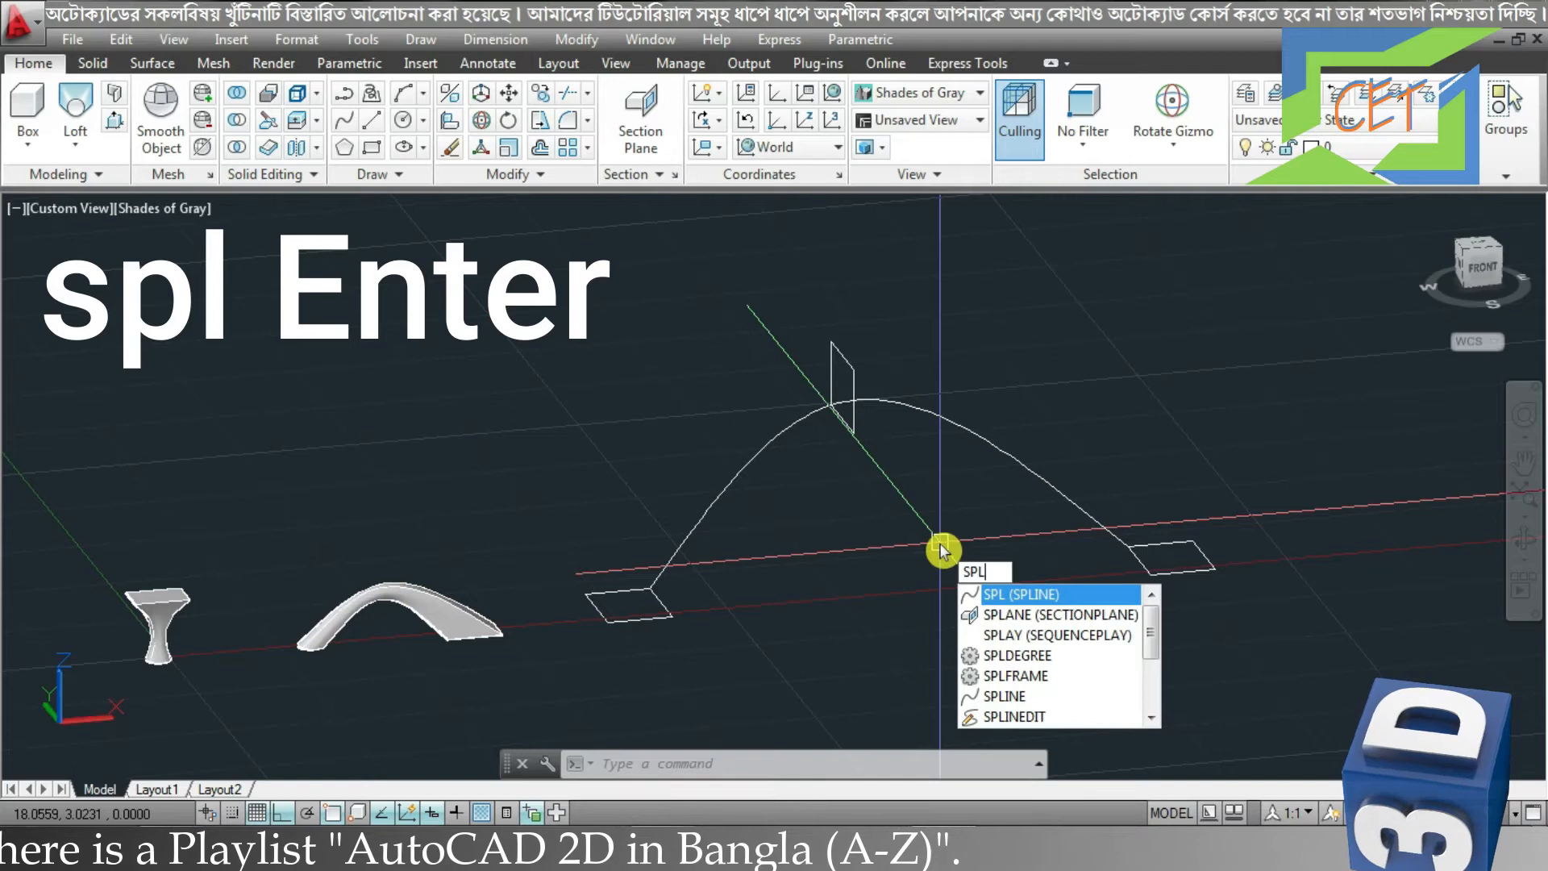
pyautogui.press('Return')
pyautogui.click(608, 622)
pyautogui.click(854, 371)
pyautogui.click(1215, 569)
pyautogui.press('Return')
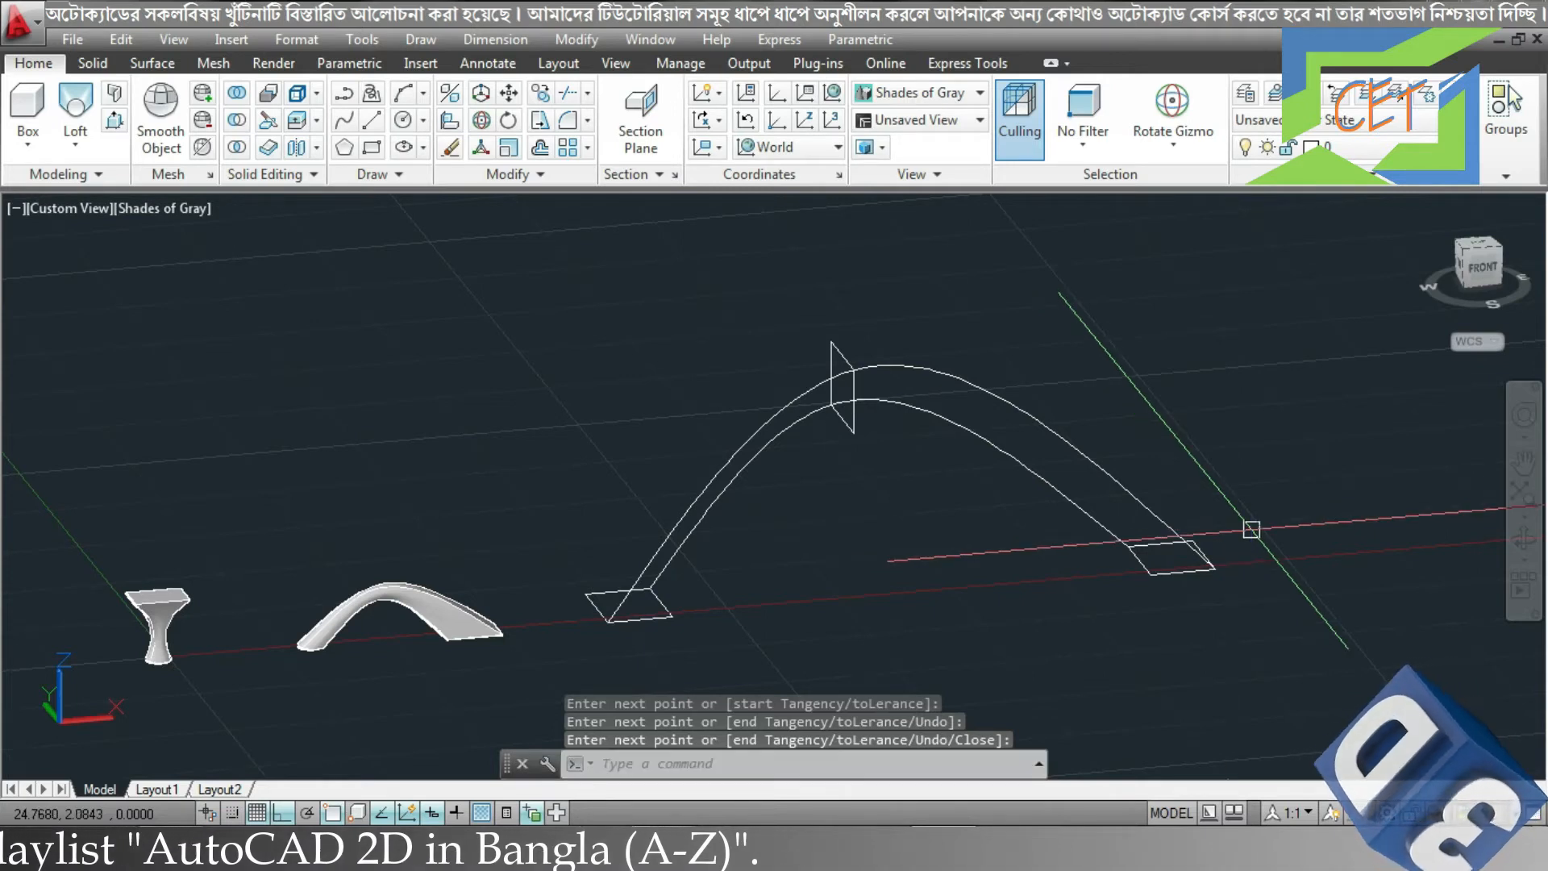
pyautogui.keyDown('shift'); pyautogui.moveTo(1278, 537); pyautogui.dragTo(615, 358, button='middle'); pyautogui.keyUp('shift')
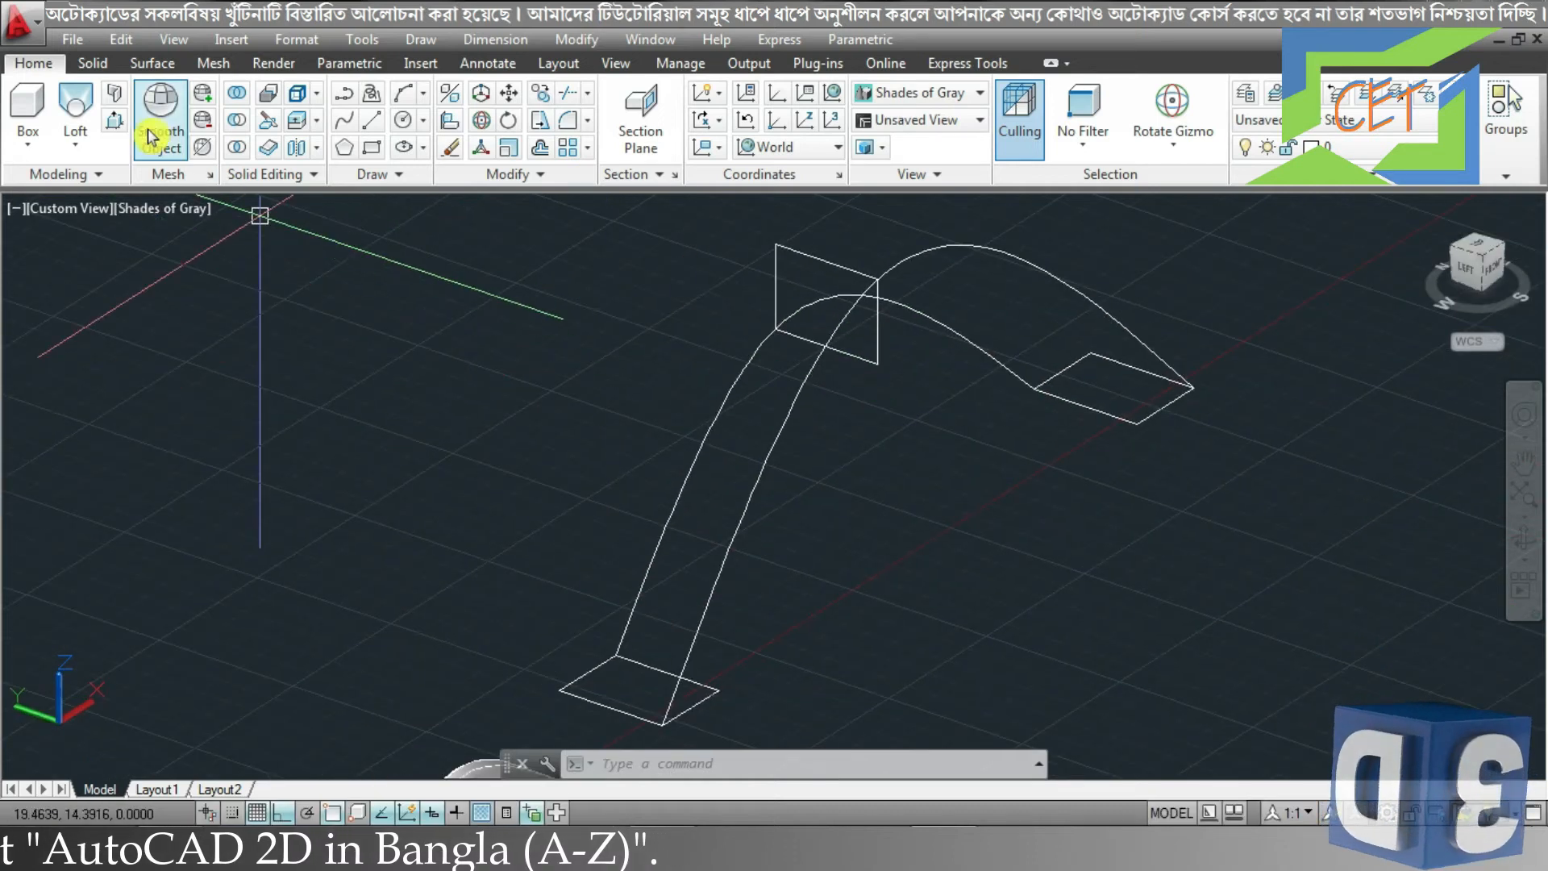
# Loft the three rectangles in order with the Guides option, using the two splines as guide profiles
pyautogui.click(85, 121)
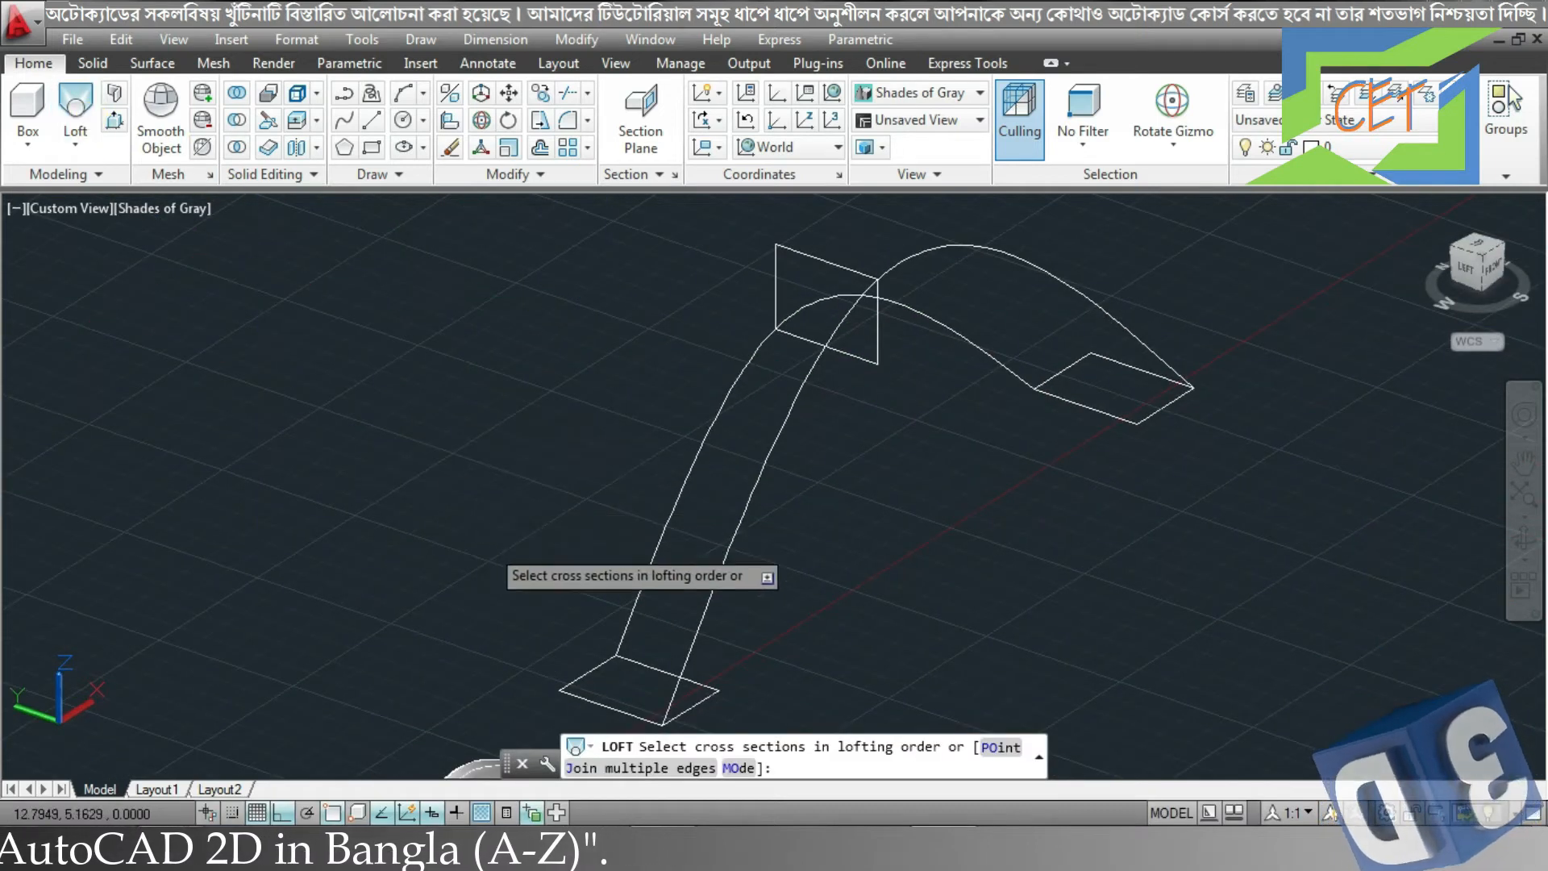
pyautogui.click(600, 703)
pyautogui.click(826, 346)
pyautogui.click(1064, 399)
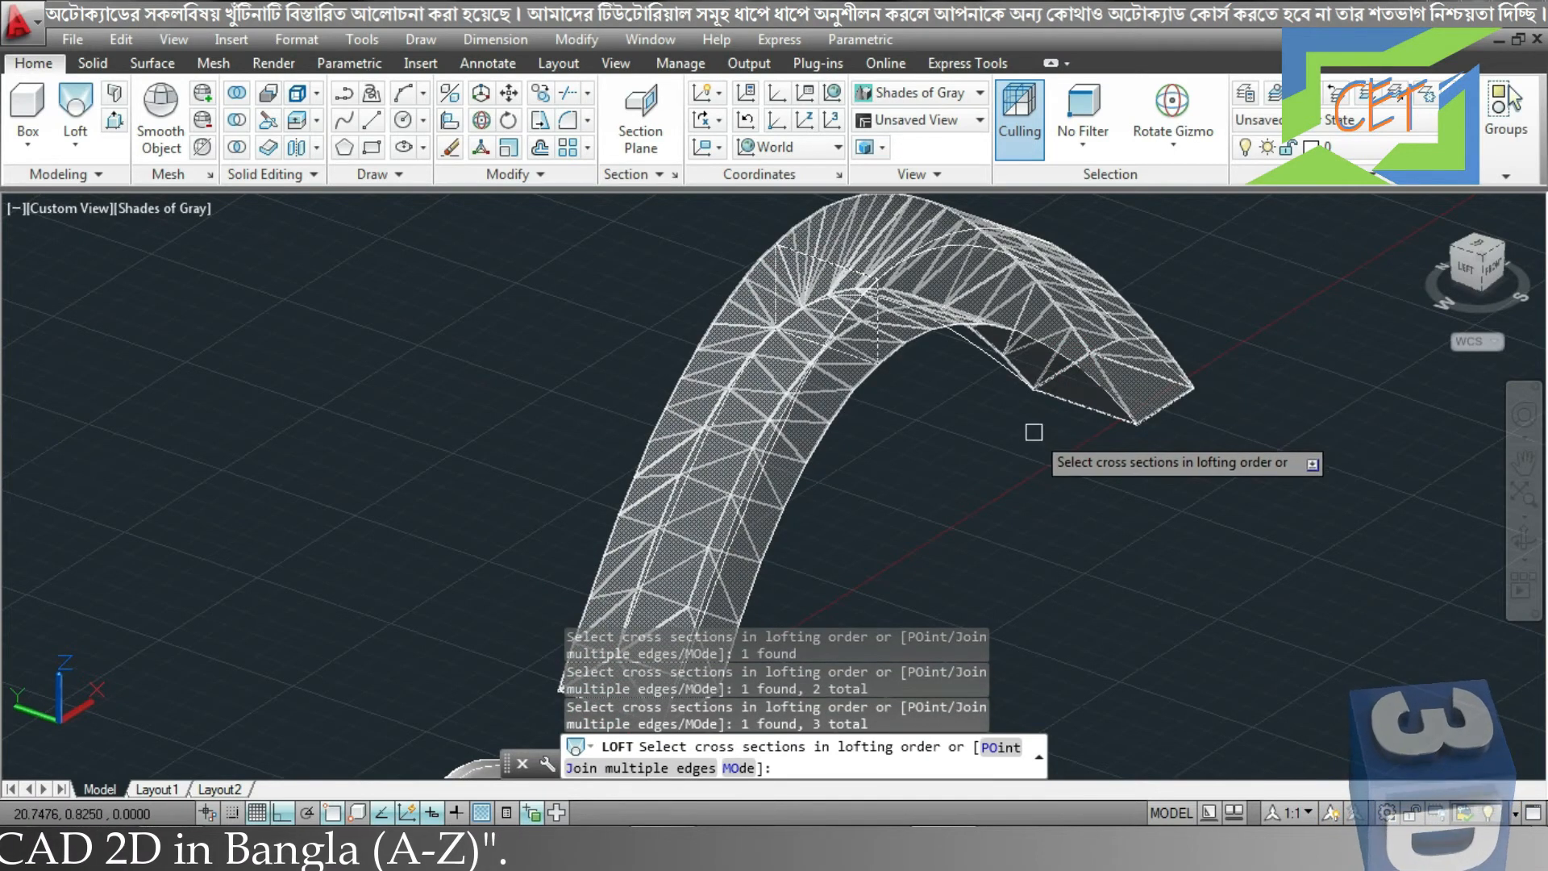
pyautogui.press('Return')
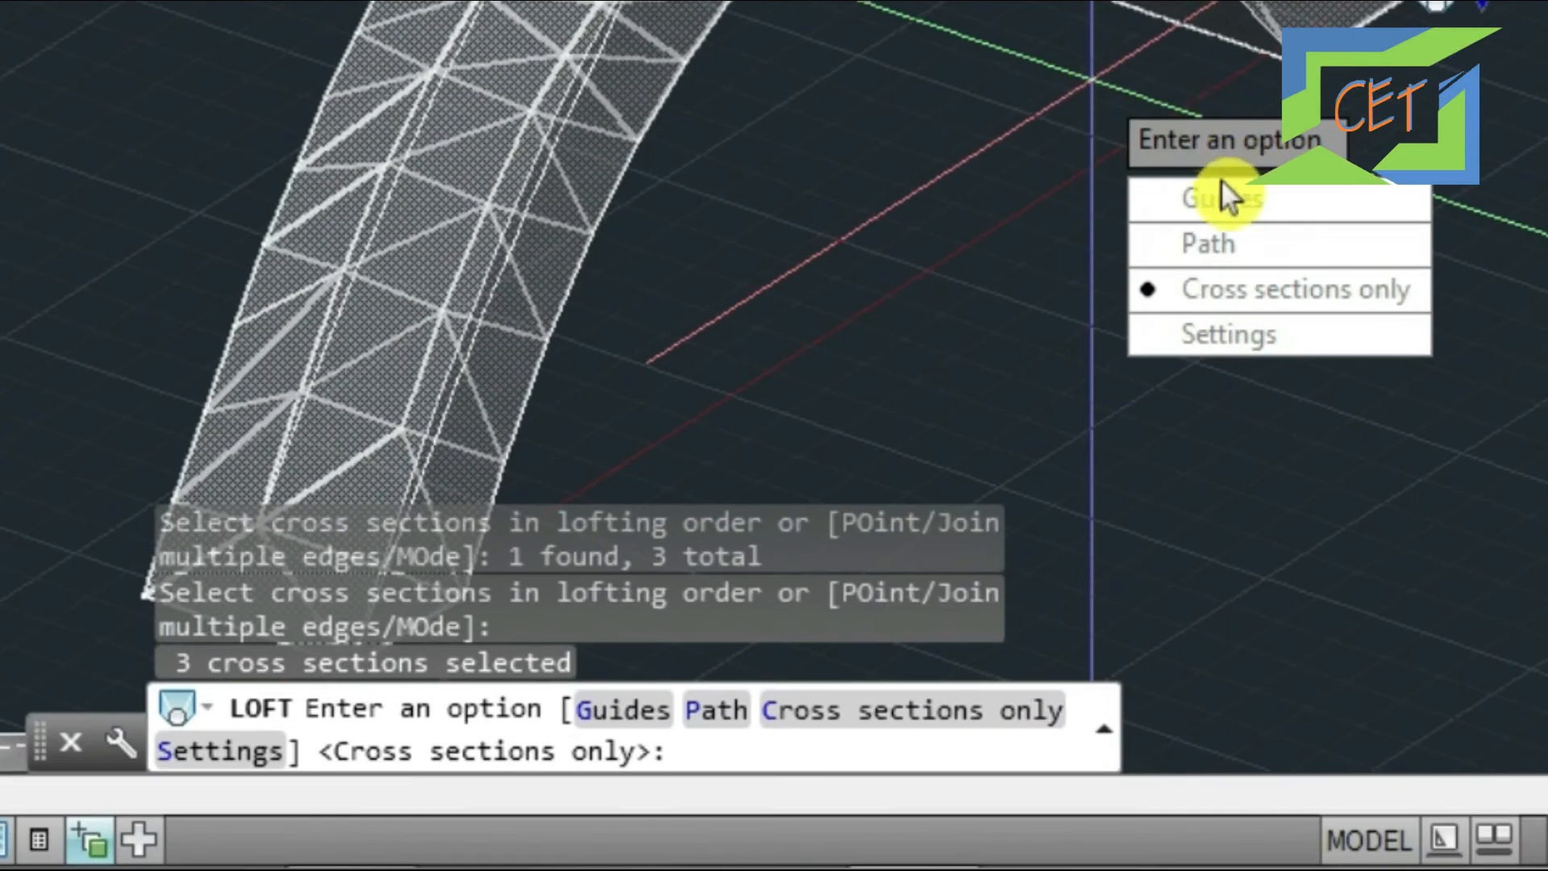
pyautogui.click(1220, 187)
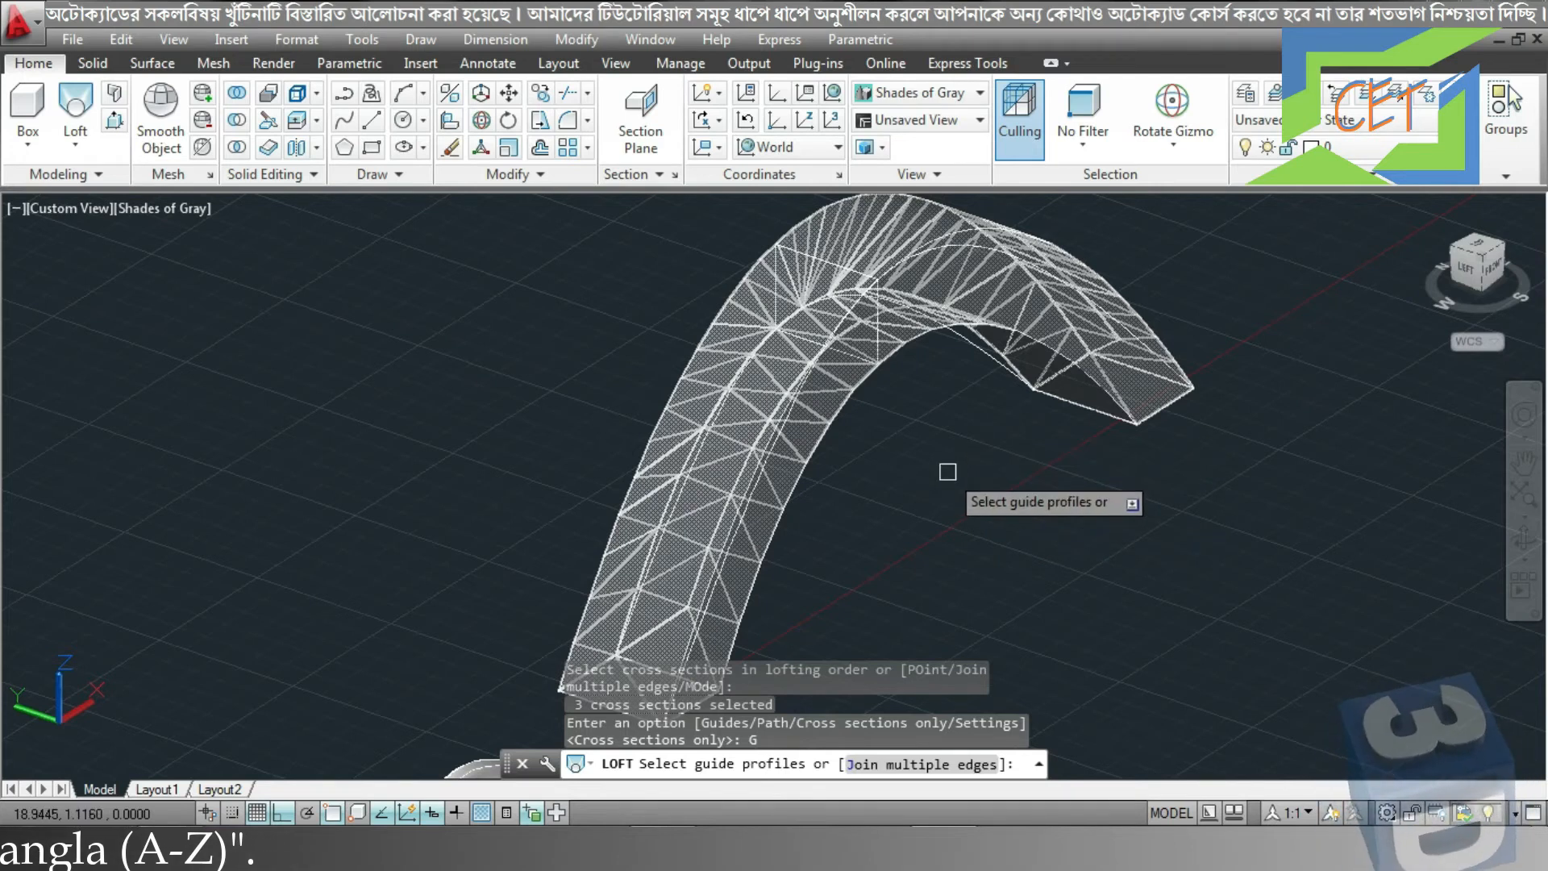
pyautogui.click(704, 435)
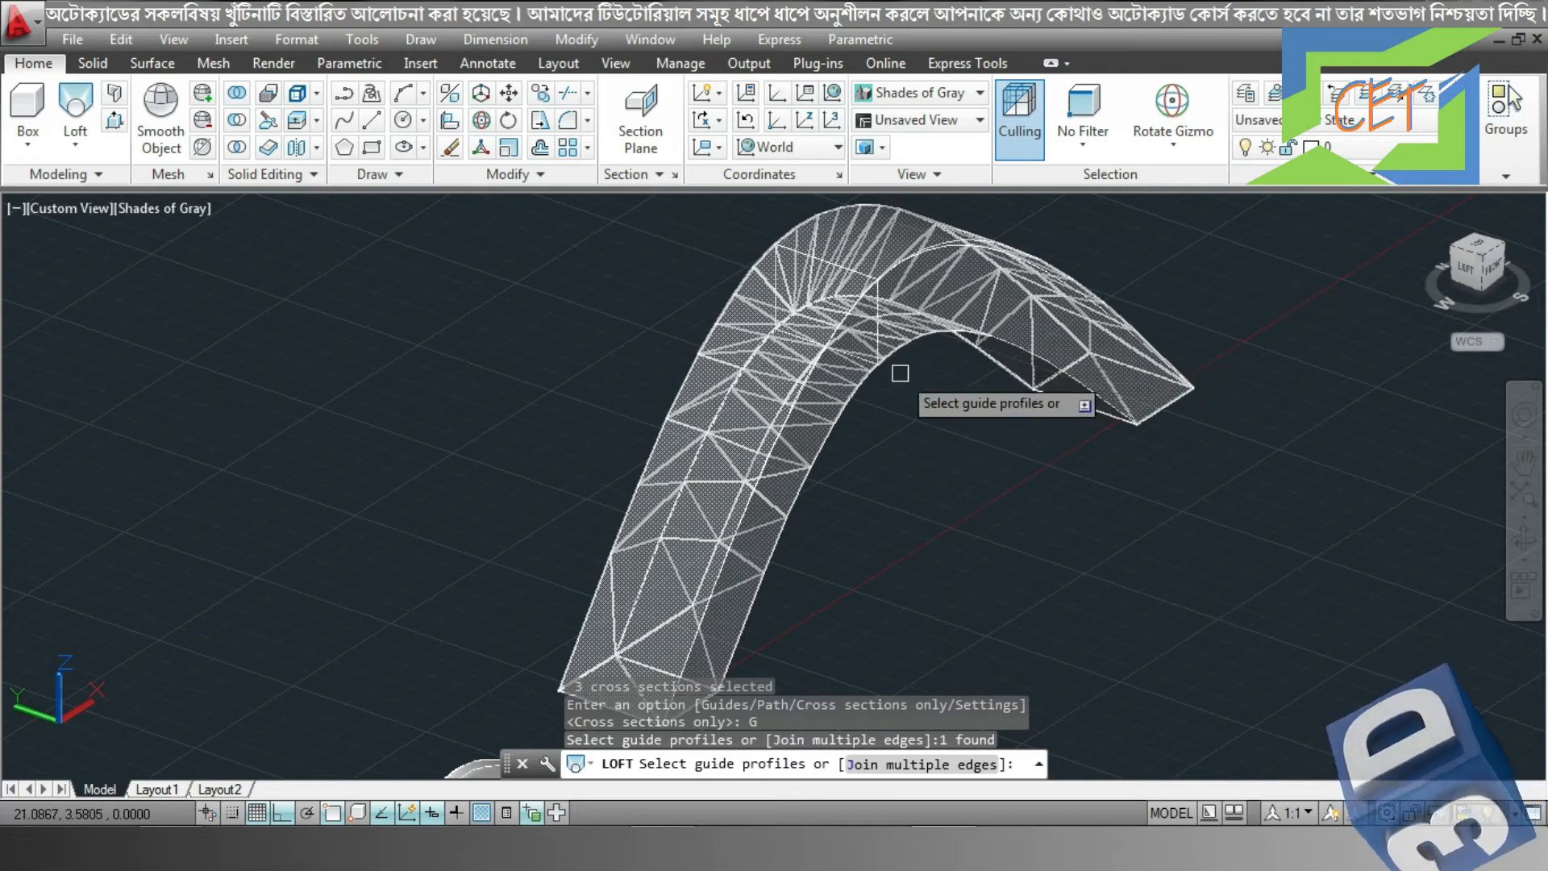
pyautogui.click(763, 476)
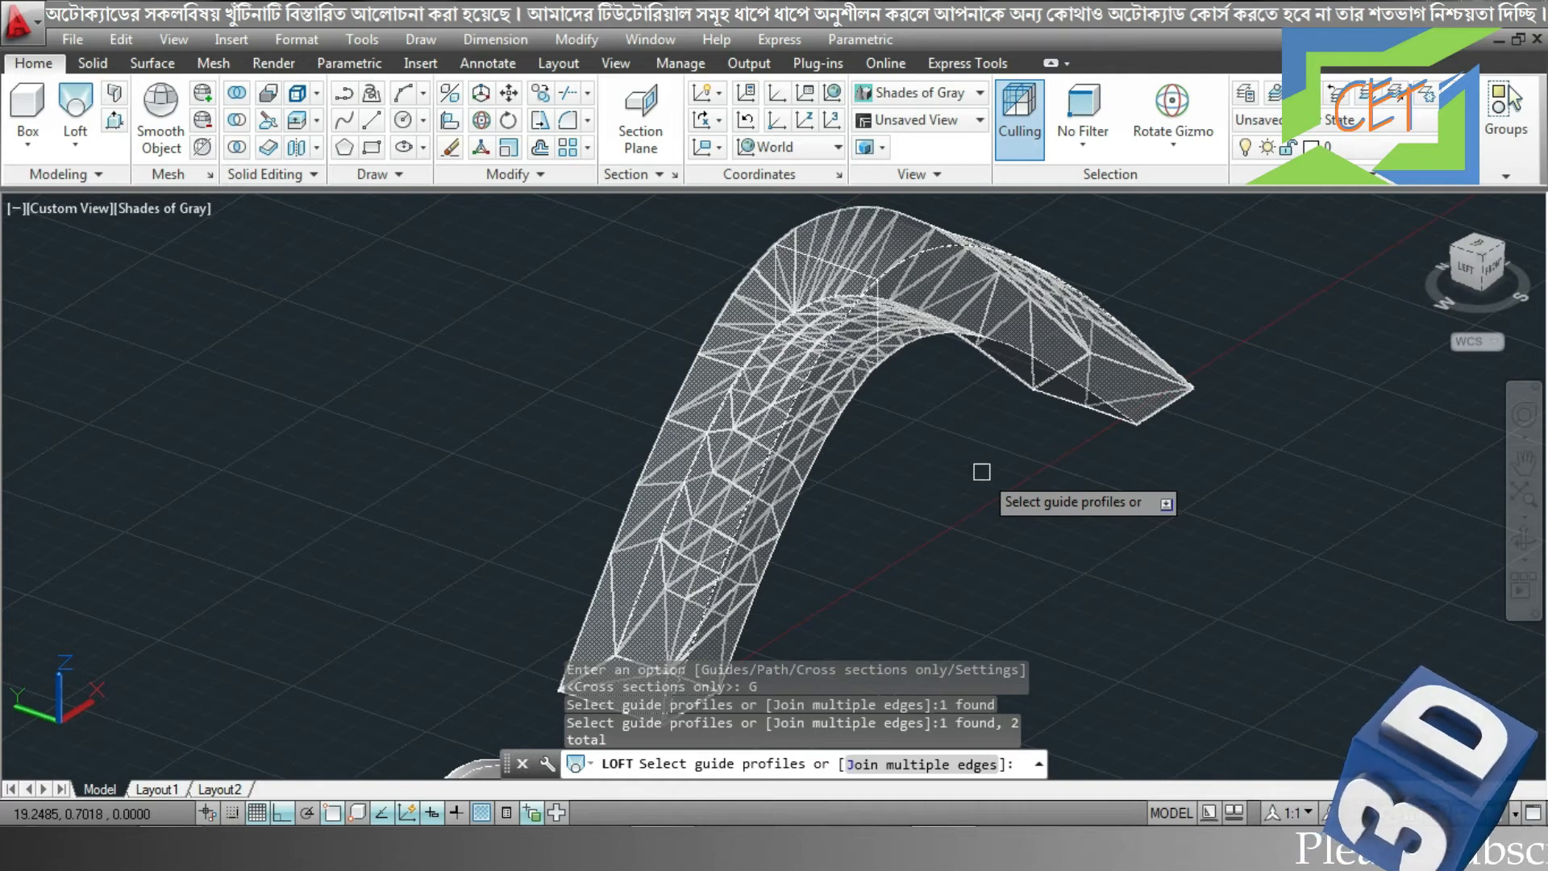
pyautogui.press('Return')
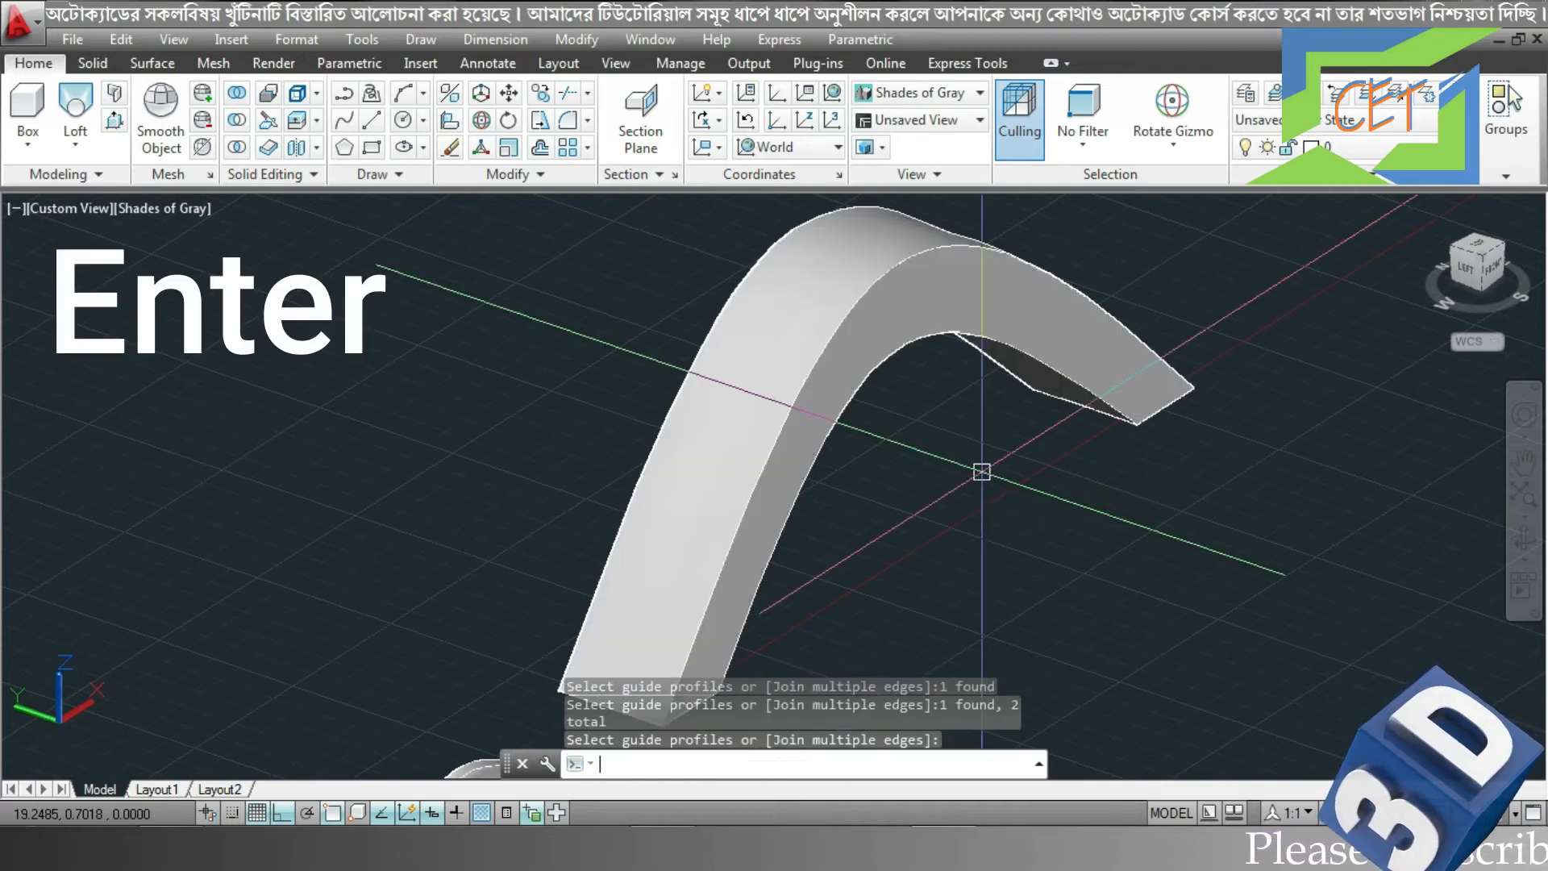
pyautogui.keyDown('shift'); pyautogui.moveTo(982, 472); pyautogui.dragTo(490, 454, button='middle'); pyautogui.keyUp('shift')
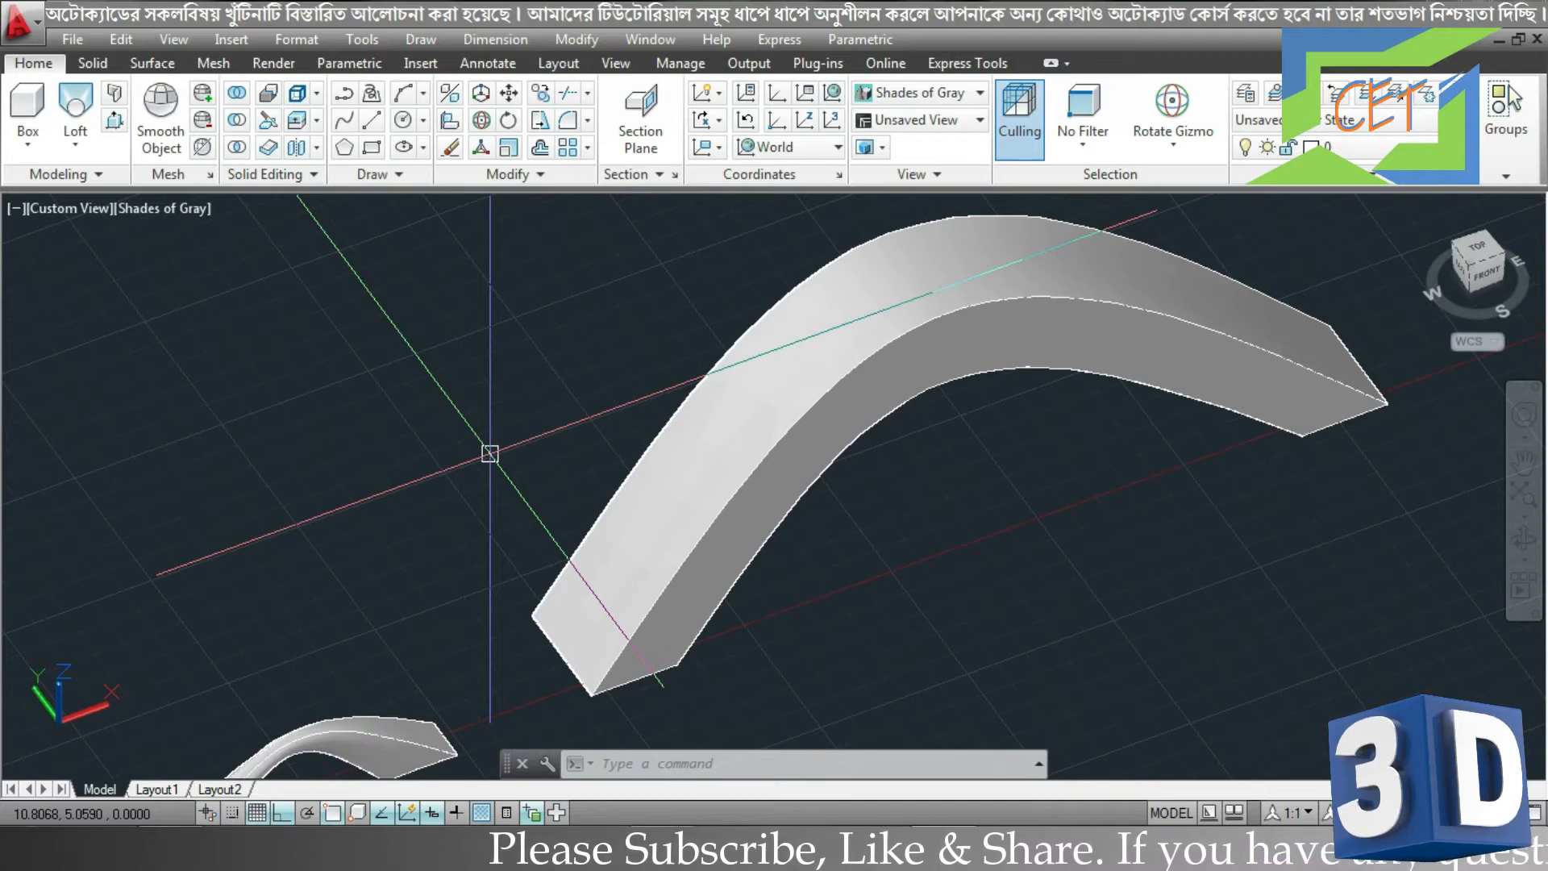
# Erase all objects in the drawing and switch to the Top view with the 2D Wireframe visual style
pyautogui.hotkey('ctrl', 'a')
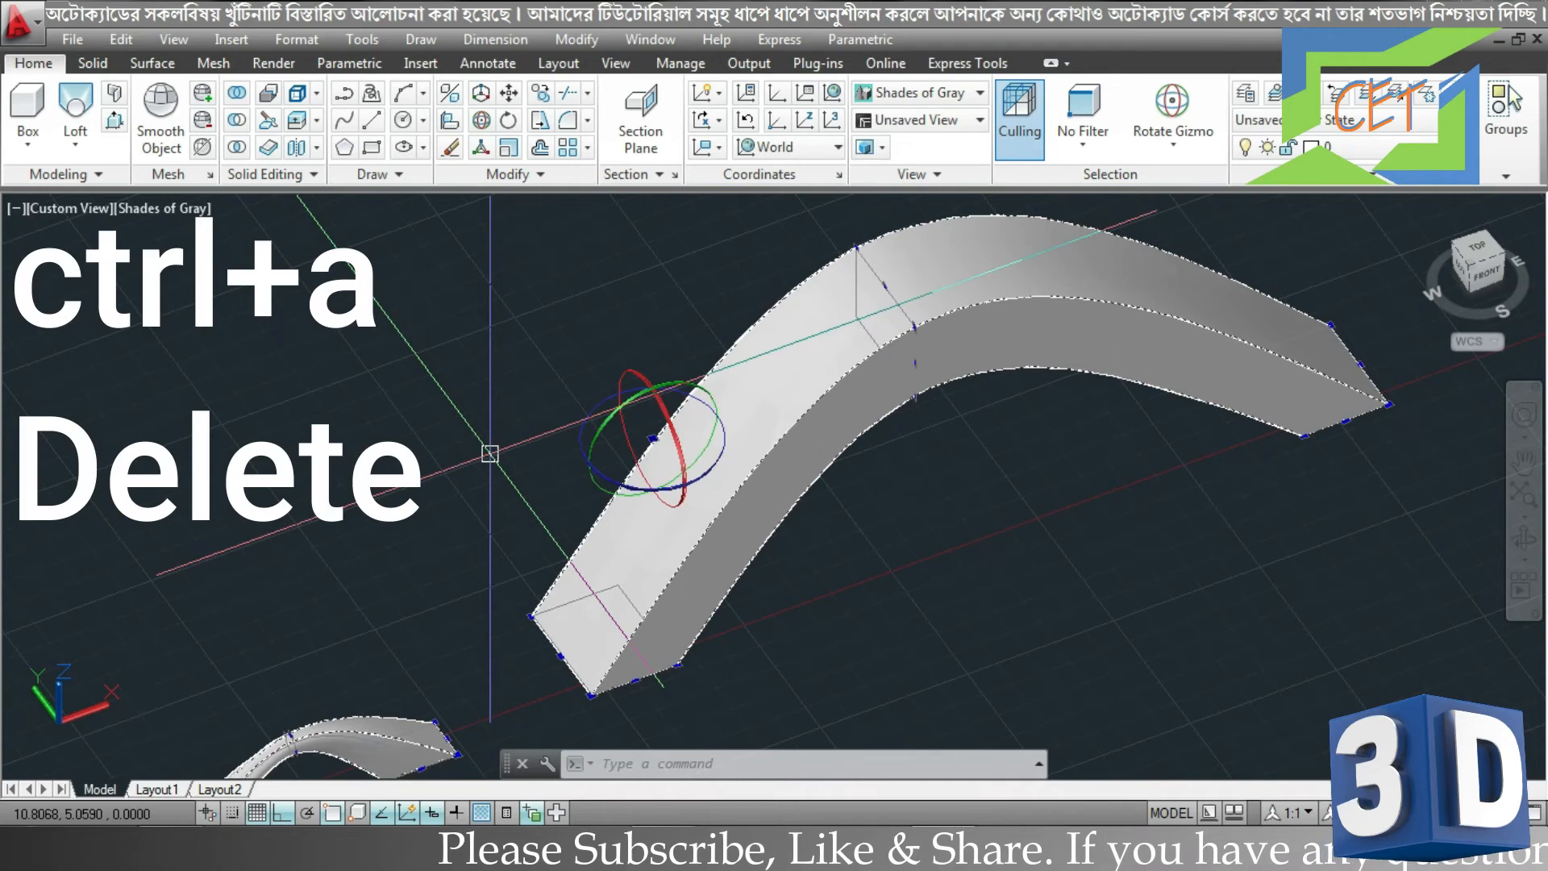
pyautogui.press('Delete')
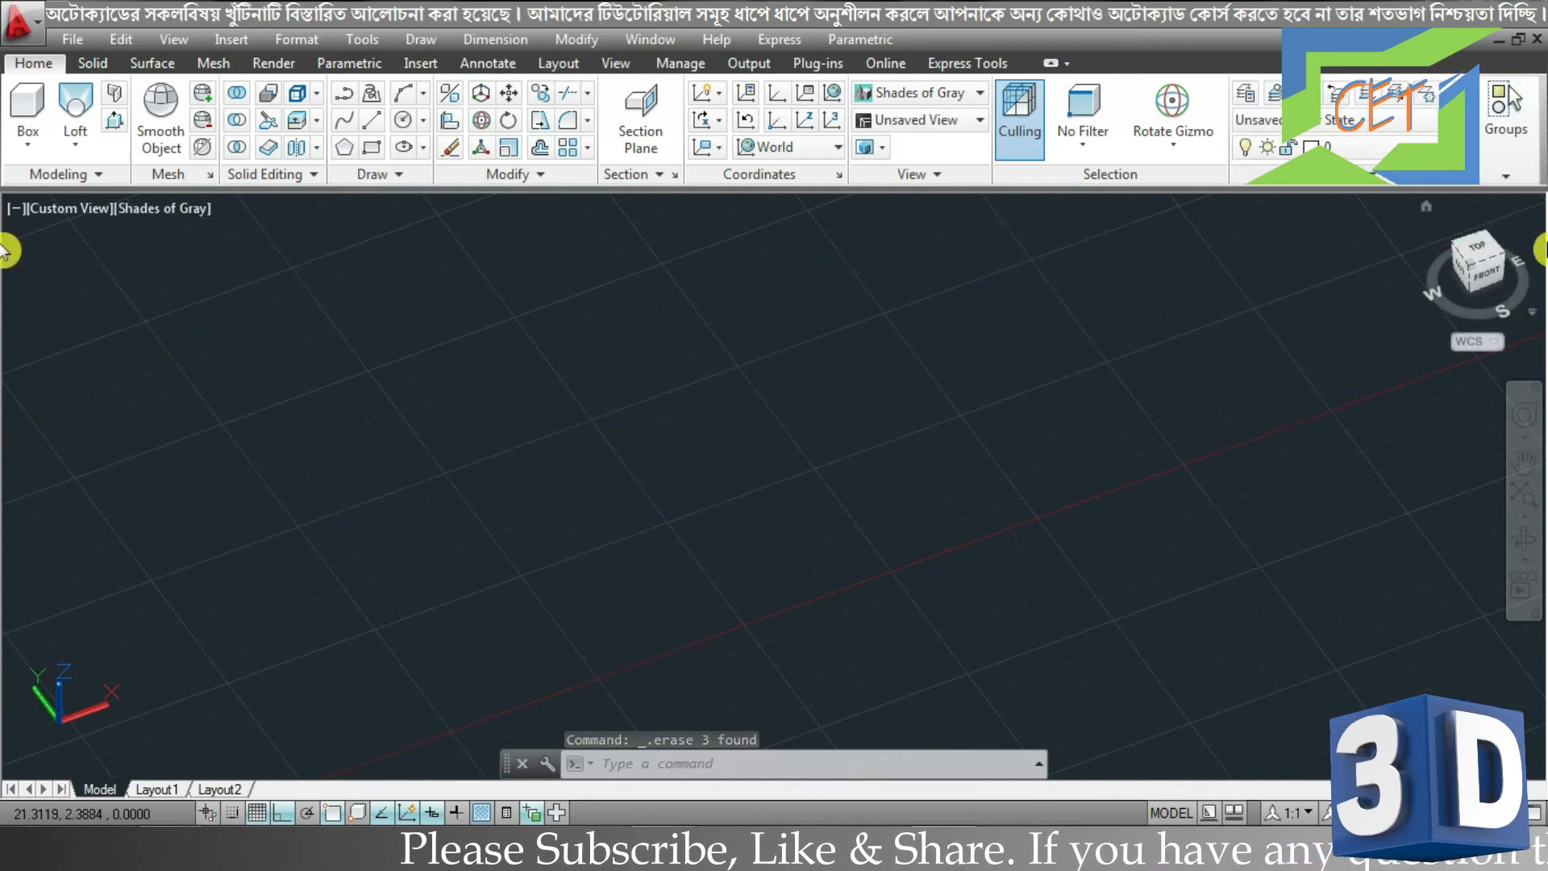
pyautogui.click(1480, 252)
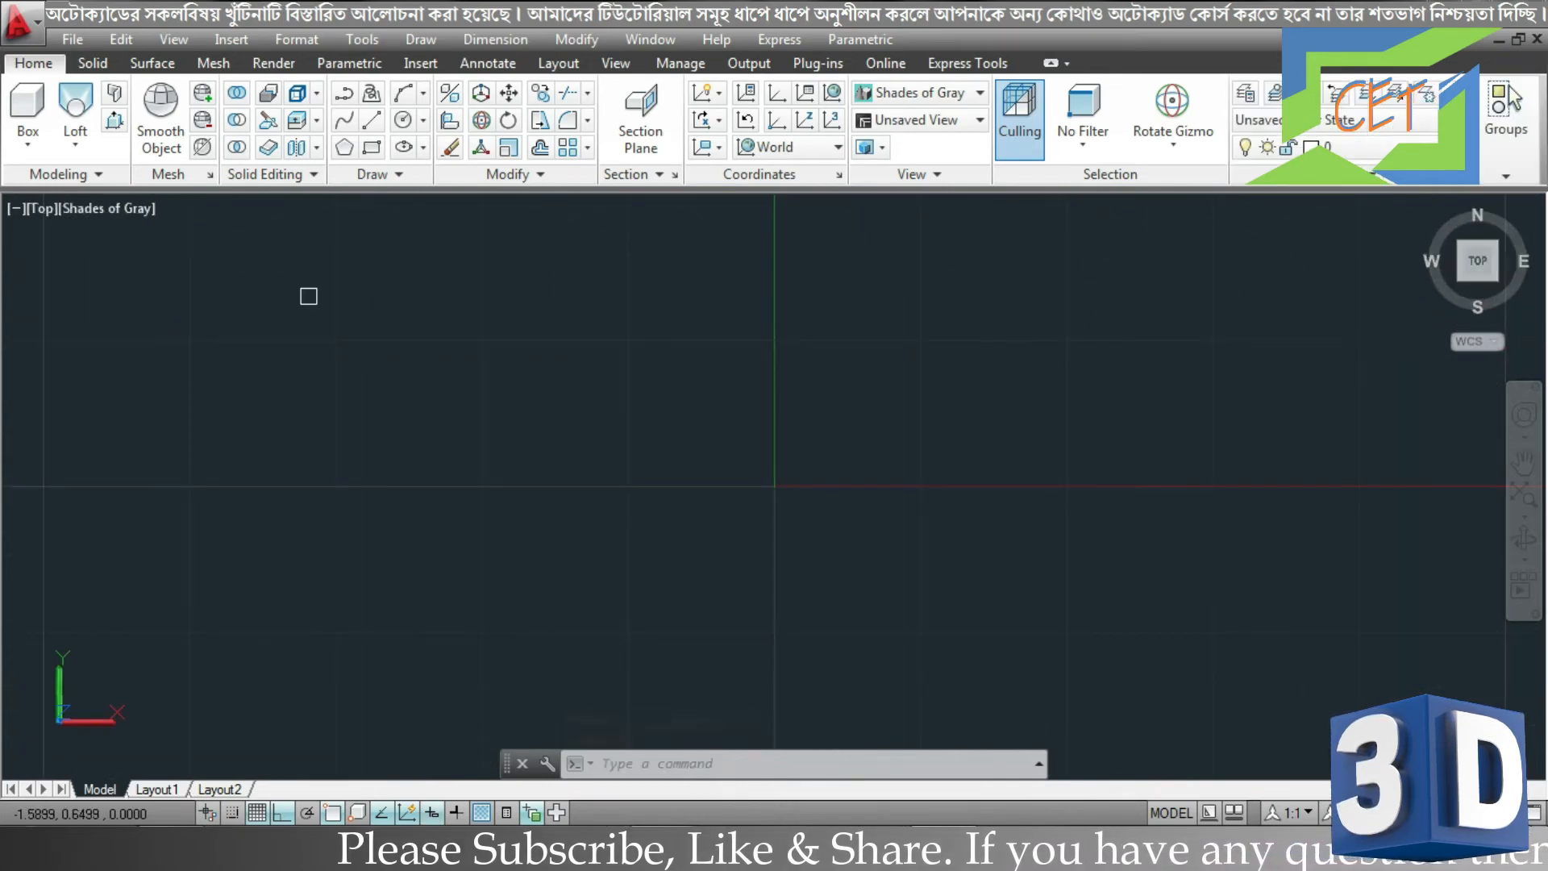
pyautogui.click(77, 209)
pyautogui.click(122, 269)
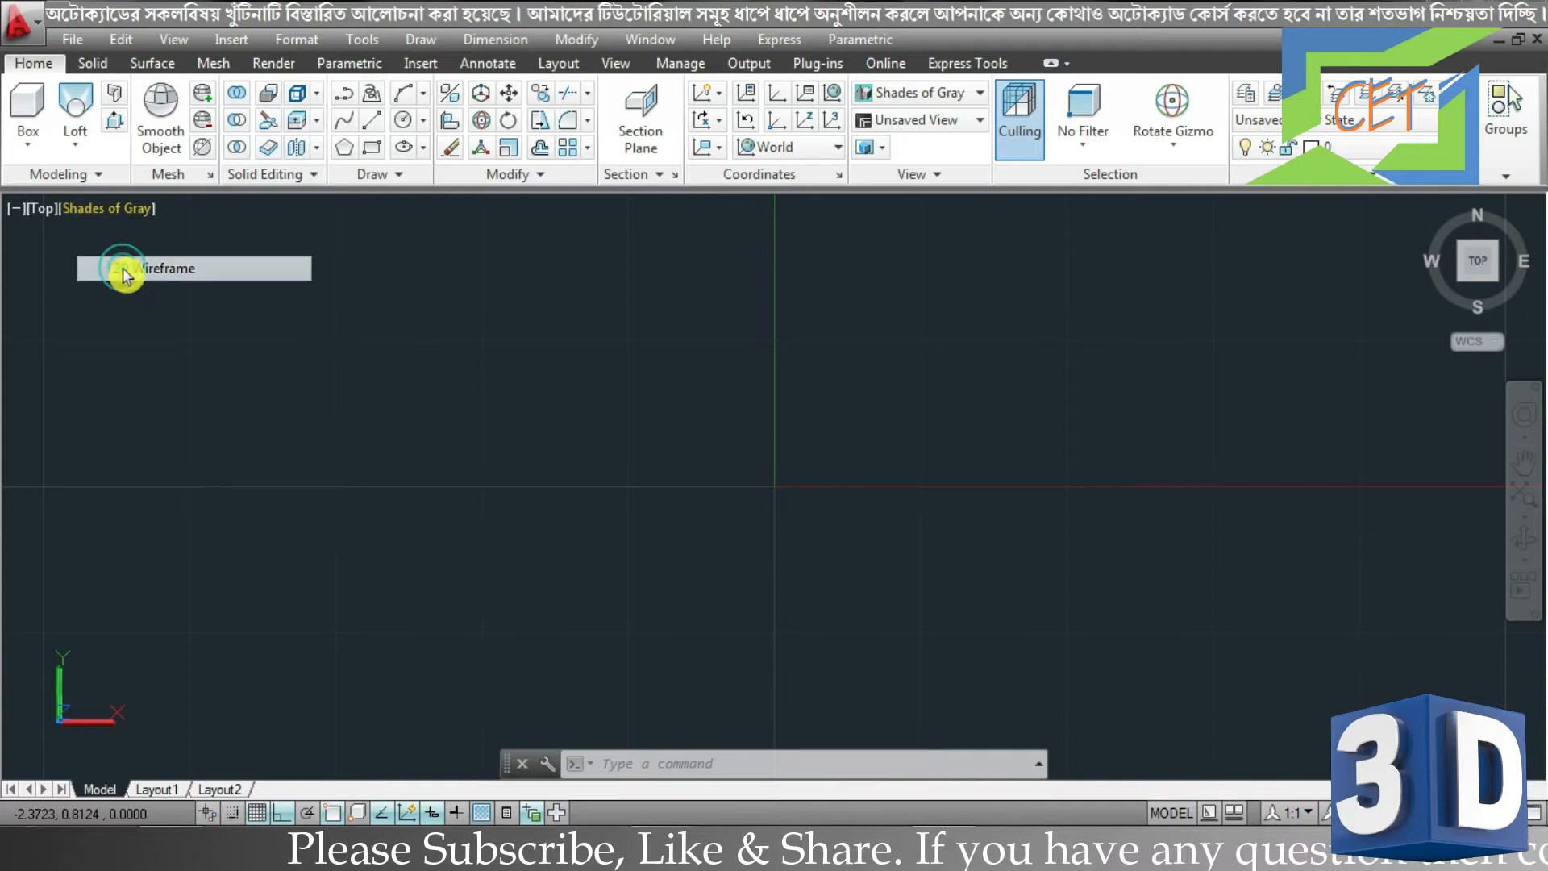
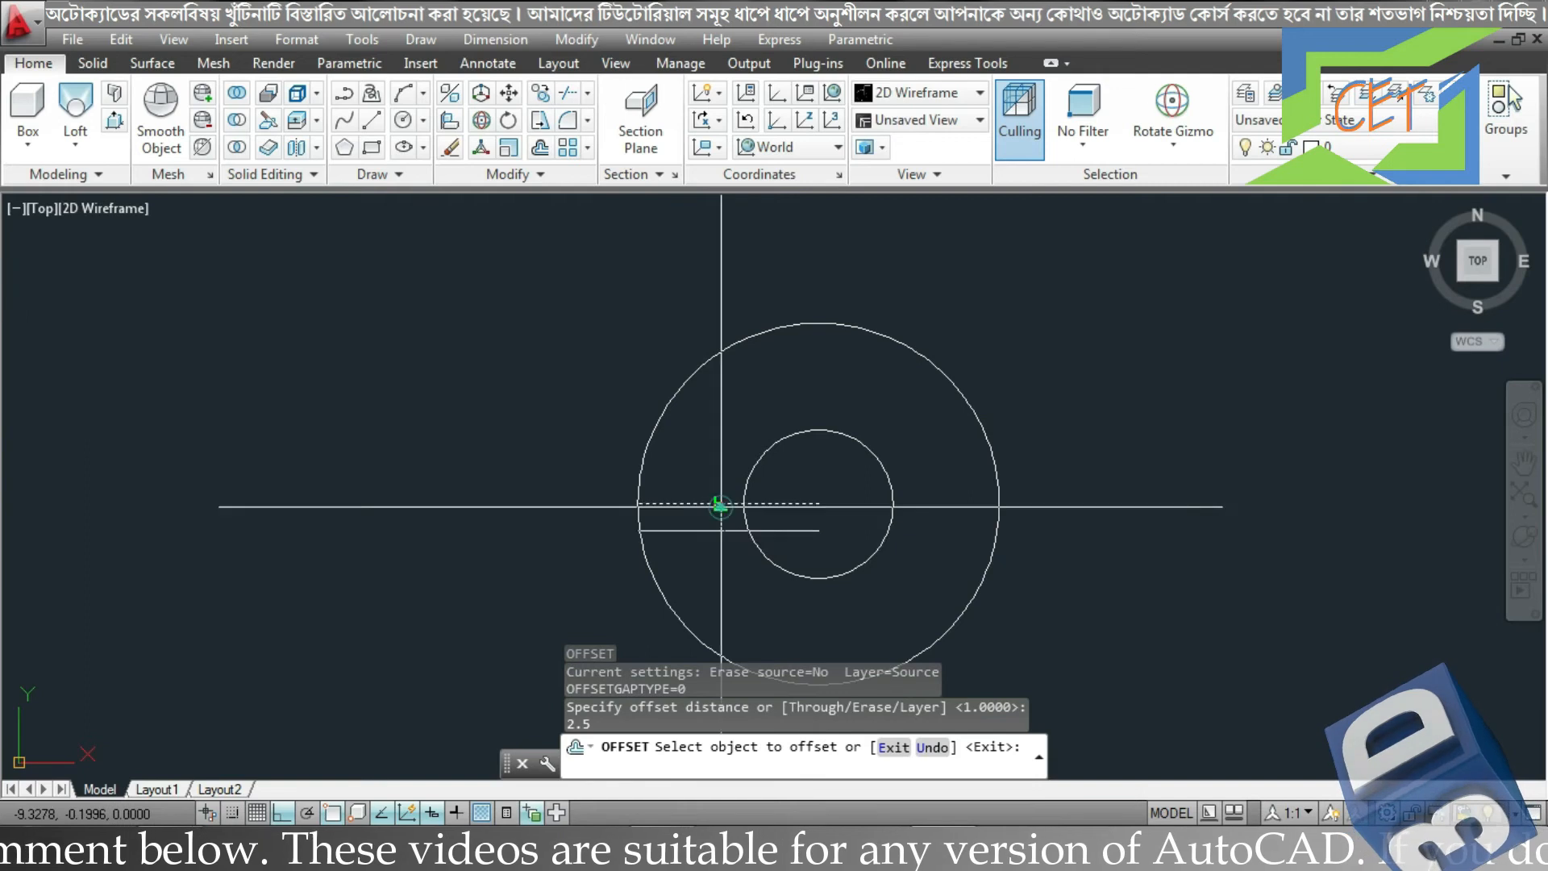
# Offset the horizontal radius line by 2.5 on both sides and delete the original middle line
pyautogui.click(714, 496)
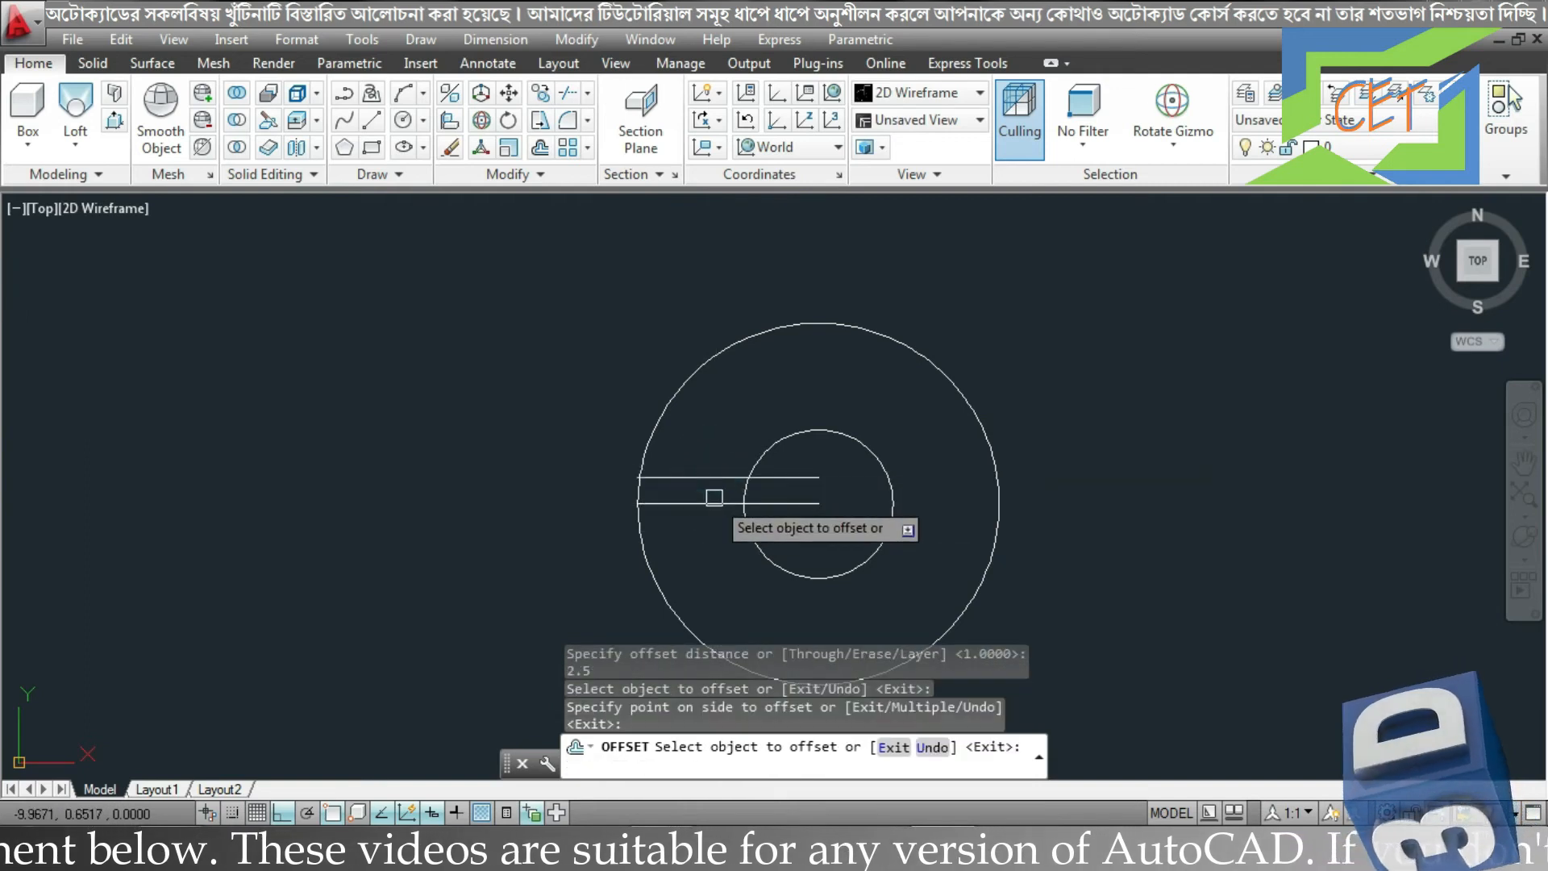
pyautogui.click(713, 504)
pyautogui.click(712, 542)
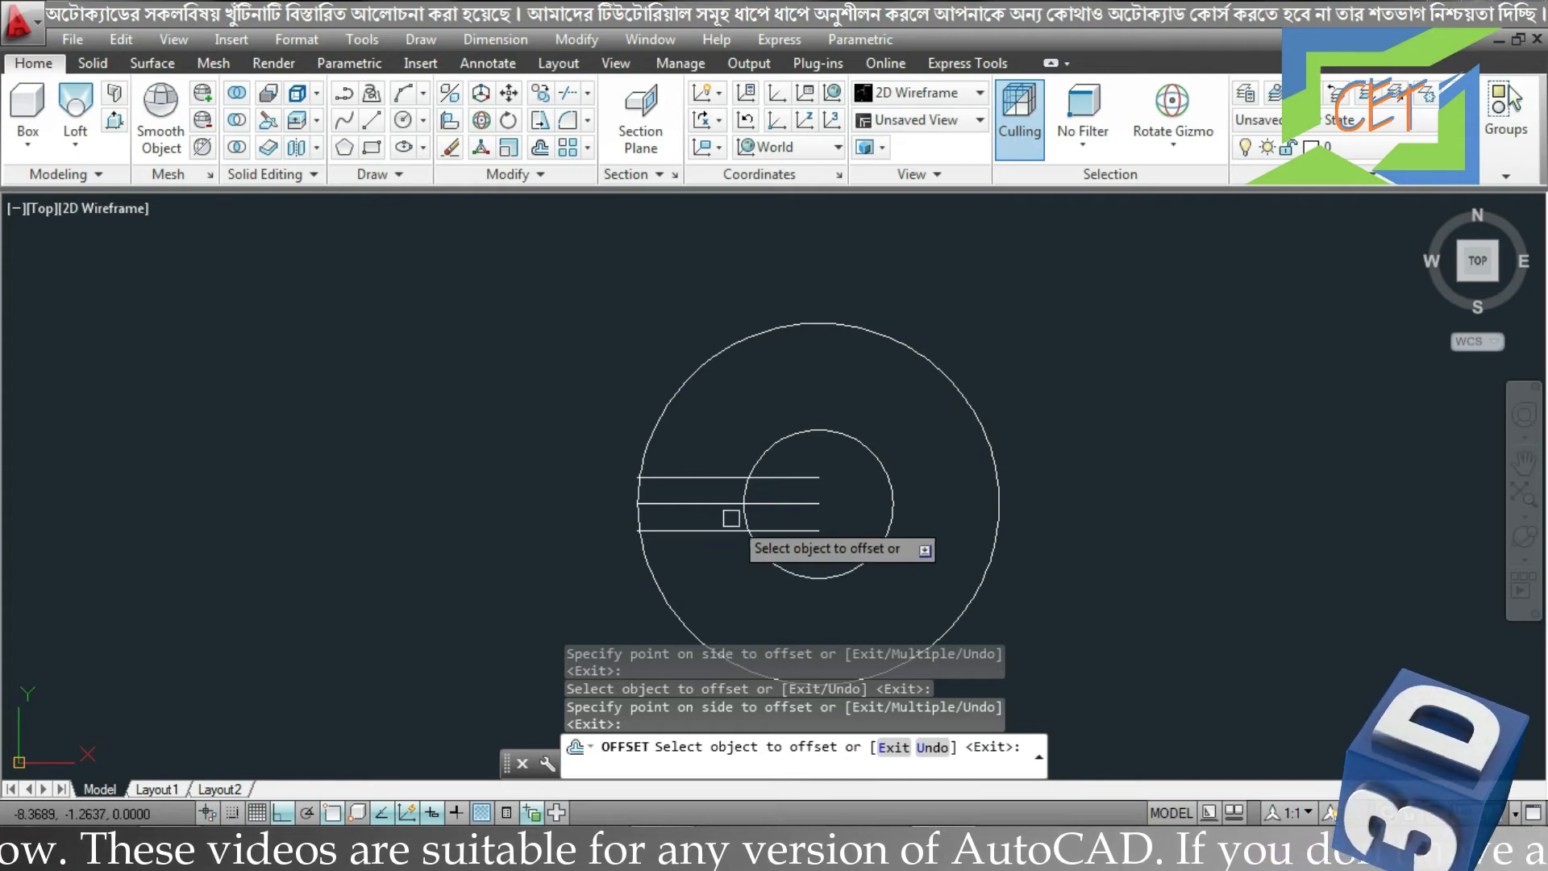
pyautogui.press('Escape')
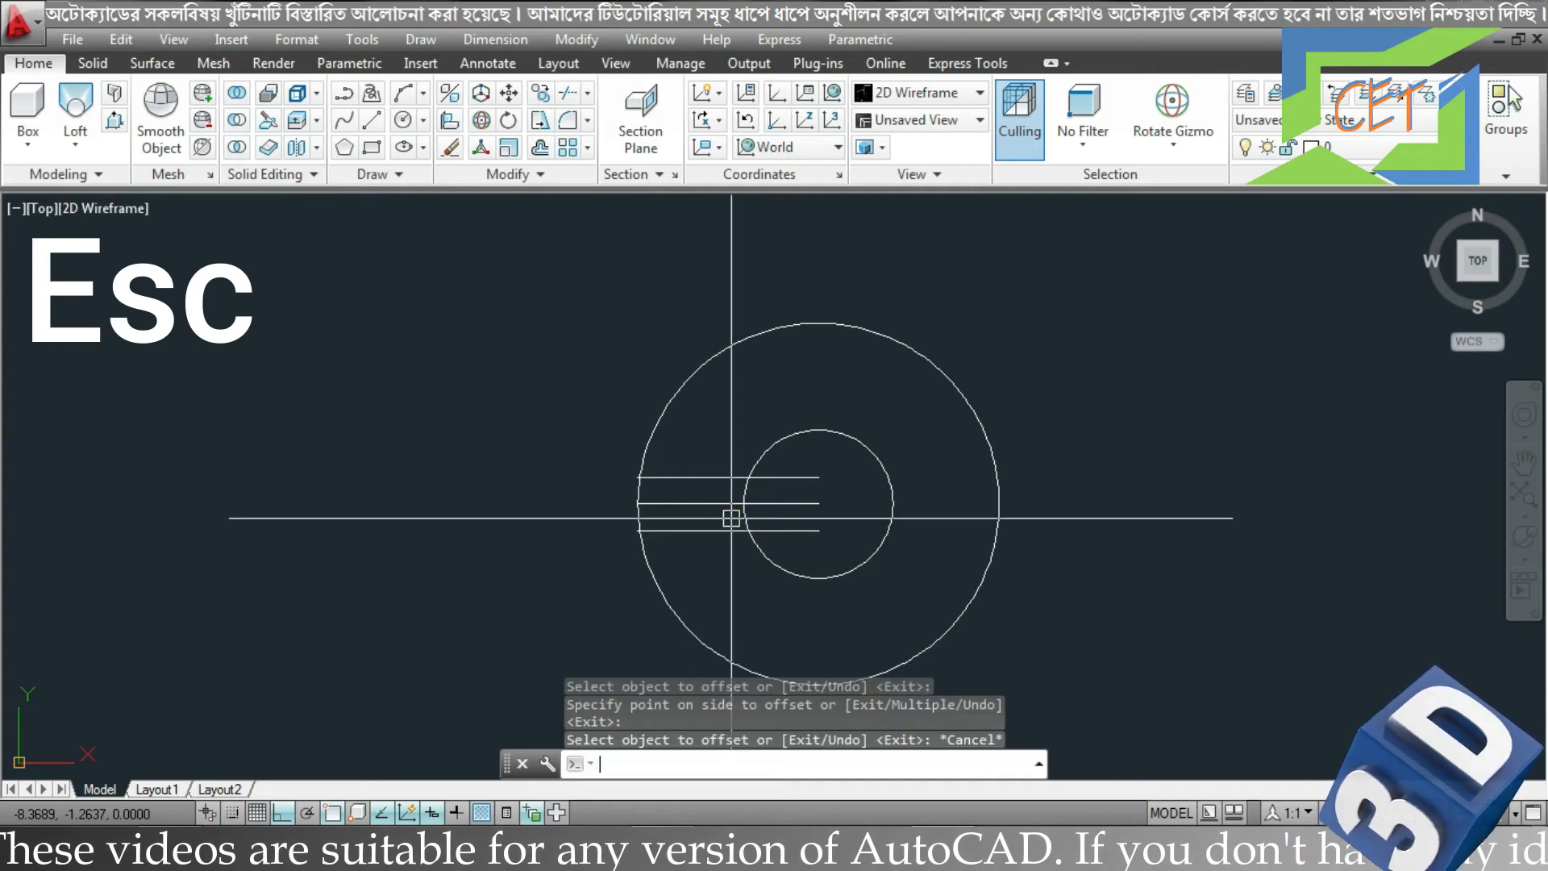
pyautogui.click(707, 503)
pyautogui.press('Delete')
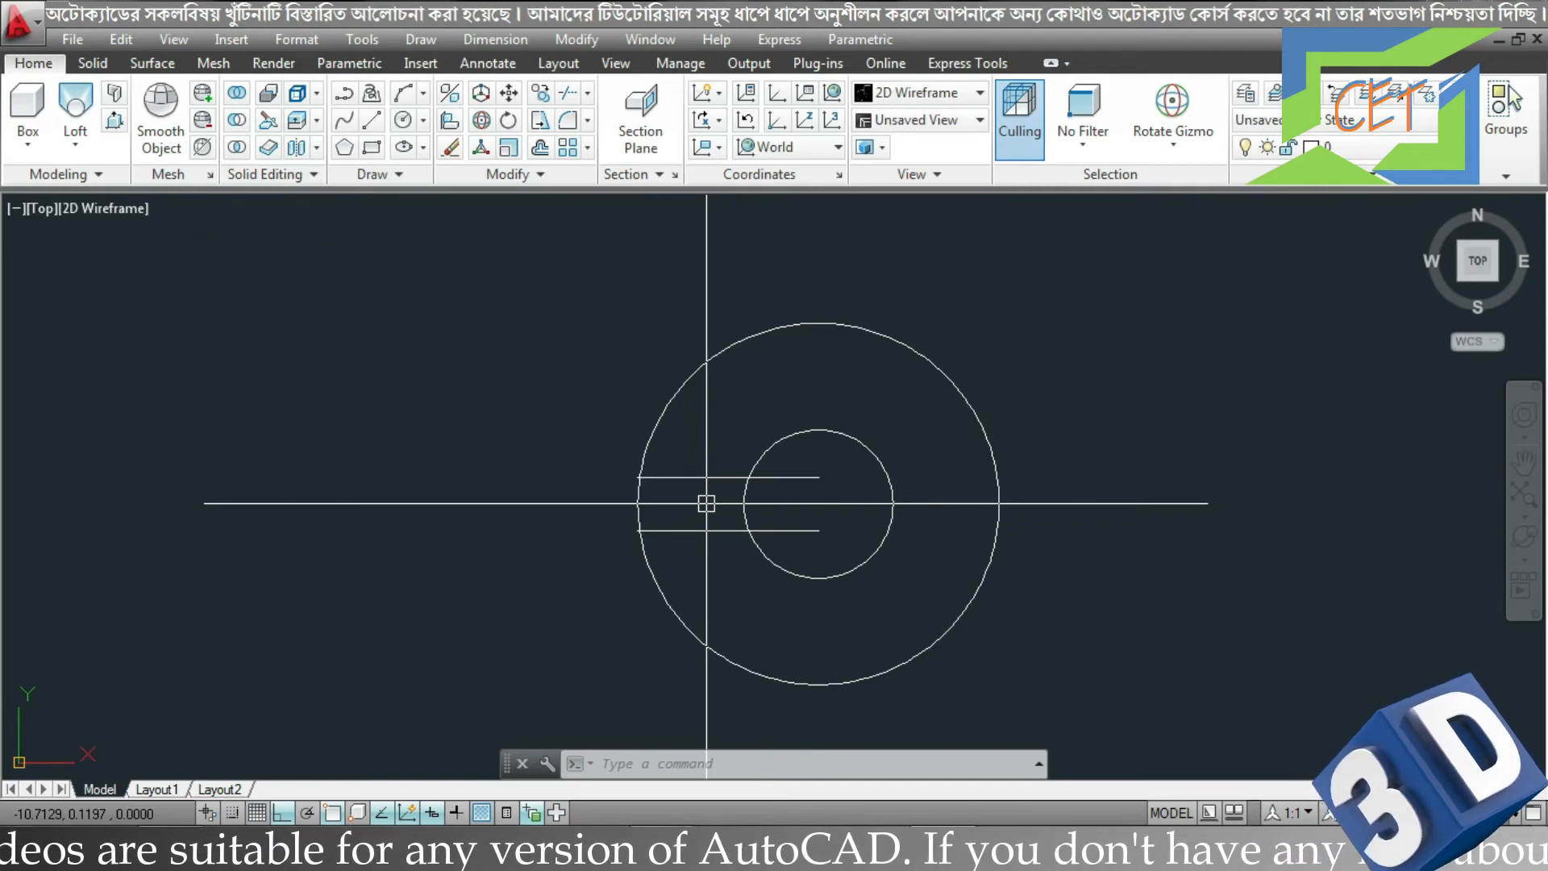
# Trim the short overhanging ends of both parallel lines outside the large circle
pyautogui.write('tr')
pyautogui.press('Return')
pyautogui.press('Return')
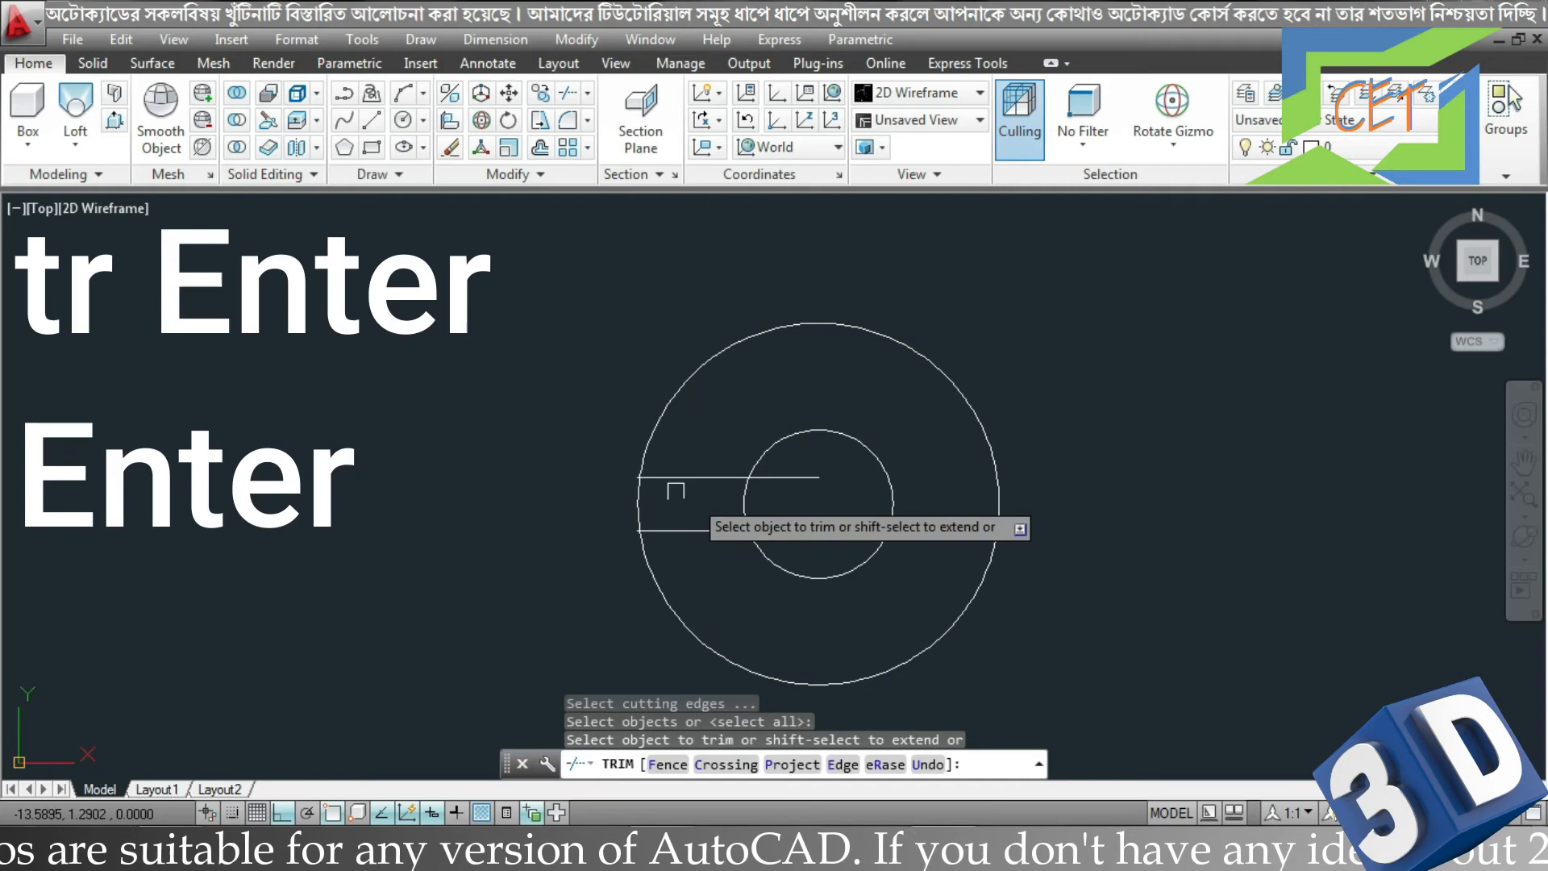
pyautogui.scroll(6, 638, 484)
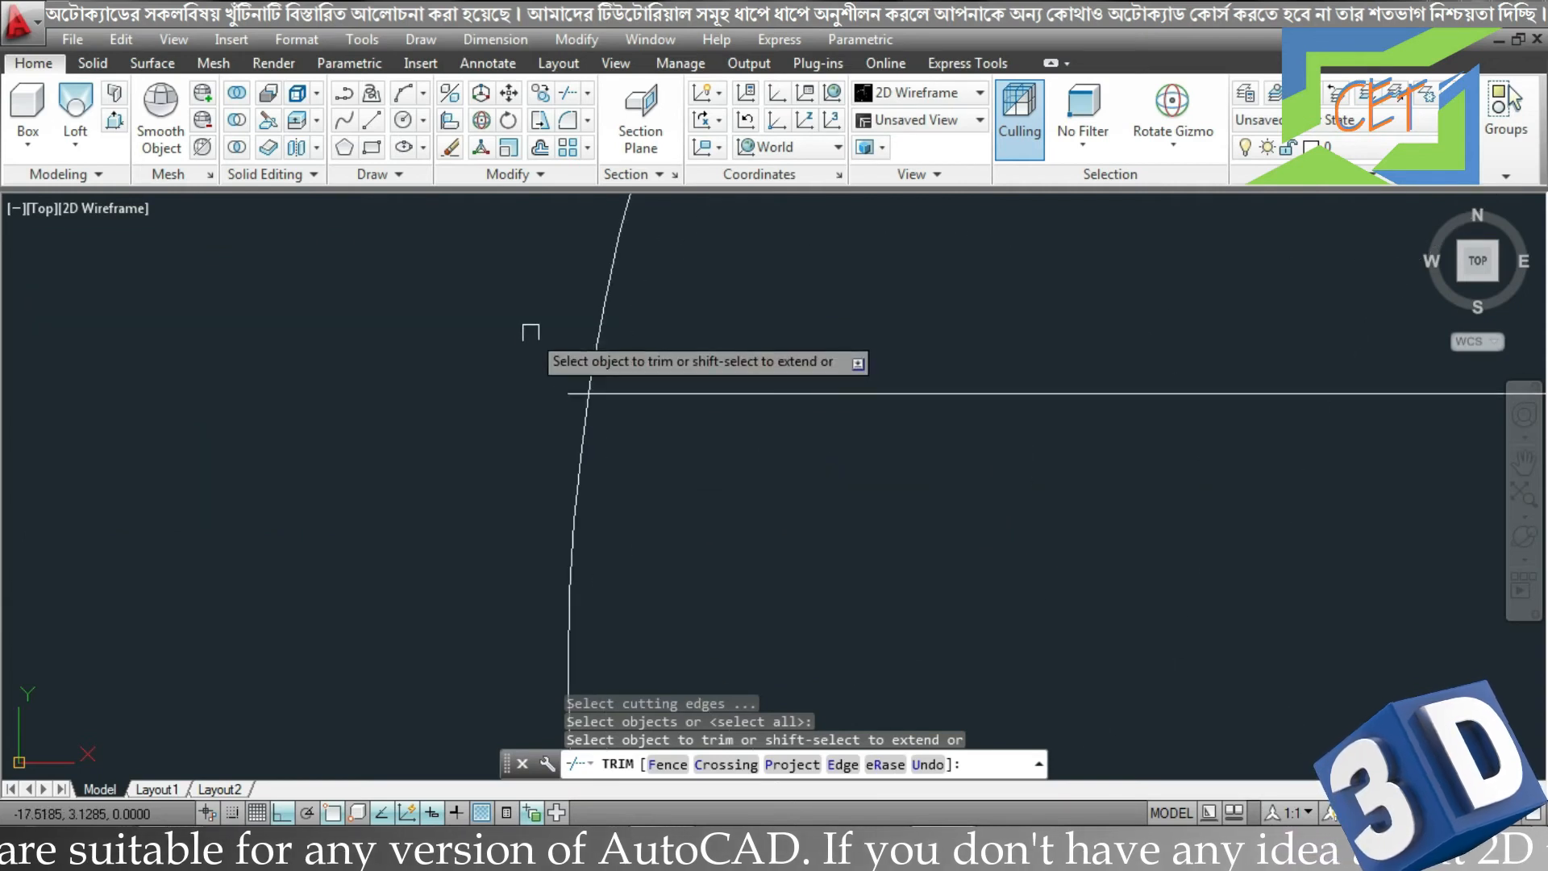
pyautogui.click(572, 394)
pyautogui.scroll(-7, 572, 393)
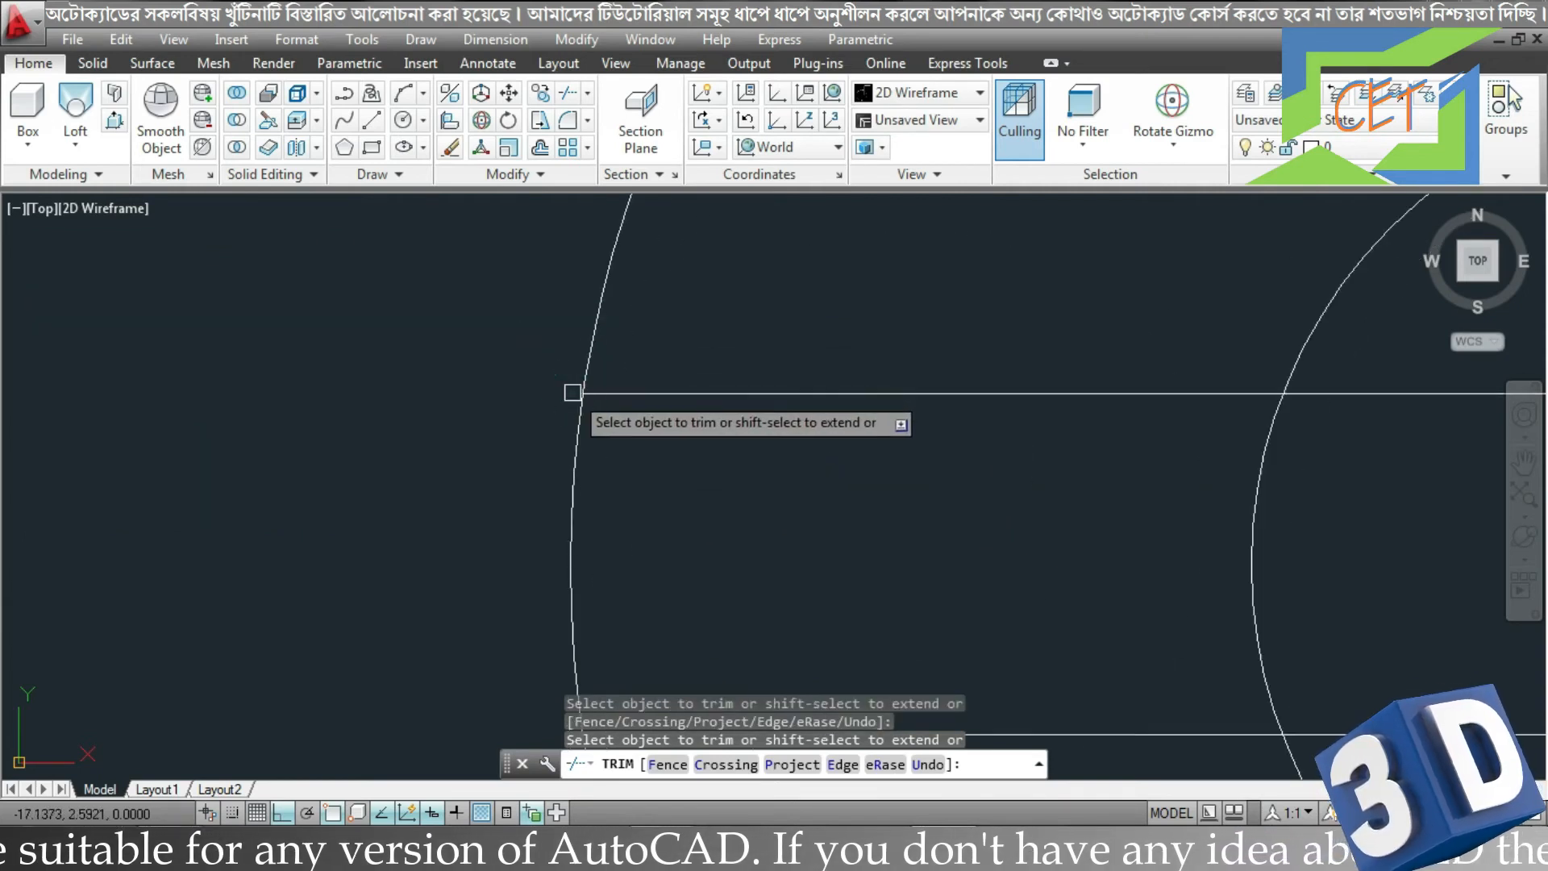
pyautogui.scroll(5, 595, 525)
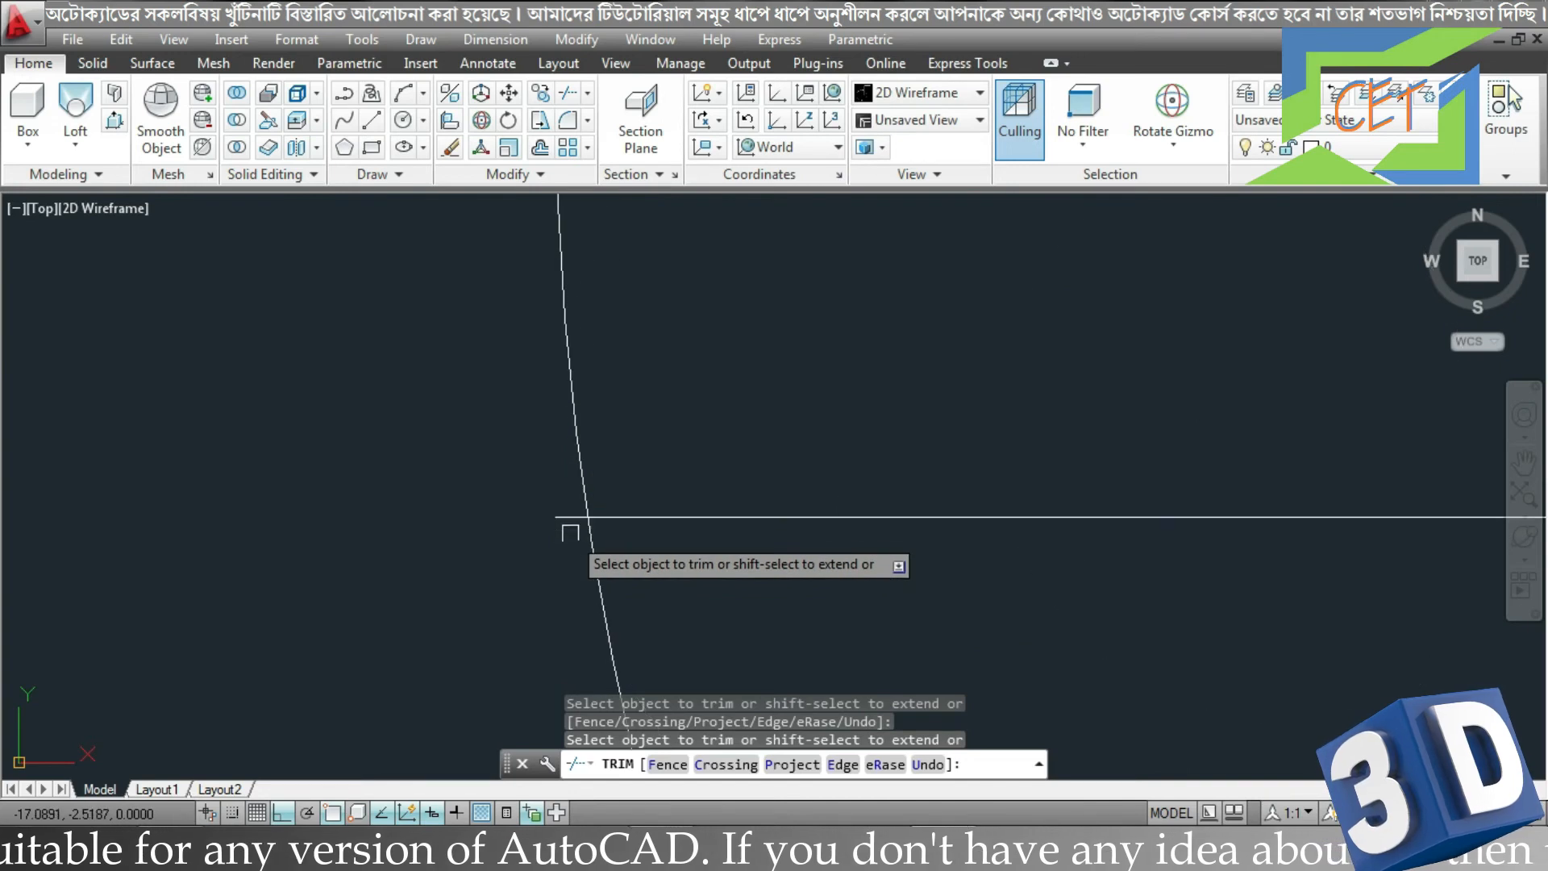
pyautogui.click(570, 517)
pyautogui.scroll(-5, 570, 517)
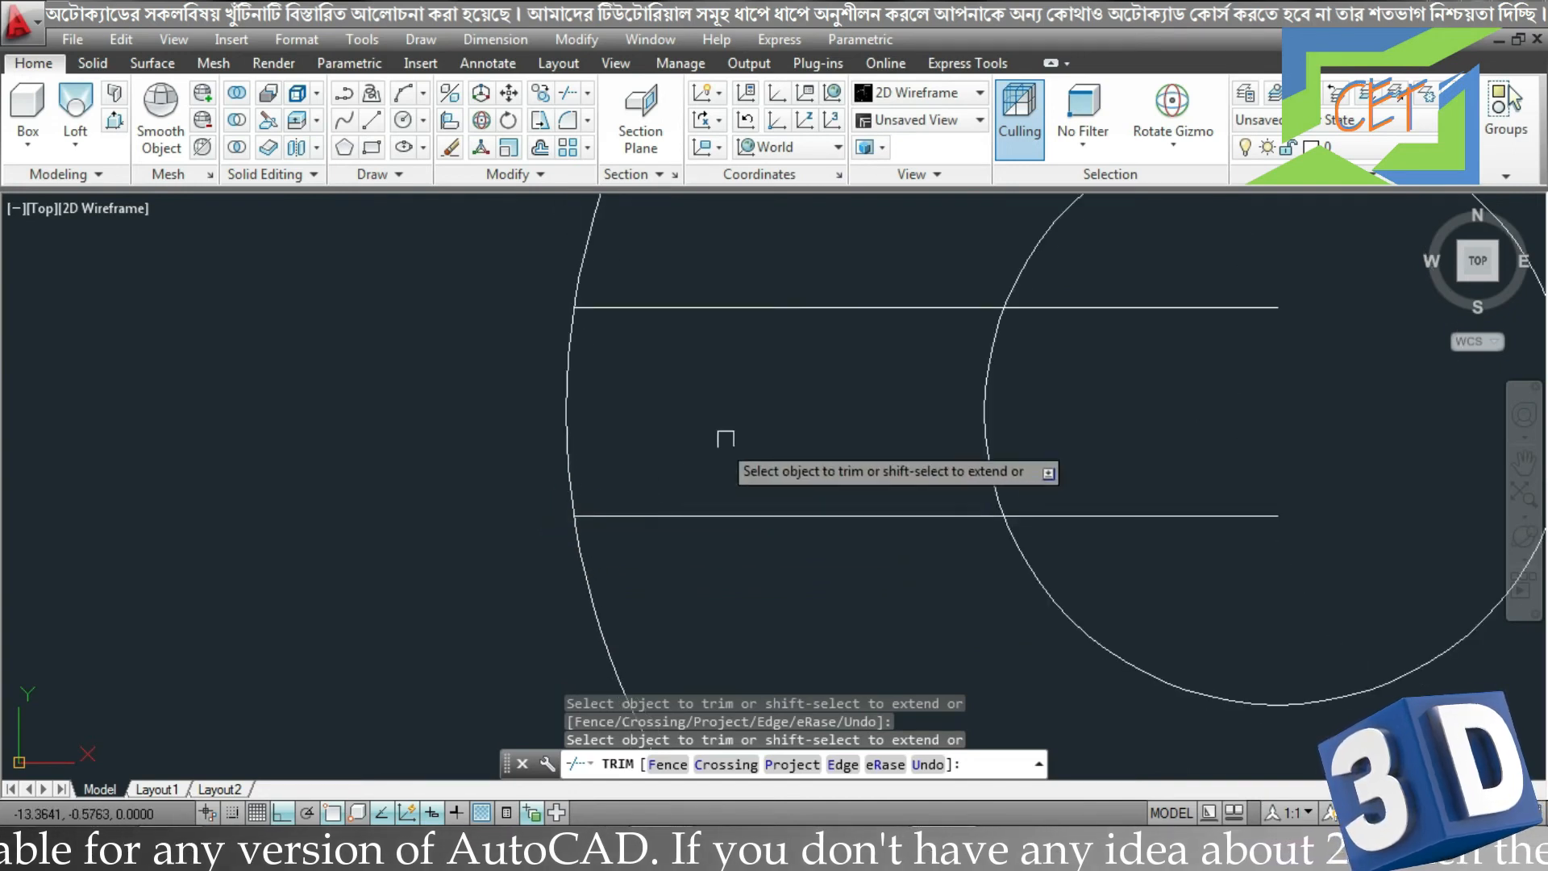
# Trim both lines inside the small circle and trim the large circle down to the short arc between the lines
pyautogui.scroll(-3, 1157, 322)
pyautogui.click(1161, 316)
pyautogui.click(1137, 444)
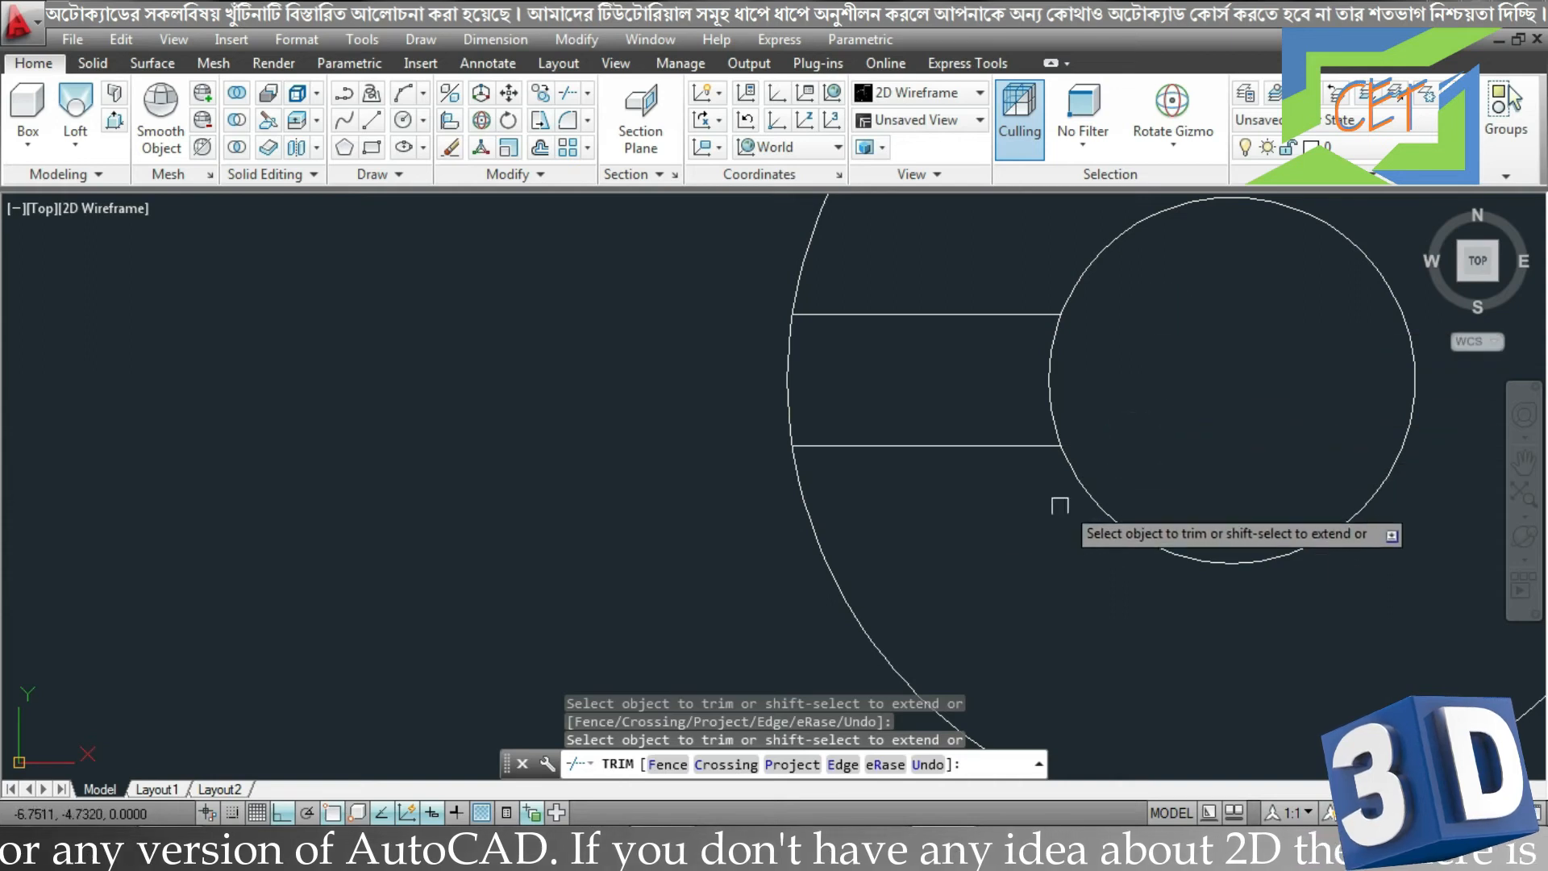
pyautogui.scroll(-4, 839, 582)
pyautogui.click(841, 582)
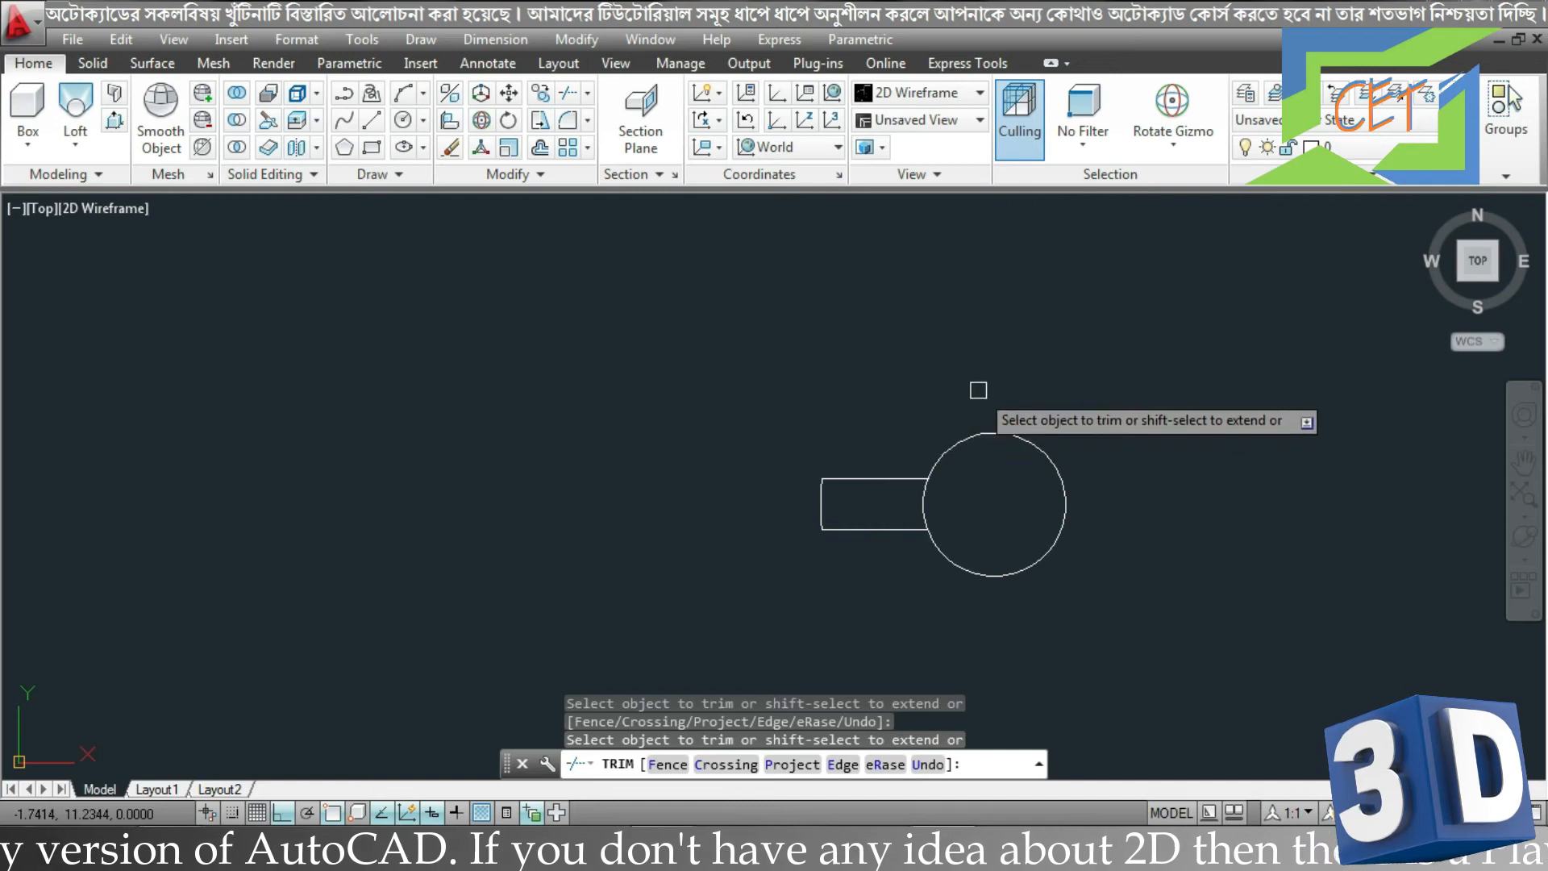
pyautogui.moveTo(1028, 398); pyautogui.dragTo(873, 398, button='middle')
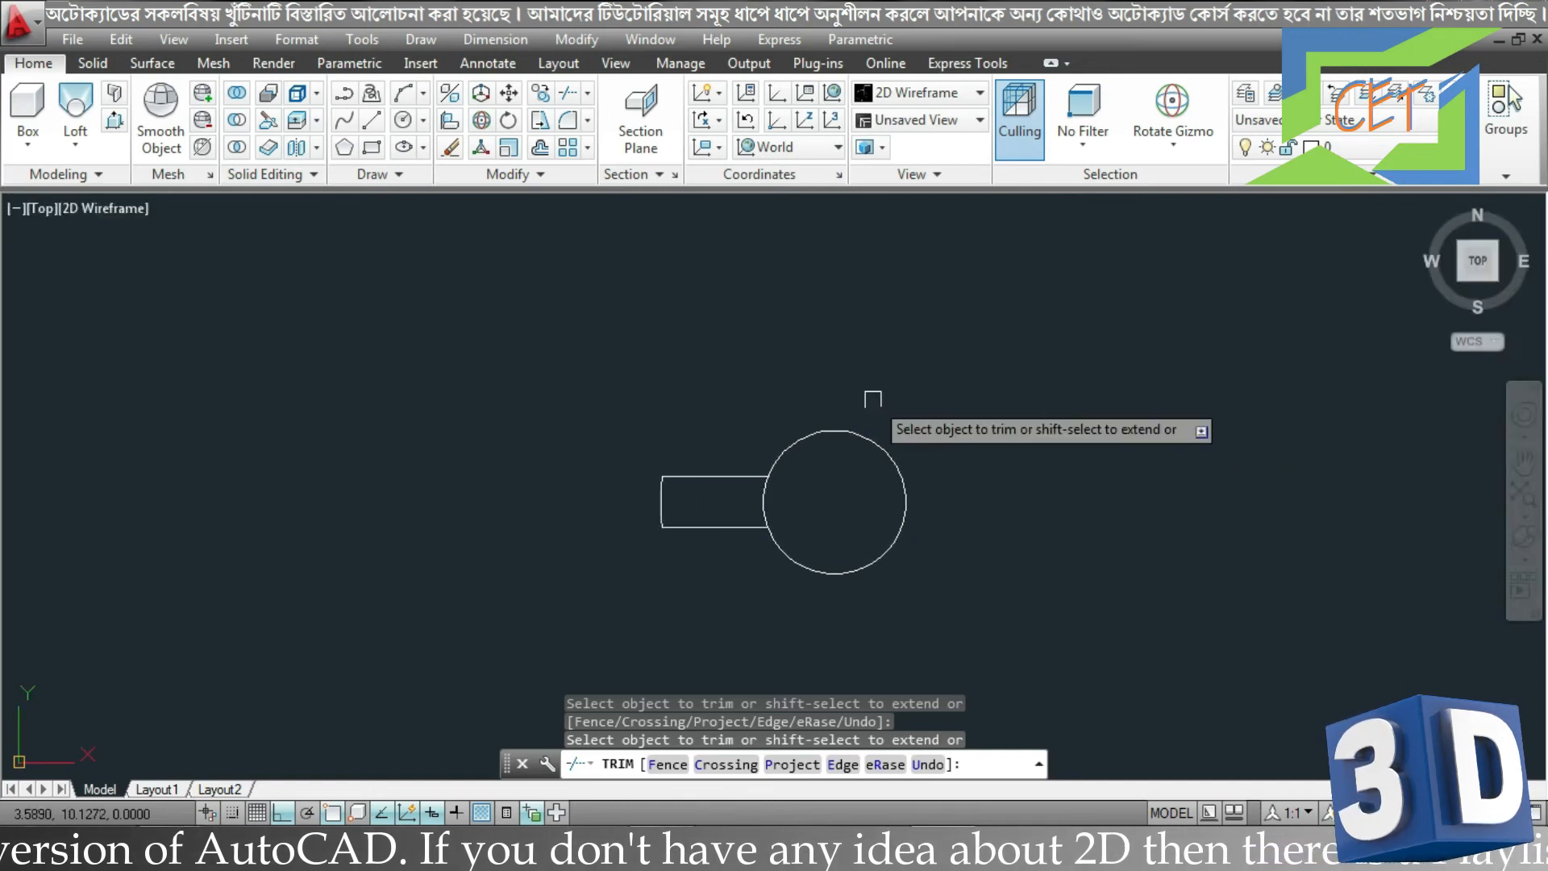
pyautogui.press('Escape')
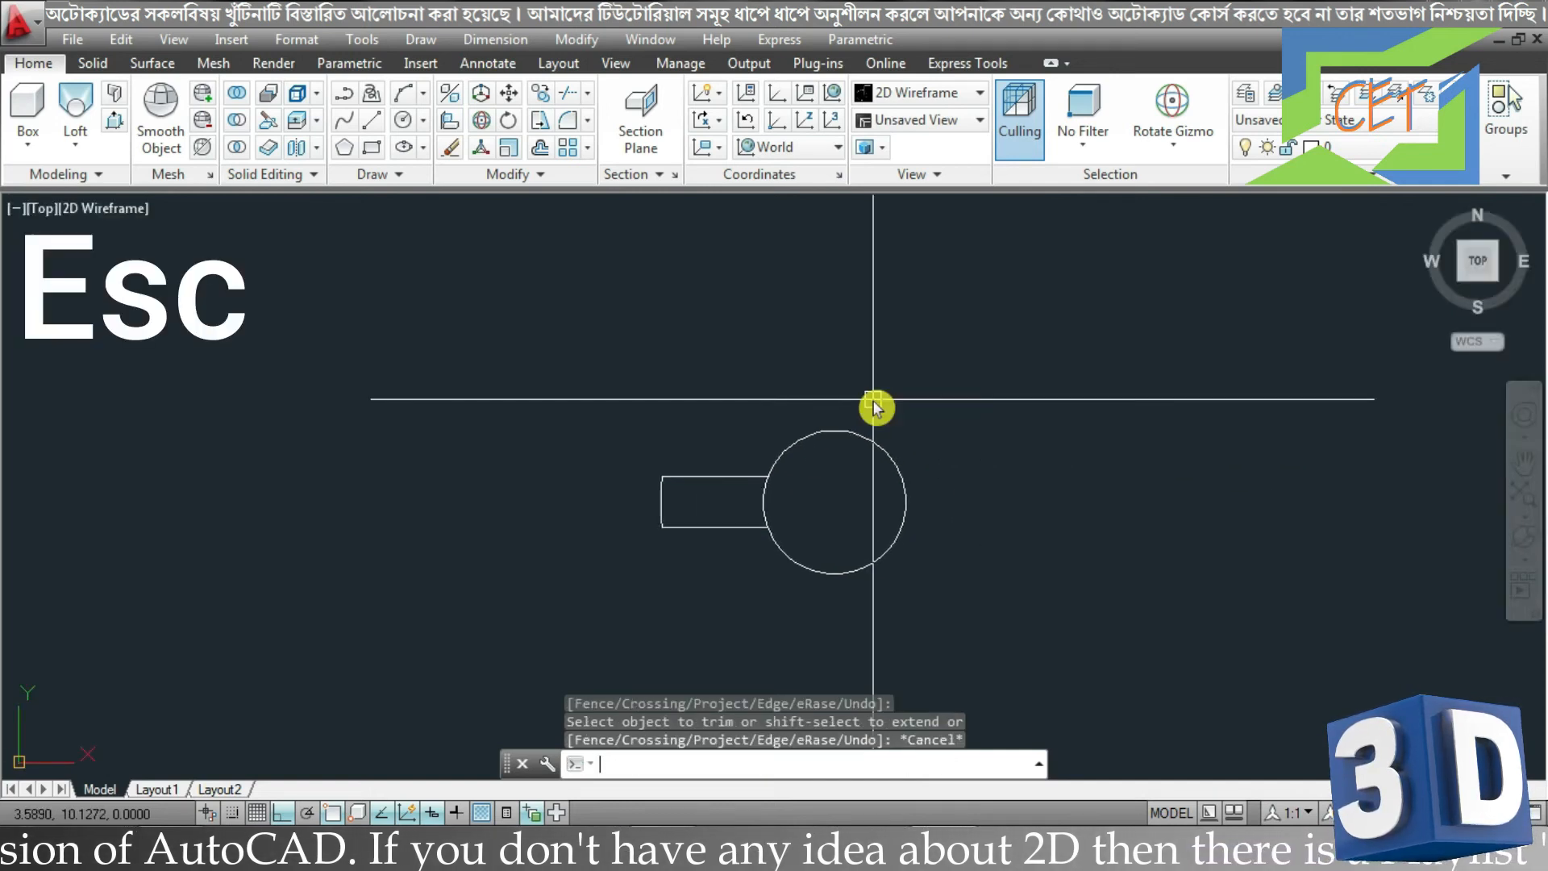
# Create a polar array of the arm's two parallel lines and end arc around the circle's center
pyautogui.scroll(2, 874, 399)
pyautogui.moveTo(866, 406); pyautogui.dragTo(854, 372, button='middle')
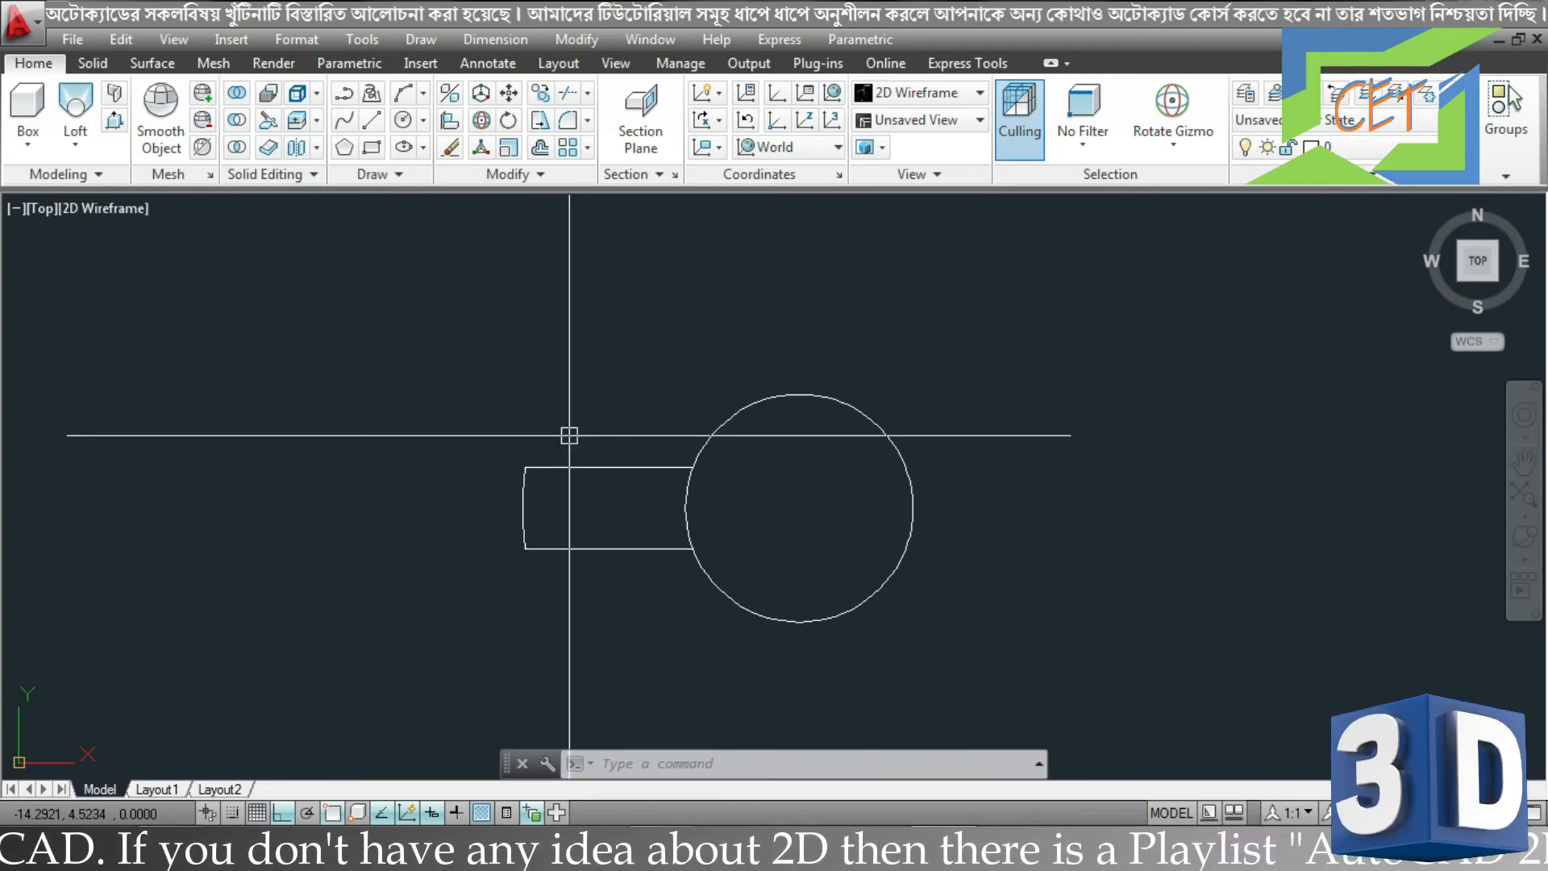
pyautogui.write('ar')
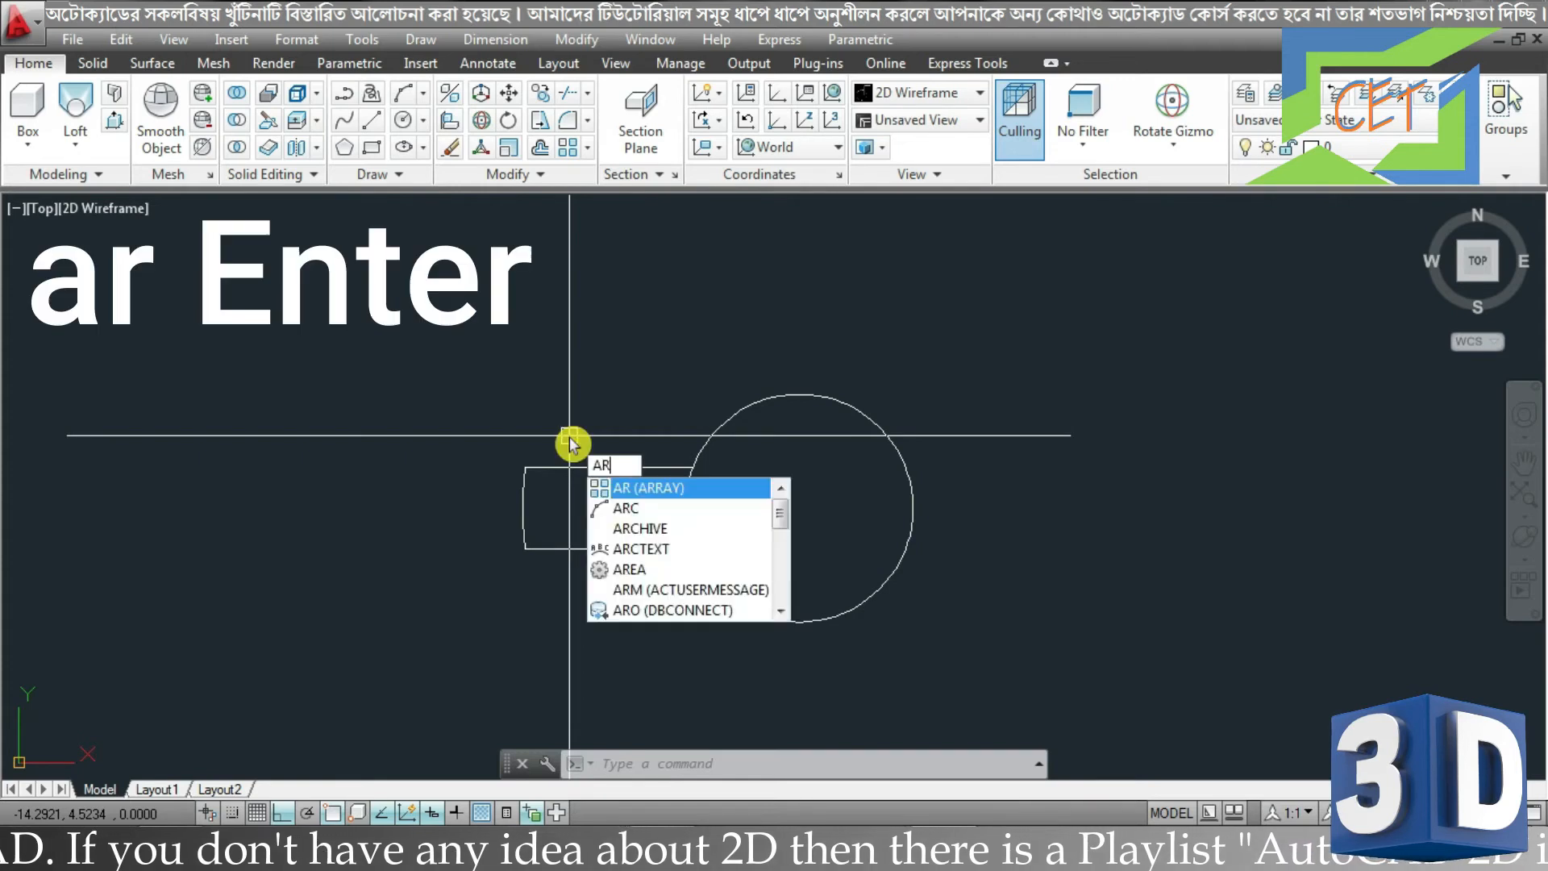
pyautogui.press('Return')
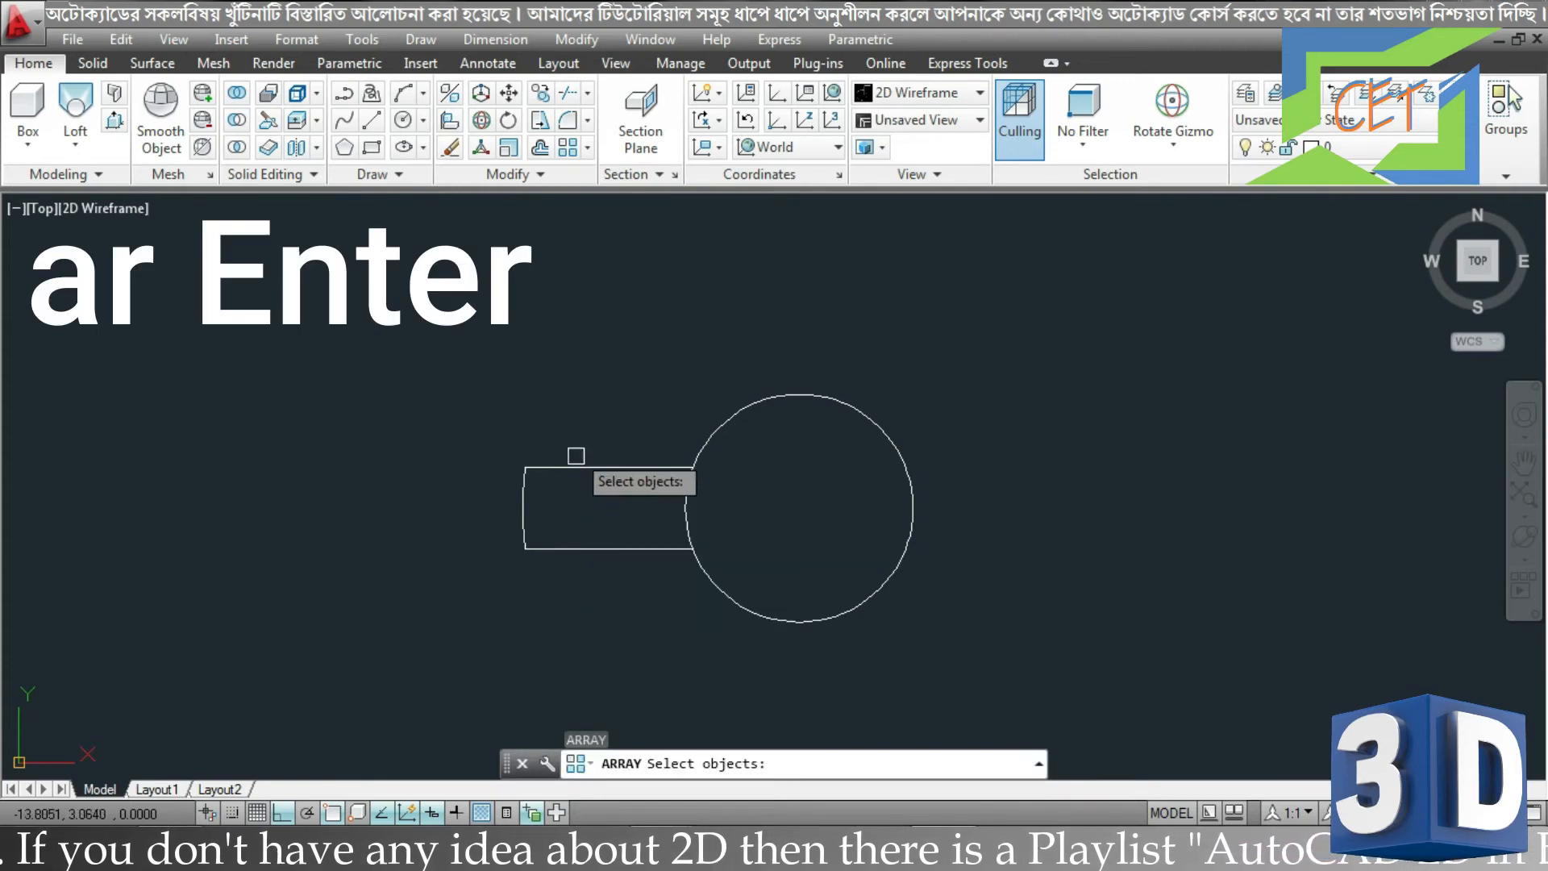
pyautogui.click(574, 467)
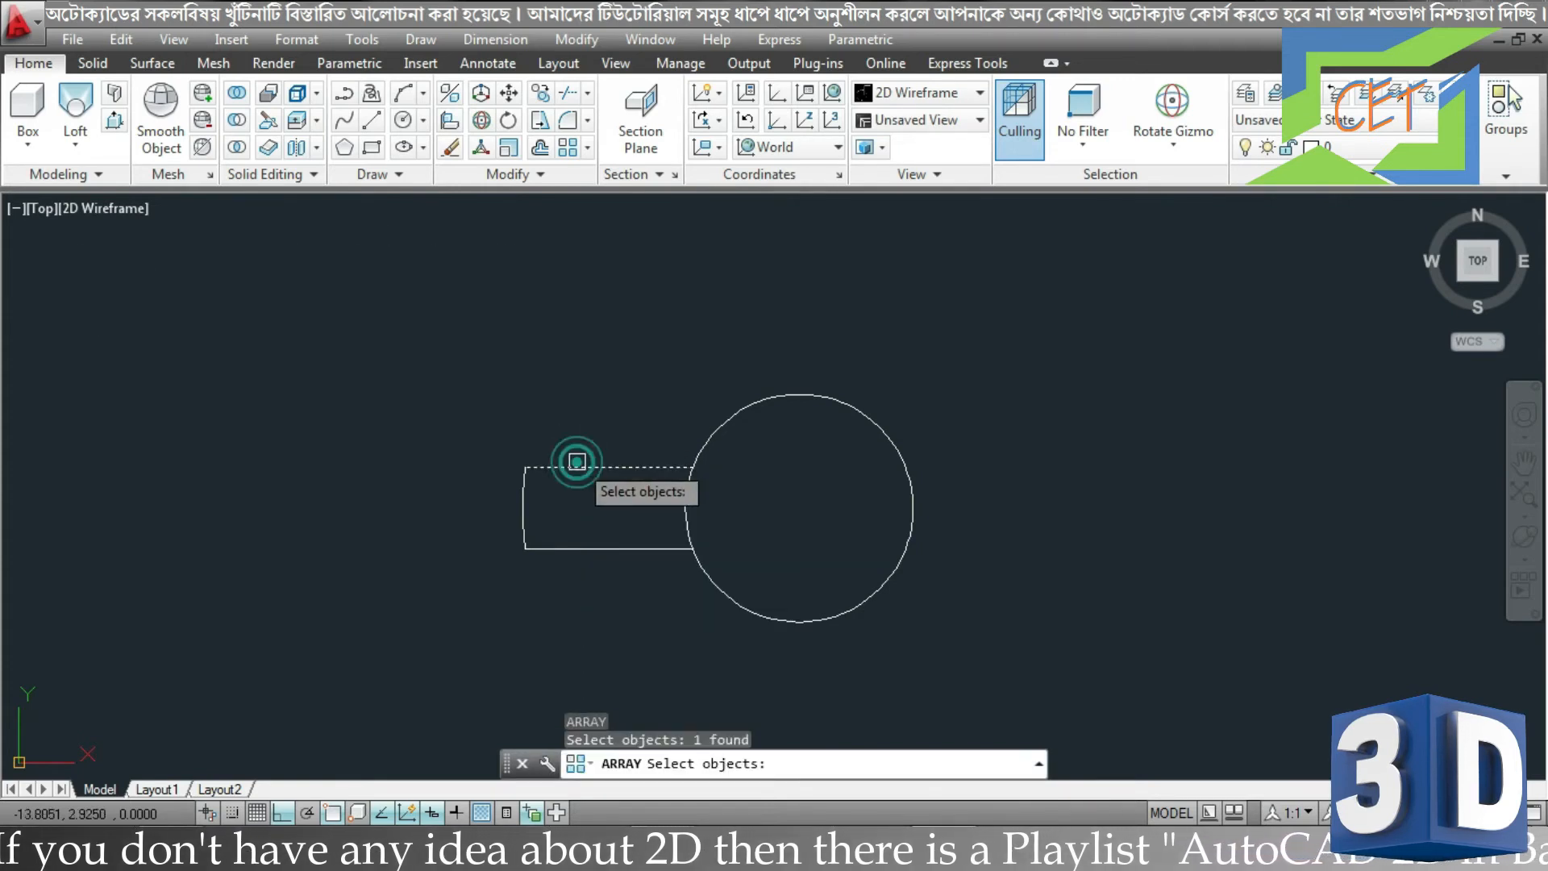
pyautogui.click(524, 490)
pyautogui.click(594, 548)
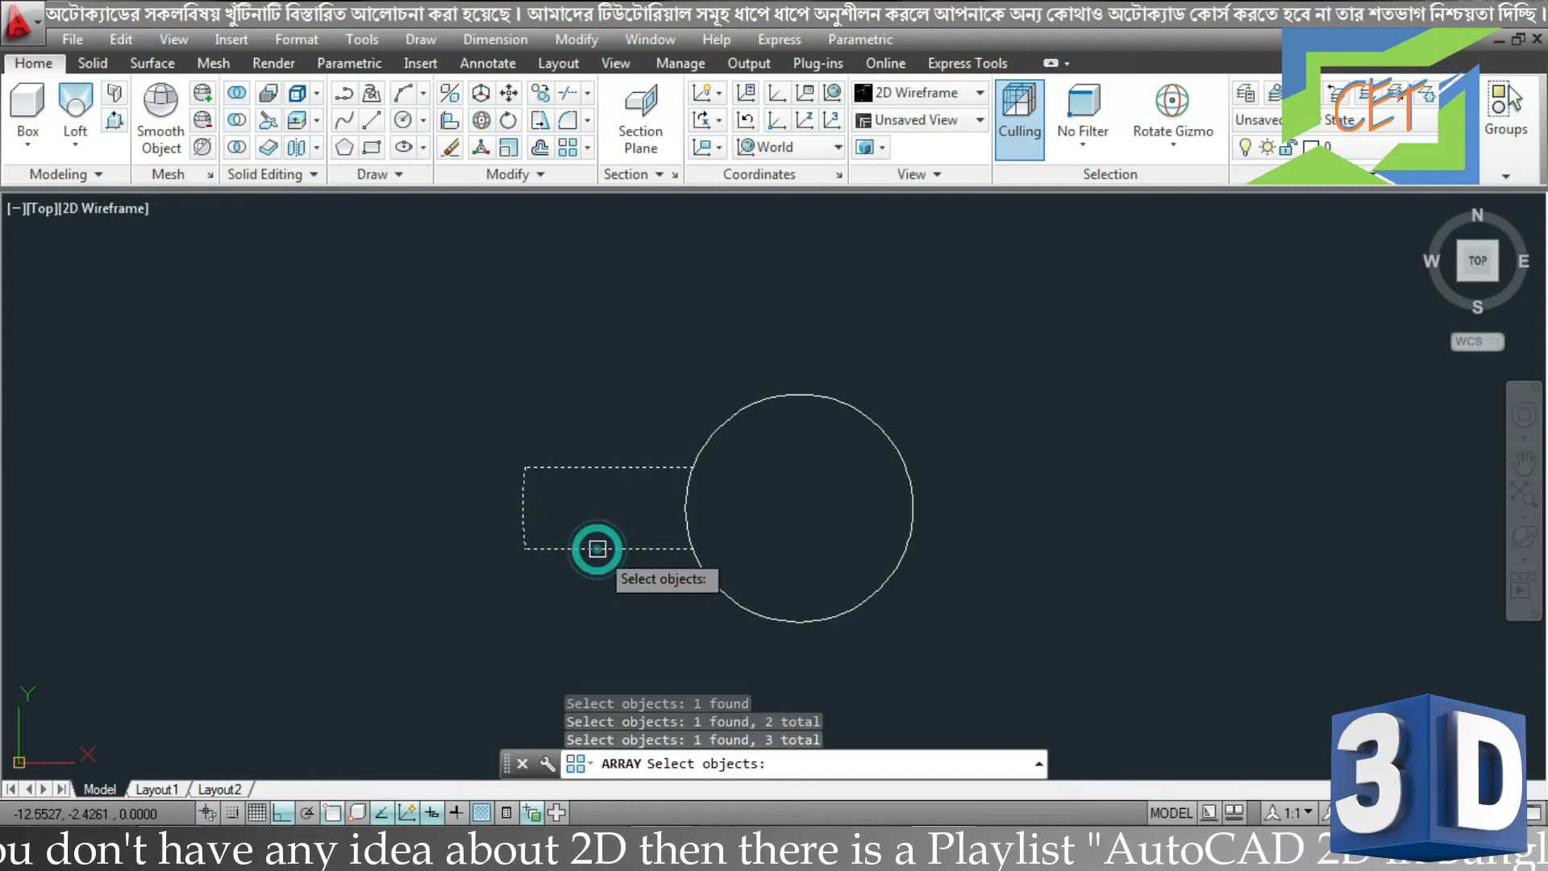
pyautogui.rightClick(684, 537)
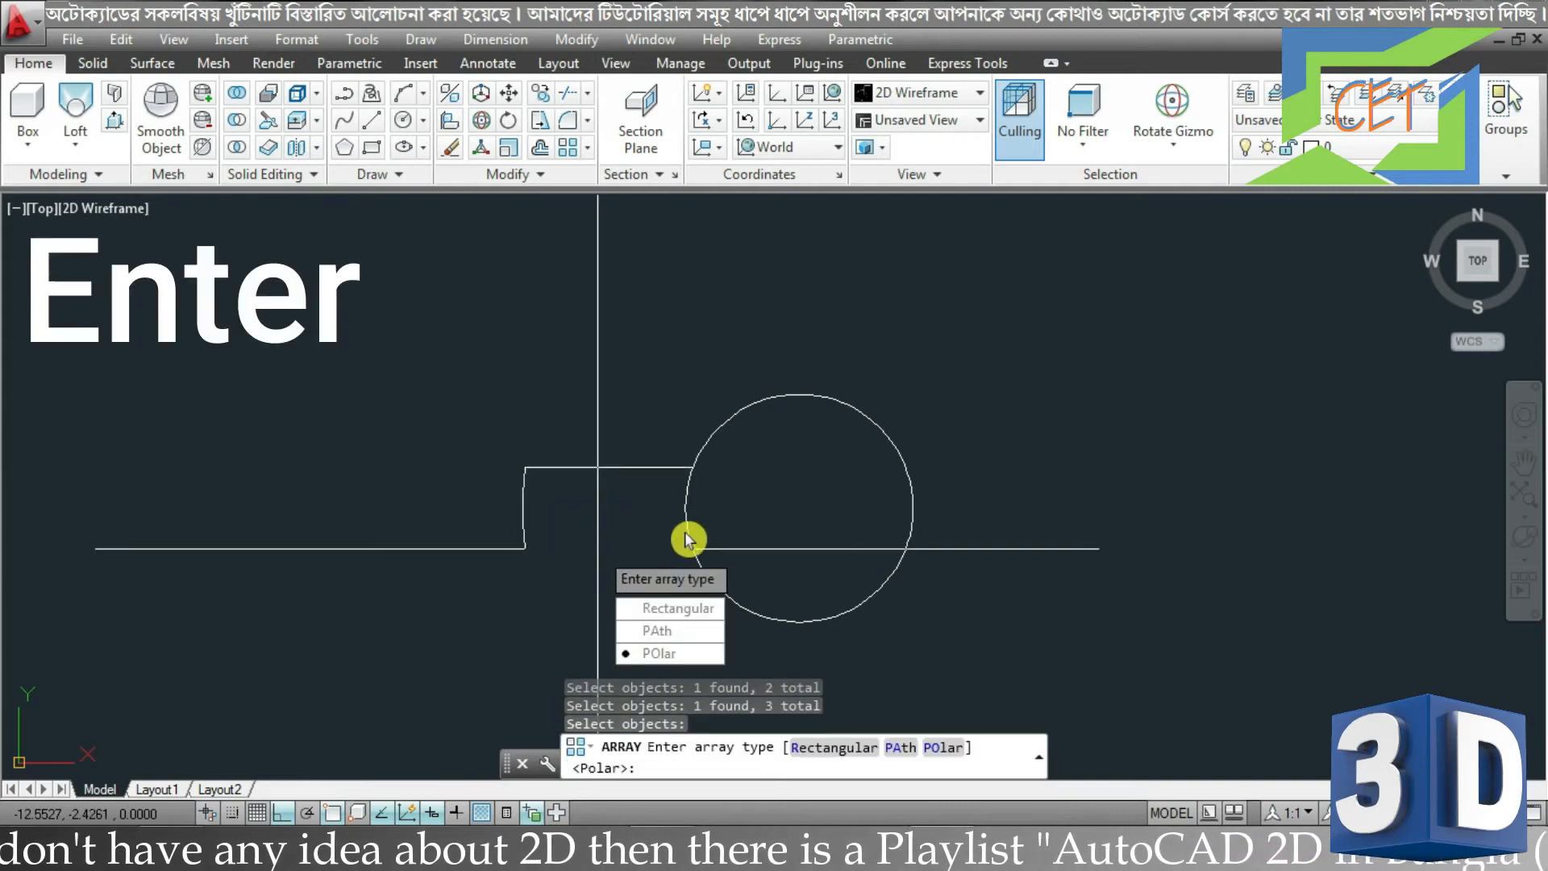
pyautogui.click(660, 655)
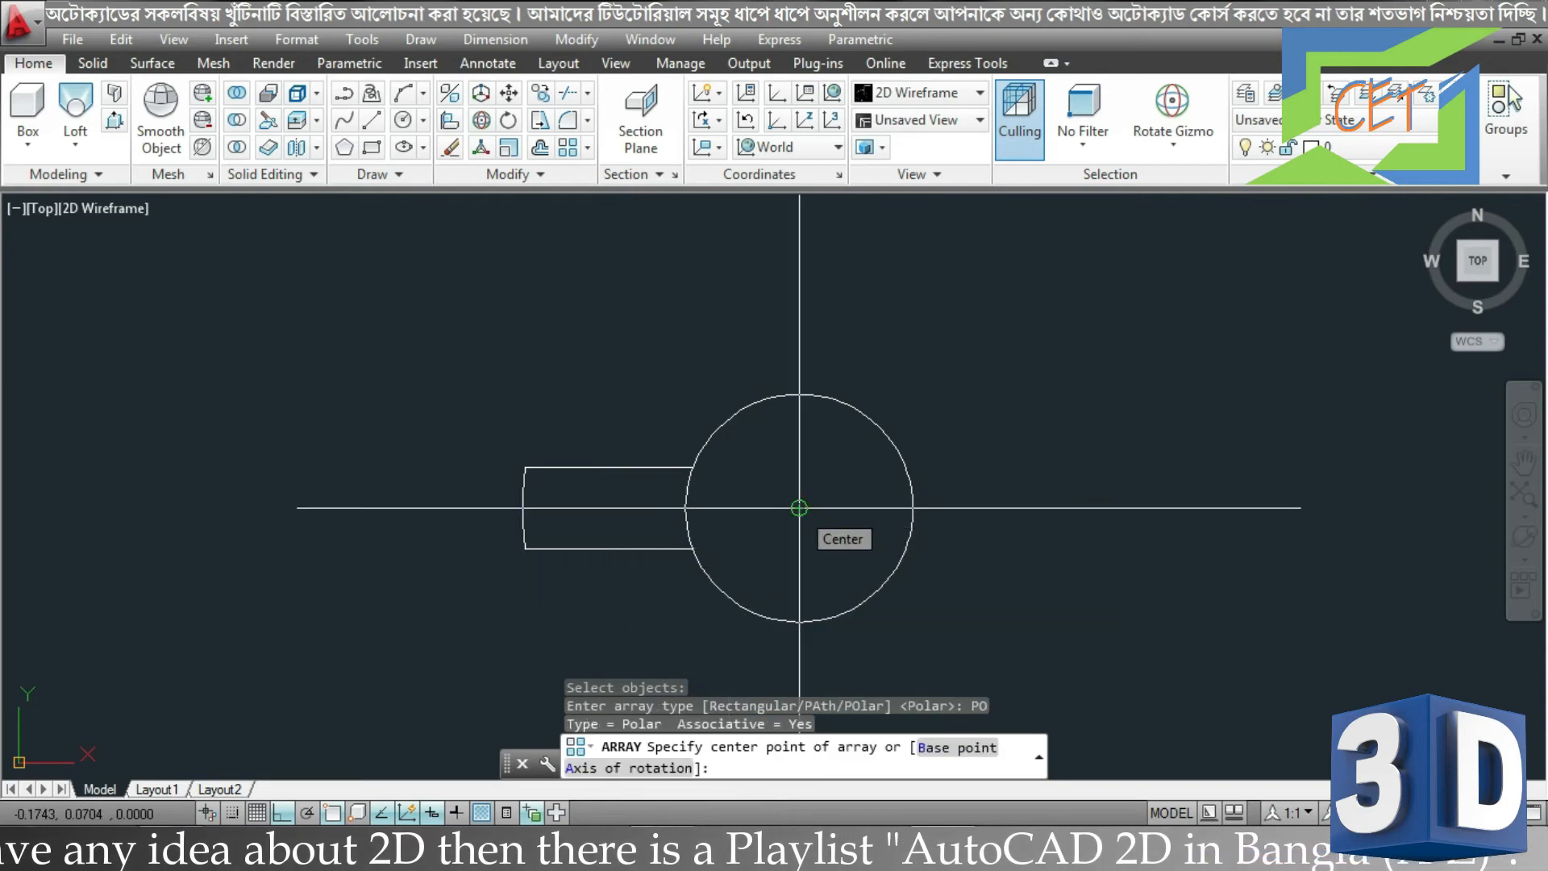
pyautogui.click(799, 508)
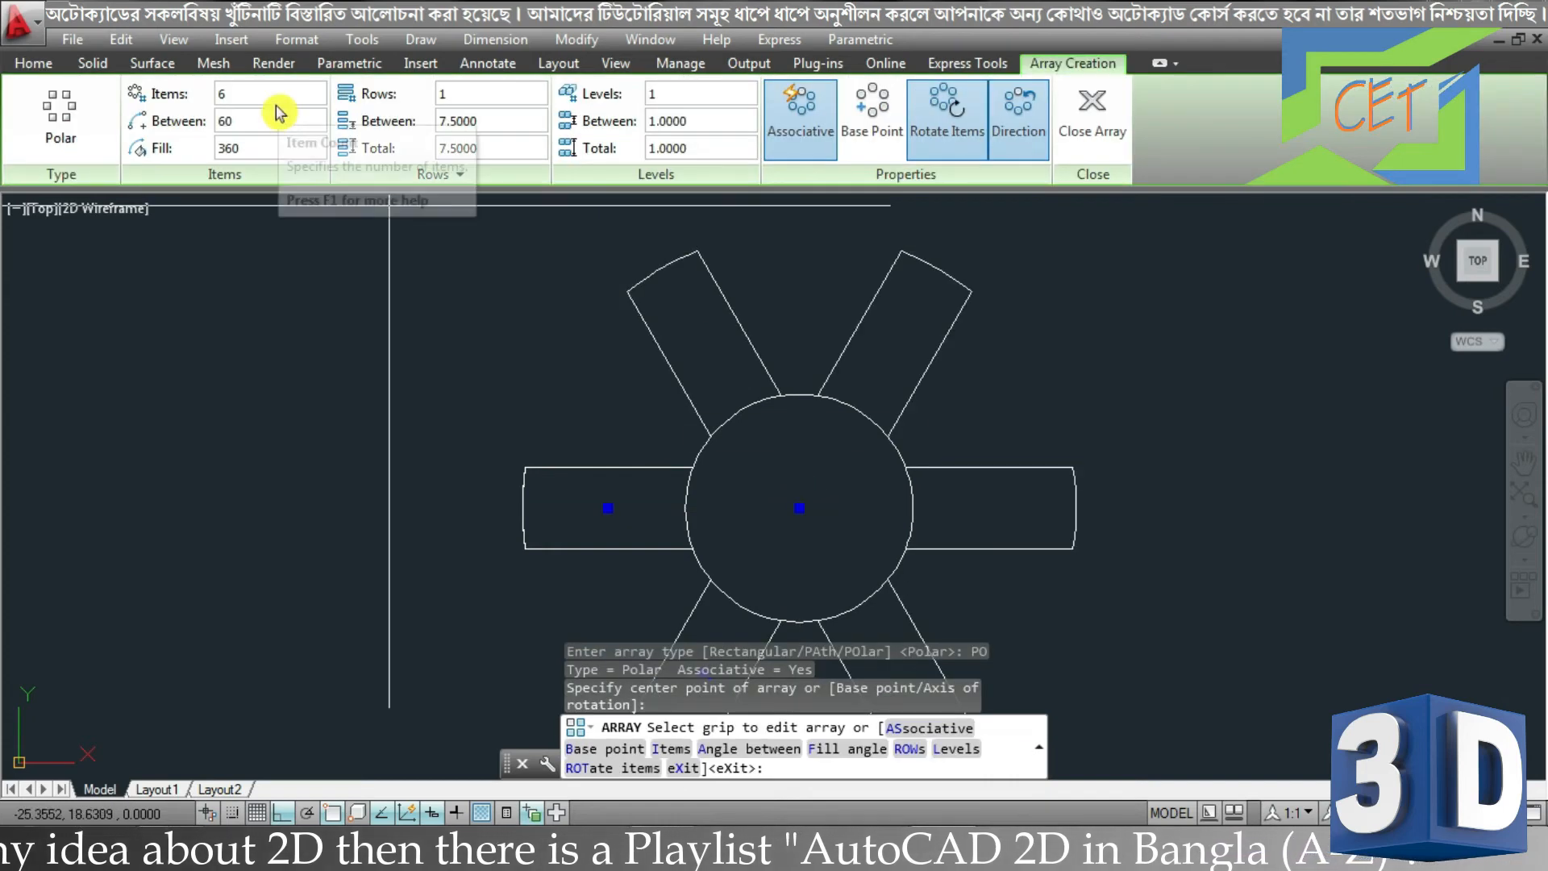
# Set the polar array to 4 items and finish the array
pyautogui.click(273, 97)
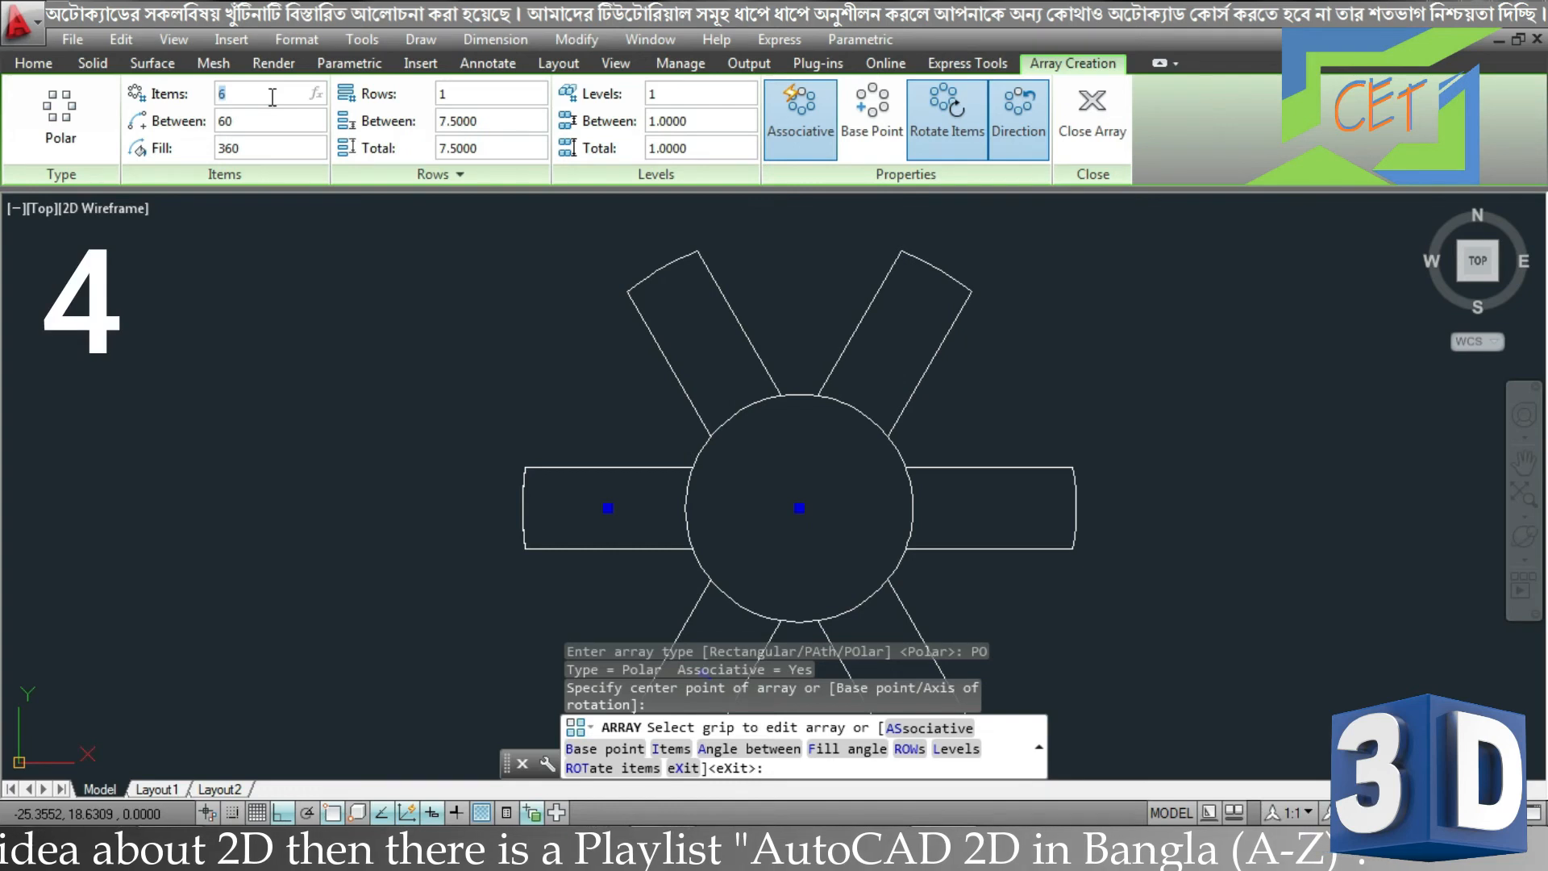
pyautogui.press('Return')
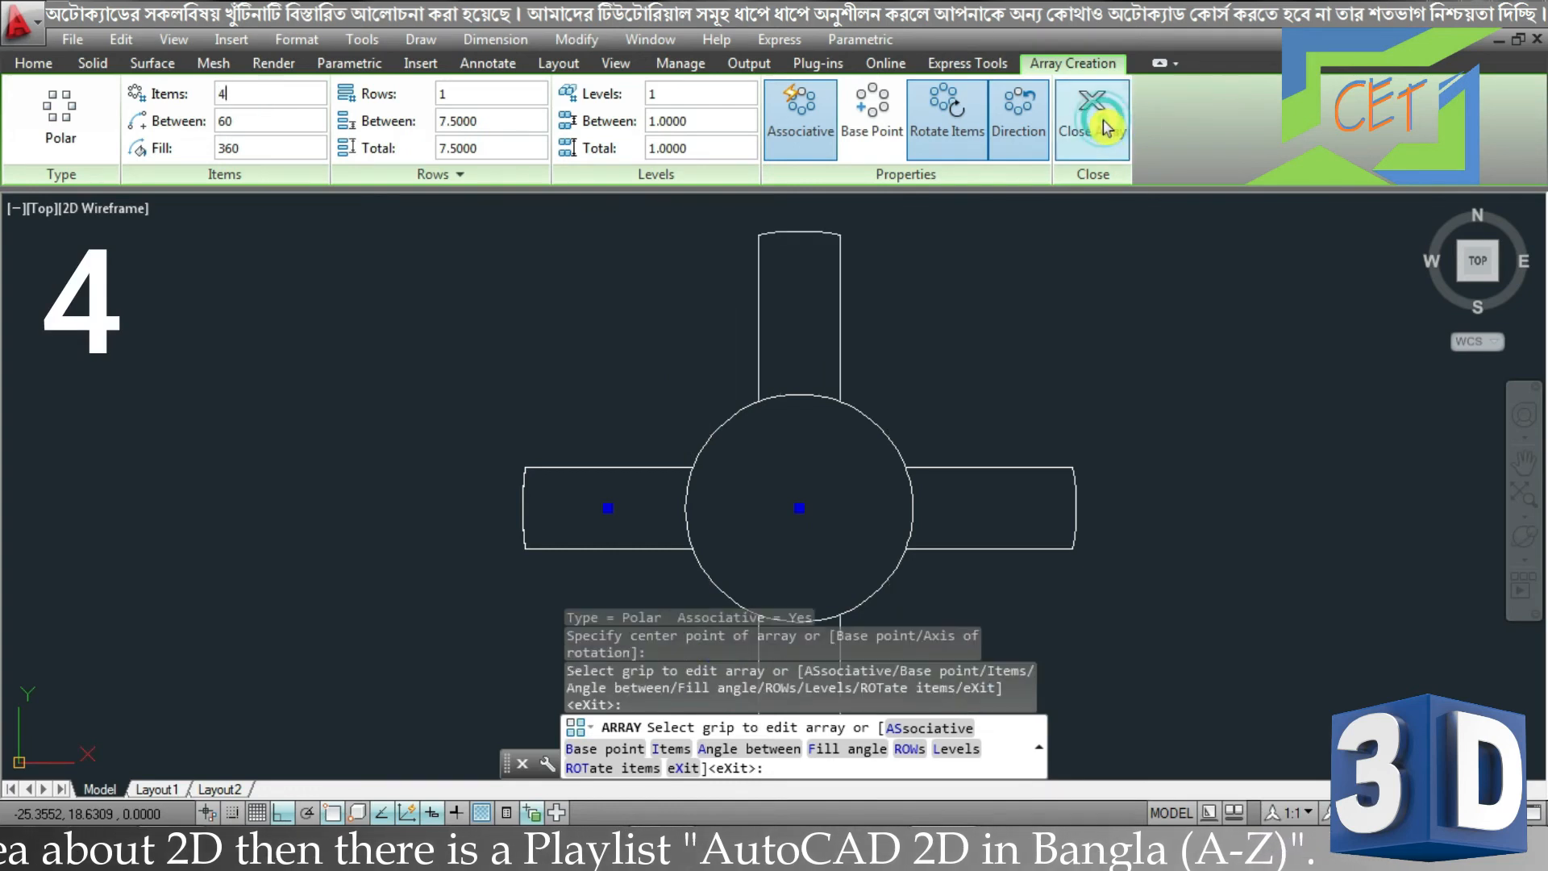
pyautogui.click(1093, 121)
pyautogui.scroll(-2, 1038, 433)
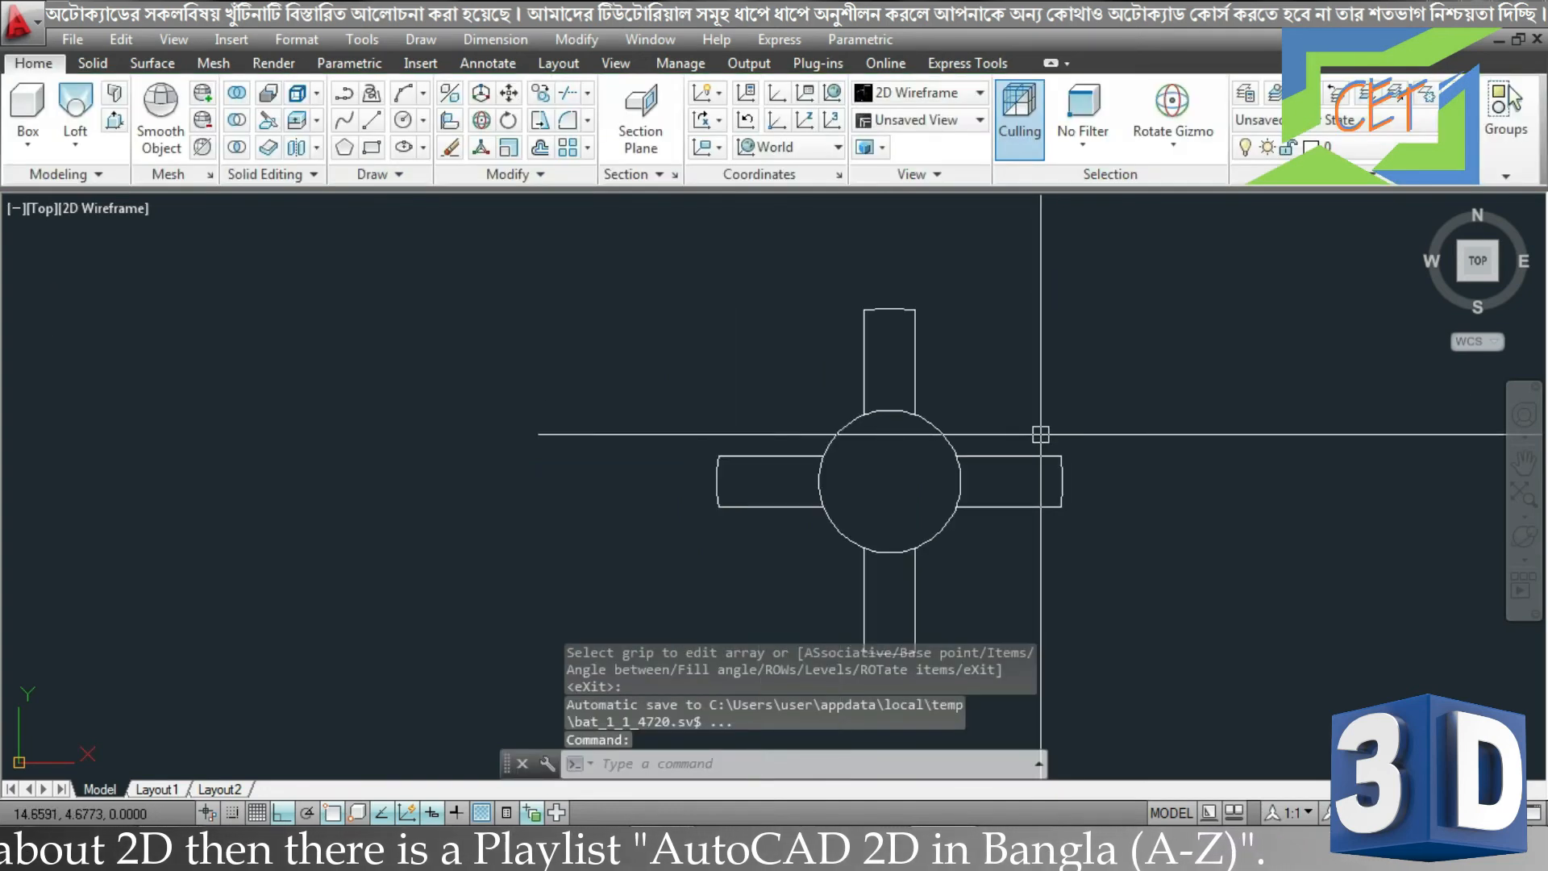
pyautogui.moveTo(1043, 436); pyautogui.dragTo(932, 457, button='middle')
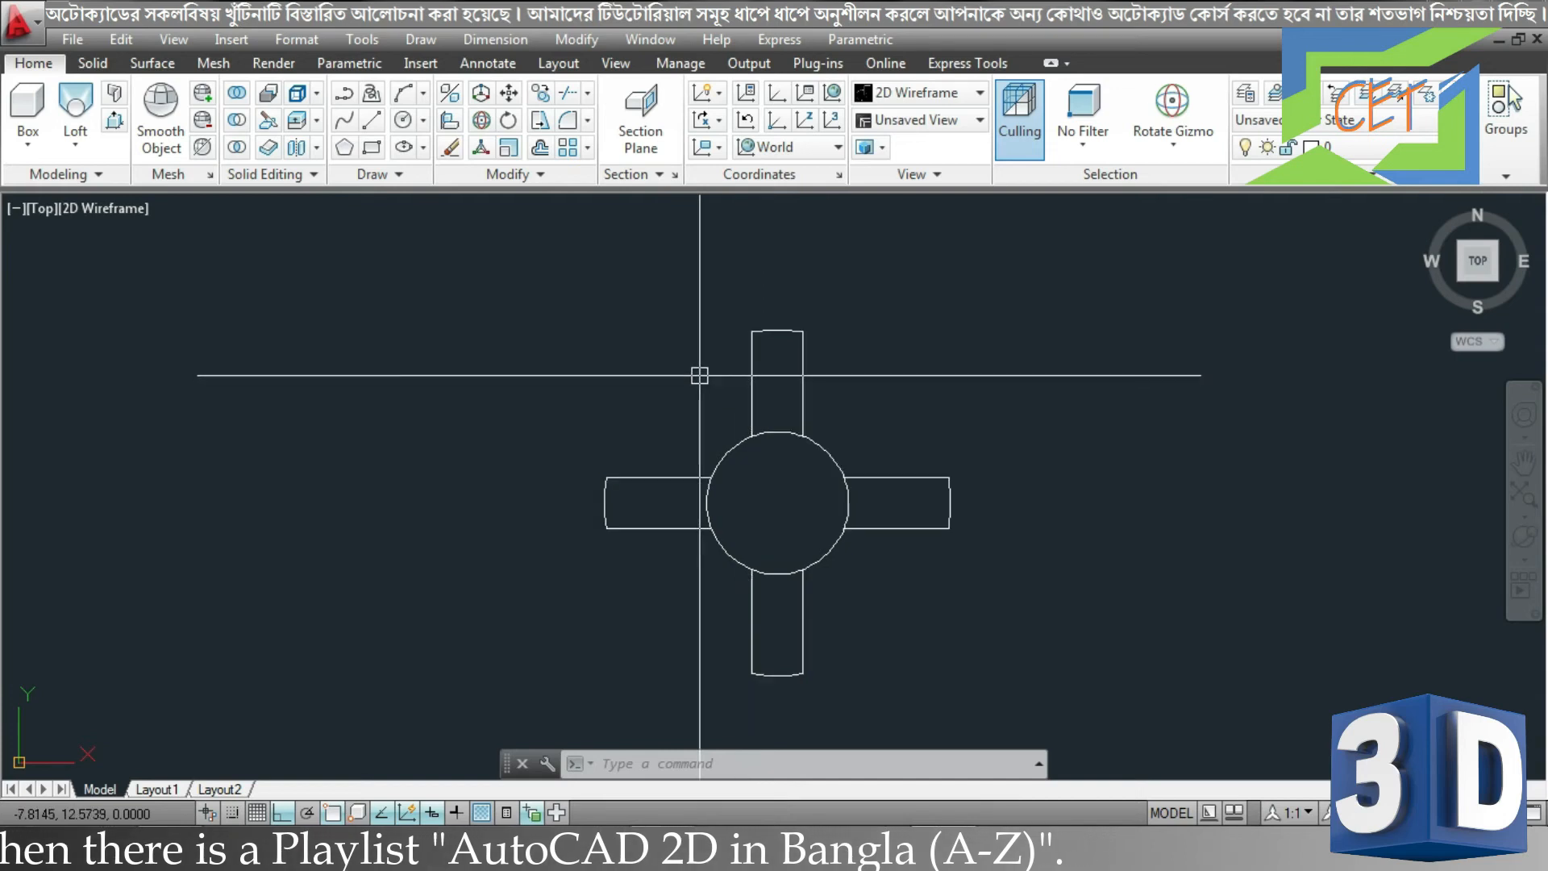
# Explode the four-arm polar array into separate lines and arcs
pyautogui.write('x')
pyautogui.press('Return')
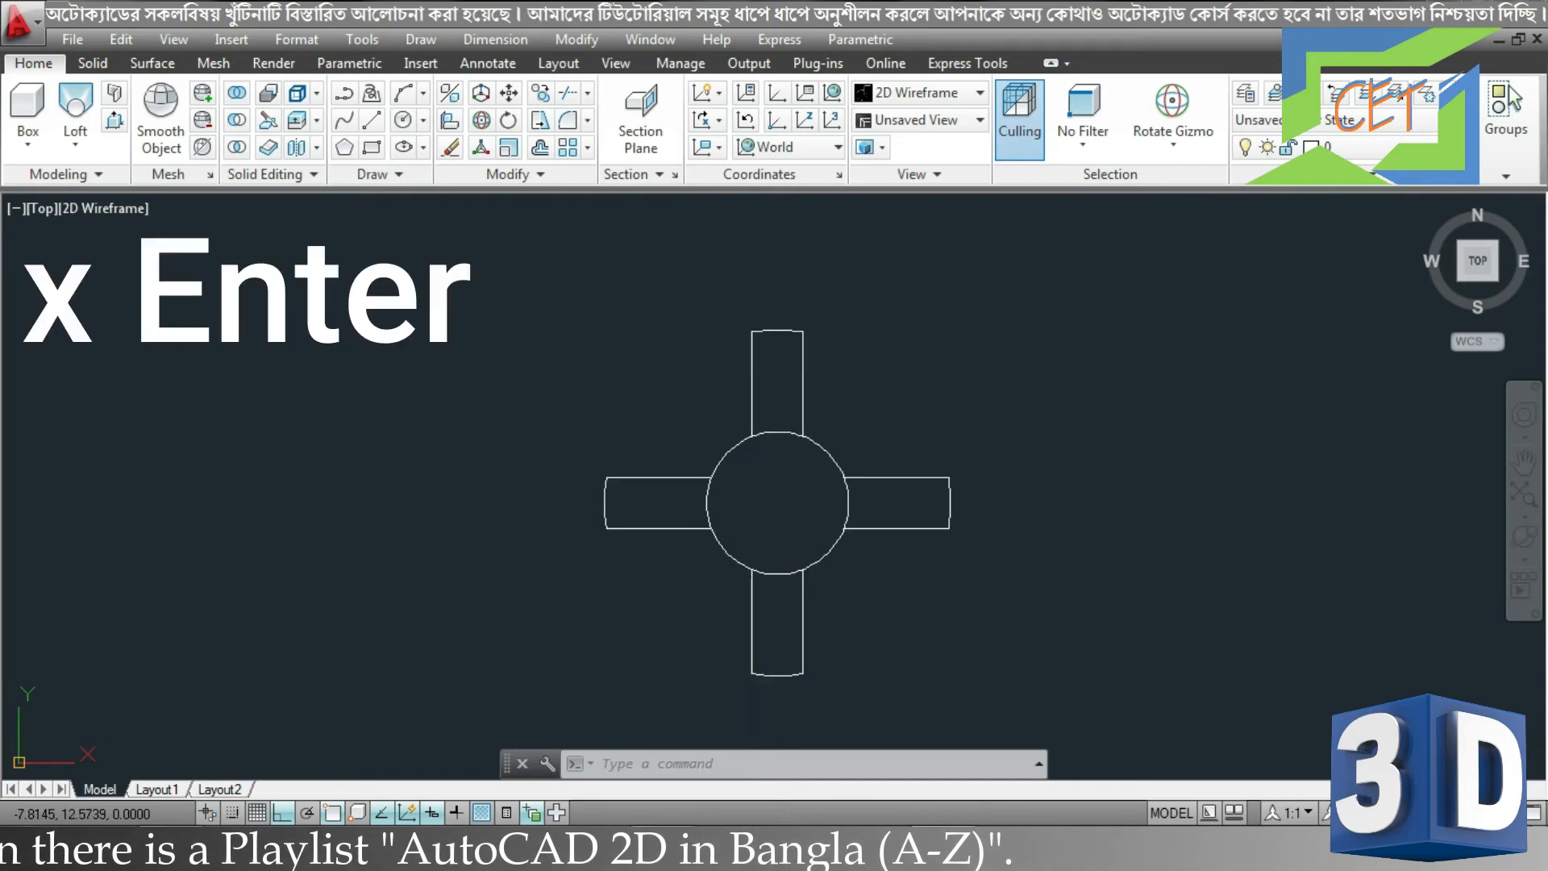
pyautogui.click(657, 482)
pyautogui.press('Return')
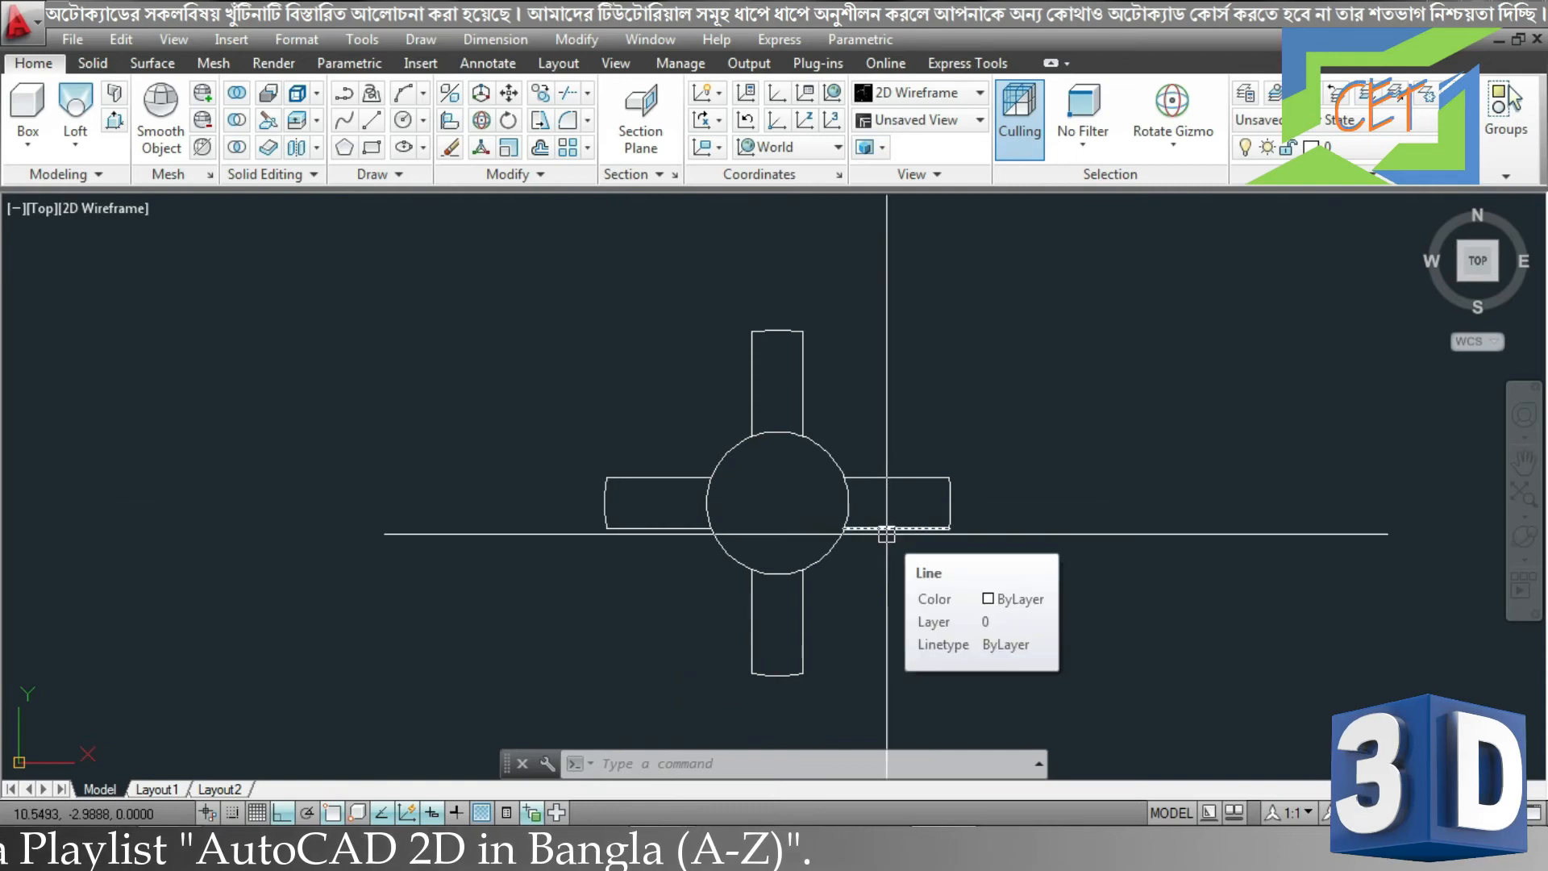
# Trim the four circle segments that lie between the parallel lines of each arm
pyautogui.write('tr')
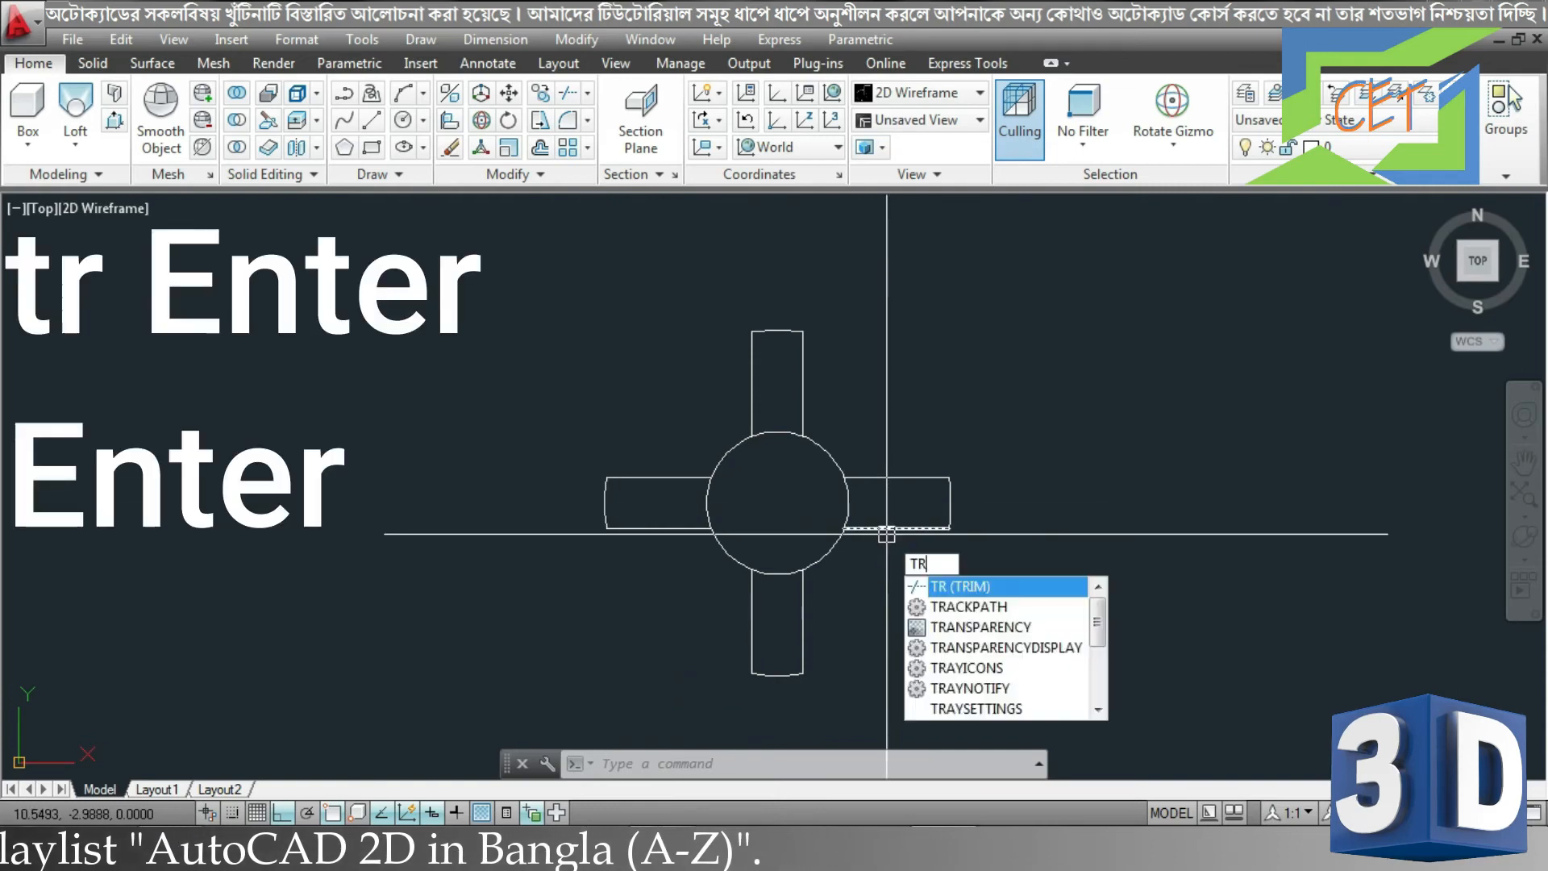
pyautogui.press('Return')
pyautogui.press('Return')
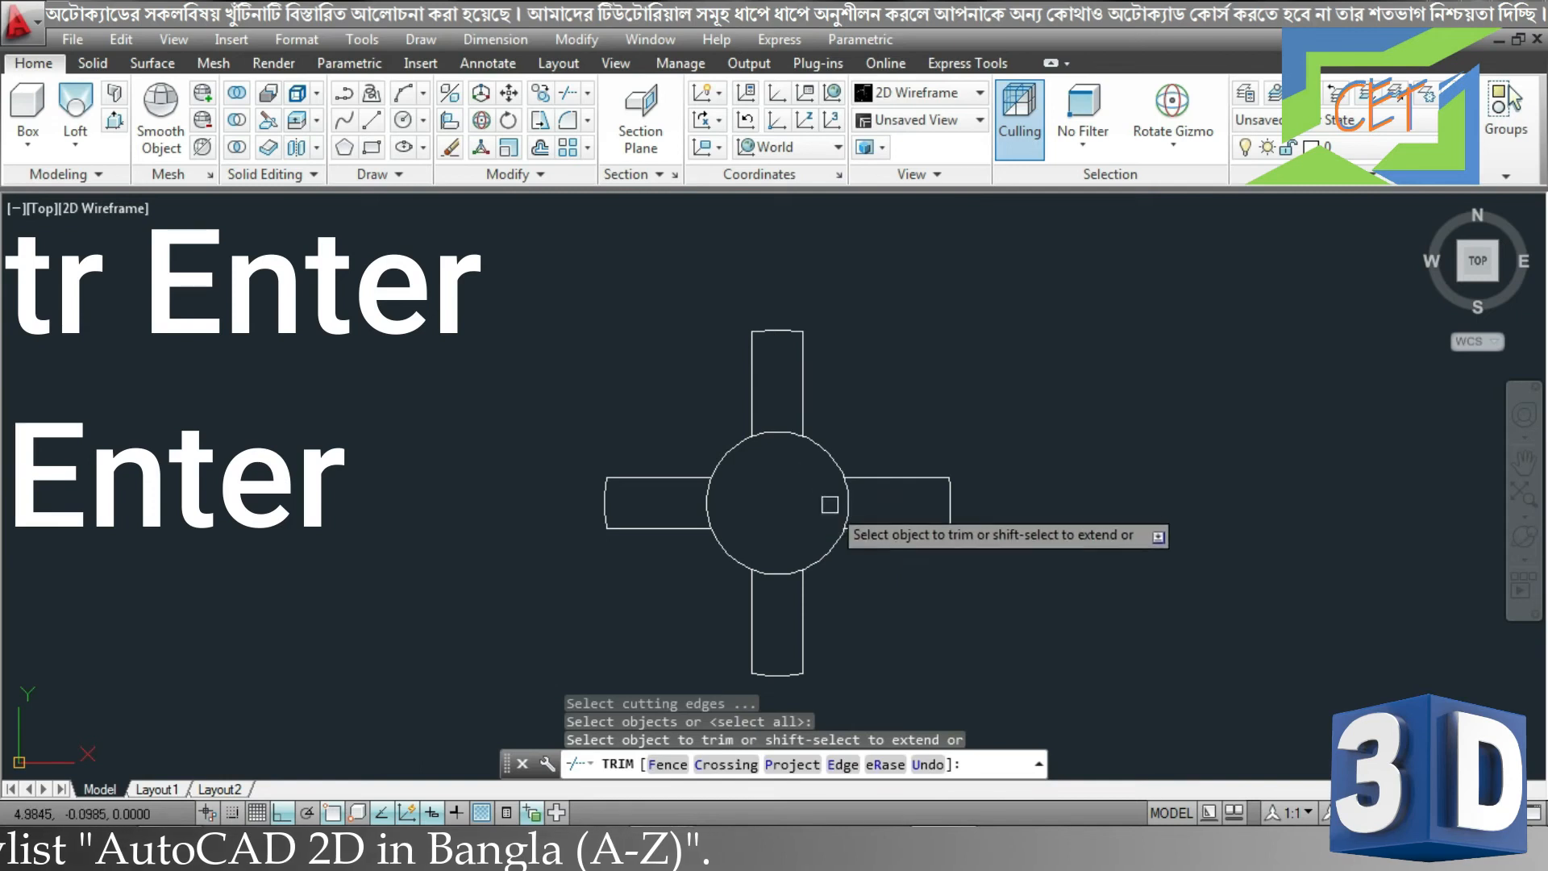
pyautogui.click(850, 505)
pyautogui.click(774, 435)
pyautogui.click(708, 502)
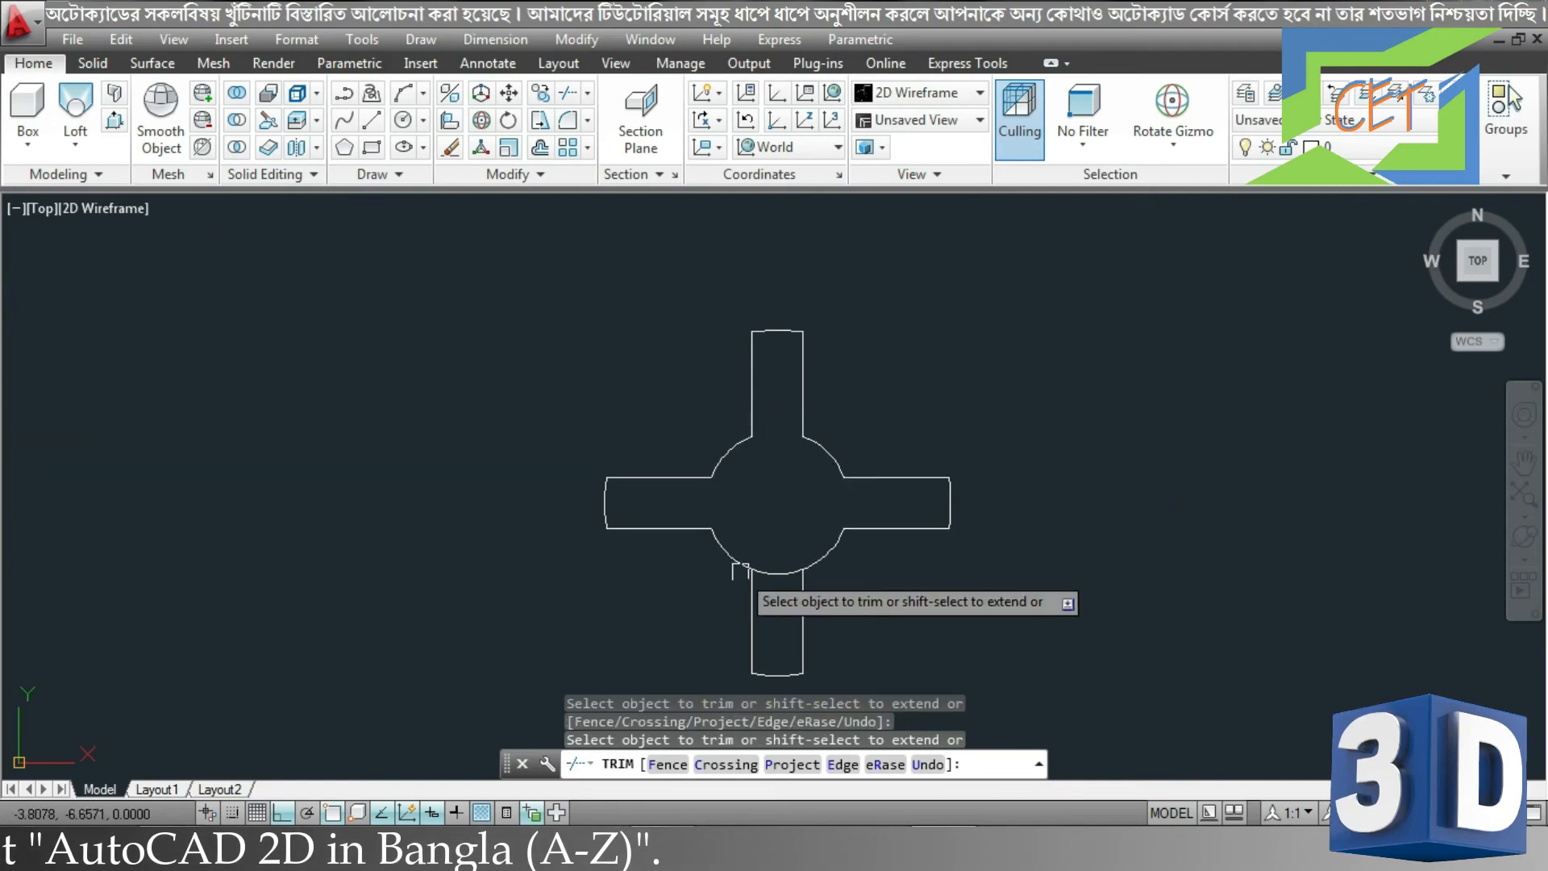
pyautogui.click(775, 574)
pyautogui.press('Escape')
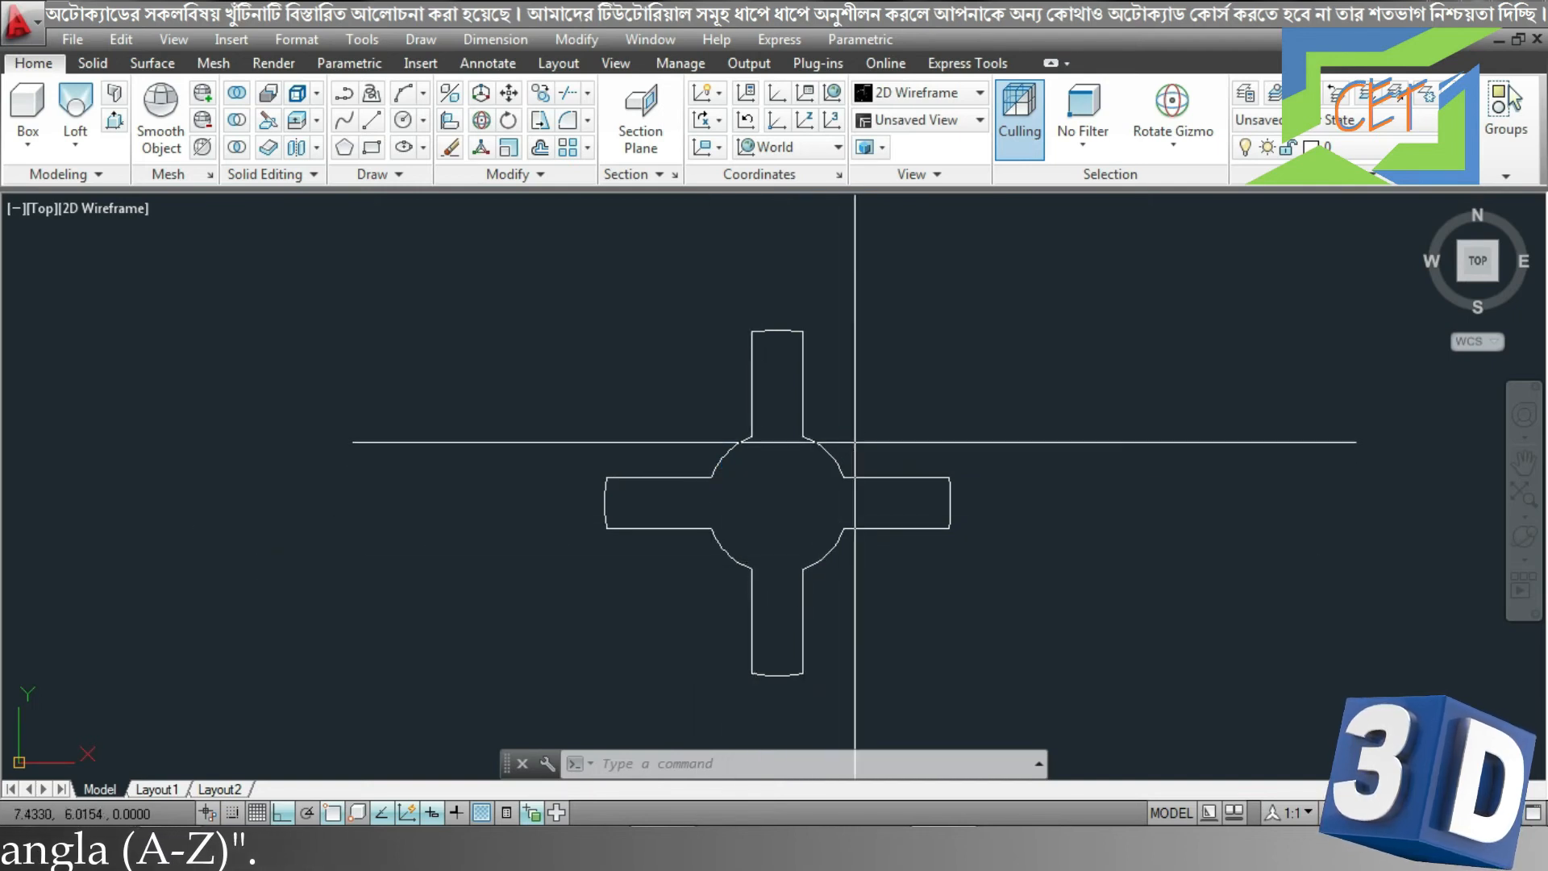
# Join all lines and arcs of the cross-shaped outline into one closed polyline
pyautogui.write('j')
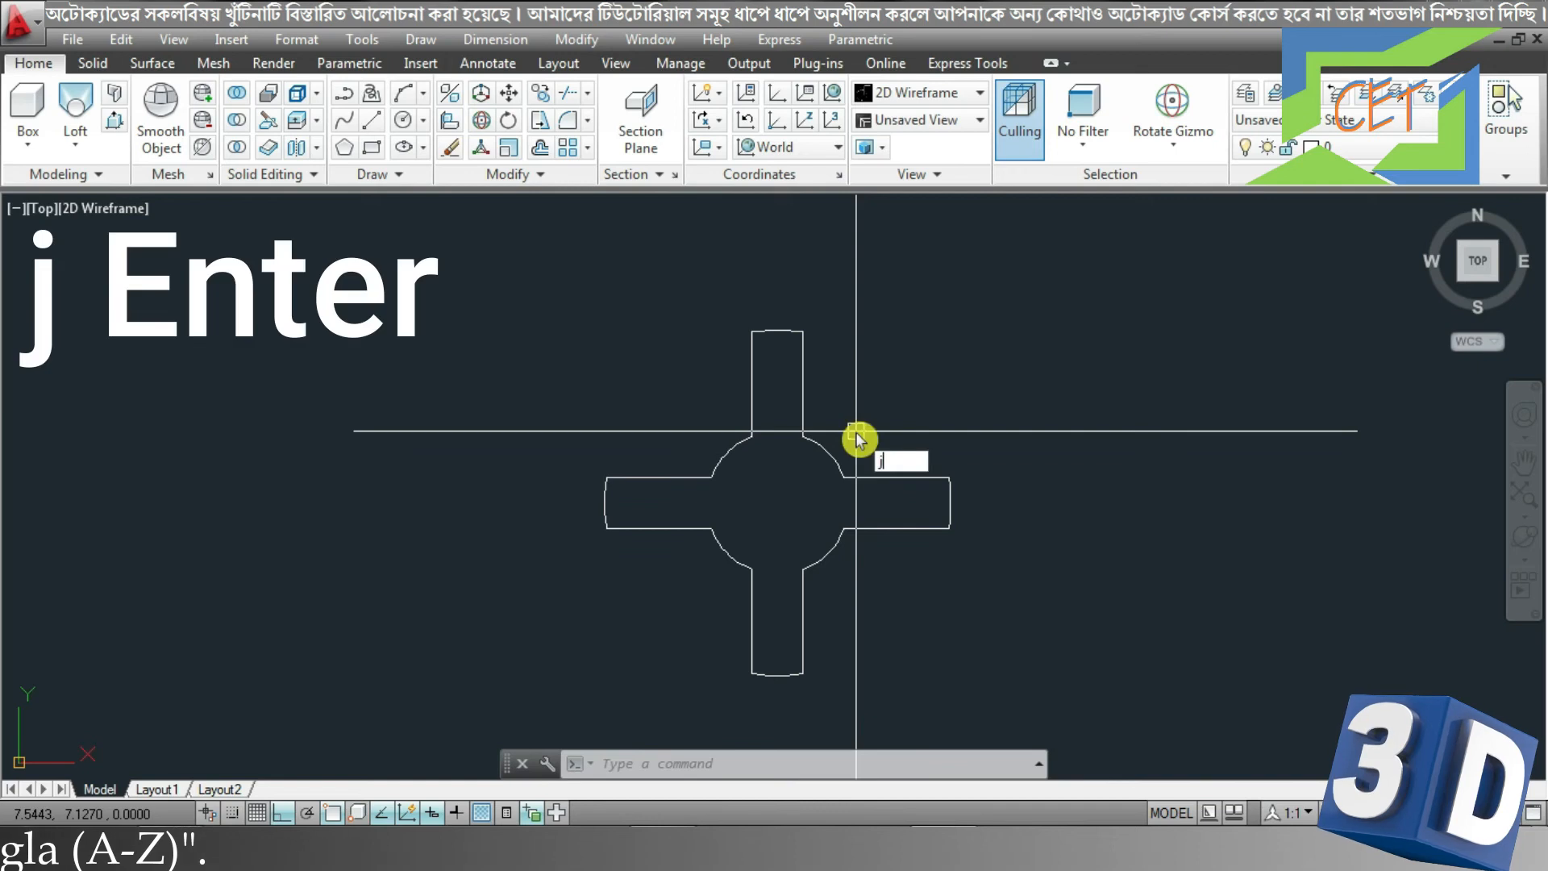
pyautogui.press('Return')
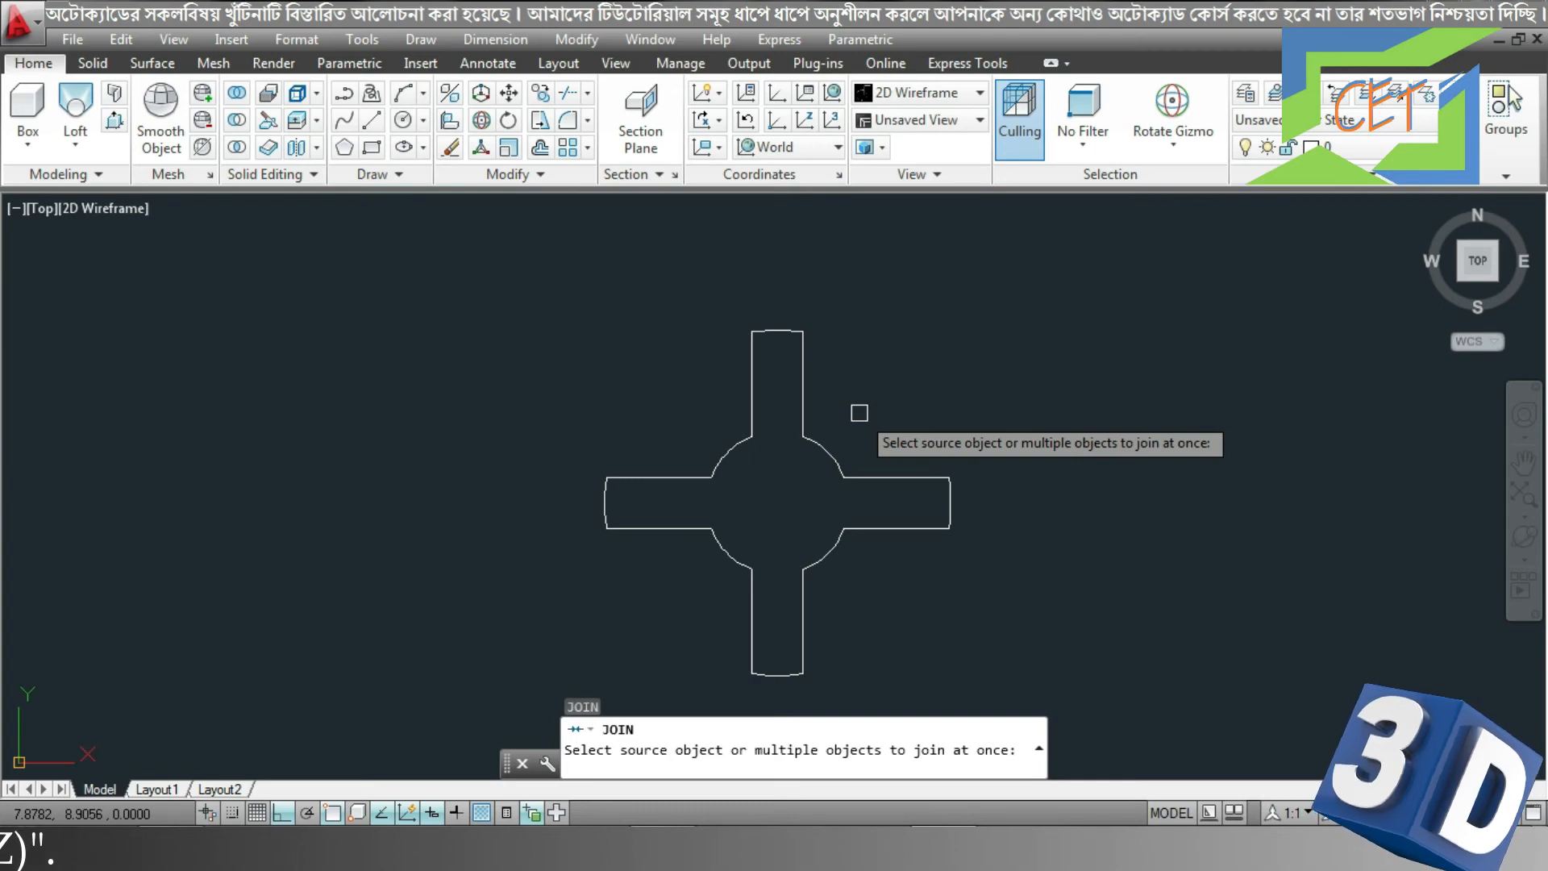
pyautogui.click(821, 447)
pyautogui.click(803, 394)
pyautogui.click(784, 330)
pyautogui.click(753, 379)
pyautogui.click(726, 456)
pyautogui.click(673, 477)
pyautogui.click(605, 507)
pyautogui.click(633, 528)
pyautogui.click(730, 554)
pyautogui.click(750, 615)
pyautogui.click(780, 676)
pyautogui.click(804, 644)
pyautogui.click(829, 551)
pyautogui.click(952, 498)
pyautogui.click(927, 476)
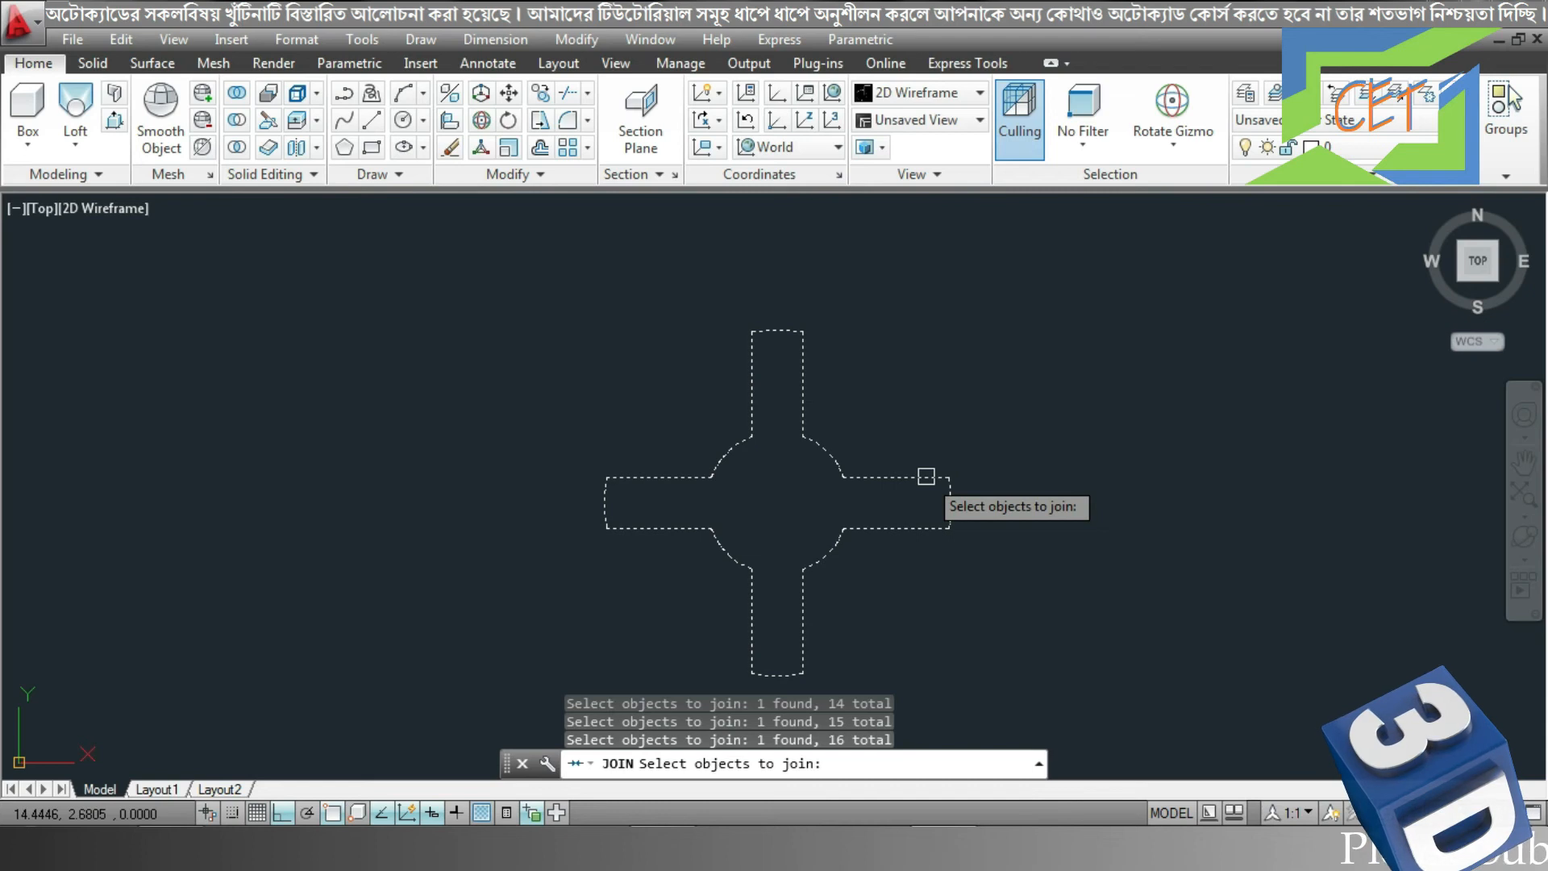
pyautogui.press('Return')
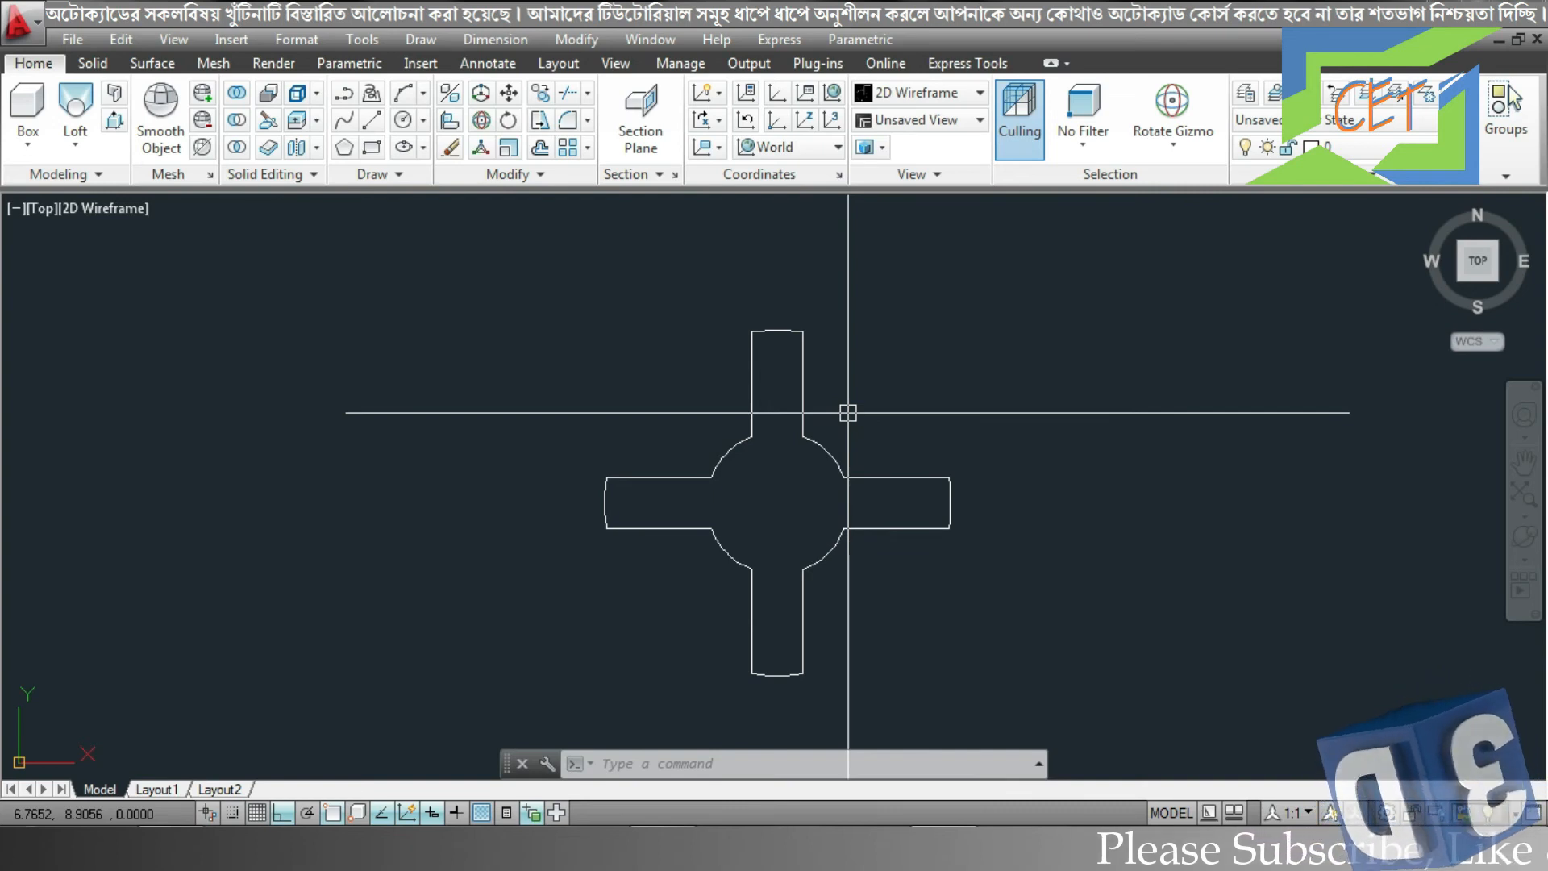
# Place a point object at the center of the cross-shaped profile
pyautogui.write('po')
pyautogui.press('Return')
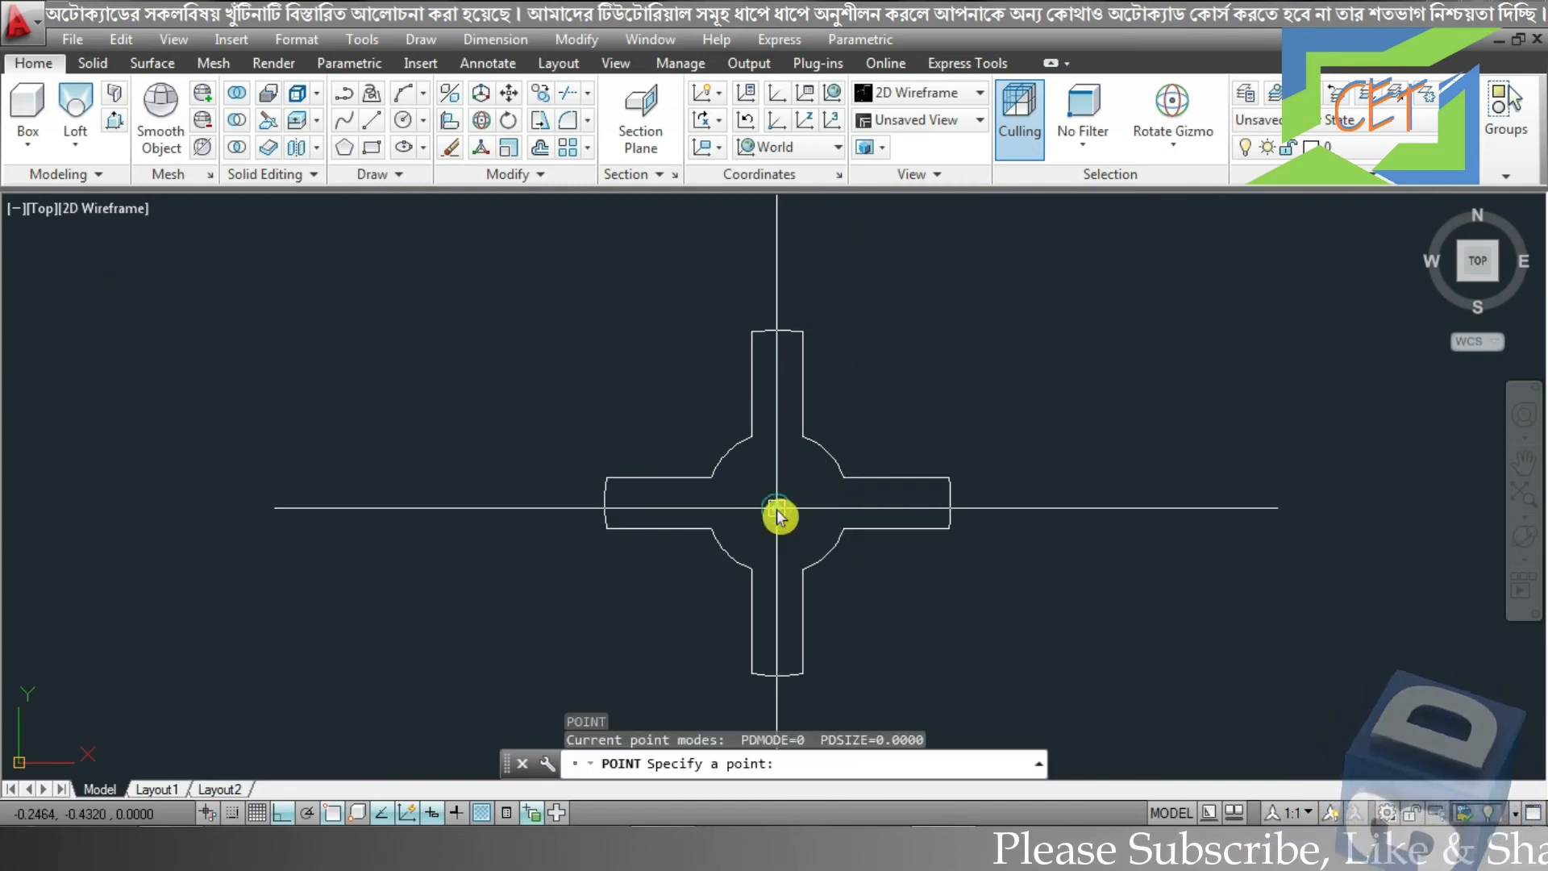
pyautogui.click(777, 503)
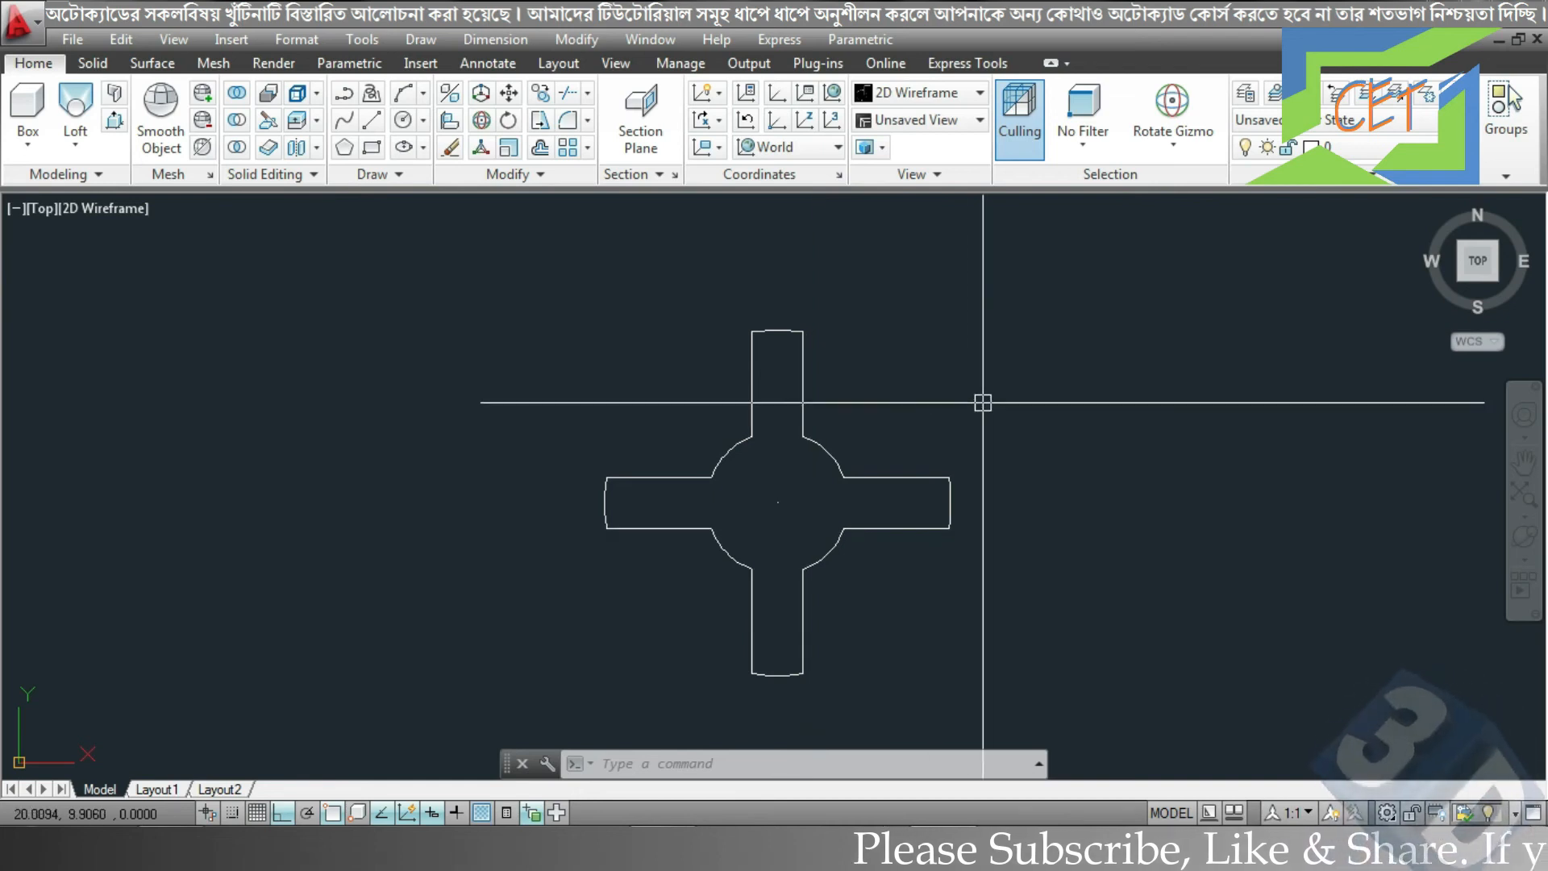
# Display the profile in the southwest isometric view with the Shades of Gray visual style and the grid turned on
pyautogui.click(1432, 212)
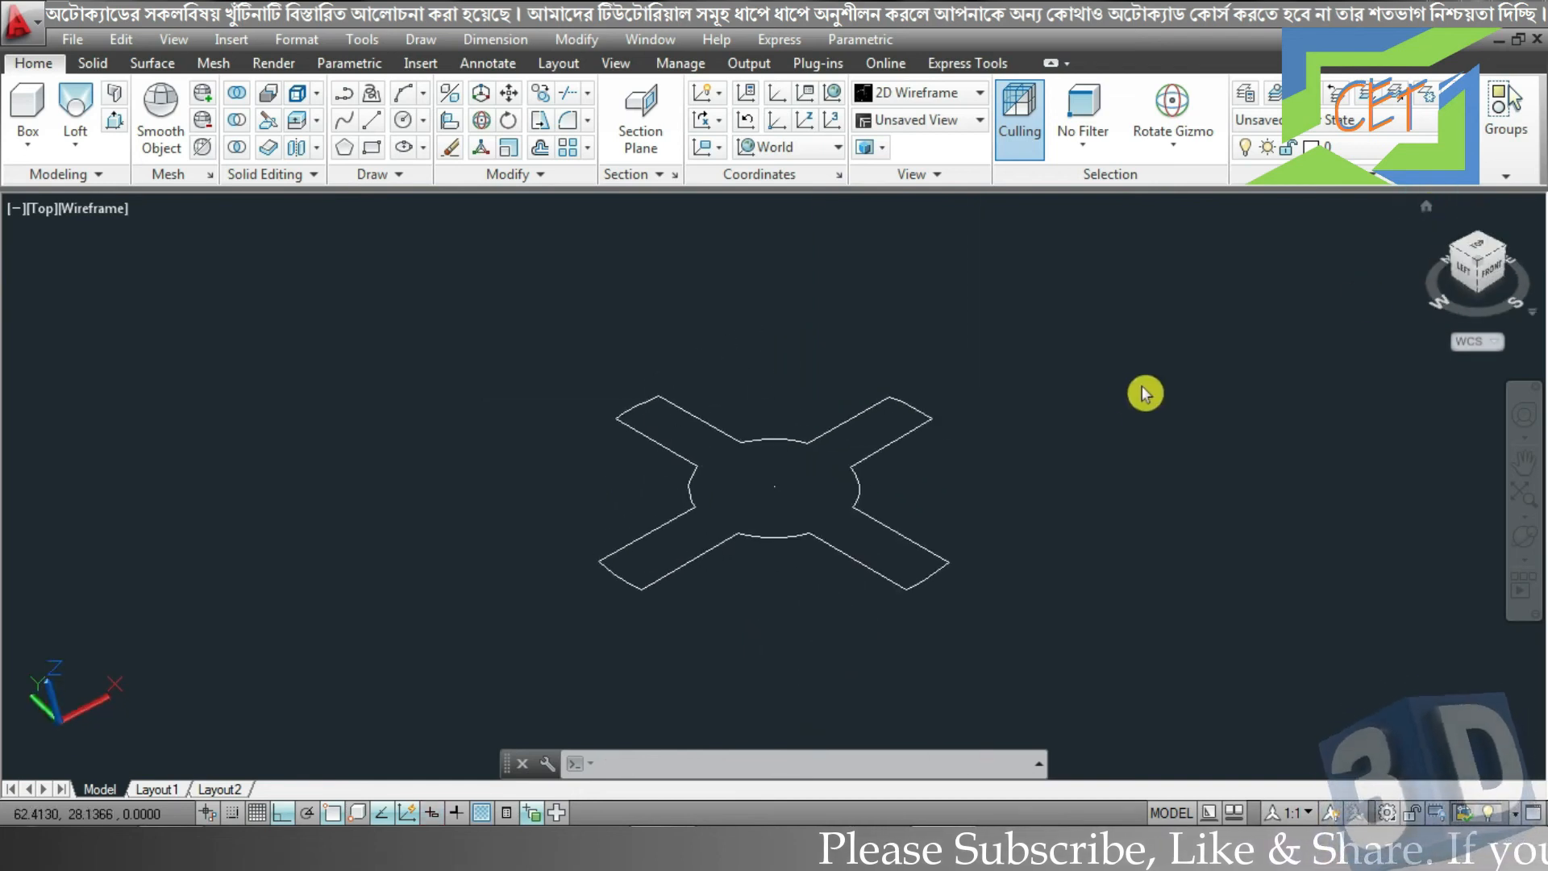
pyautogui.scroll(2, 751, 405)
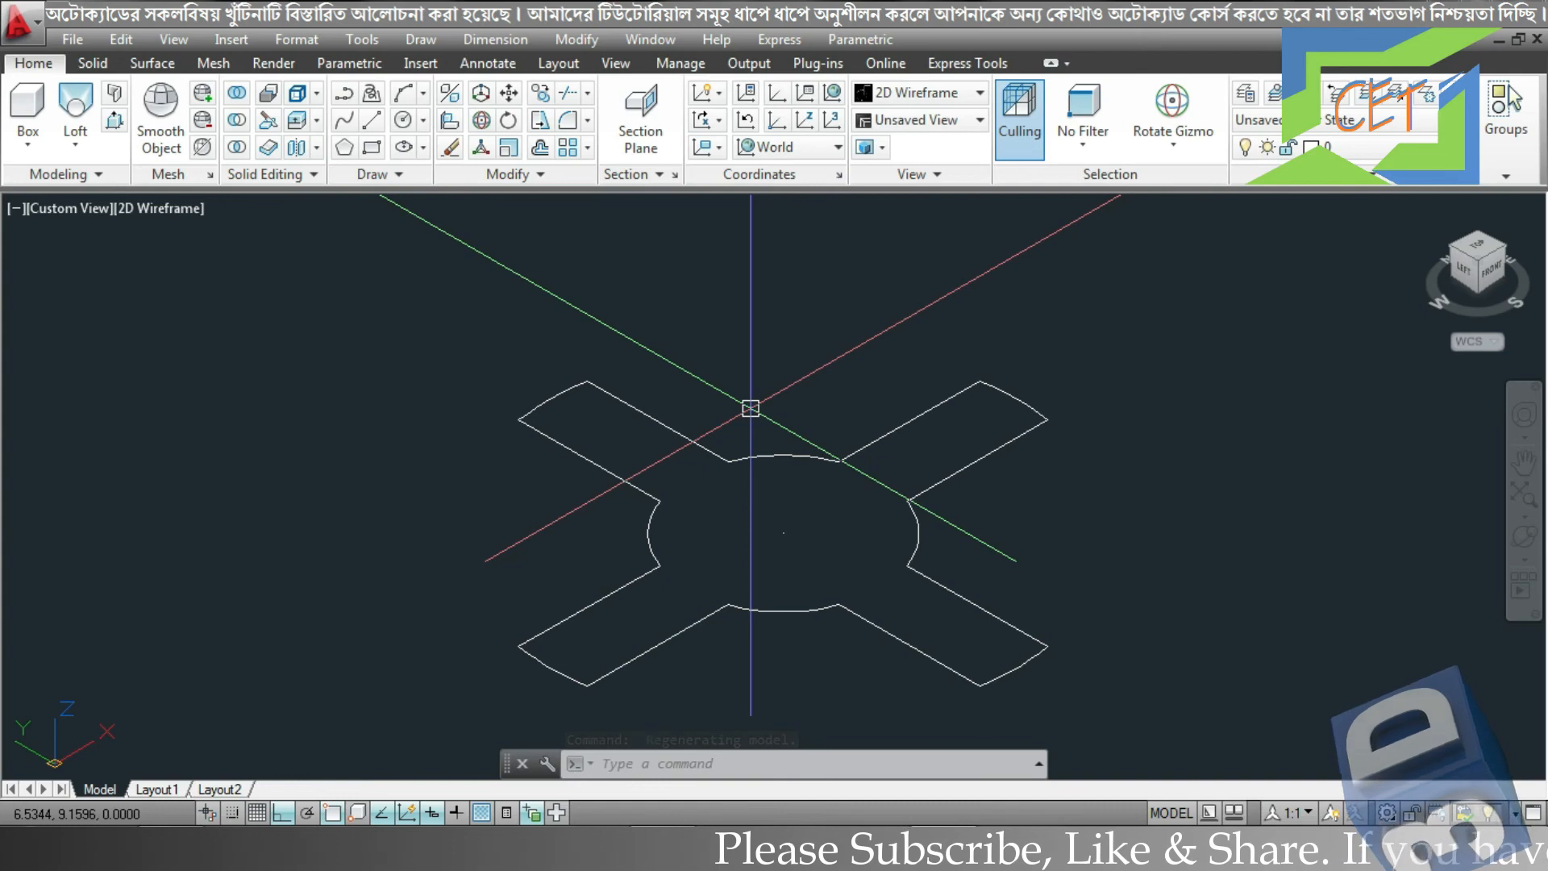
pyautogui.click(165, 210)
pyautogui.click(242, 418)
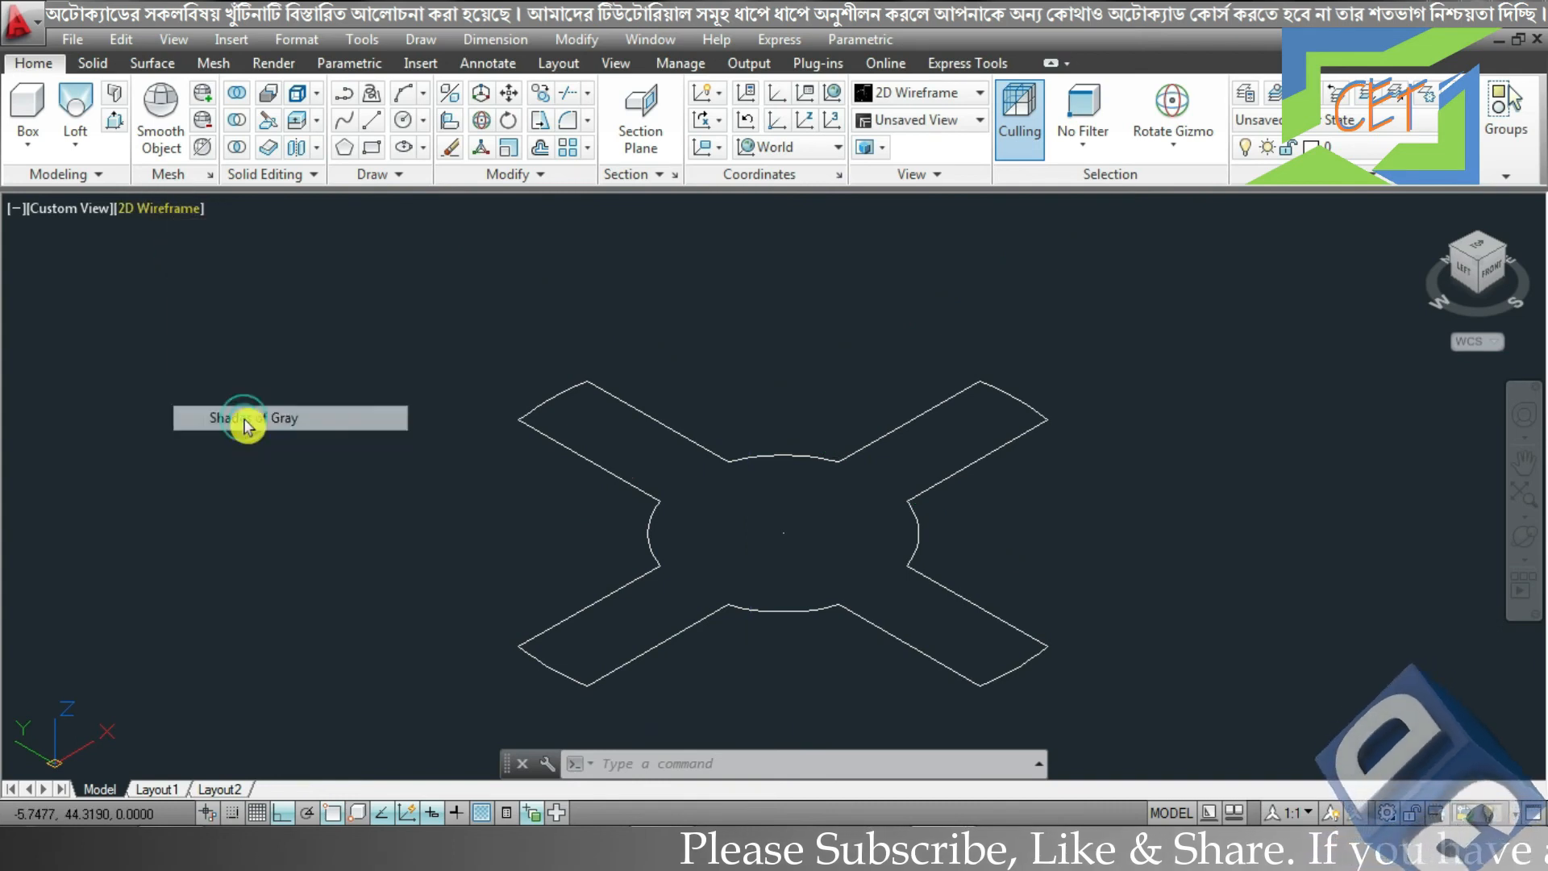
pyautogui.click(257, 813)
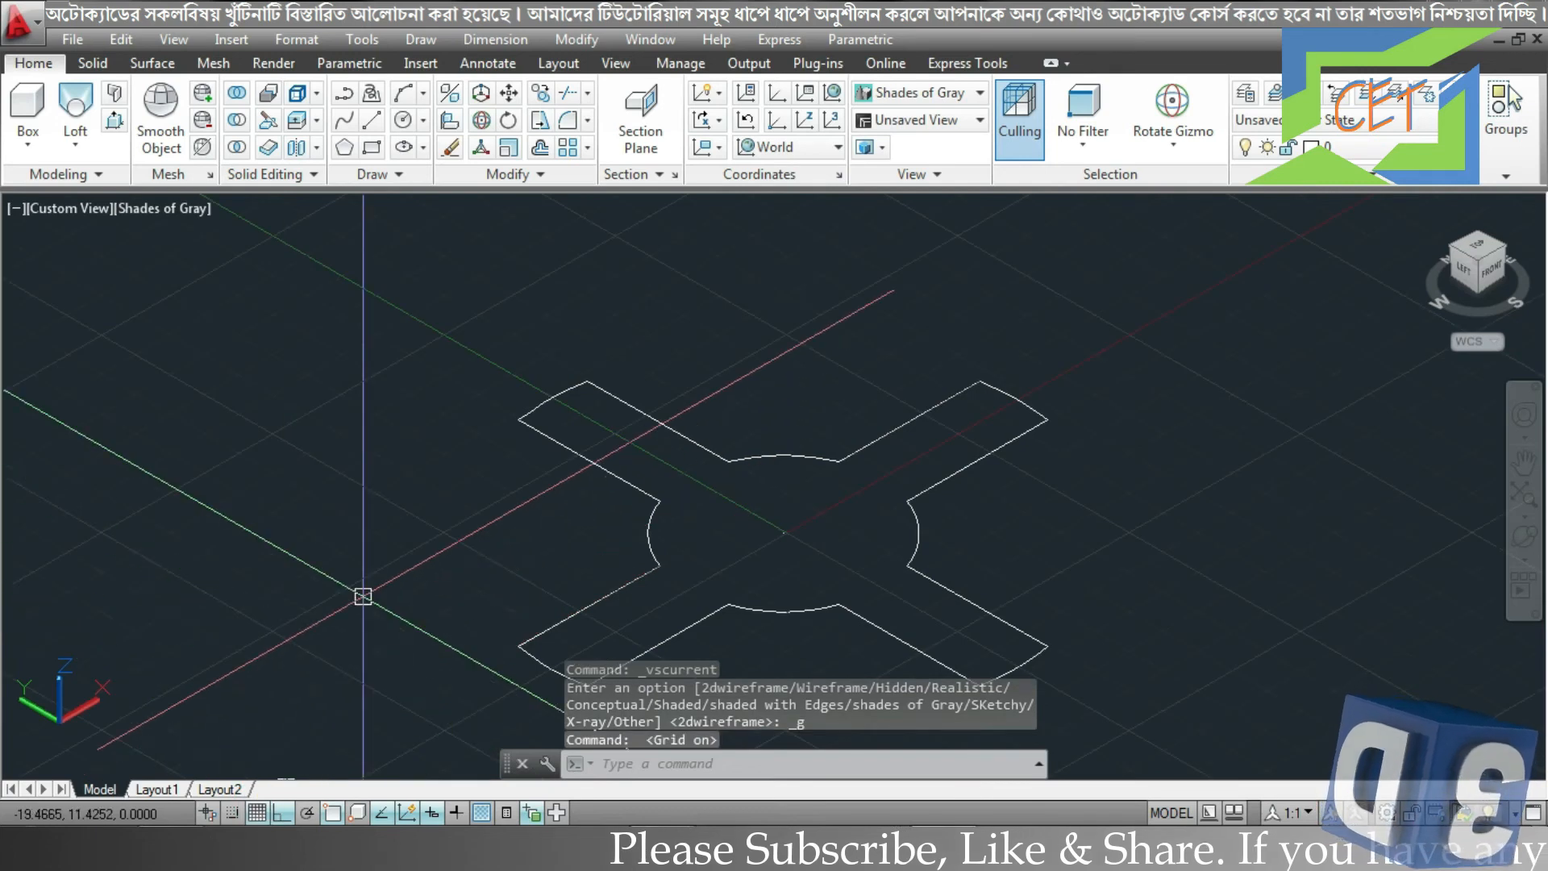